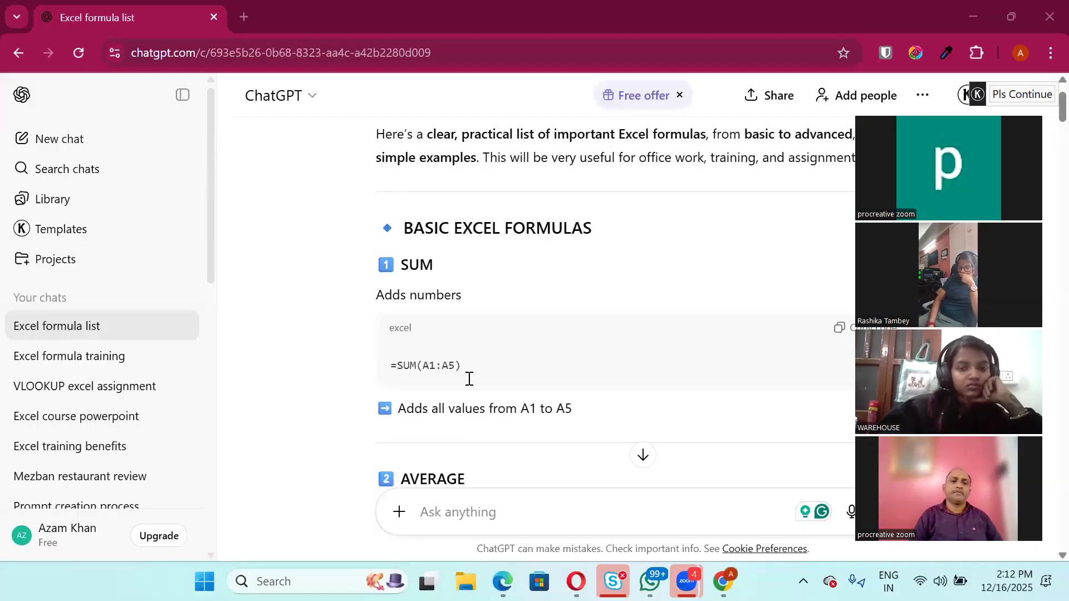
Switch to Excel and create a blank workbook.
{"action": "scroll", "coordinate": [469, 379], "scroll_direction": "down", "scroll_amount": 1}
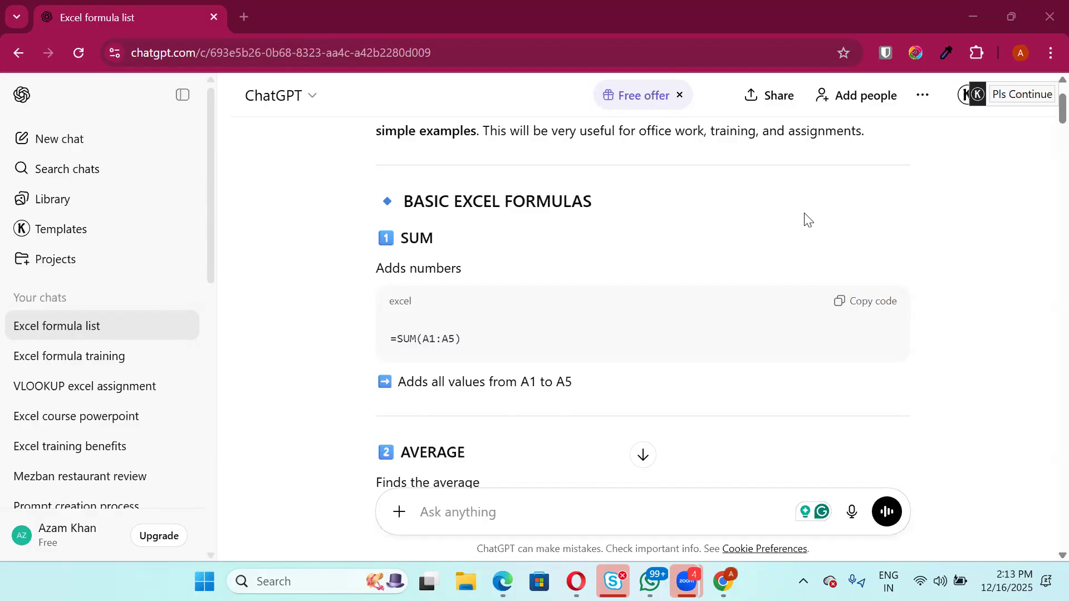
{"action": "key", "text": "super"}
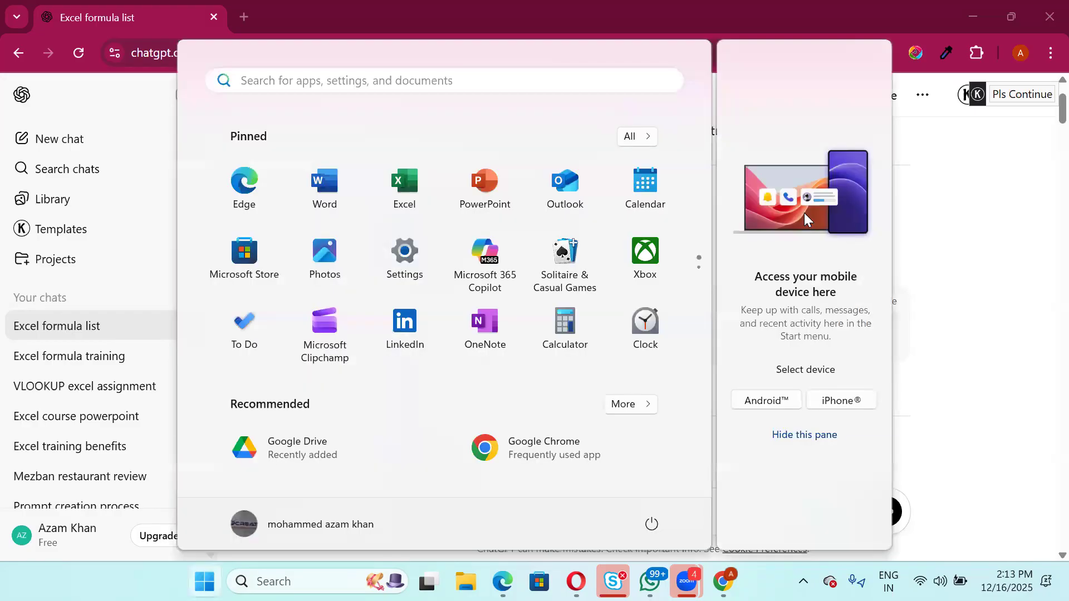
{"action": "type", "text": "exc"}
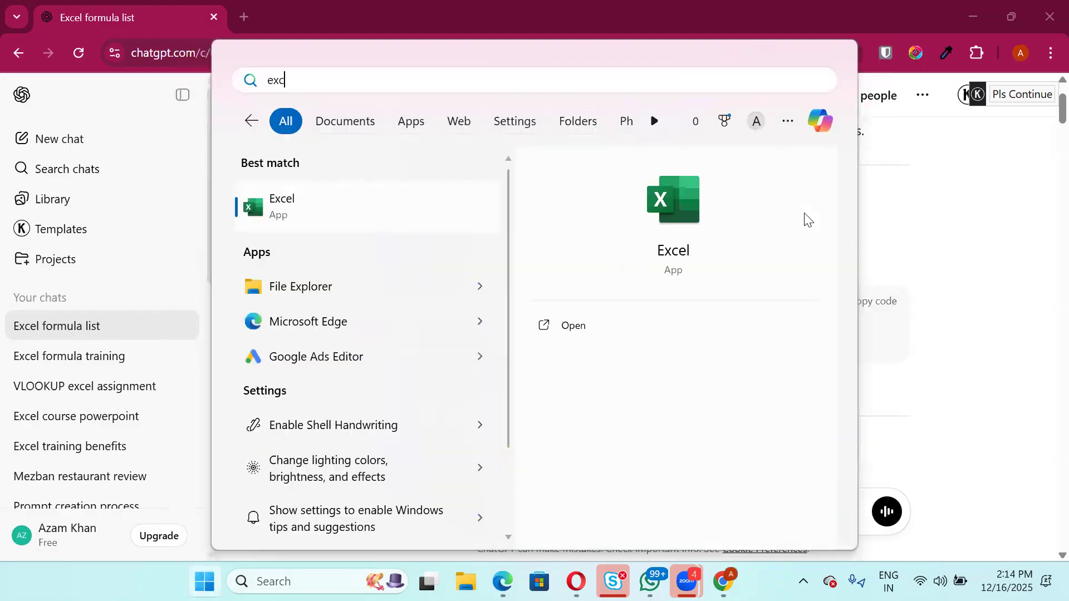
{"action": "key", "text": "Escape"}
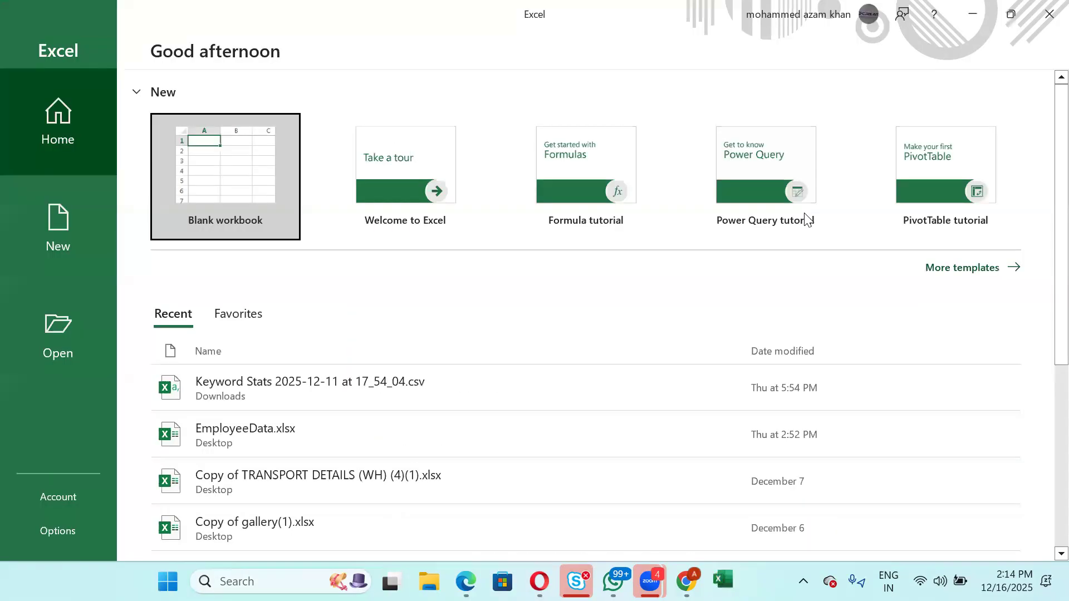
{"action": "left_click", "coordinate": [249, 171]}
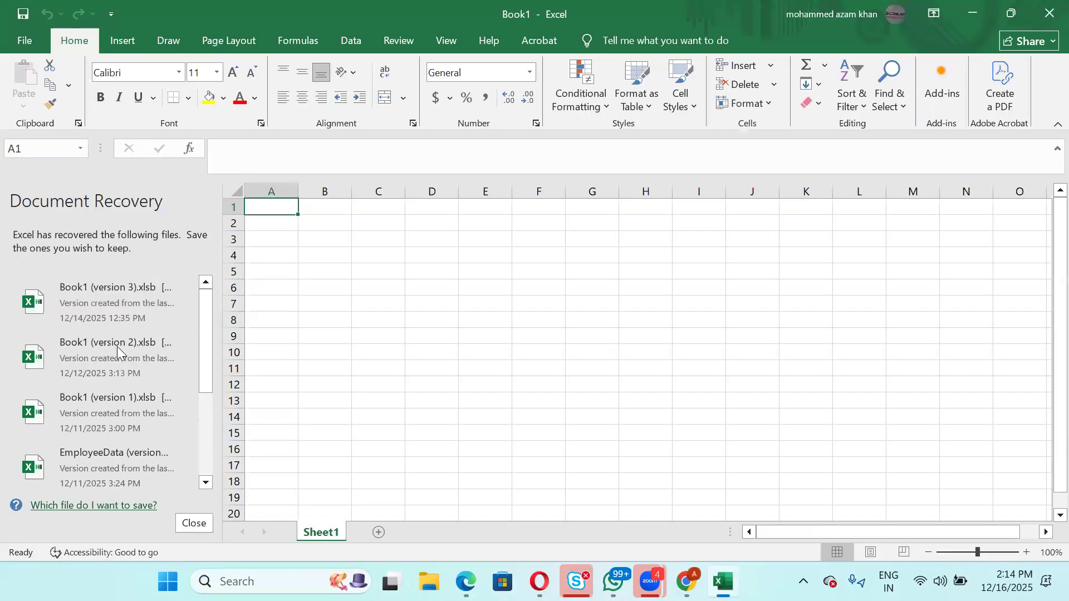
Open the recovered file Book1 (version 3).xlsb and close Document Recovery, keeping the unopened files for the next Excel start.
{"action": "left_click", "coordinate": [104, 296]}
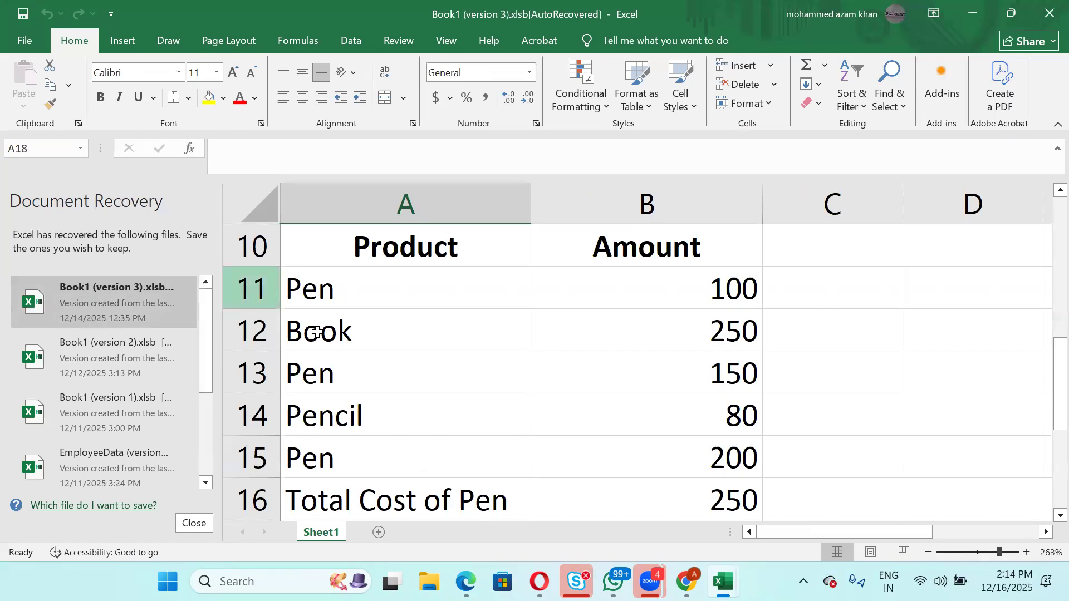
{"action": "scroll", "coordinate": [369, 416], "scroll_direction": "down", "scroll_amount": 1}
{"action": "scroll", "coordinate": [369, 415], "scroll_direction": "up", "scroll_amount": 1}
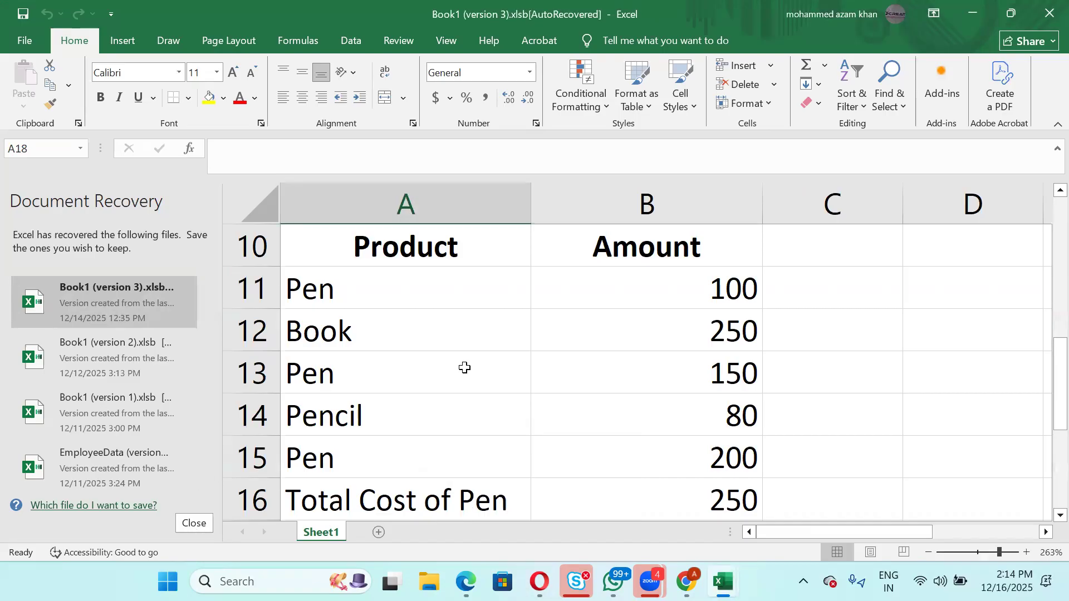
{"action": "left_click", "coordinate": [193, 523]}
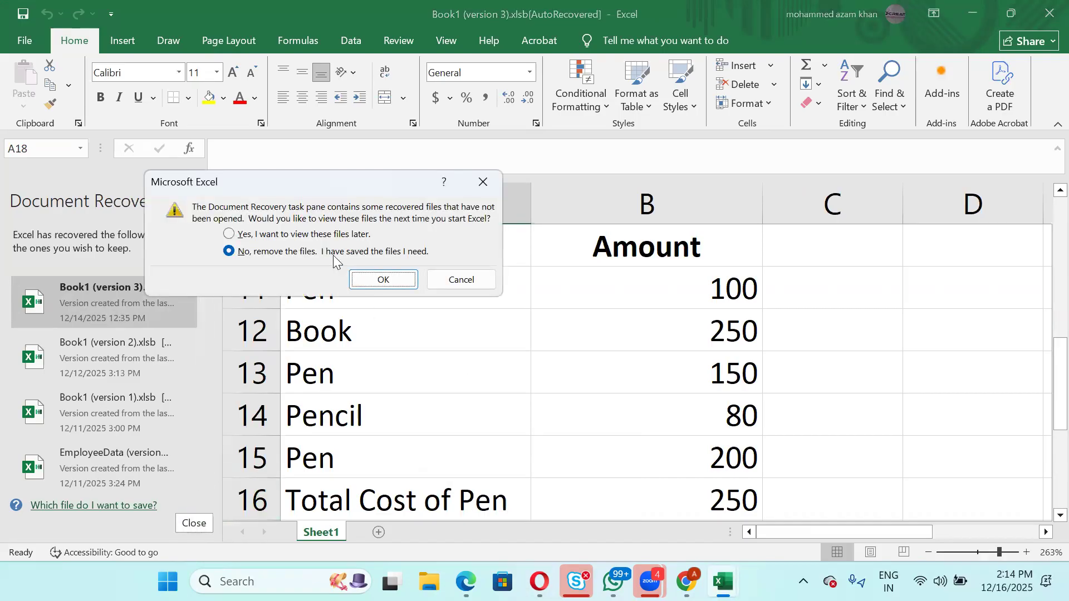
{"action": "left_click", "coordinate": [290, 233]}
{"action": "left_click", "coordinate": [373, 280]}
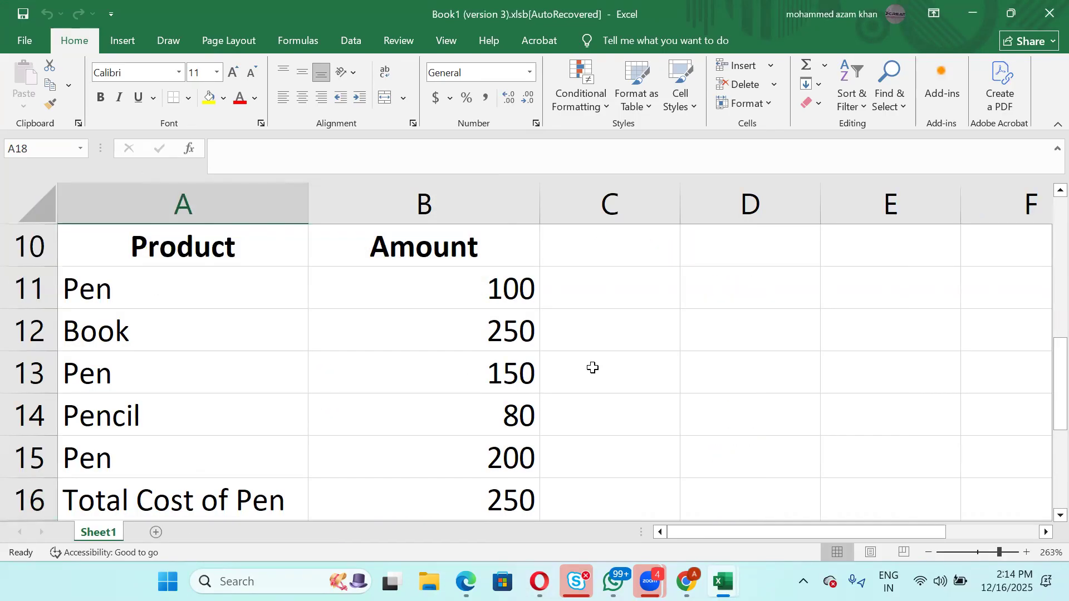
Clear the formulas in B16:B17 beside the Total Cost of Pen and Total Number of Pen labels.
{"action": "scroll", "coordinate": [583, 294], "scroll_direction": "down", "scroll_amount": 1}
{"action": "scroll", "coordinate": [583, 293], "scroll_direction": "up", "scroll_amount": 1}
{"action": "scroll", "coordinate": [583, 293], "scroll_direction": "down", "scroll_amount": 2}
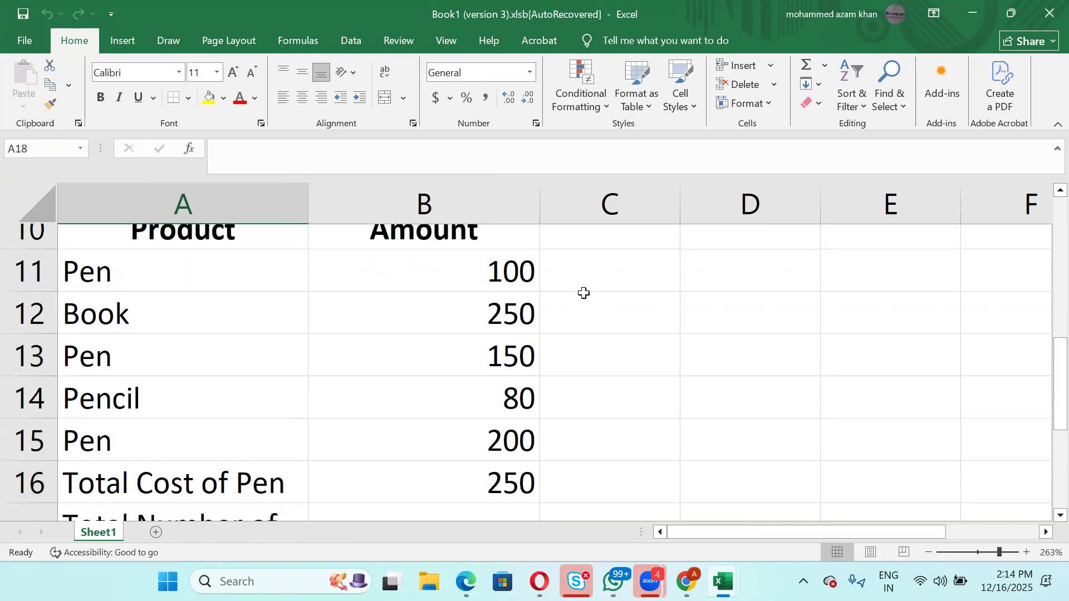
{"action": "scroll", "coordinate": [583, 293], "scroll_direction": "up", "scroll_amount": 2}
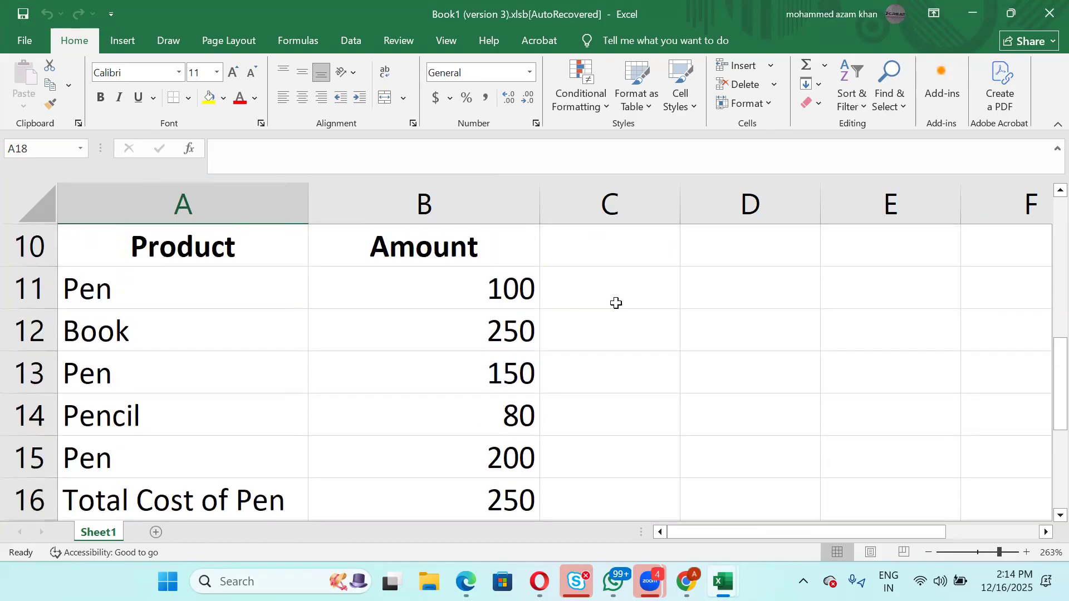
{"action": "left_click", "coordinate": [899, 299]}
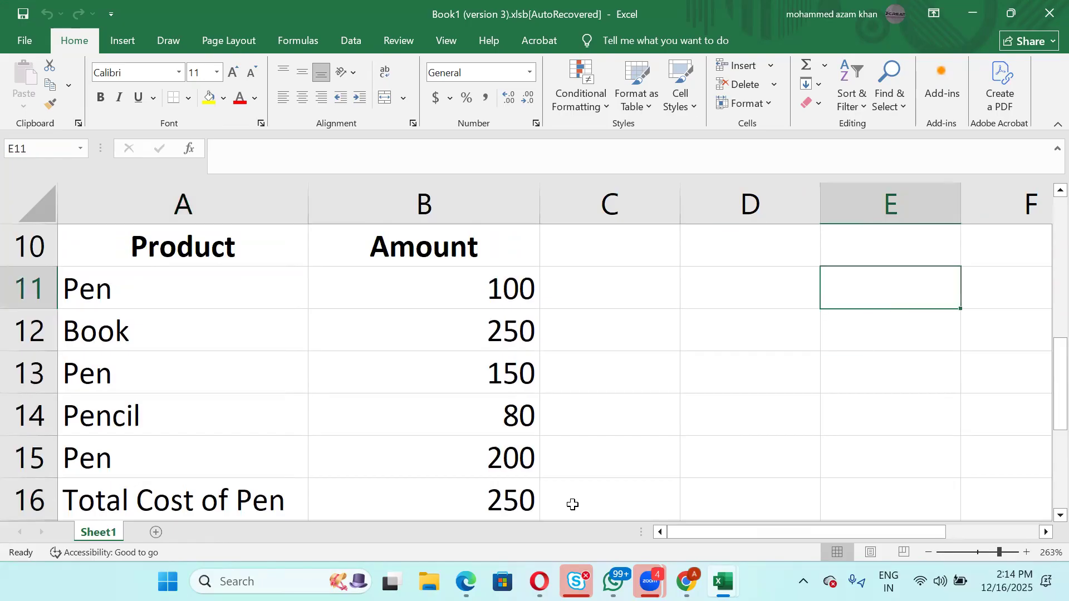
{"action": "left_click", "coordinate": [505, 494]}
{"action": "key", "text": "shift+Down"}
{"action": "scroll", "coordinate": [504, 494], "scroll_direction": "down", "scroll_amount": 3}
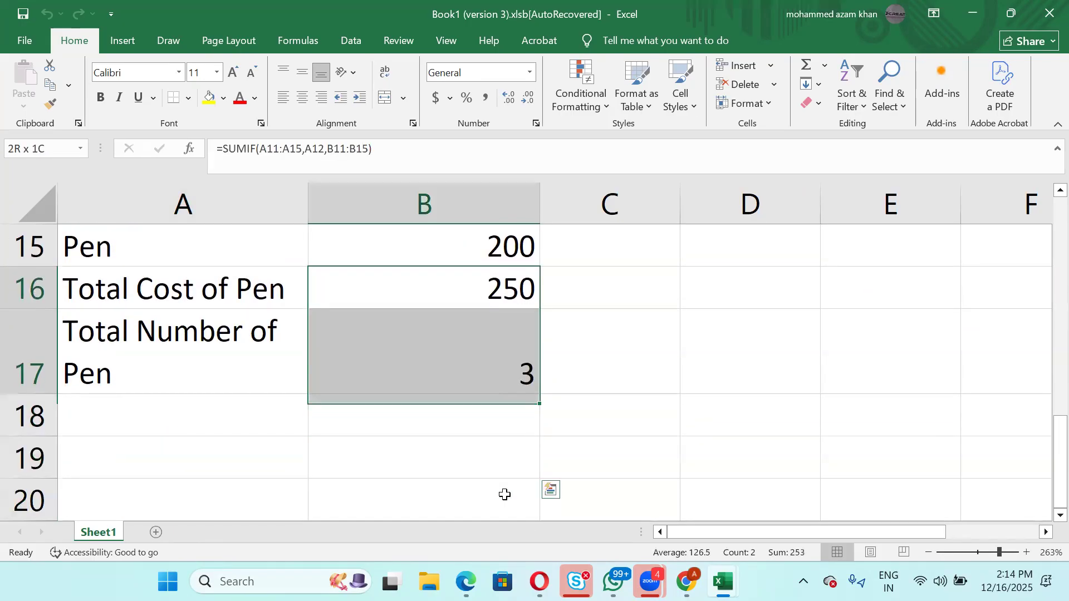
{"action": "key", "text": "Delete"}
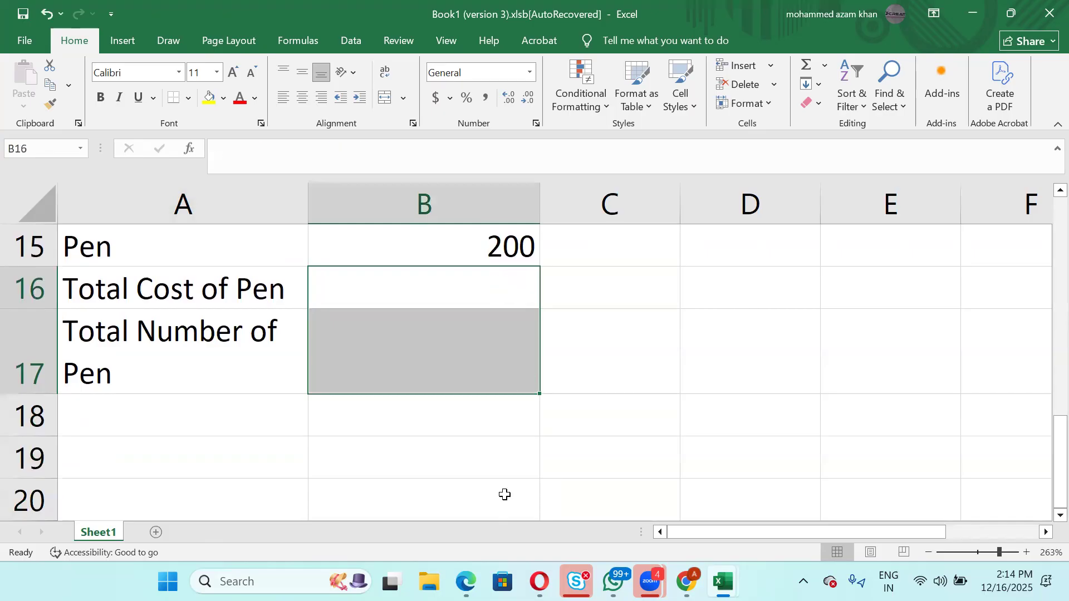
Change the label in cell A16 to "Total Cost of Product".
{"action": "key", "text": "Up"}
{"action": "key", "text": "Down"}
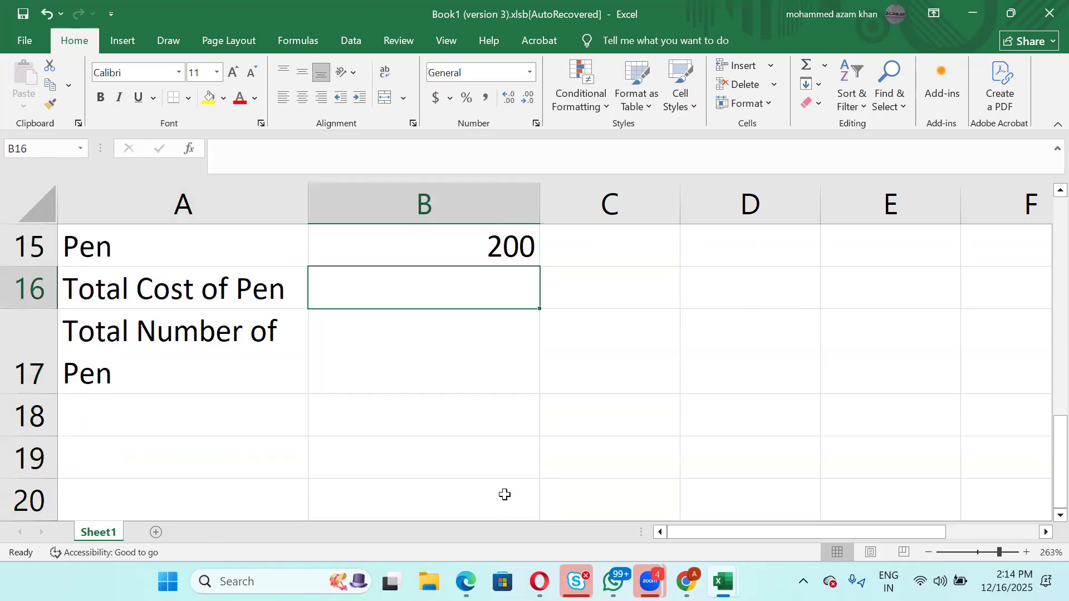
{"action": "key", "text": "Left"}
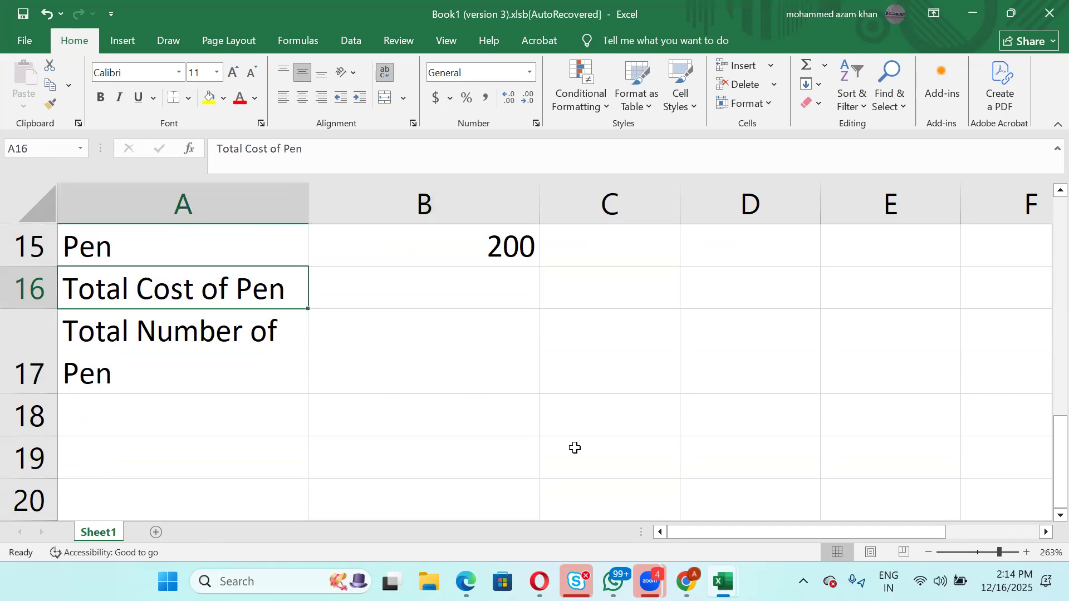
{"action": "double_click", "coordinate": [284, 290]}
{"action": "key", "text": "BackSpace"}
{"action": "key", "text": "BackSpace"}
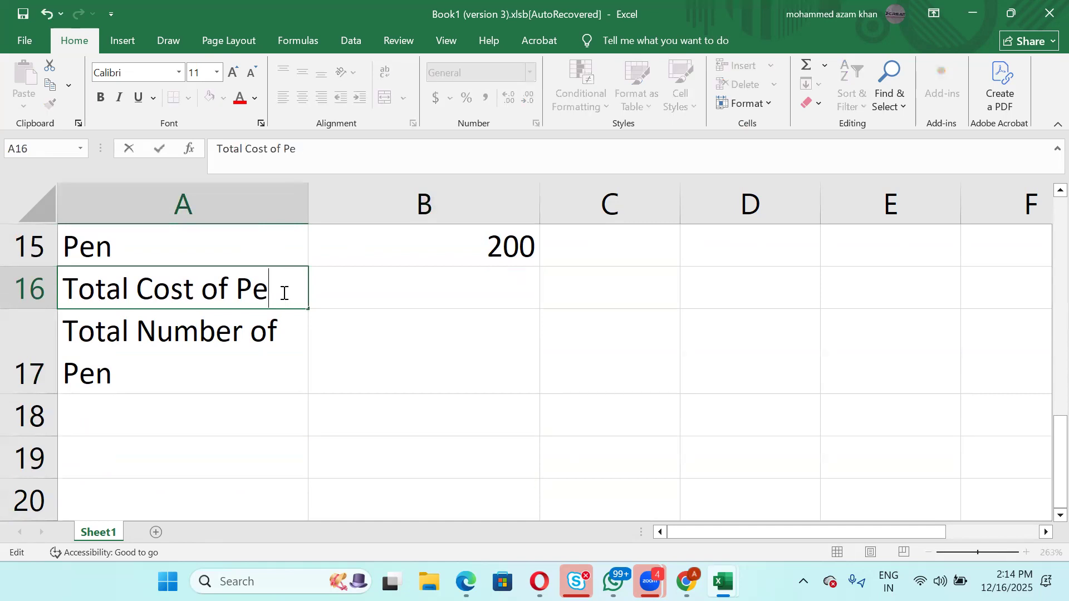
{"action": "type", "text": "roduct"}
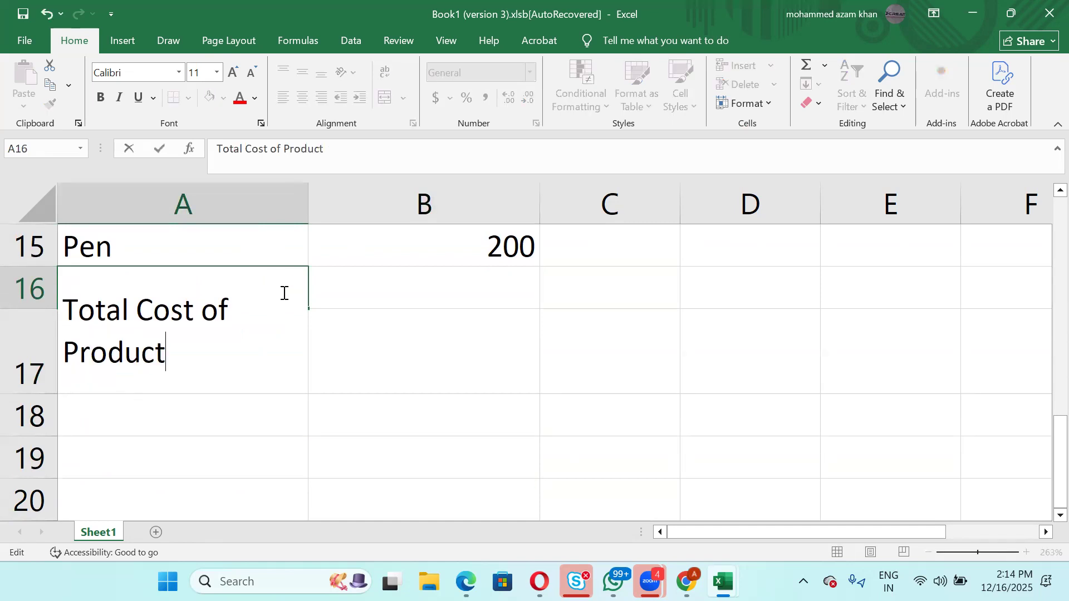
{"action": "key", "text": "Return"}
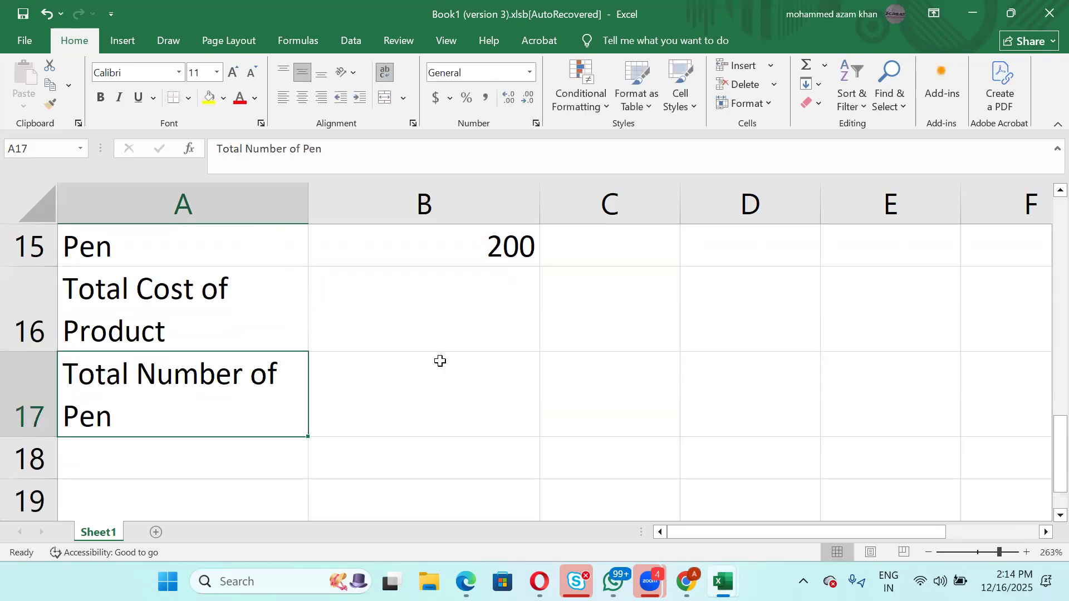
Total the product amounts in cell B16 with a SUM formula over B11:B15.
{"action": "left_click", "coordinate": [457, 316]}
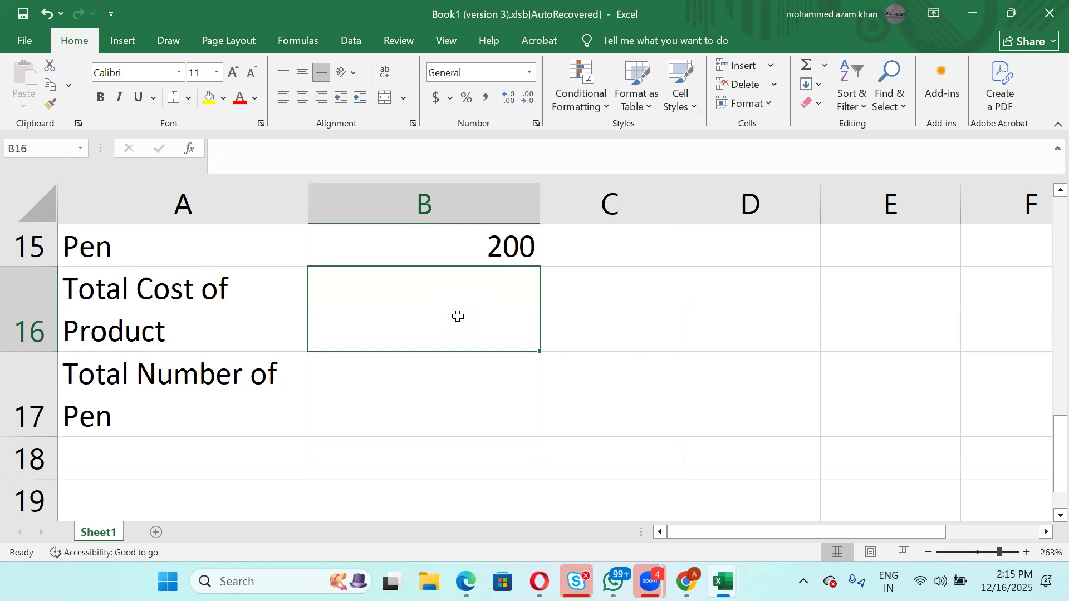
{"action": "type", "text": "="}
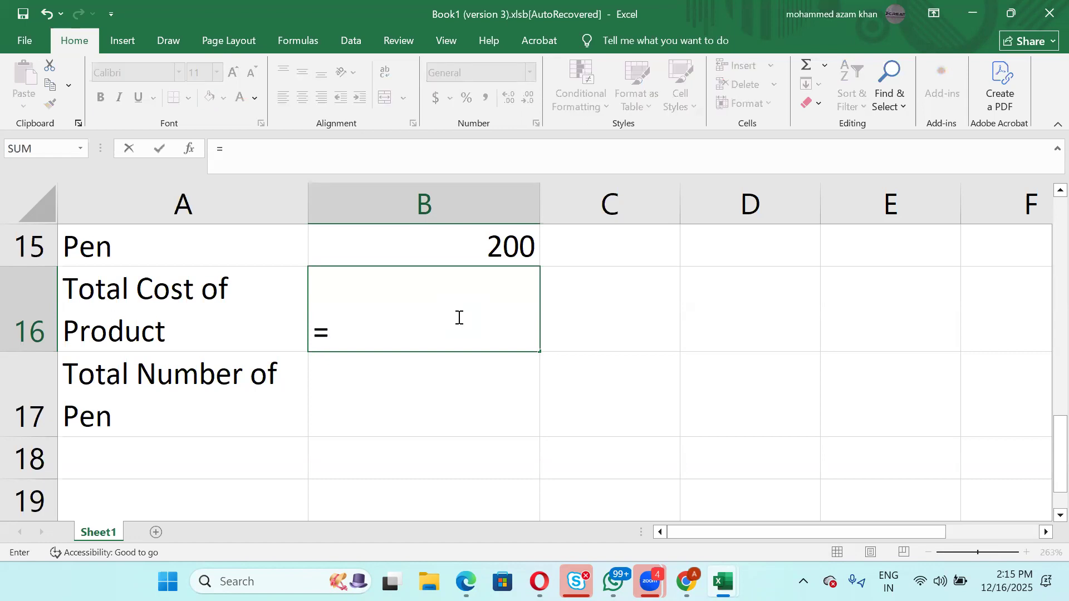
{"action": "type", "text": "sum"}
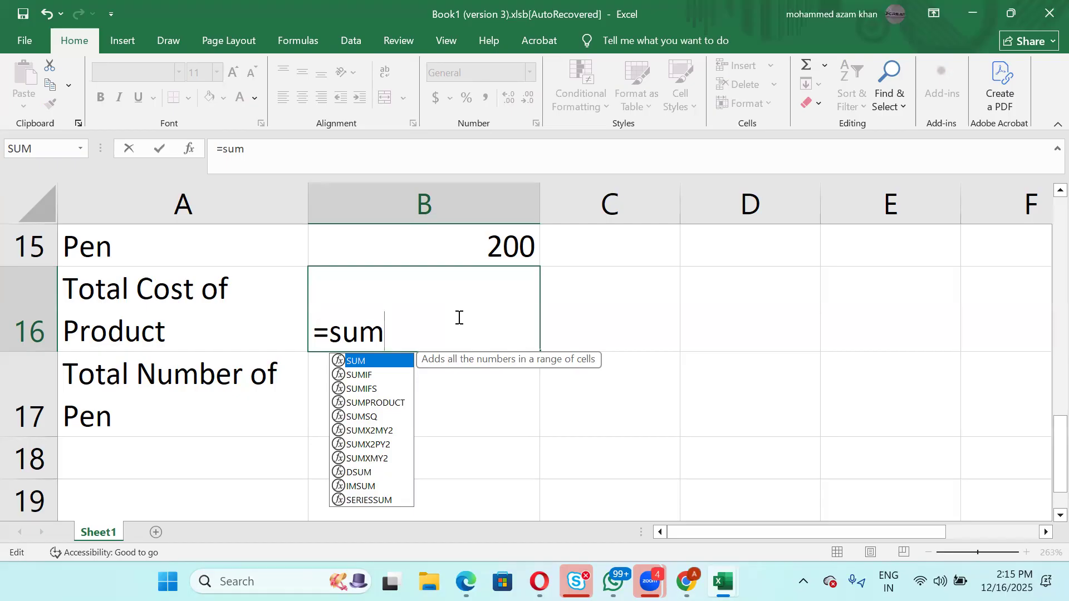
{"action": "type", "text": "("}
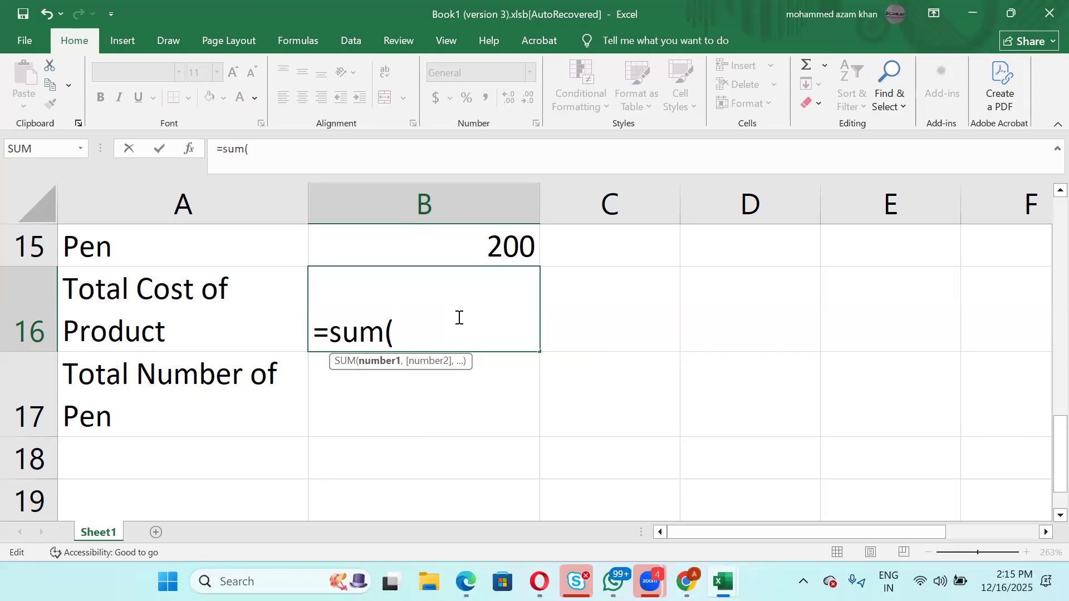
{"action": "scroll", "coordinate": [459, 317], "scroll_direction": "up", "scroll_amount": 2}
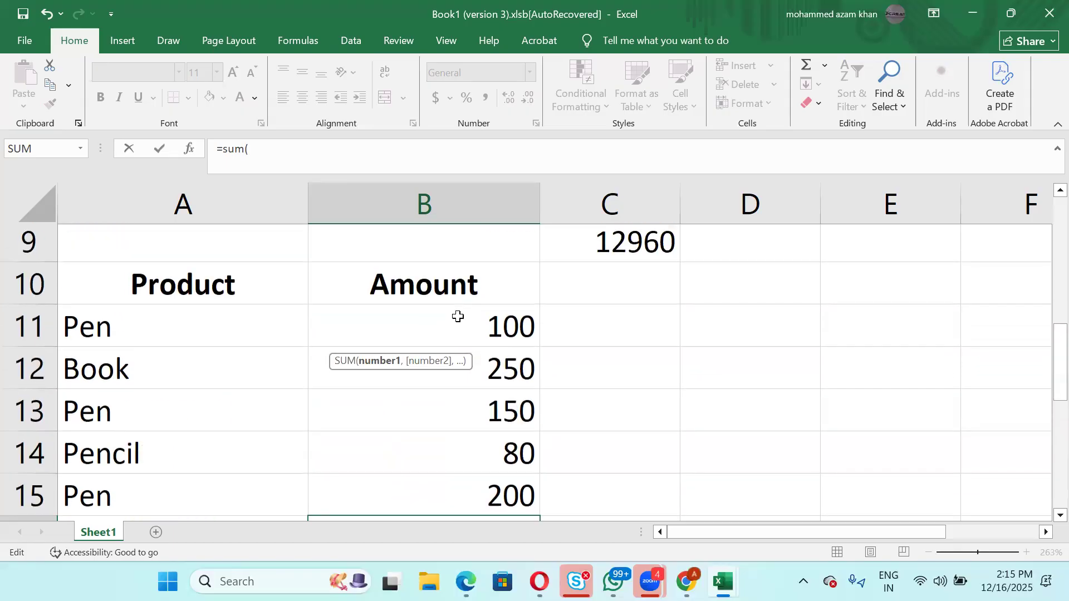
{"action": "scroll", "coordinate": [457, 316], "scroll_direction": "up", "scroll_amount": 1}
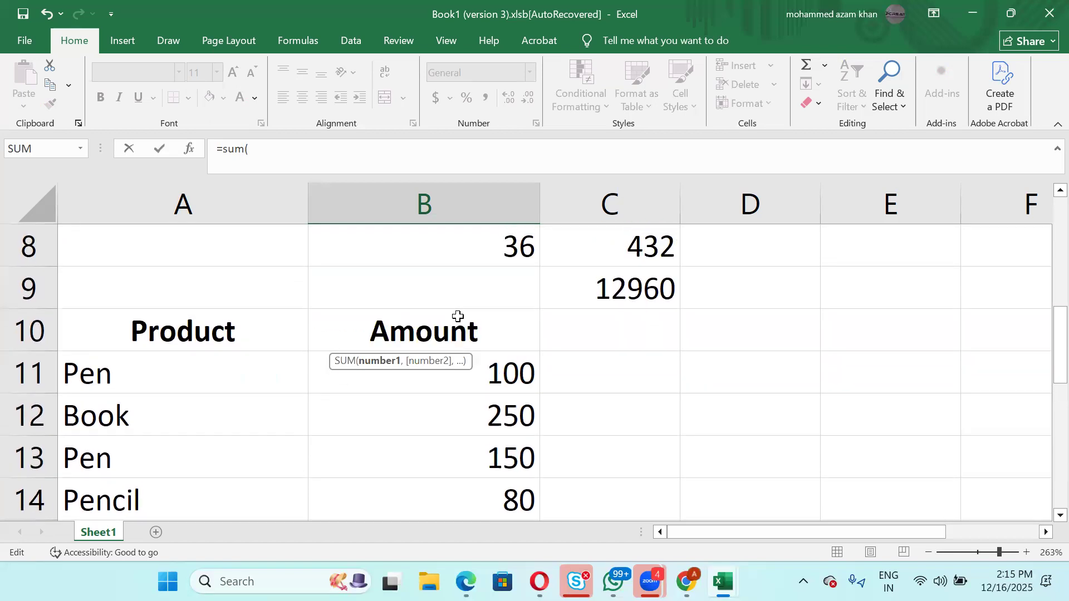
{"action": "scroll", "coordinate": [459, 312], "scroll_direction": "down", "scroll_amount": 2}
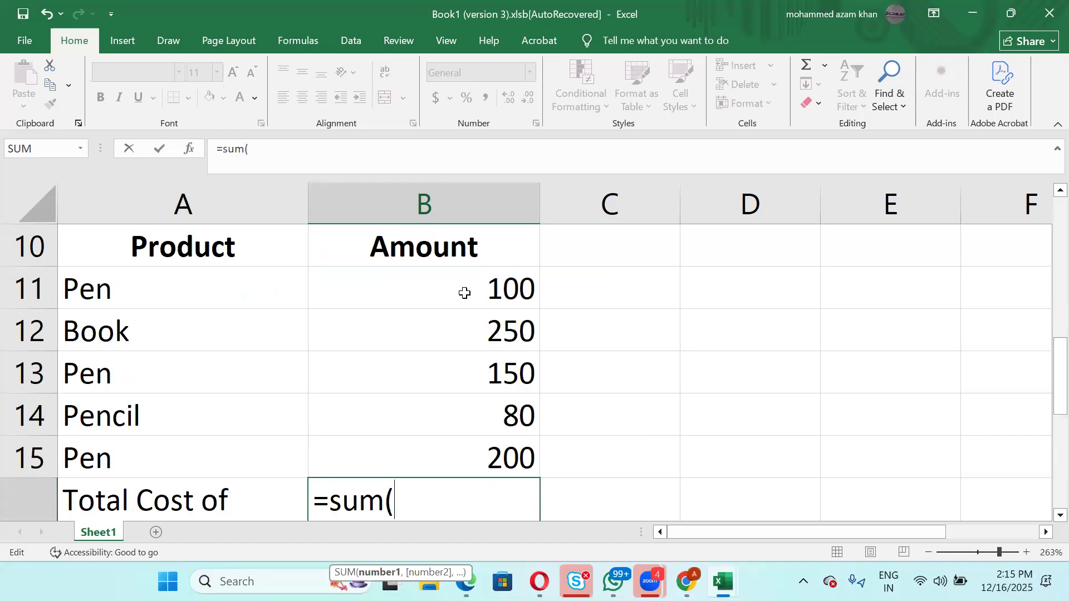
{"action": "left_click", "coordinate": [465, 294]}
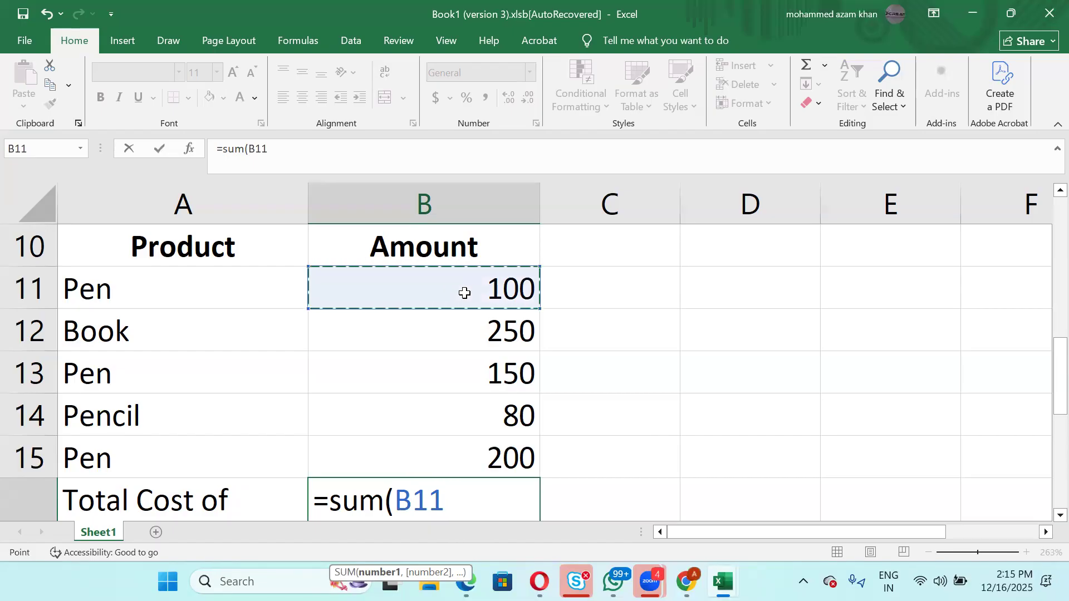
{"action": "key", "text": "shift+Down"}
{"action": "key", "text": "shift+Down"}
{"action": "key", "text": "shift+Down"}
{"action": "key", "text": "shift+Down"}
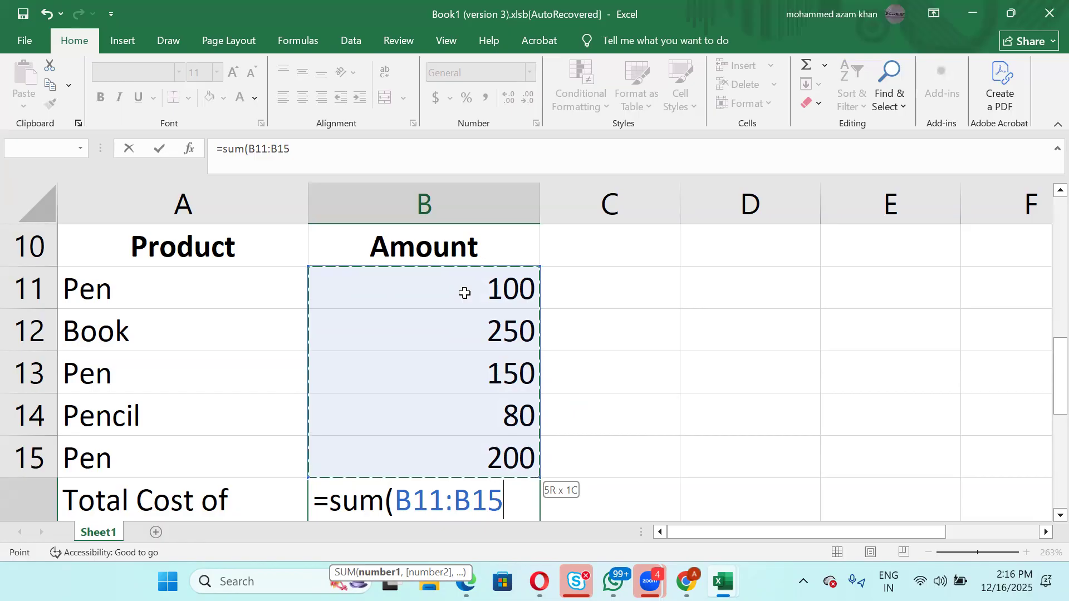
{"action": "key", "text": "Return"}
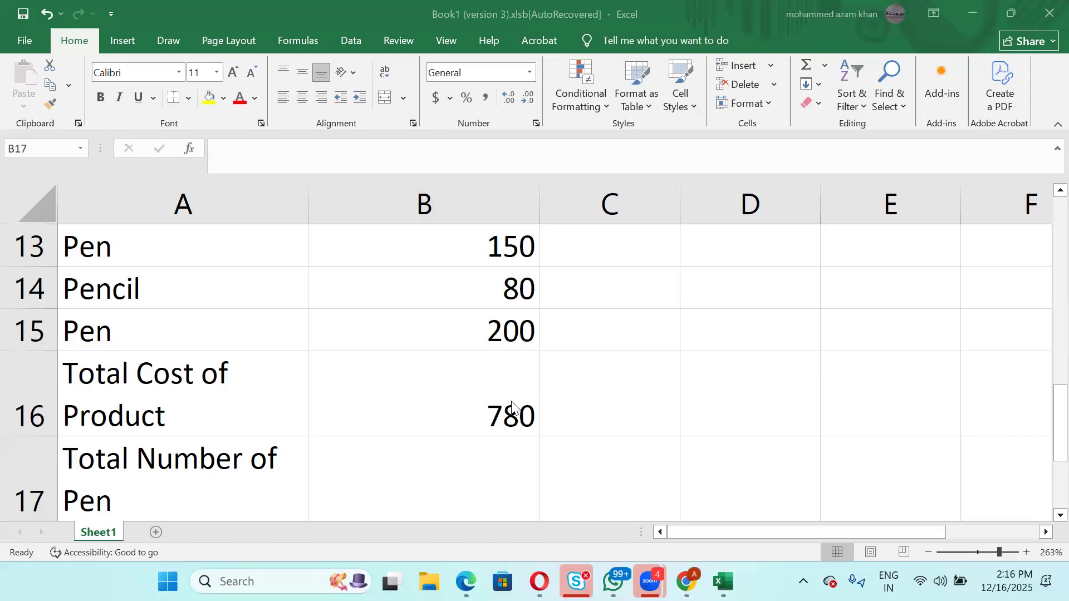
Enter a formula in cell C16 that adds the amounts in B15 and B14 with the plus operator.
{"action": "left_click", "coordinate": [581, 425]}
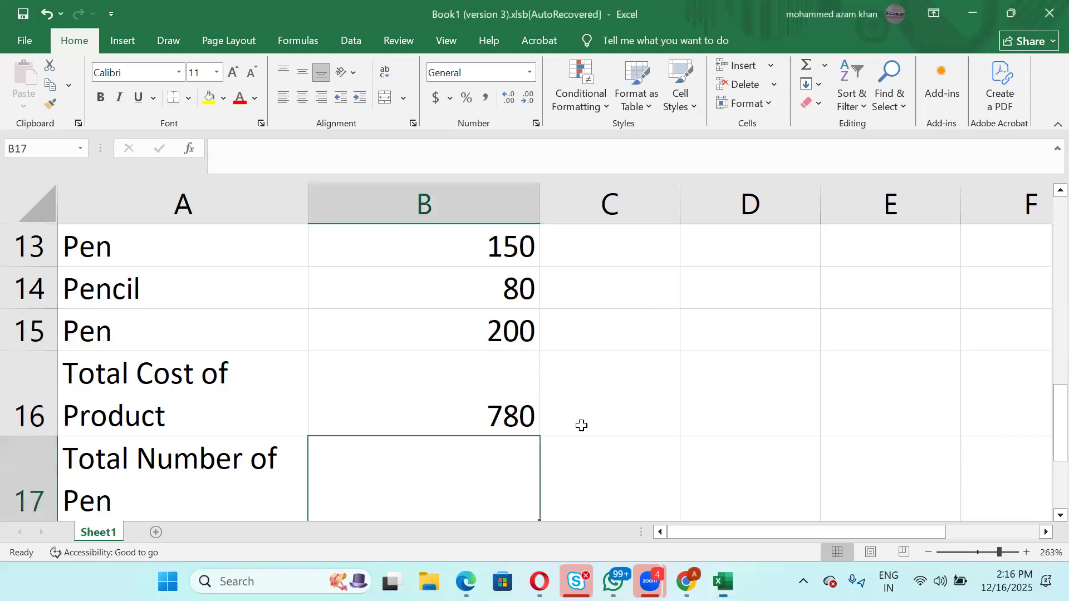
{"action": "left_click", "coordinate": [581, 425]}
{"action": "type", "text": "="}
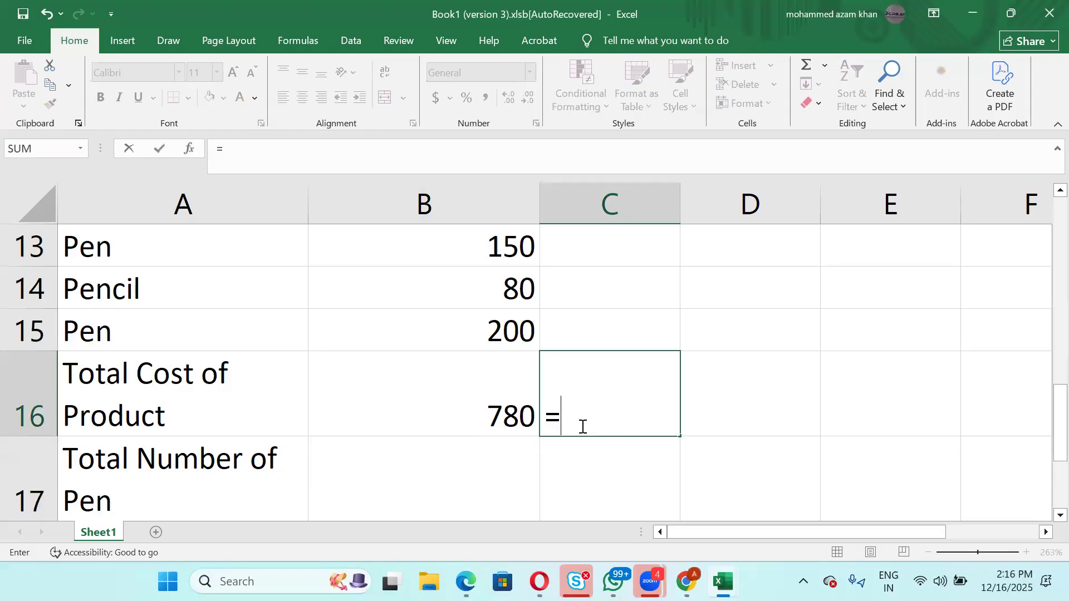
{"action": "left_click", "coordinate": [583, 427]}
{"action": "key", "text": "Up"}
{"action": "key", "text": "Left"}
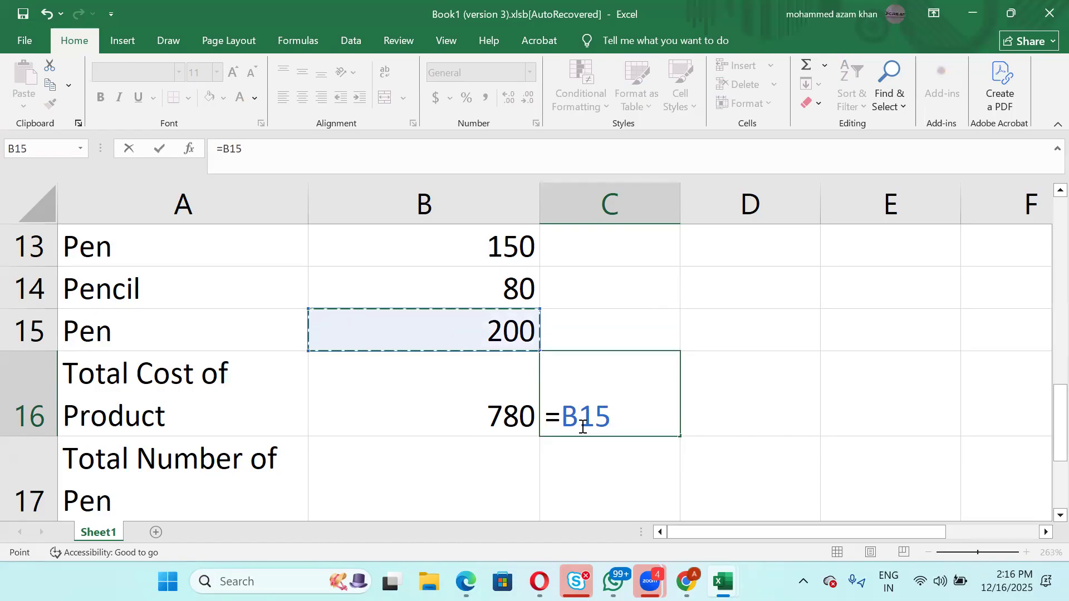
{"action": "type", "text": "+"}
{"action": "key", "text": "Up"}
{"action": "key", "text": "Up"}
{"action": "key", "text": "Left"}
{"action": "key", "text": "Return"}
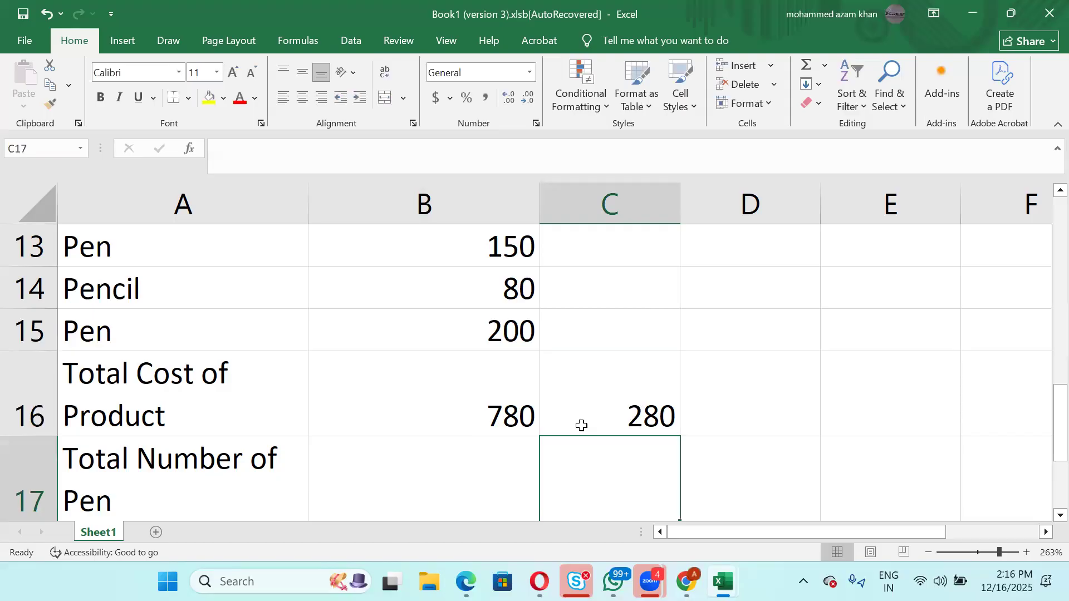
Add the numbers 56 and 87 in cell D16 with a SUM formula that uses typed values.
{"action": "key", "text": "Up"}
{"action": "key", "text": "Right"}
{"action": "type", "text": "="}
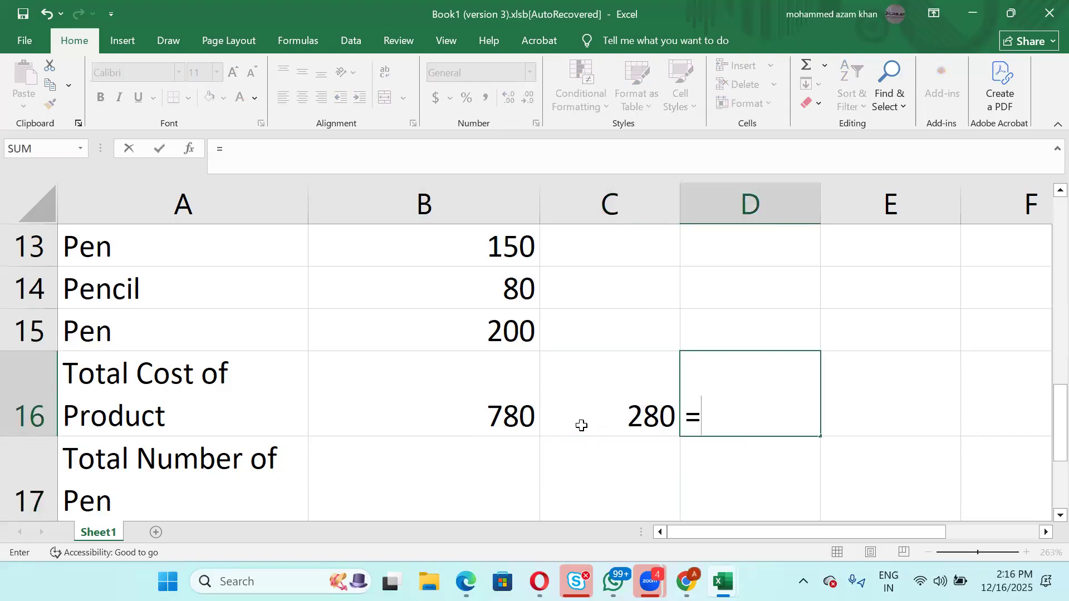
{"action": "type", "text": "sum"}
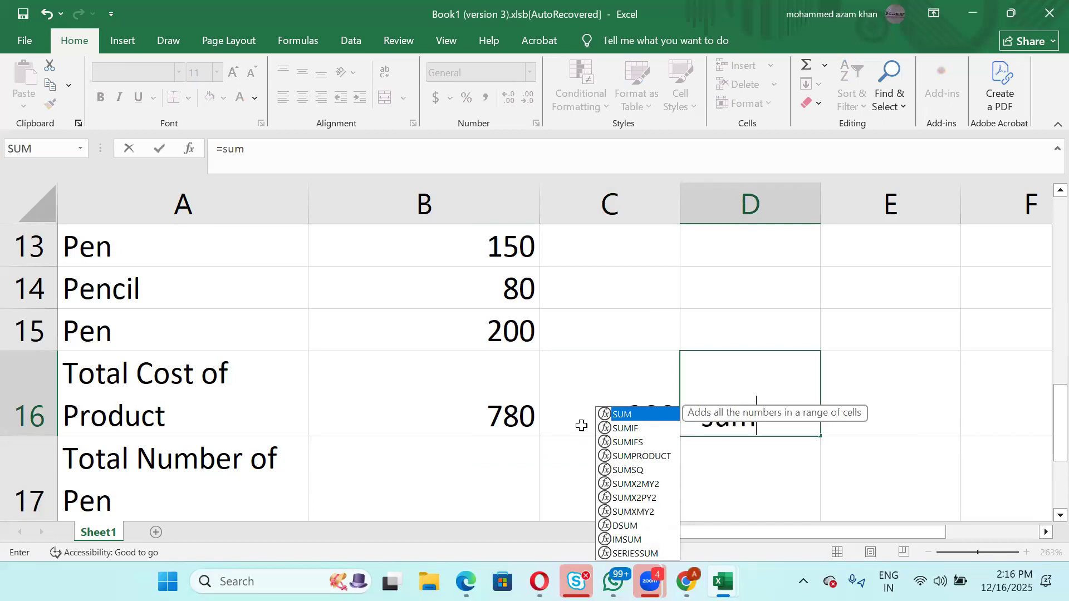
{"action": "key", "text": "Tab"}
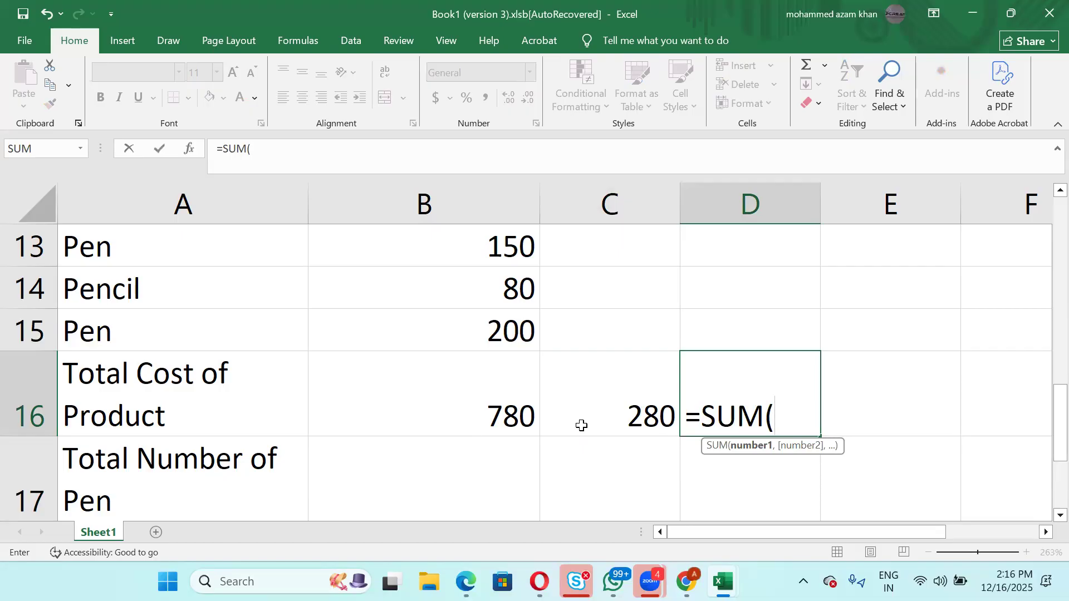
{"action": "type", "text": "56,"}
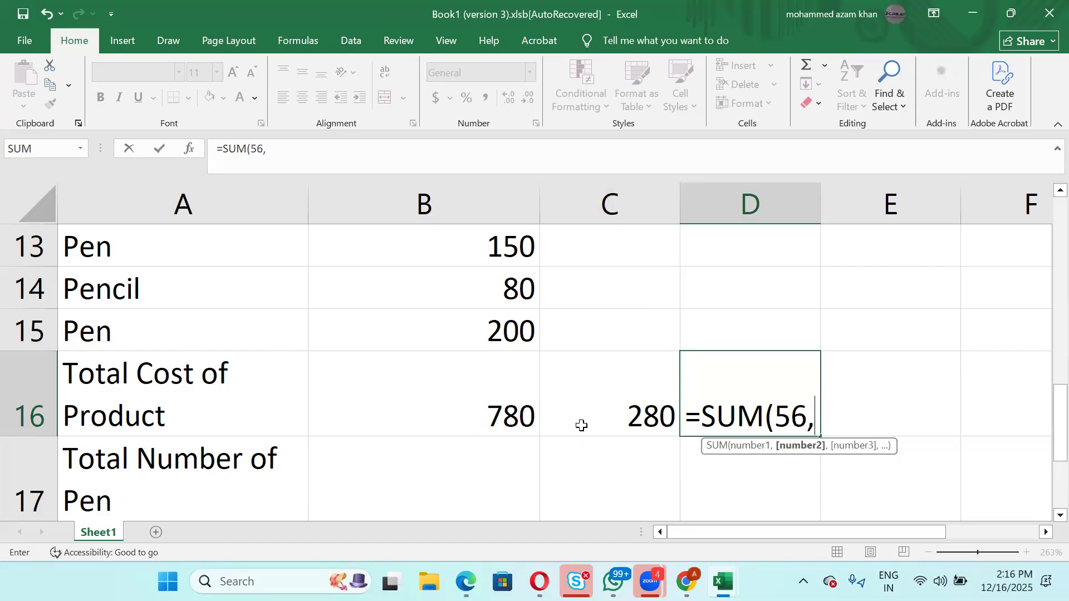
{"action": "type", "text": "87"}
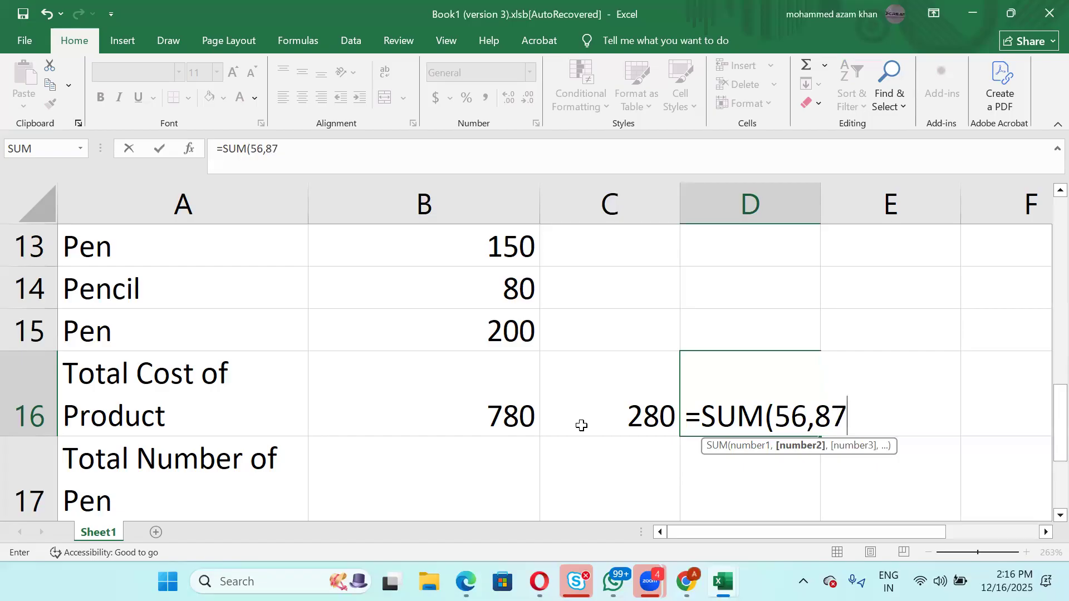
{"action": "key", "text": "Return"}
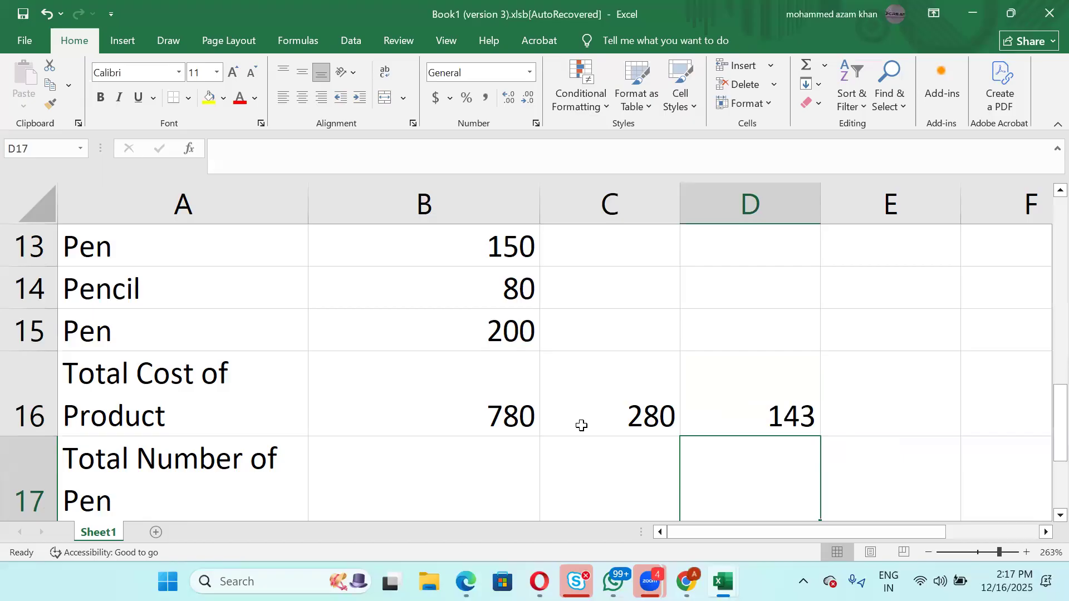
{"action": "left_click", "coordinate": [769, 406]}
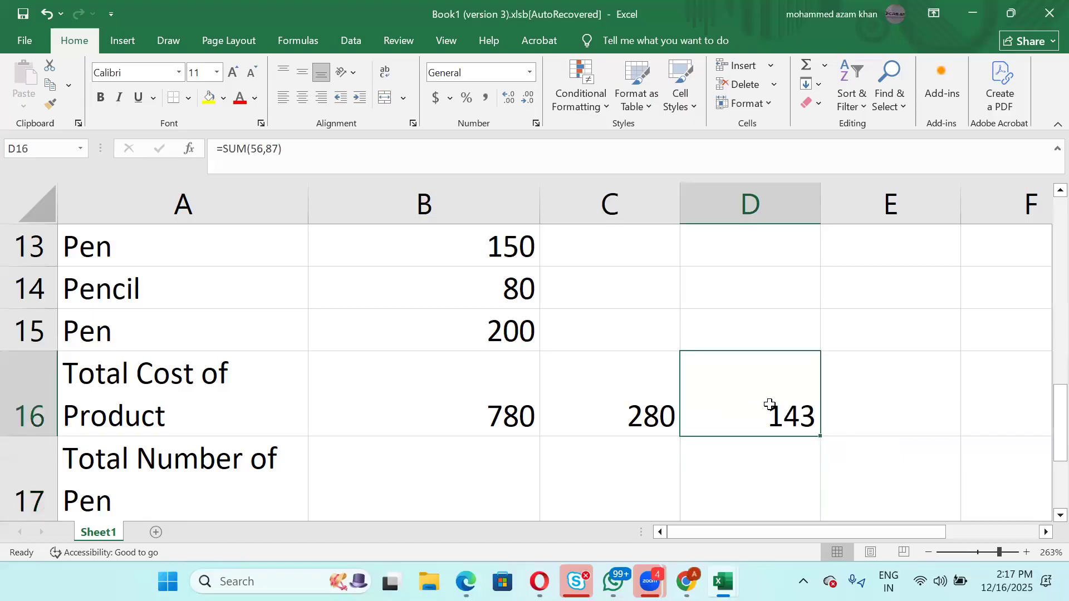
Enter a formula in cell E16 that adds 57 and 68 with the plus operator.
{"action": "left_click", "coordinate": [897, 414]}
{"action": "double_click", "coordinate": [897, 414]}
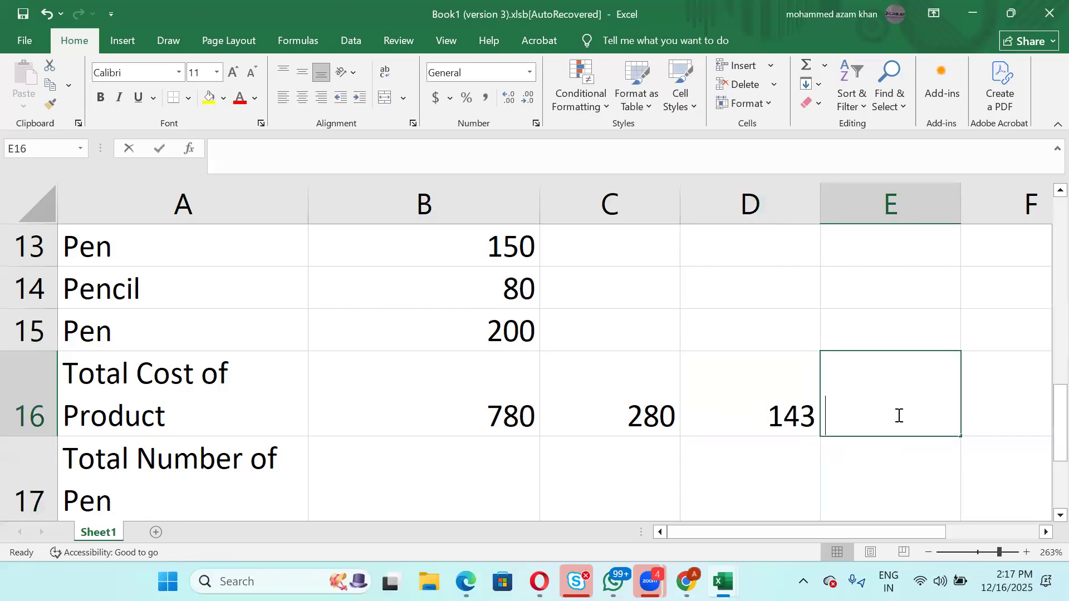
{"action": "type", "text": "="}
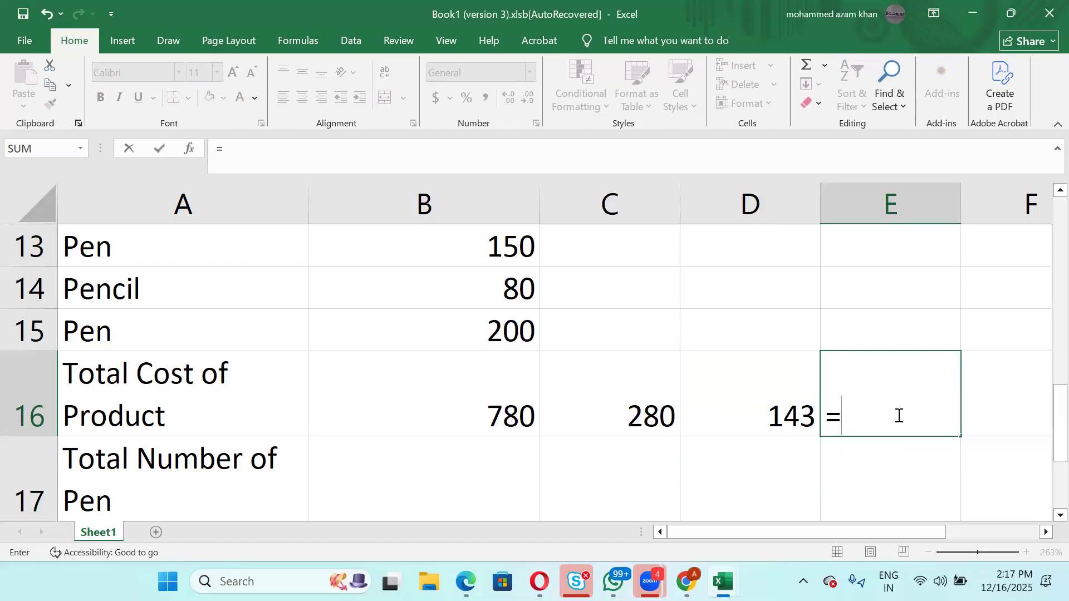
{"action": "type", "text": "57+68"}
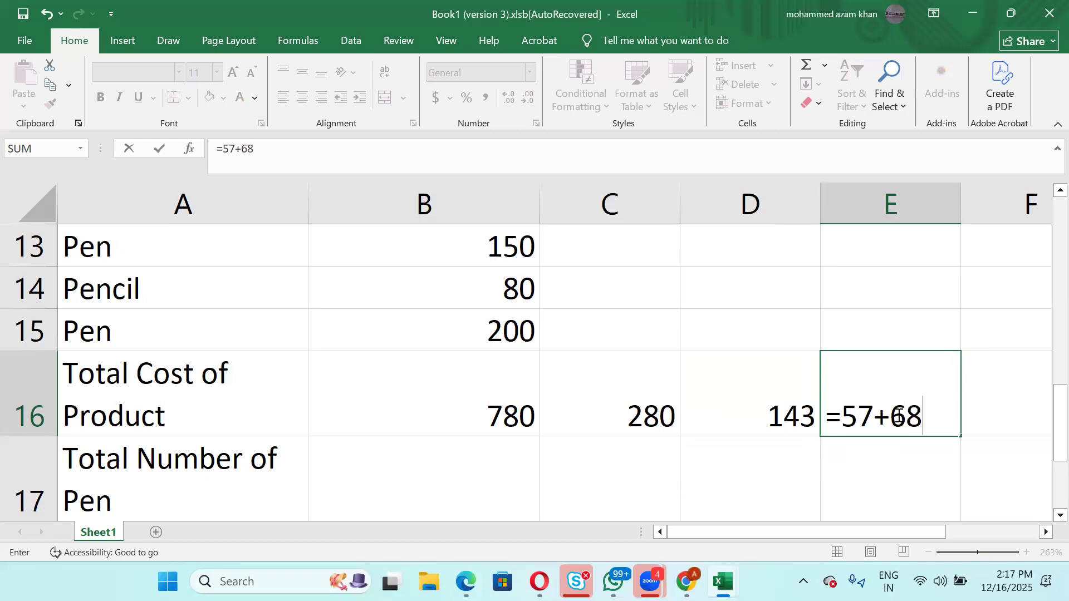
{"action": "key", "text": "Return"}
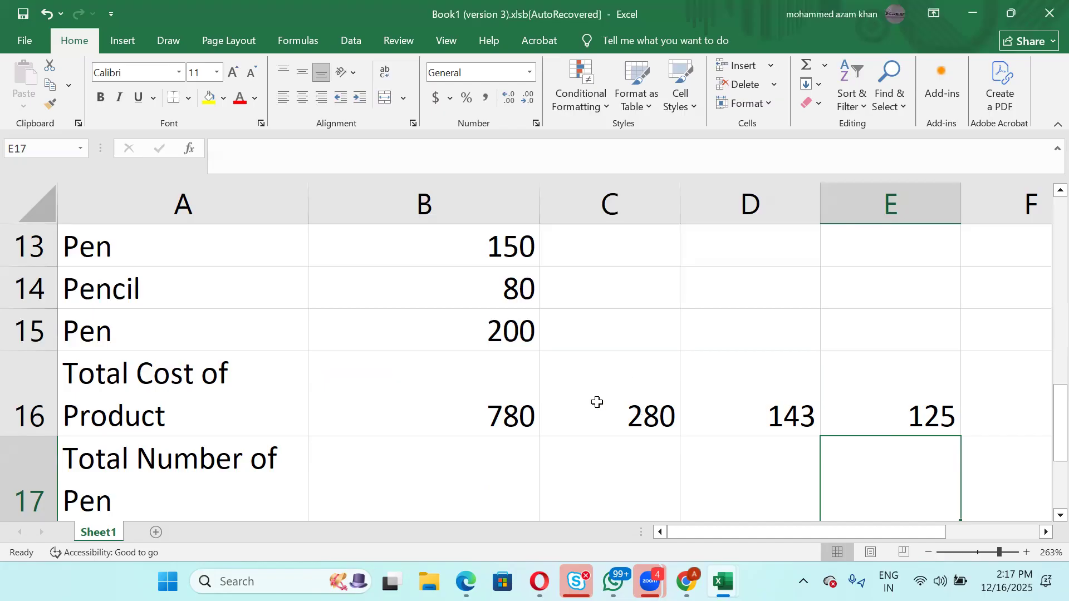
Switch to the ChatGPT formula list in Chrome and read the AVERAGE entry below SUM.
{"action": "left_click", "coordinate": [508, 408]}
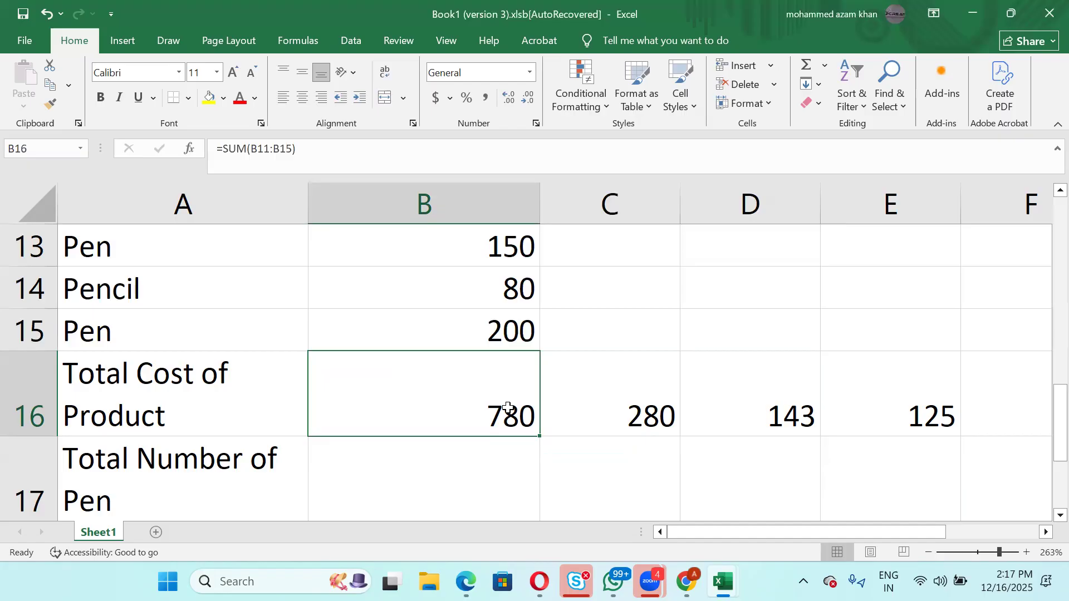
{"action": "key", "text": "alt+Tab"}
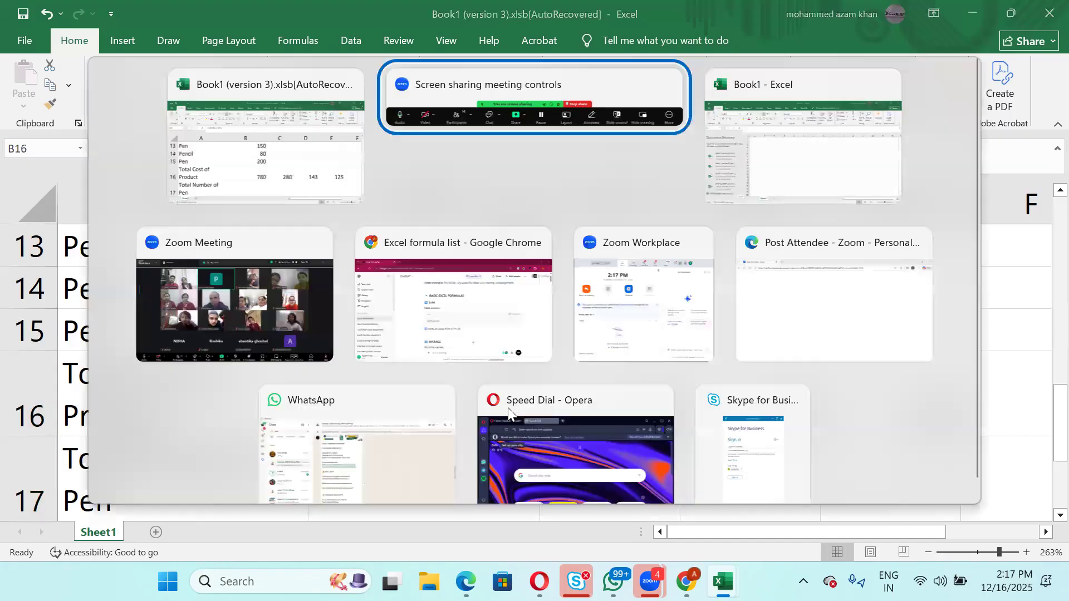
{"action": "key", "text": "alt+Tab"}
{"action": "key", "text": "alt+Tab"}
{"action": "key", "text": "alt+Tab"}
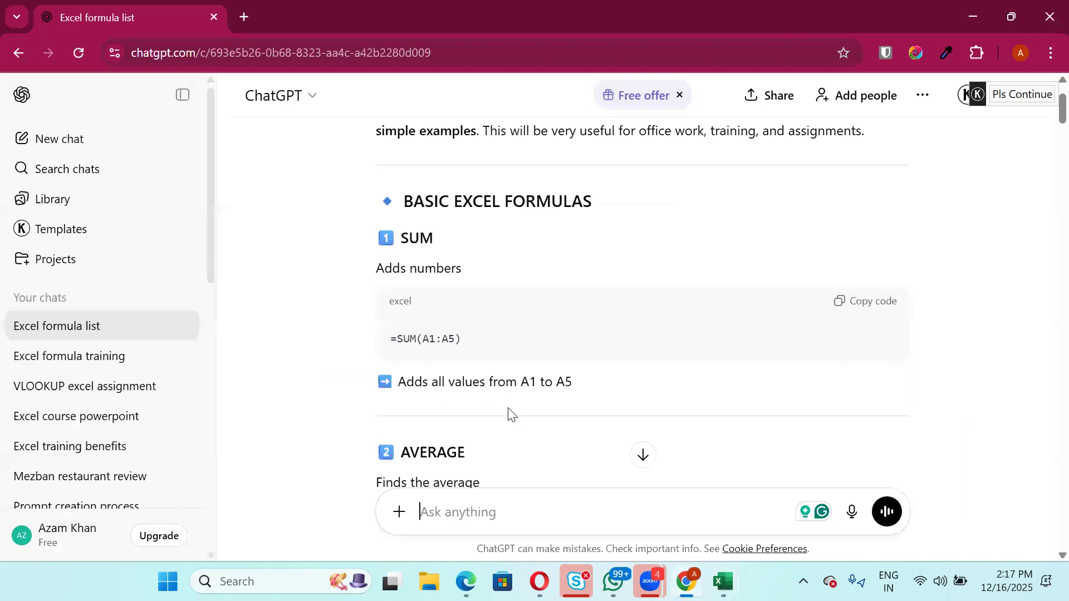
{"action": "scroll", "coordinate": [517, 334], "scroll_direction": "down", "scroll_amount": 2}
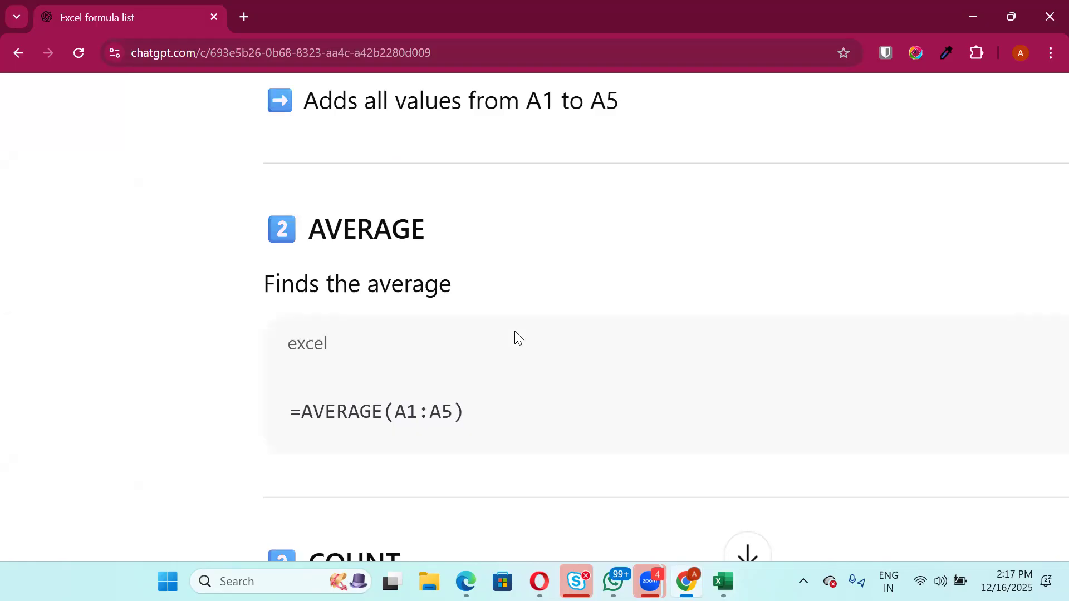
{"action": "scroll", "coordinate": [517, 336], "scroll_direction": "down", "scroll_amount": 1}
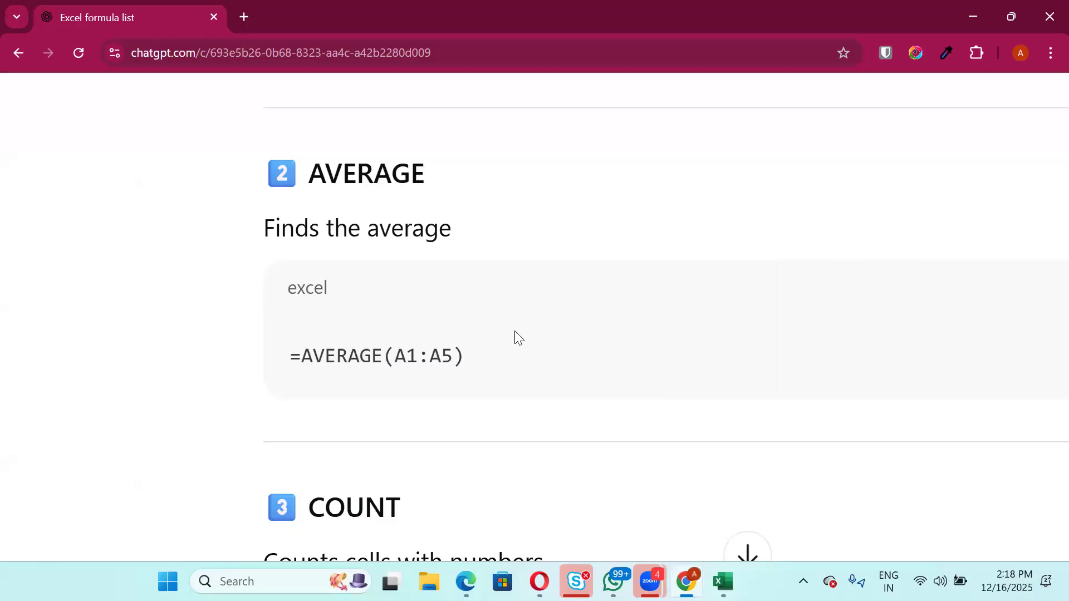
Back in the Excel workbook, replace the formula in cell C16 with an AVERAGE of the product amounts in B11:B15.
{"action": "key", "text": "alt+Tab"}
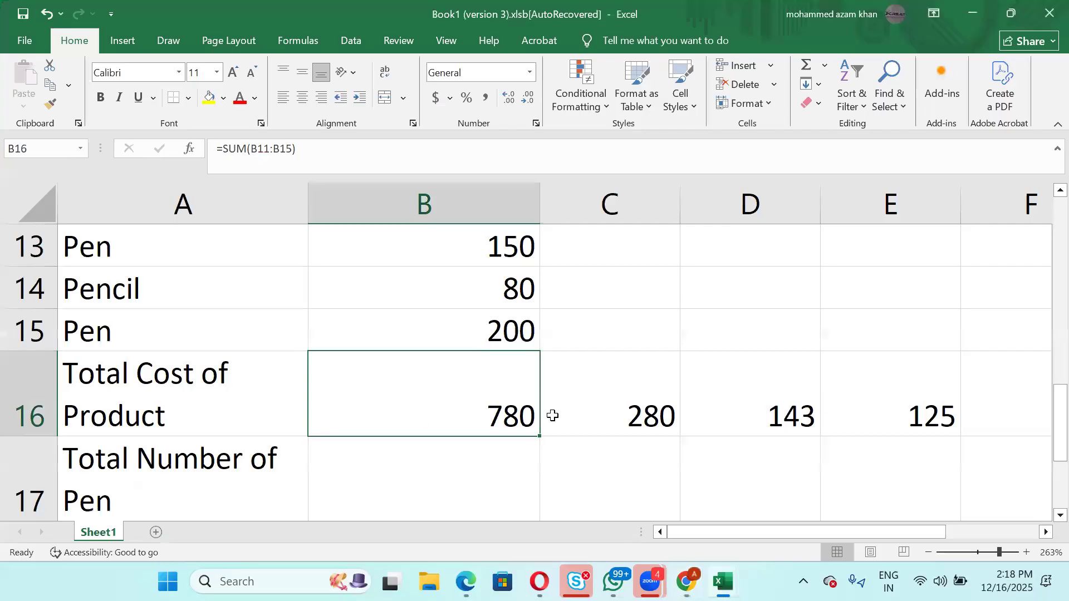
{"action": "left_click", "coordinate": [592, 390]}
{"action": "type", "text": "="}
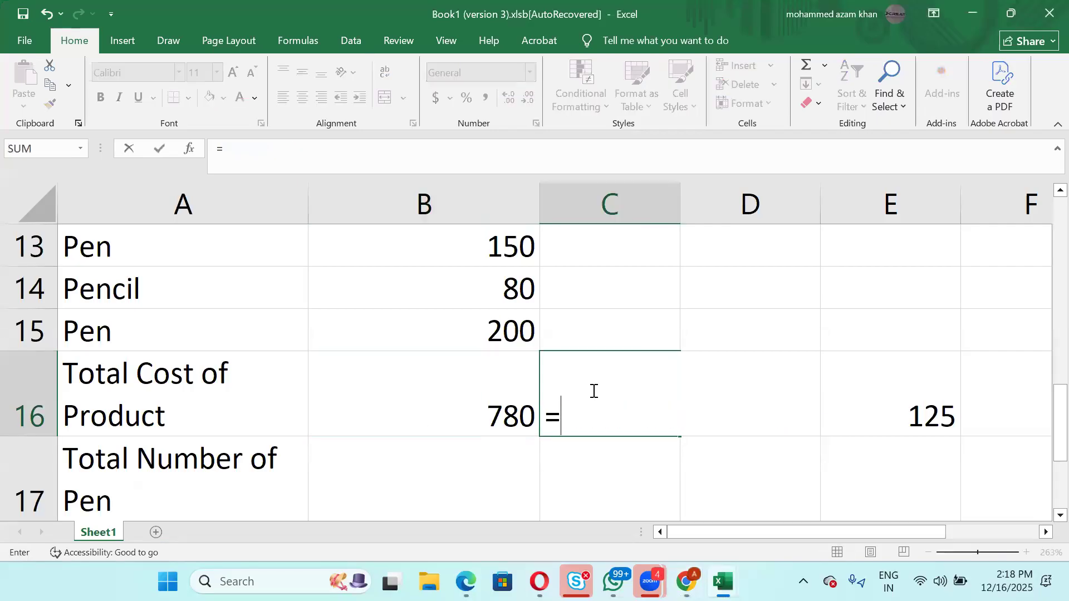
{"action": "type", "text": "average"}
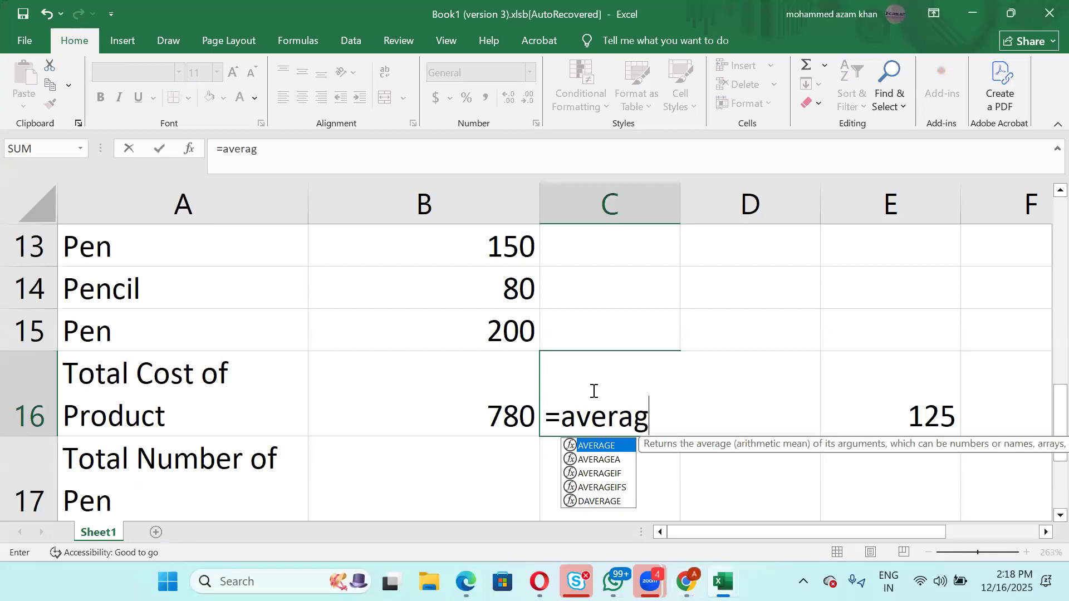
{"action": "key", "text": "Tab"}
{"action": "key", "text": "Left"}
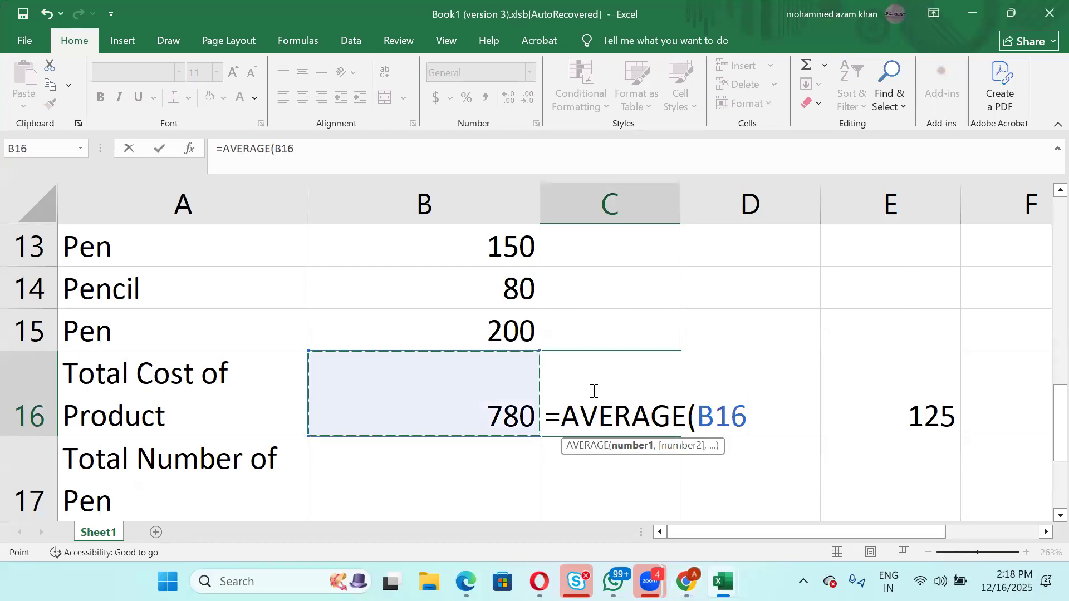
{"action": "key", "text": "Up"}
{"action": "key", "text": "shift+Up"}
{"action": "key", "text": "shift+Up"}
{"action": "key", "text": "shift+Up"}
{"action": "key", "text": "shift+Up"}
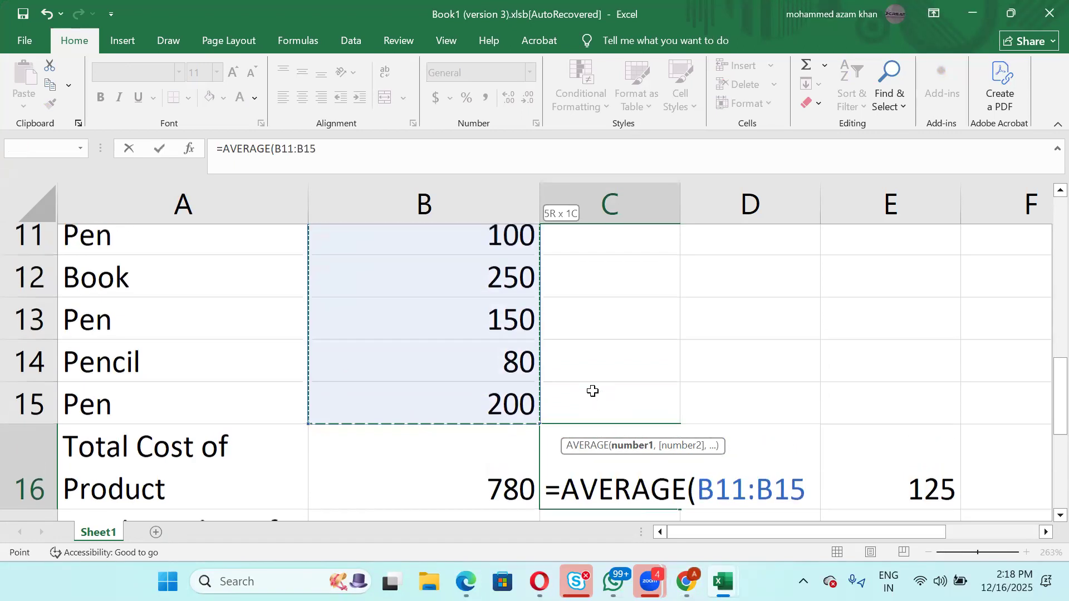
{"action": "scroll", "coordinate": [594, 390], "scroll_direction": "up", "scroll_amount": 2}
{"action": "key", "text": "shift+Down"}
{"action": "key", "text": "shift+Up"}
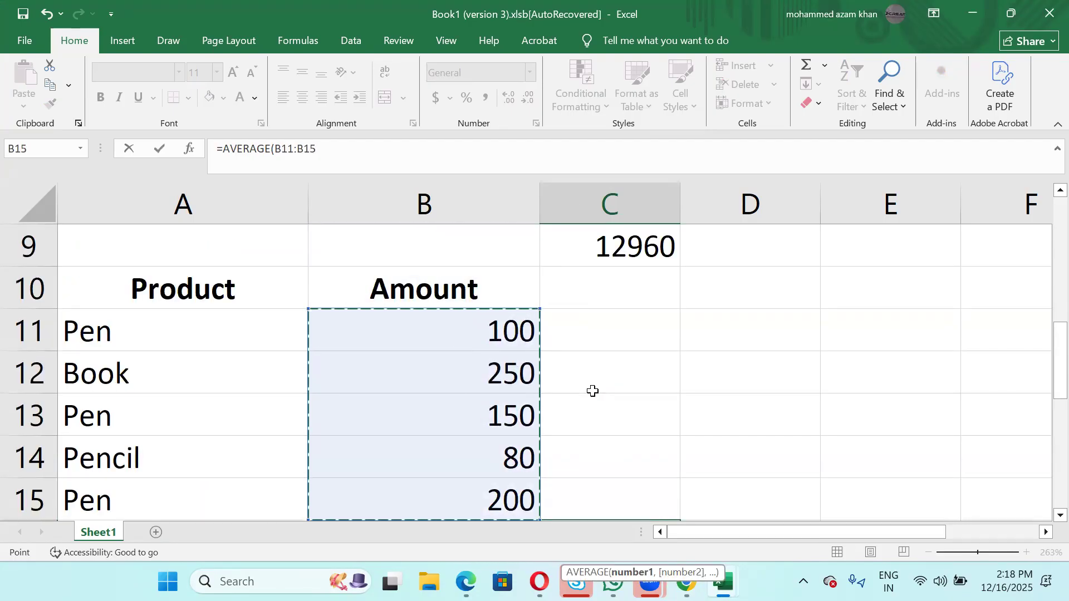
{"action": "key", "text": "Return"}
{"action": "left_click", "coordinate": [623, 410]}
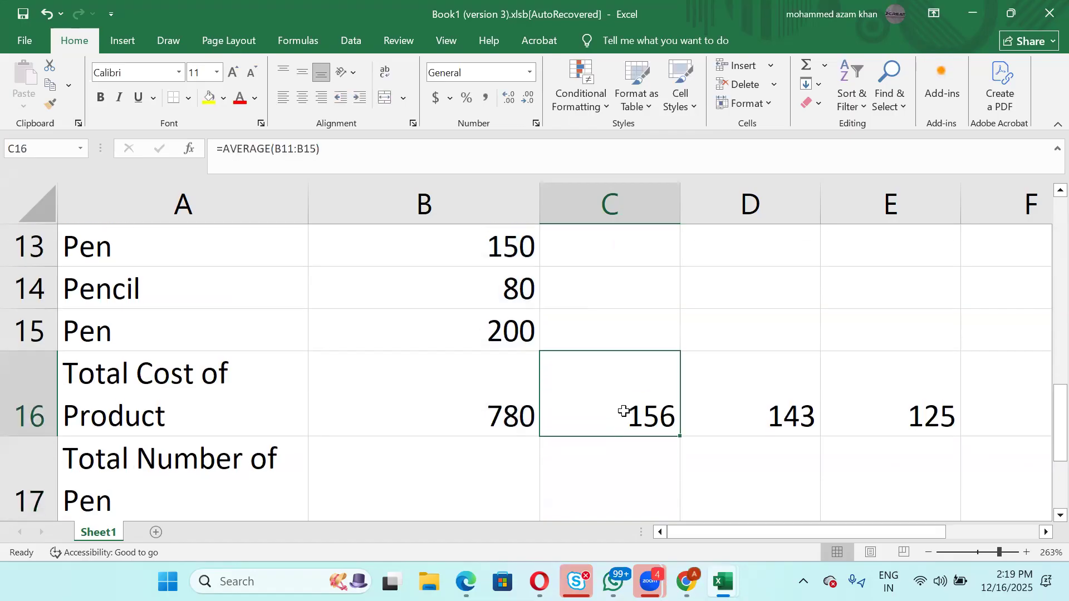
Examine the product amounts in rows 11 to 15 against the average formula in C16.
{"action": "scroll", "coordinate": [624, 411], "scroll_direction": "up", "scroll_amount": 1}
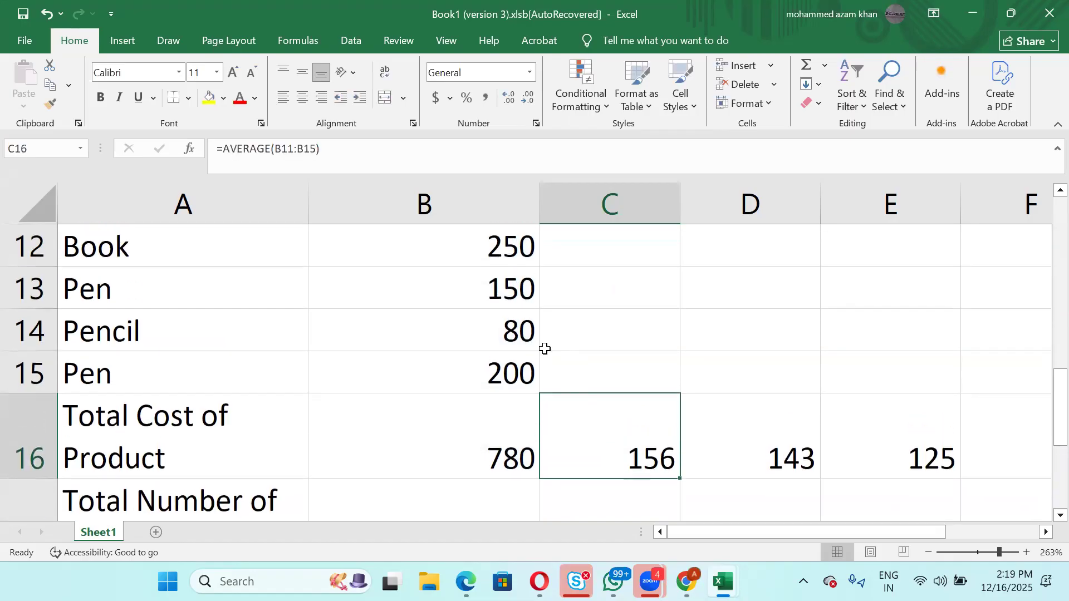
{"action": "scroll", "coordinate": [545, 348], "scroll_direction": "up", "scroll_amount": 2}
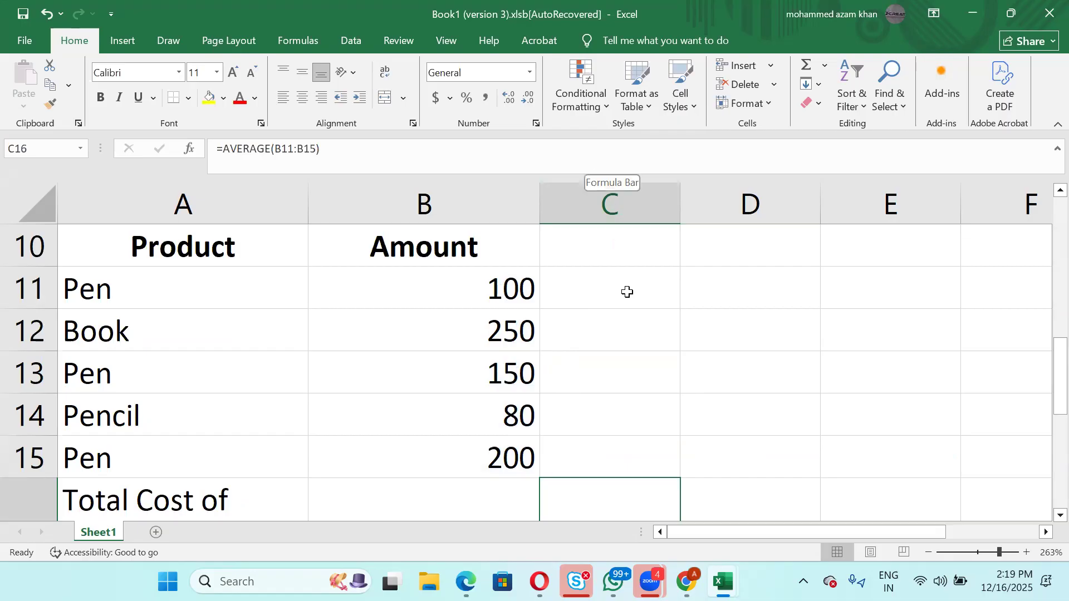
{"action": "scroll", "coordinate": [555, 311], "scroll_direction": "down", "scroll_amount": 1}
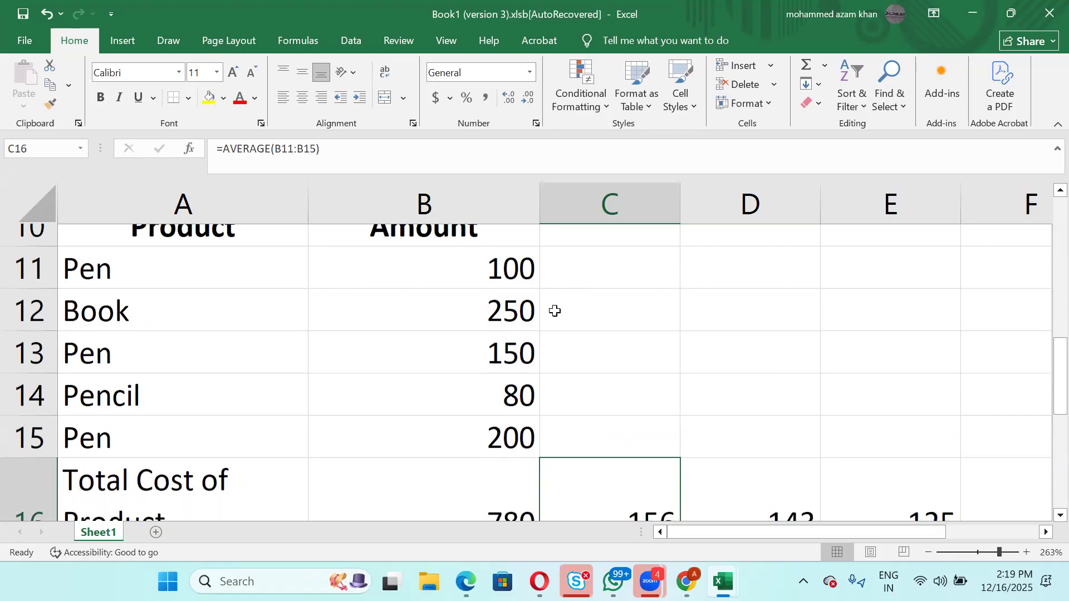
{"action": "scroll", "coordinate": [555, 311], "scroll_direction": "down", "scroll_amount": 1}
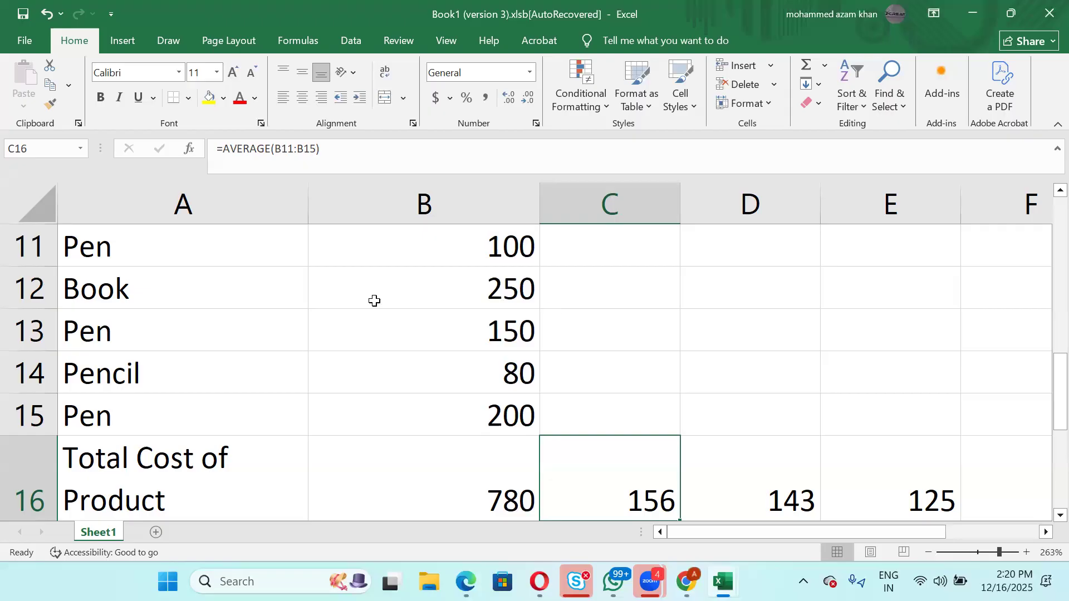
{"action": "scroll", "coordinate": [374, 301], "scroll_direction": "up", "scroll_amount": 1}
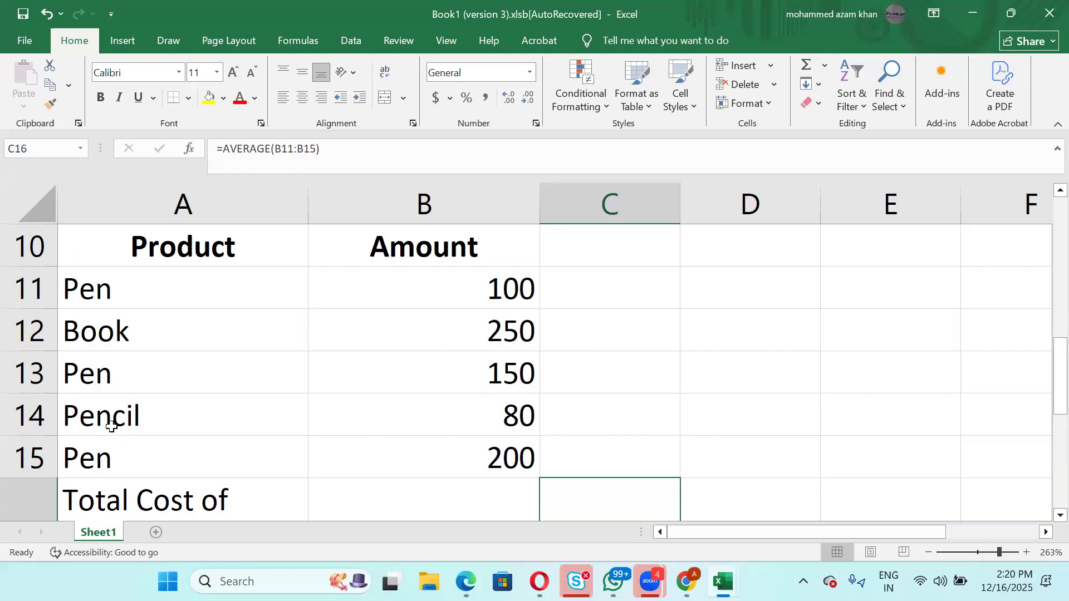
{"action": "scroll", "coordinate": [470, 396], "scroll_direction": "down", "scroll_amount": 1}
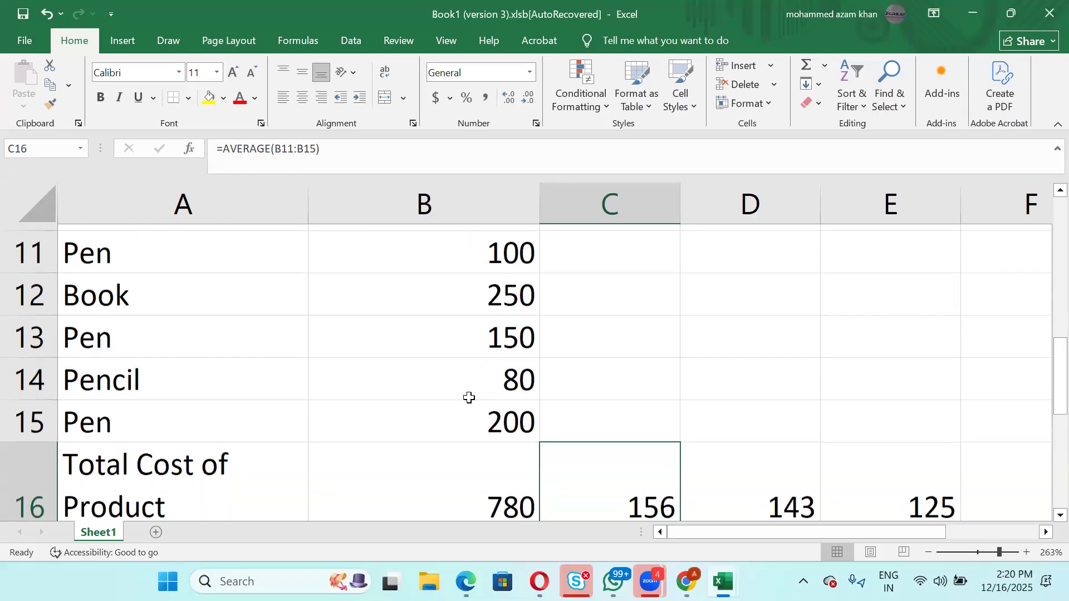
{"action": "scroll", "coordinate": [484, 381], "scroll_direction": "down", "scroll_amount": 1}
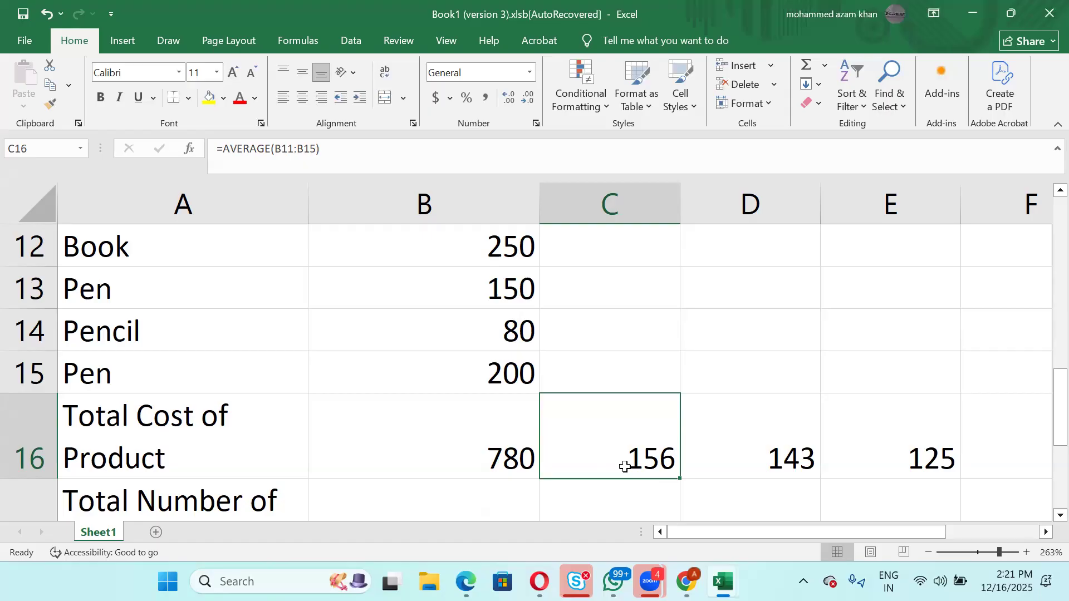
Switch to the ChatGPT formula list in Chrome and read the COUNT entry and its example formula.
{"action": "key", "text": "alt+Tab"}
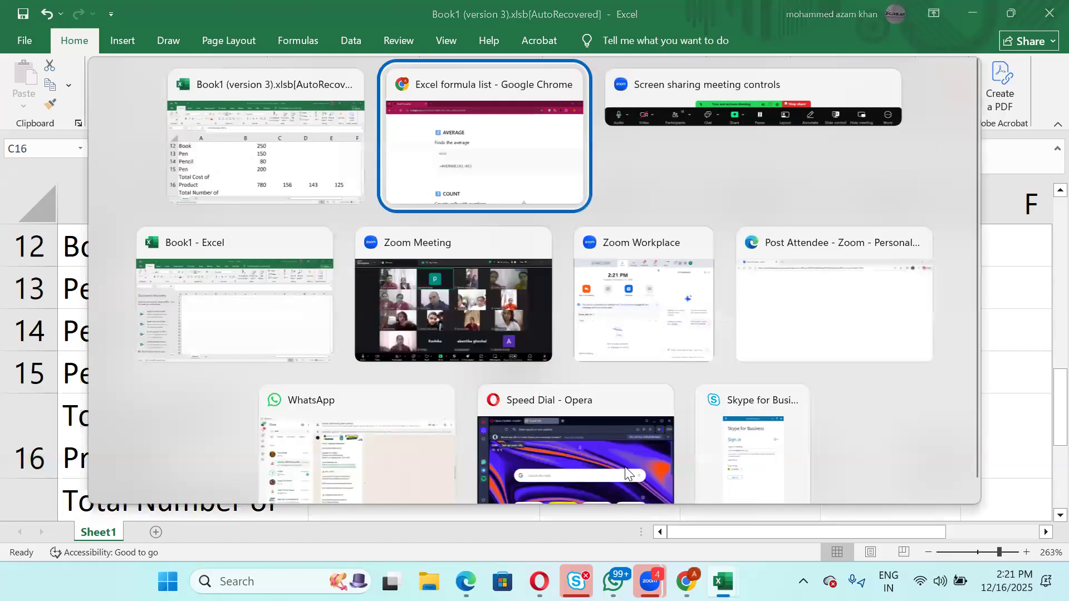
{"action": "scroll", "coordinate": [628, 473], "scroll_direction": "down", "scroll_amount": 3}
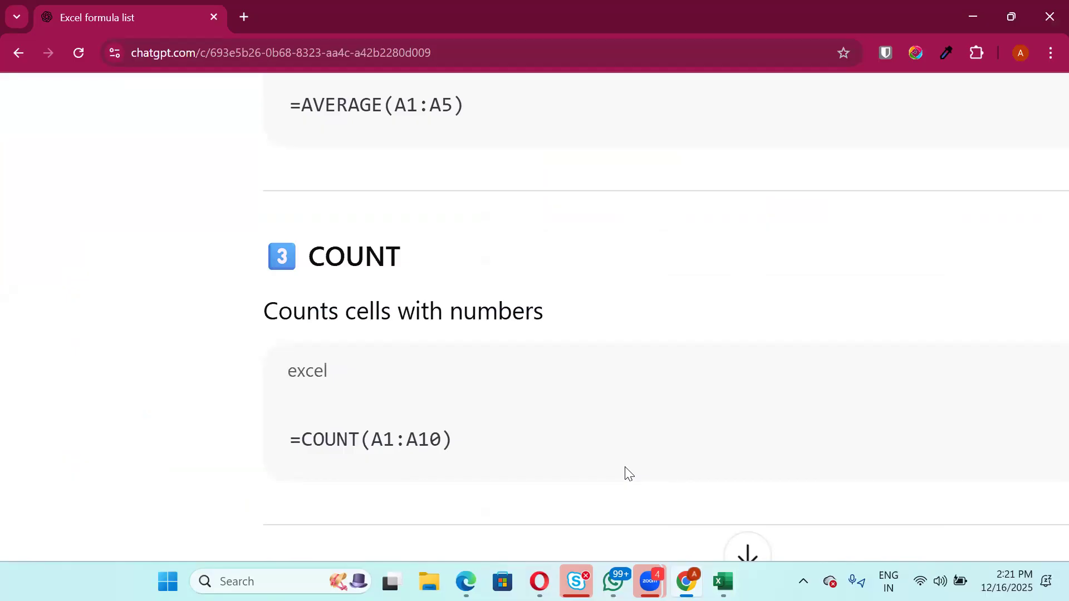
{"action": "key", "text": "alt+Tab"}
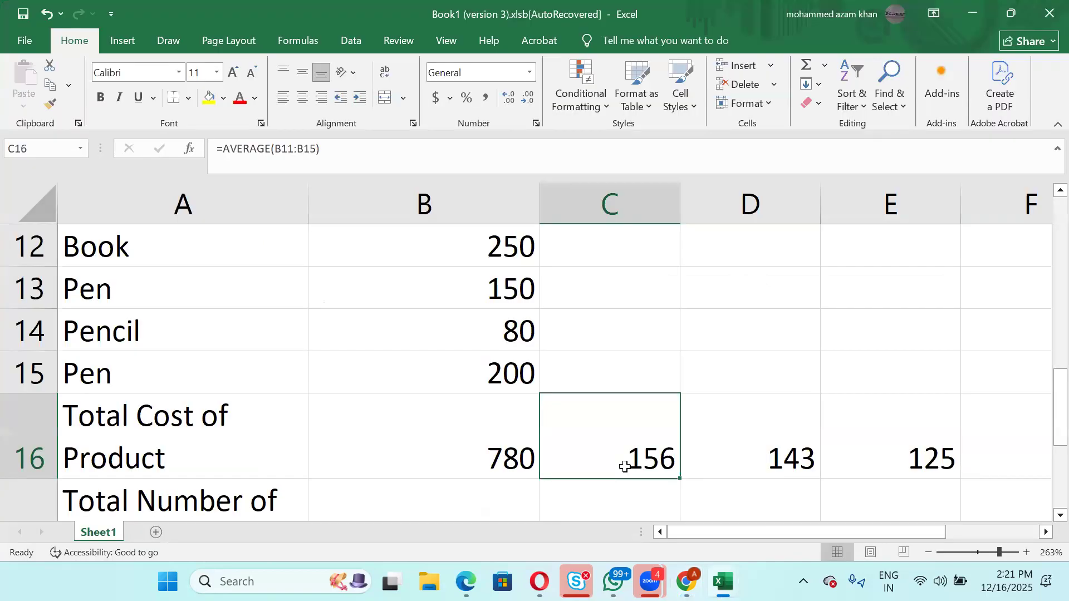
{"action": "left_click", "coordinate": [729, 455]}
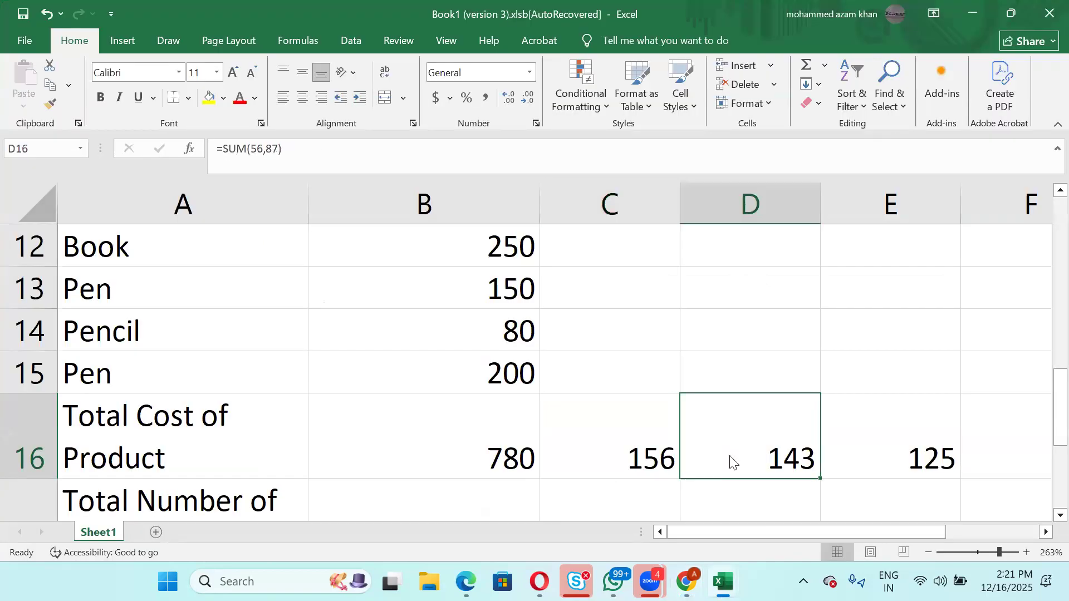
{"action": "key", "text": "alt+Tab"}
{"action": "scroll", "coordinate": [733, 463], "scroll_direction": "down", "scroll_amount": 2}
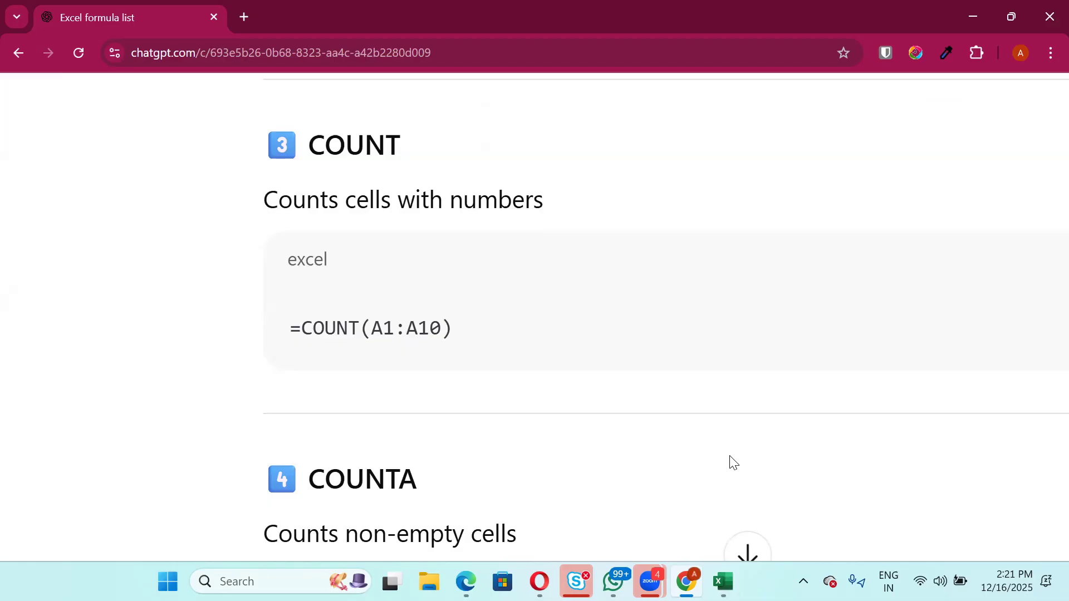
Back in the Excel workbook, replace the formula in D16 with an AVERAGE of the individual cells B15, B13, B12 and B14.
{"action": "key", "text": "alt+Tab"}
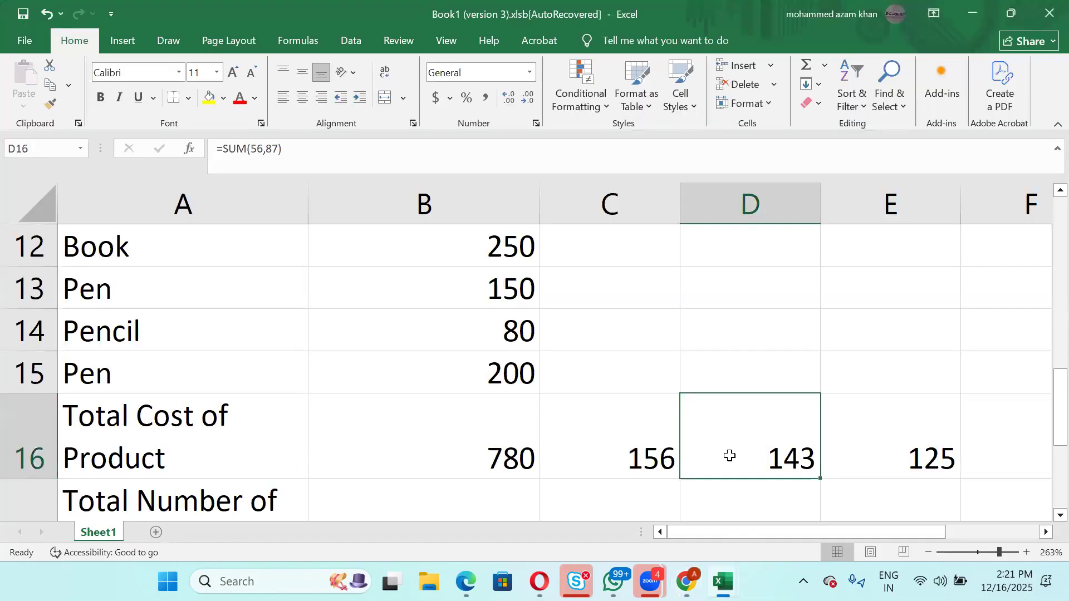
{"action": "type", "text": "="}
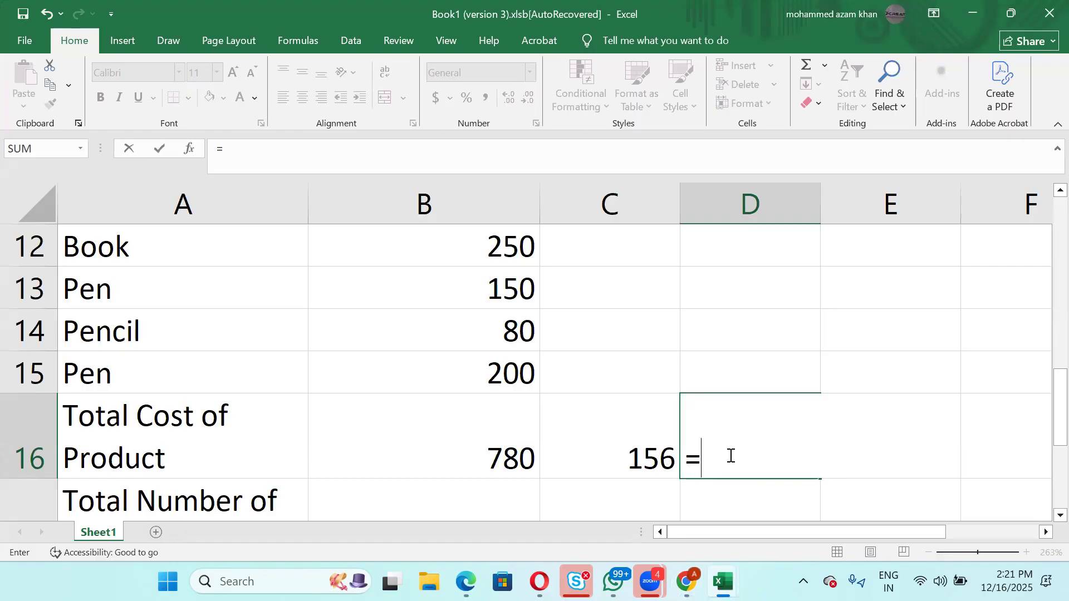
{"action": "type", "text": "average"}
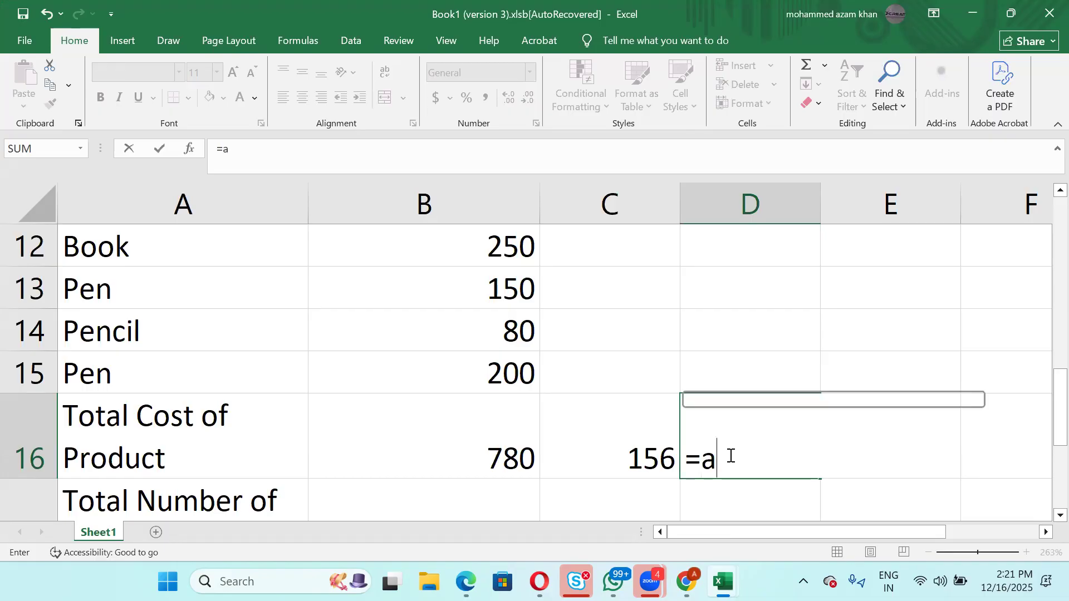
{"action": "key", "text": "Tab"}
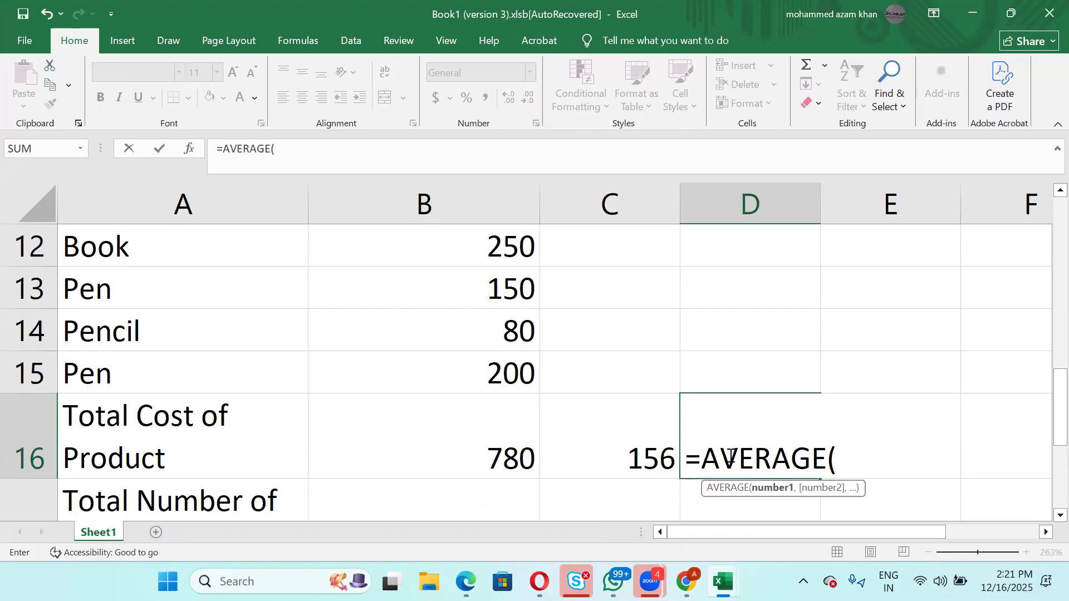
{"action": "left_click", "coordinate": [502, 358]}
{"action": "type", "text": ","}
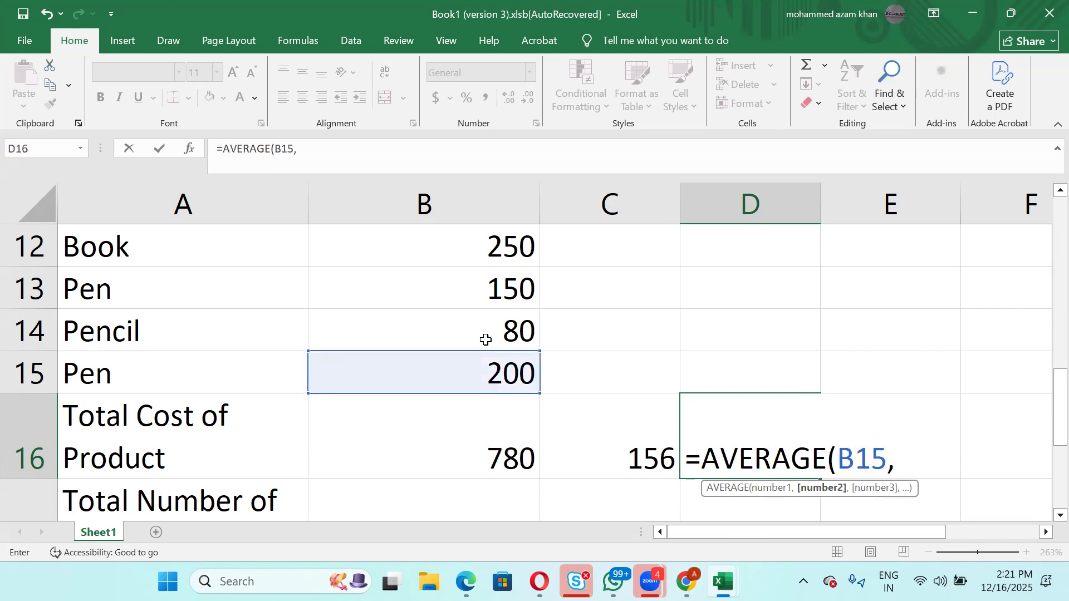
{"action": "left_click", "coordinate": [500, 299]}
{"action": "type", "text": ","}
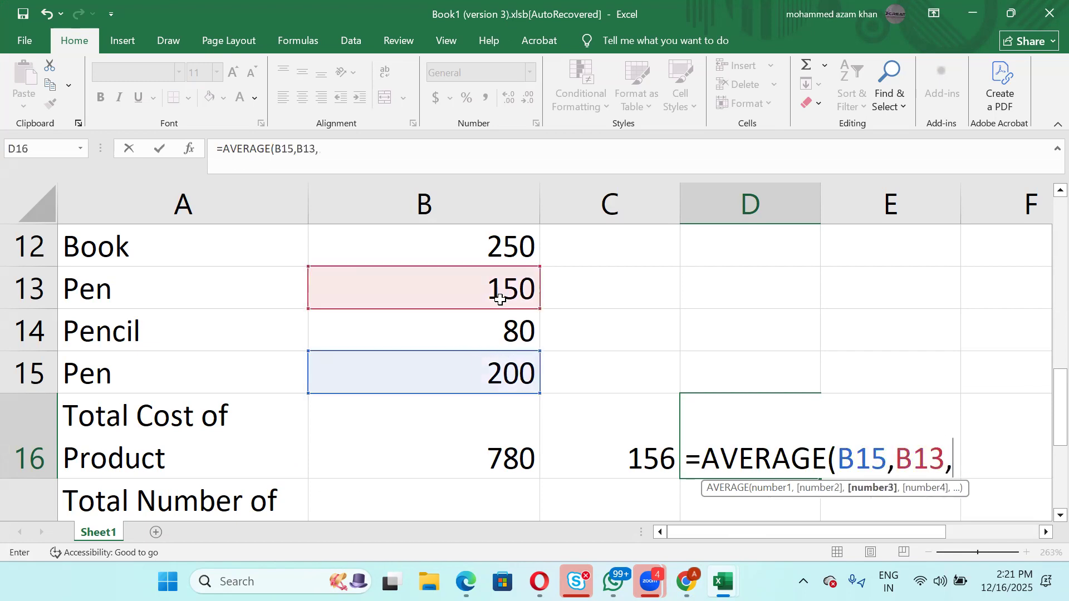
{"action": "left_click", "coordinate": [512, 243]}
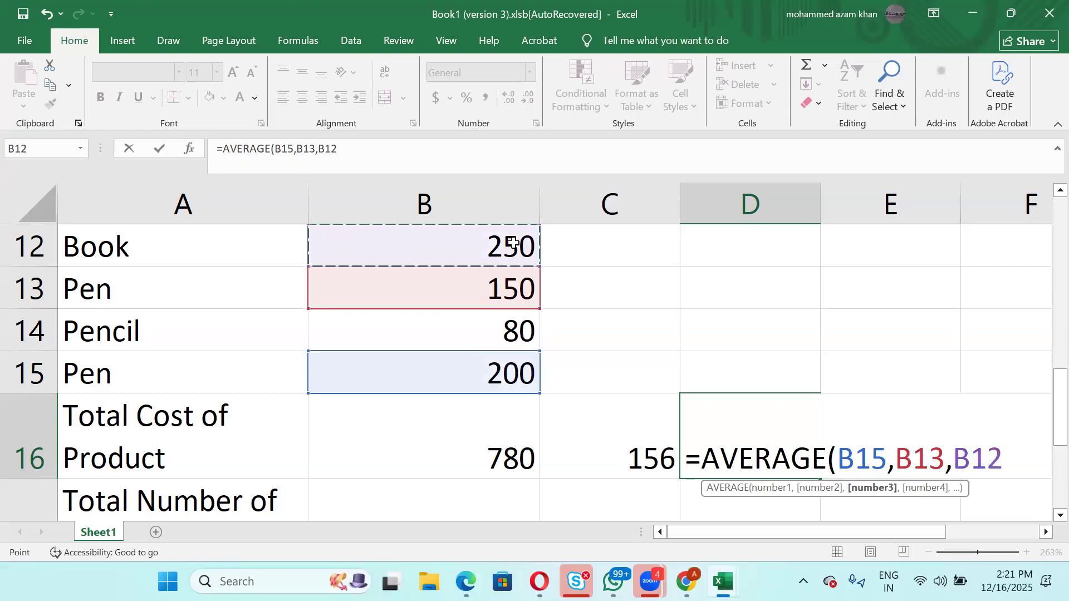
{"action": "type", "text": ","}
{"action": "left_click", "coordinate": [502, 332]}
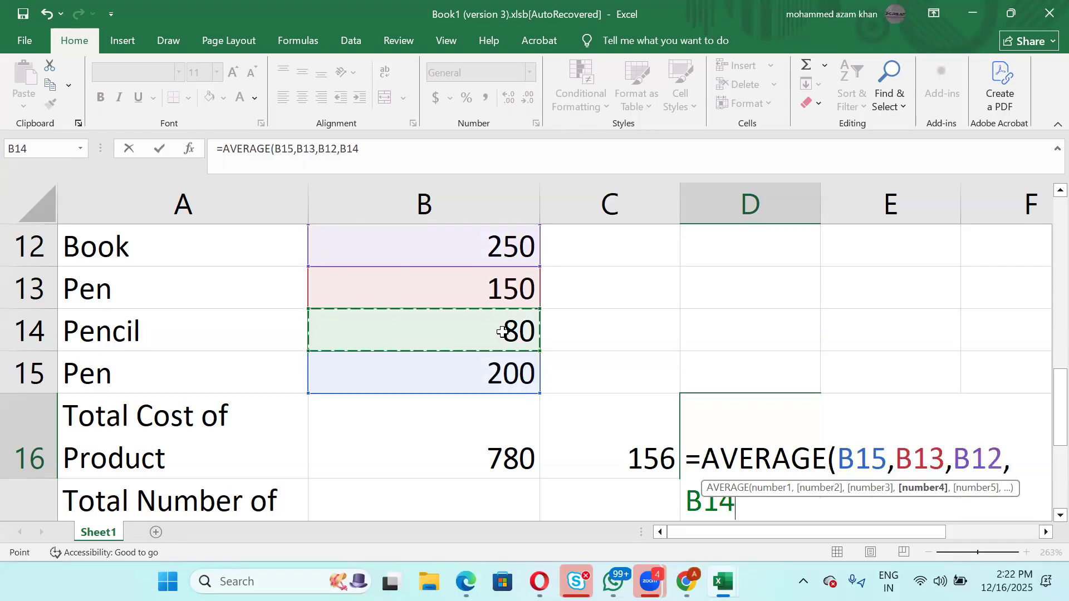
{"action": "key", "text": "Return"}
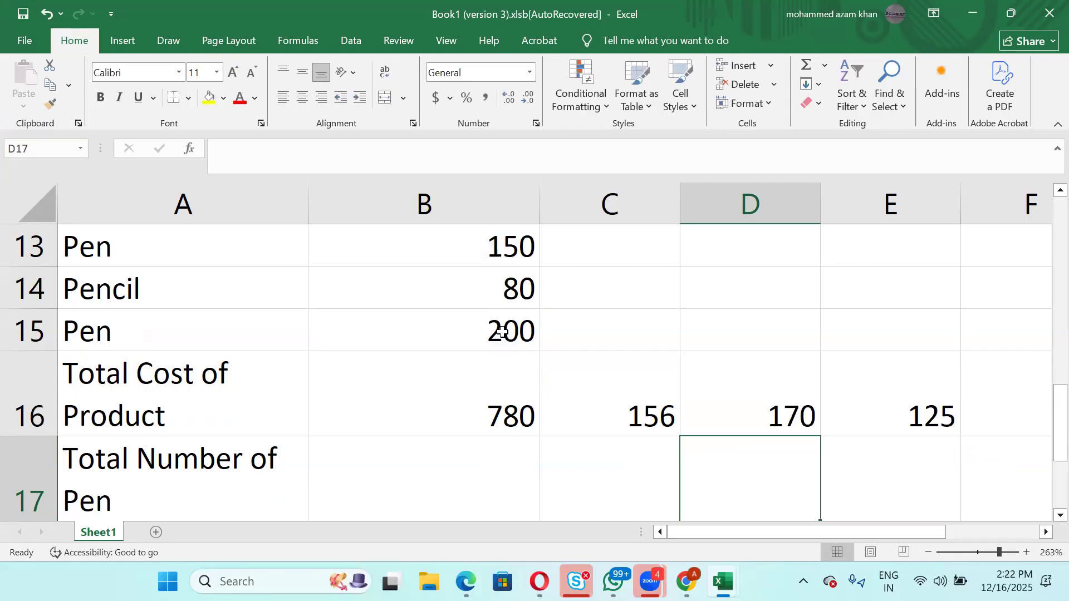
Compare the AVERAGE formulas in D16 and C16 with the product amounts in the table above.
{"action": "scroll", "coordinate": [503, 332], "scroll_direction": "up", "scroll_amount": 3}
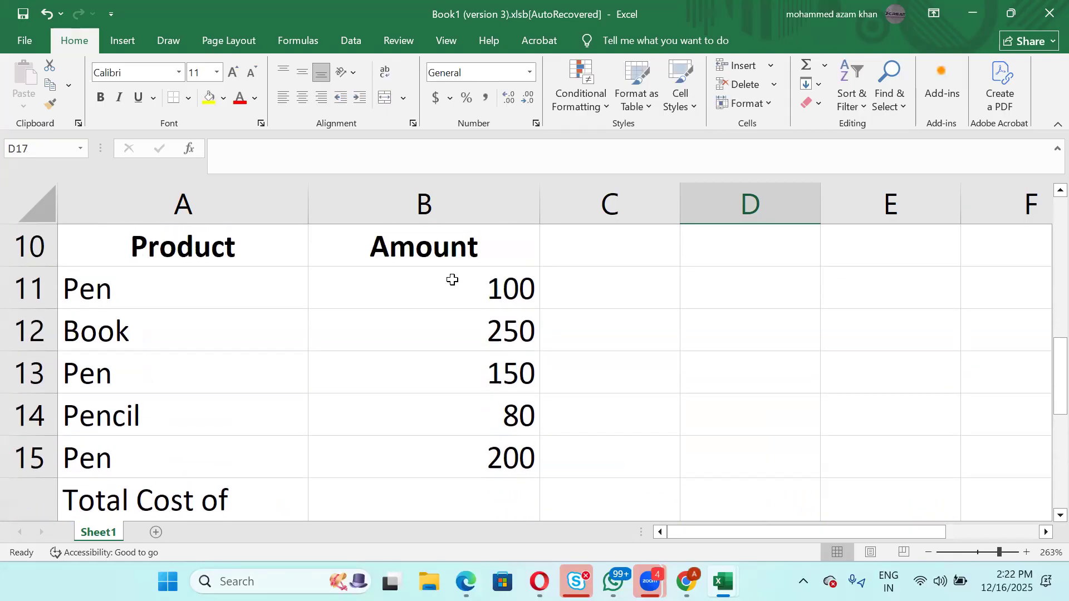
{"action": "scroll", "coordinate": [542, 353], "scroll_direction": "down", "scroll_amount": 2}
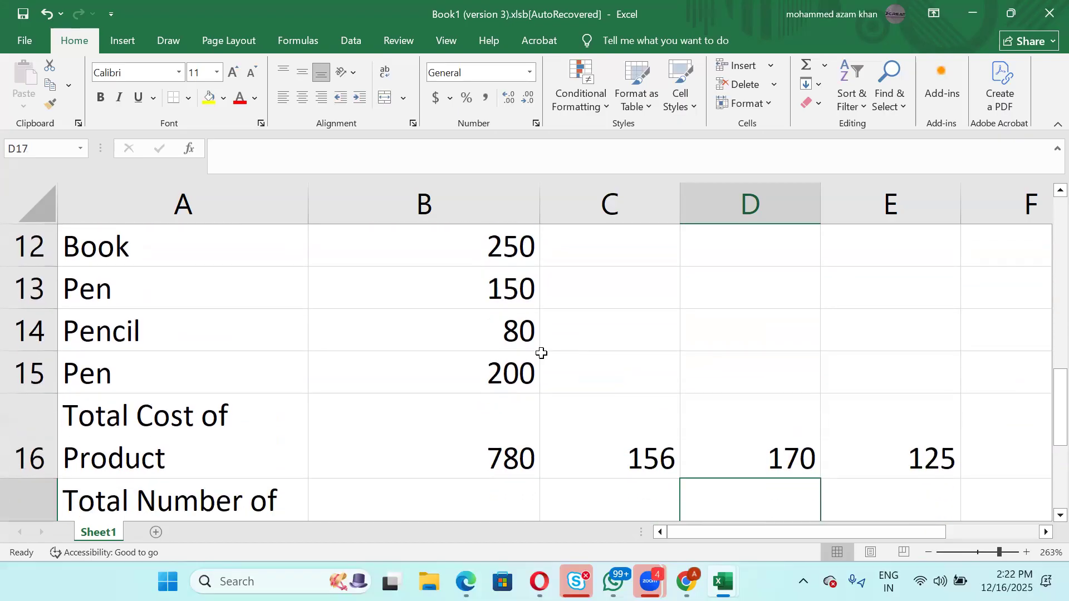
{"action": "left_click", "coordinate": [752, 444]}
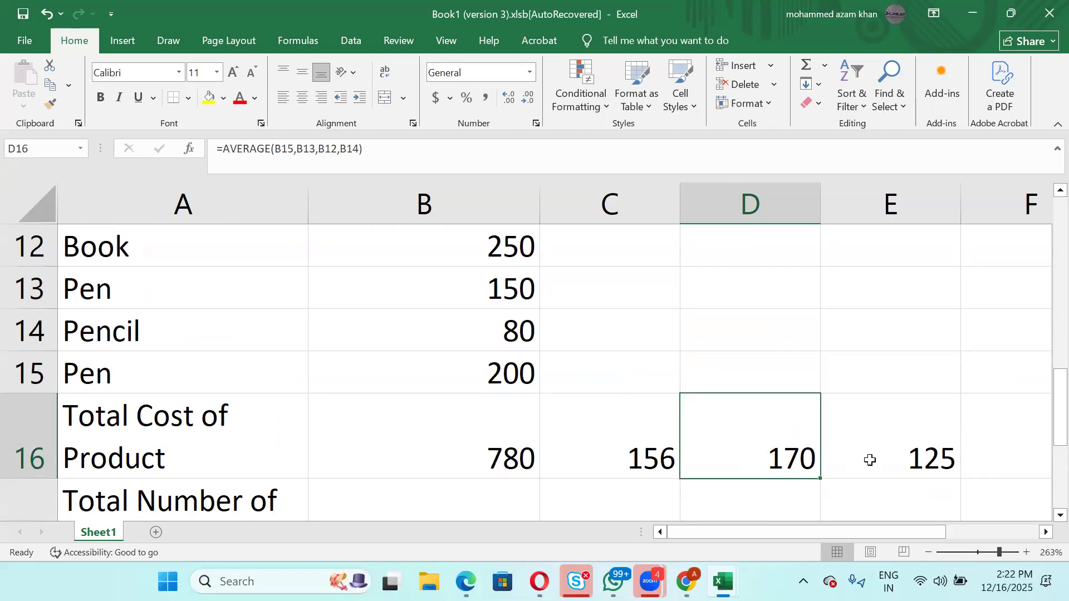
{"action": "left_click", "coordinate": [615, 457]}
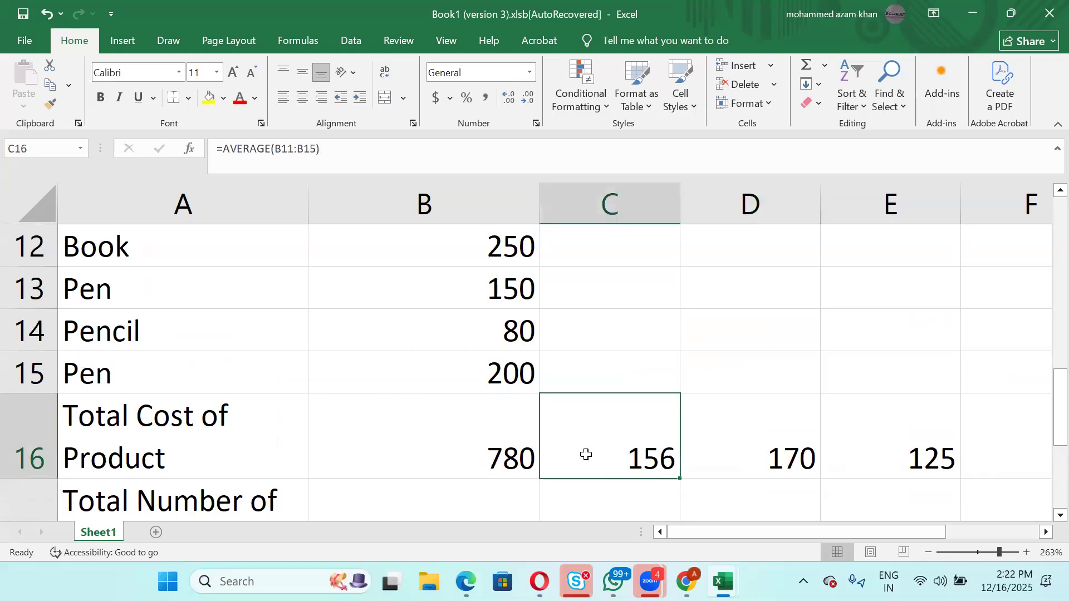
Enter the label "Count of Product" in cell A18, below the Total Number of Pen row.
{"action": "scroll", "coordinate": [413, 483], "scroll_direction": "down", "scroll_amount": 1}
{"action": "left_click", "coordinate": [125, 461]}
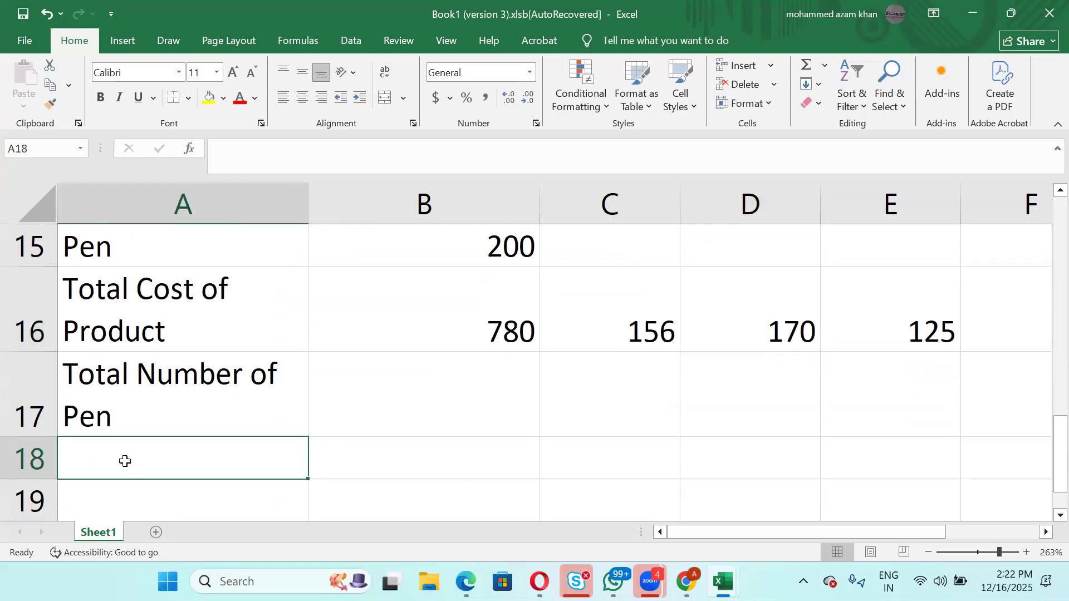
{"action": "type", "text": "Count"}
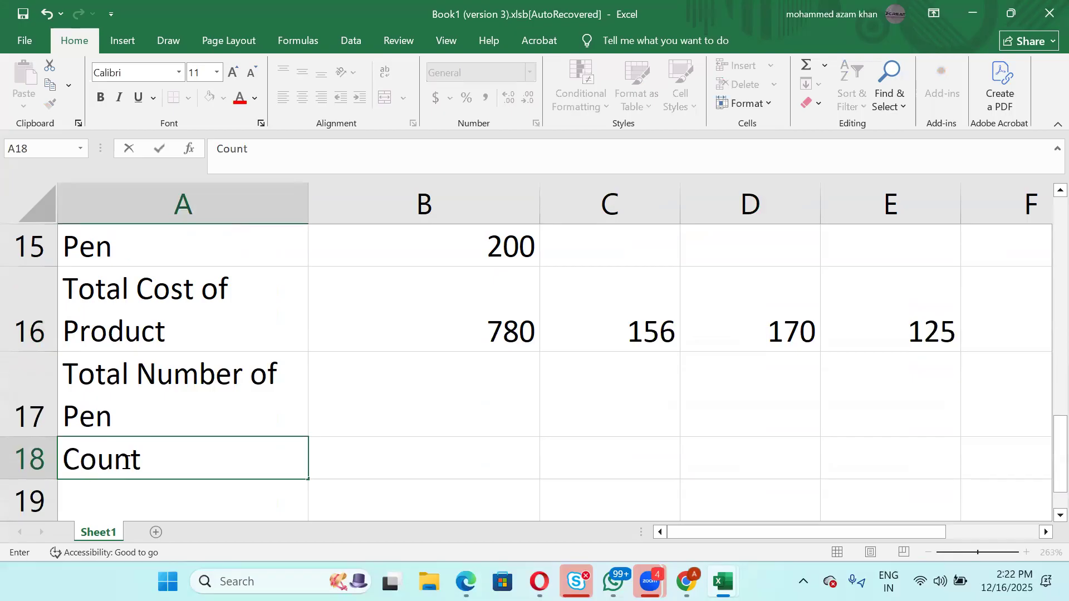
{"action": "type", "text": " of Product"}
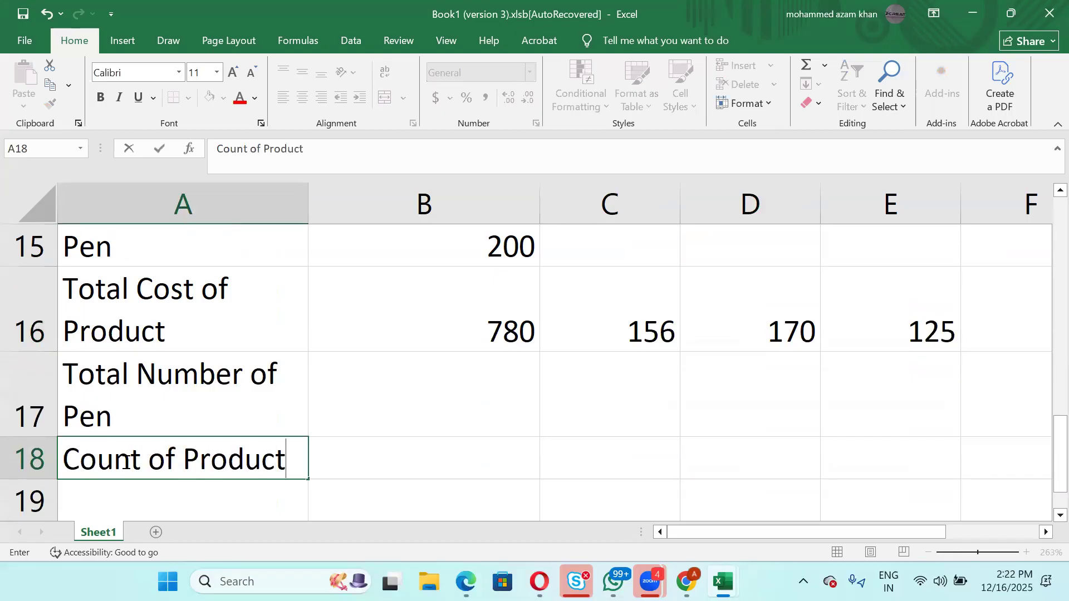
{"action": "key", "text": "Tab"}
Enter a COUNT formula in B18 that counts the product amounts in B11:B15.
{"action": "type", "text": "="}
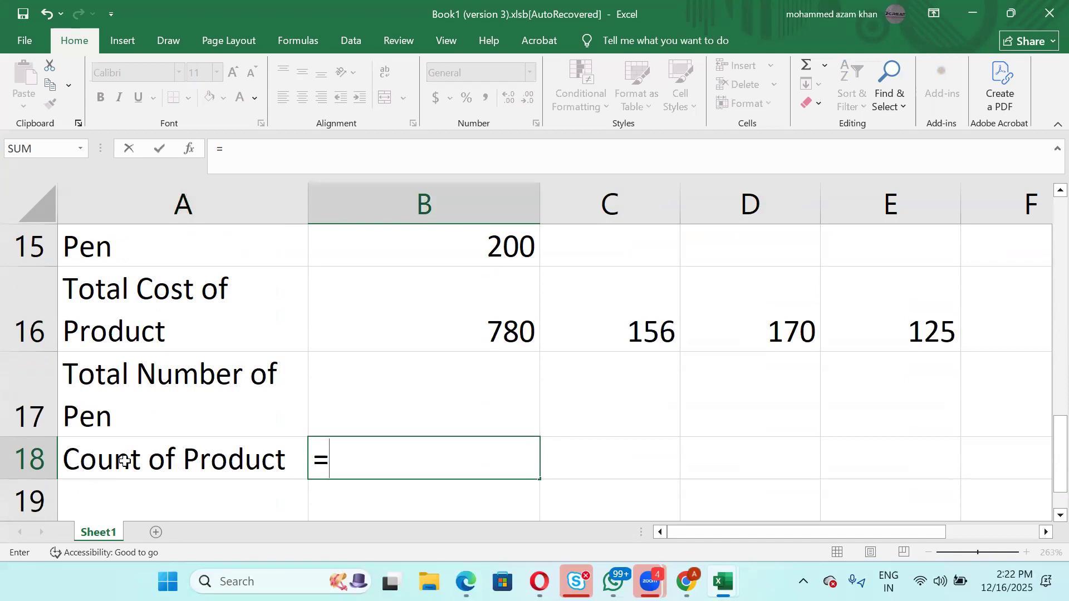
{"action": "type", "text": "count"}
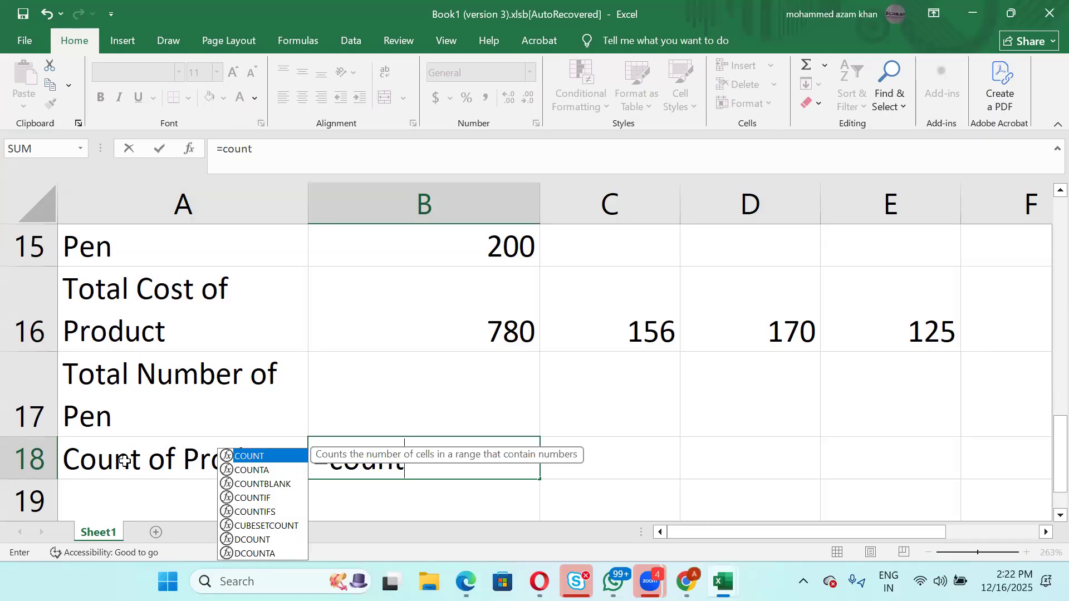
{"action": "key", "text": "Tab"}
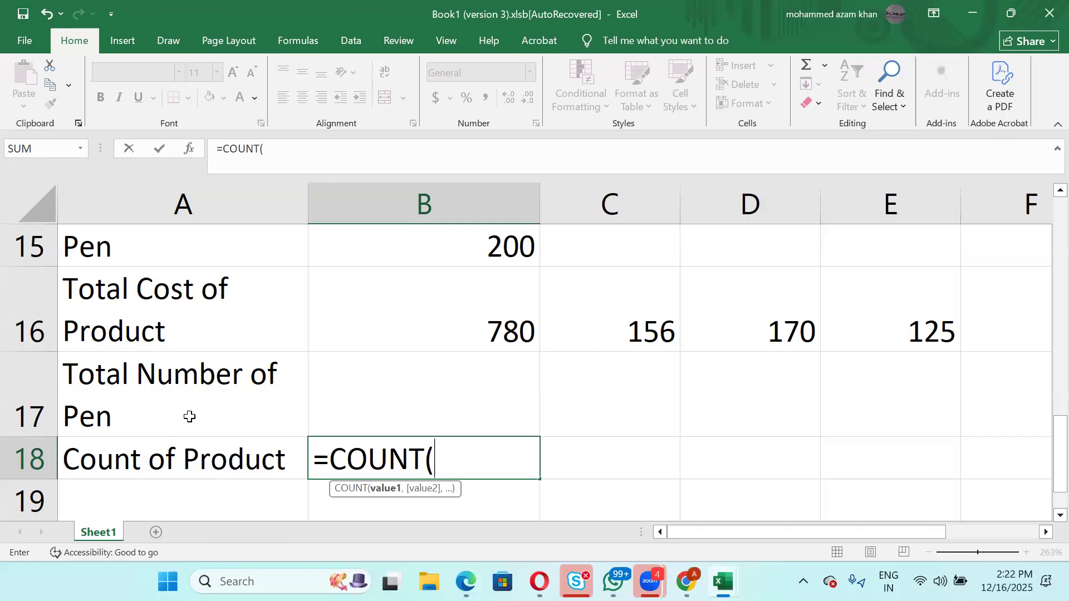
{"action": "scroll", "coordinate": [190, 416], "scroll_direction": "up", "scroll_amount": 1}
{"action": "scroll", "coordinate": [189, 416], "scroll_direction": "up", "scroll_amount": 5}
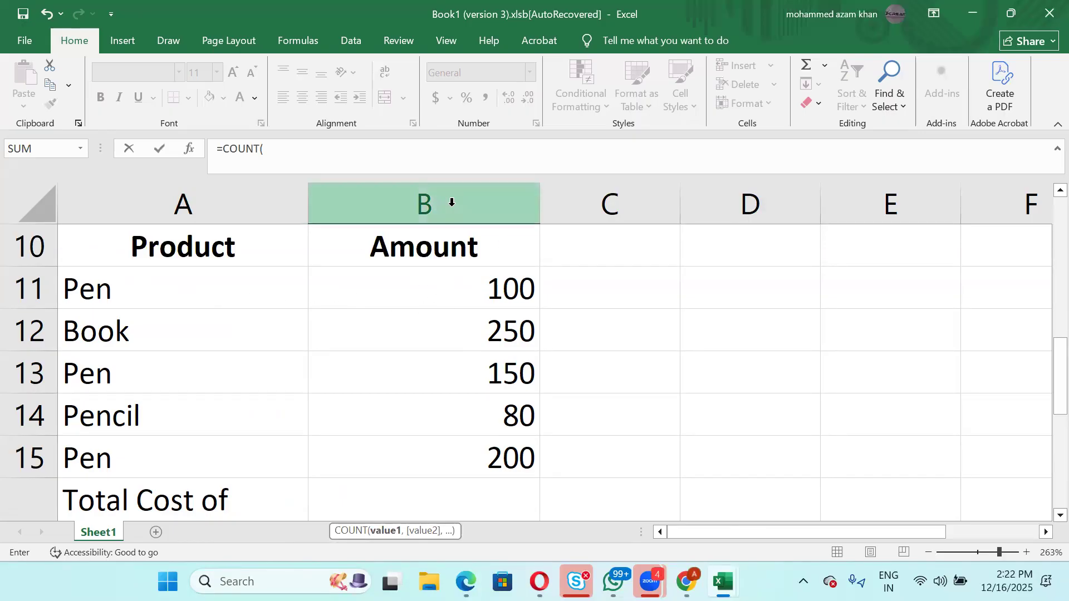
{"action": "left_click", "coordinate": [454, 298]}
{"action": "left_click_drag", "start_coordinate": [455, 297], "coordinate": [467, 461]}
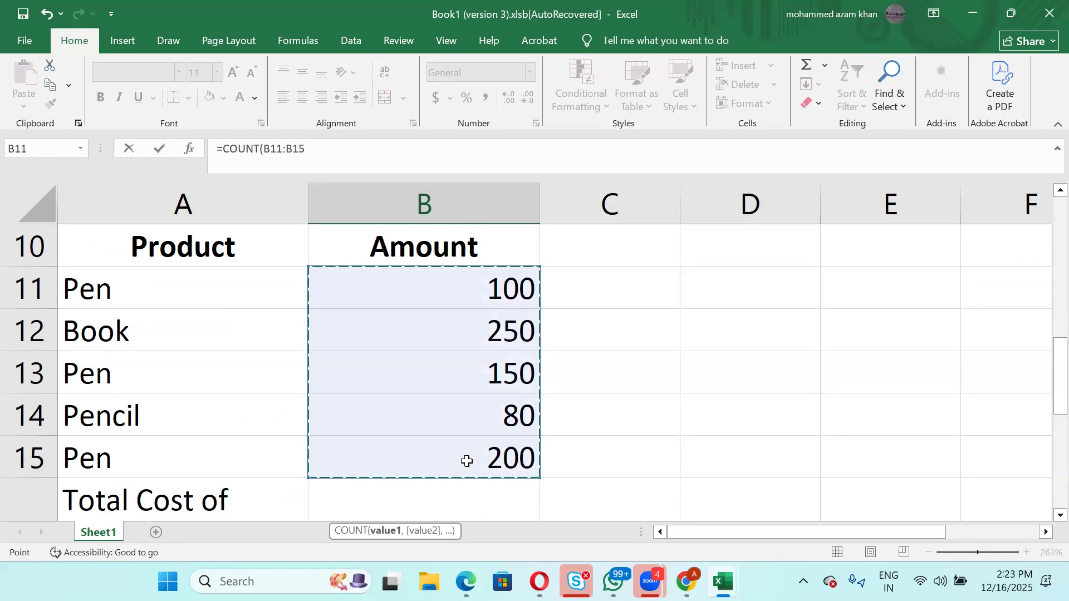
{"action": "left_click", "coordinate": [409, 229]}
{"action": "left_click_drag", "start_coordinate": [390, 237], "coordinate": [406, 336]}
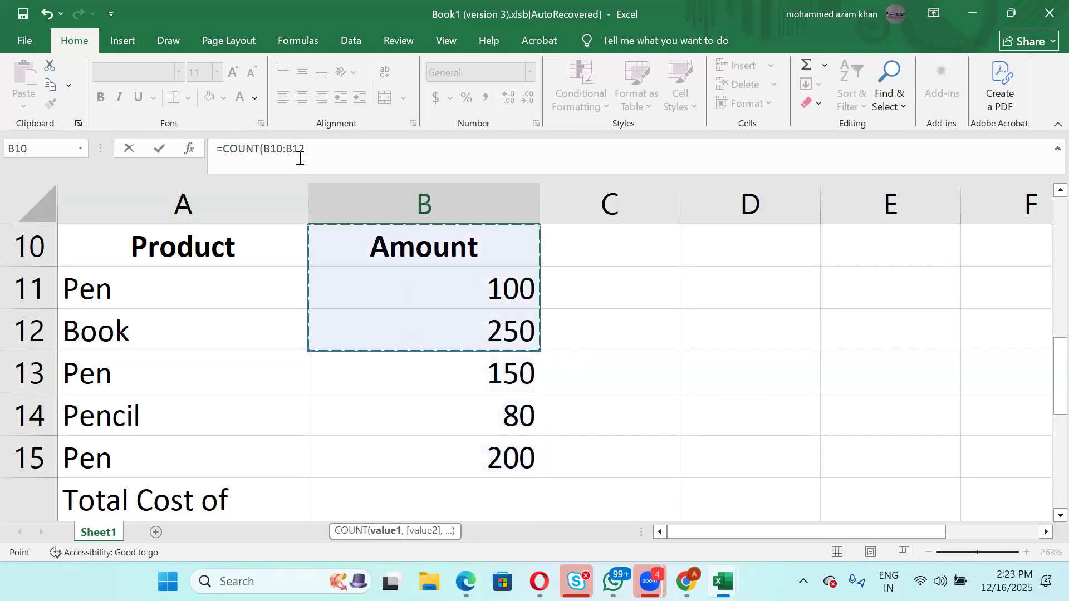
{"action": "left_click", "coordinate": [426, 247]}
{"action": "left_click_drag", "start_coordinate": [427, 279], "coordinate": [442, 472]}
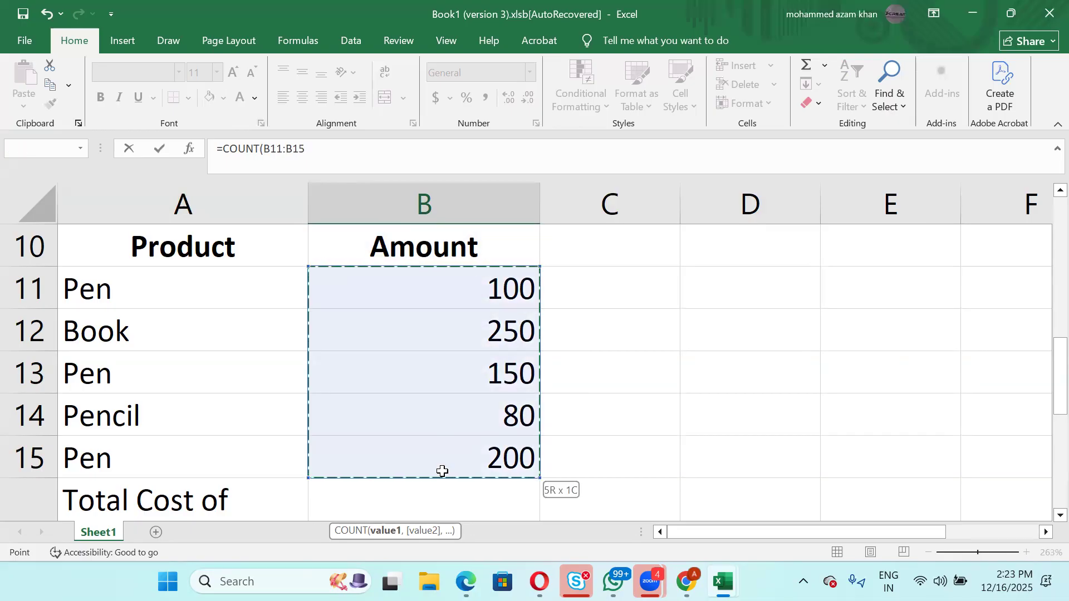
{"action": "scroll", "coordinate": [442, 472], "scroll_direction": "down", "scroll_amount": 2}
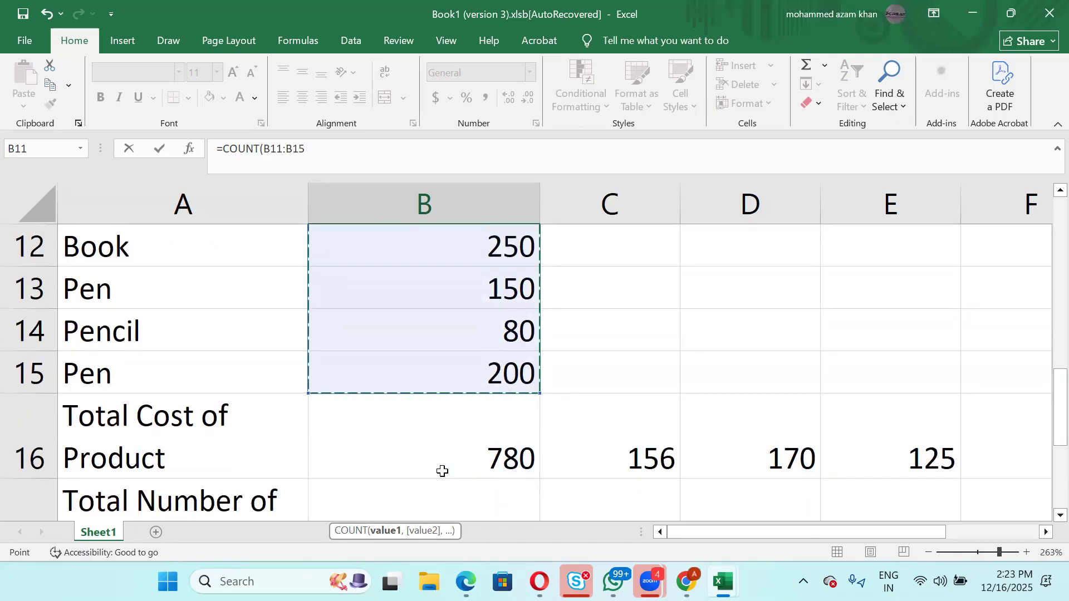
{"action": "key", "text": "Return"}
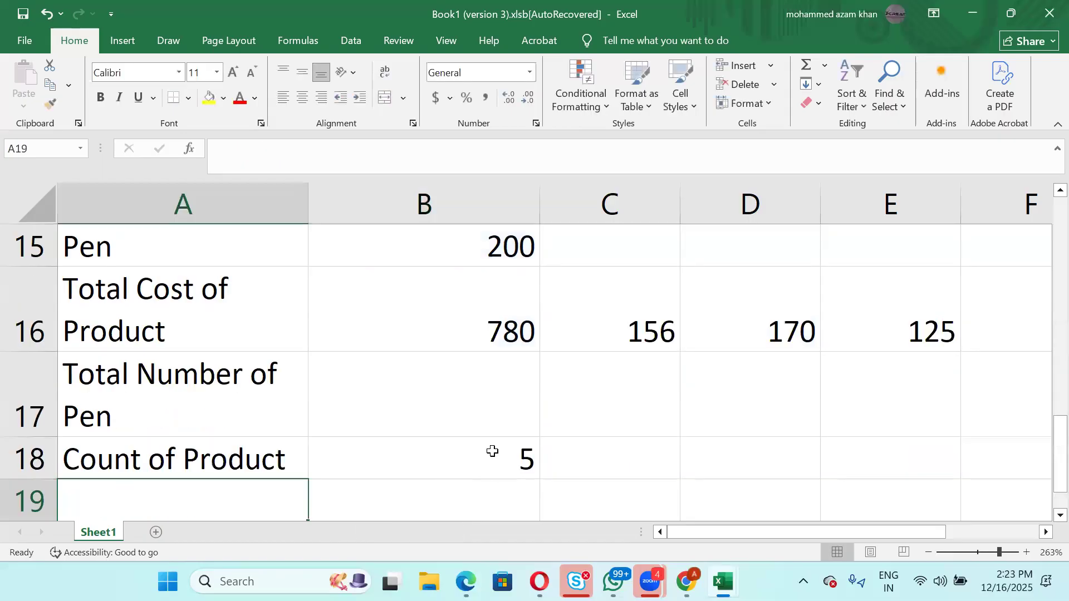
Examine the product table in rows 11 to 15 against the COUNT formula in B18 and its label.
{"action": "scroll", "coordinate": [477, 469], "scroll_direction": "up", "scroll_amount": 3}
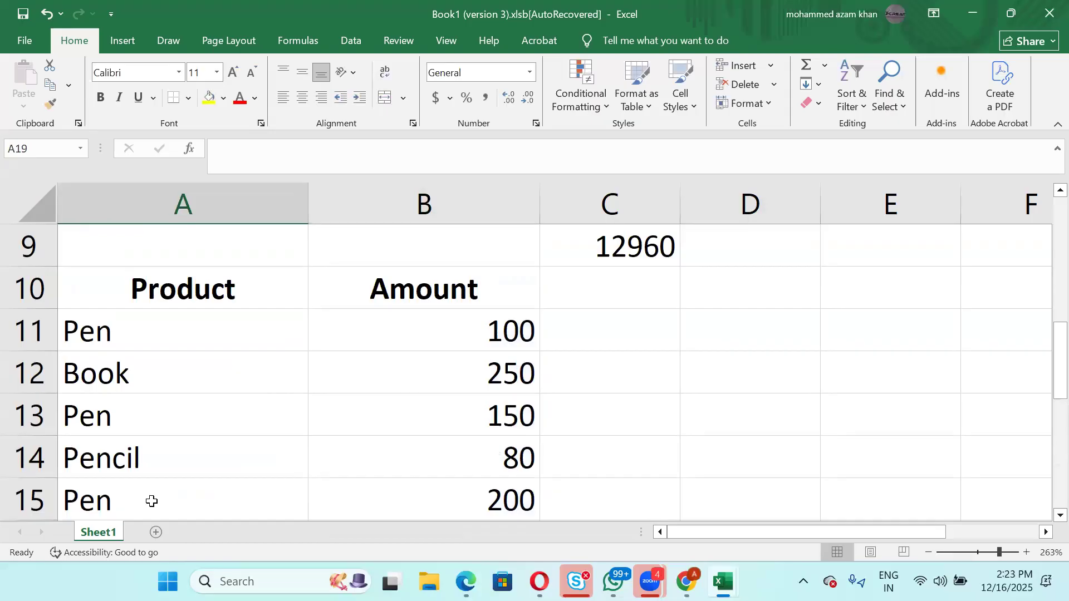
{"action": "scroll", "coordinate": [152, 501], "scroll_direction": "down", "scroll_amount": 1}
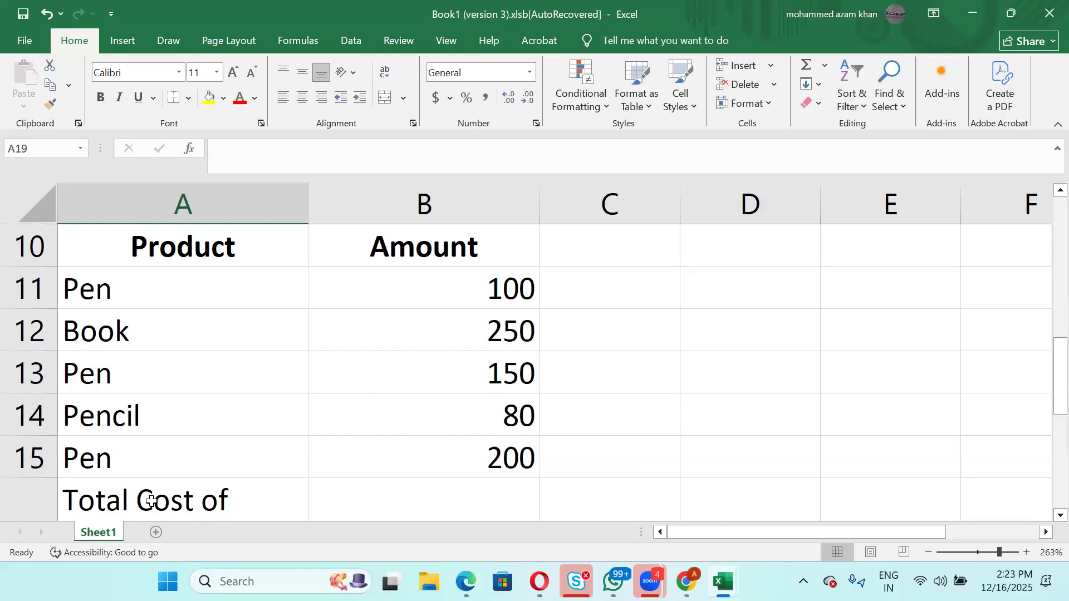
{"action": "scroll", "coordinate": [150, 500], "scroll_direction": "down", "scroll_amount": 3}
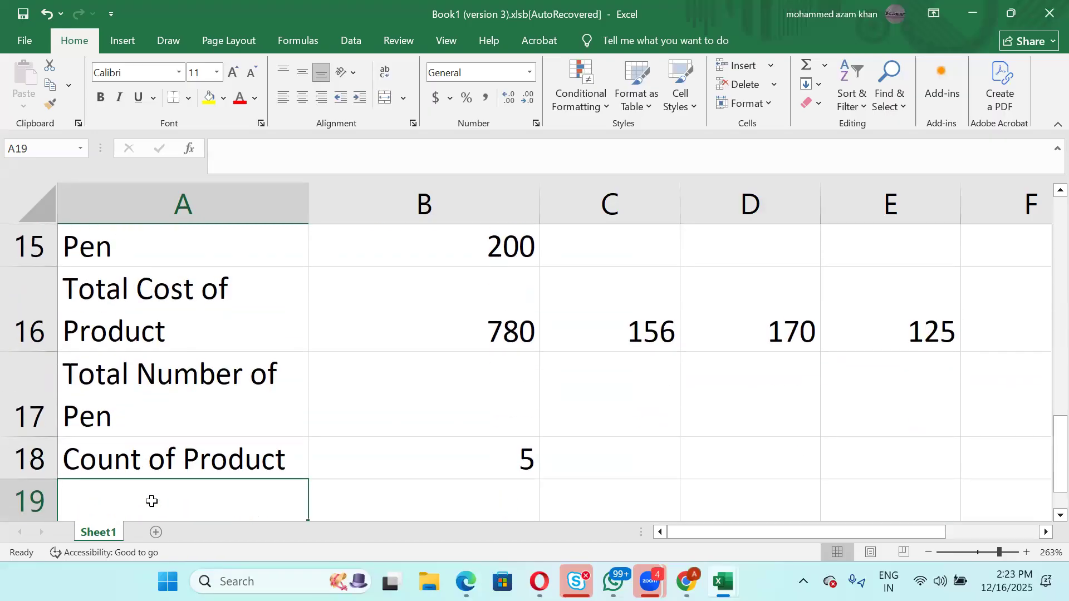
{"action": "left_click", "coordinate": [375, 467]}
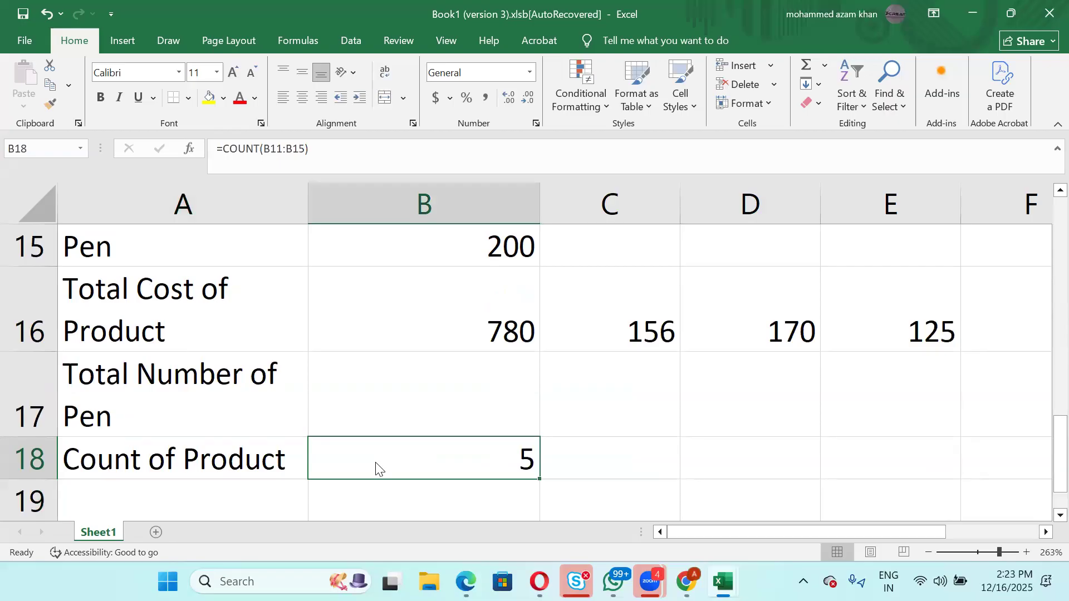
{"action": "double_click", "coordinate": [65, 460]}
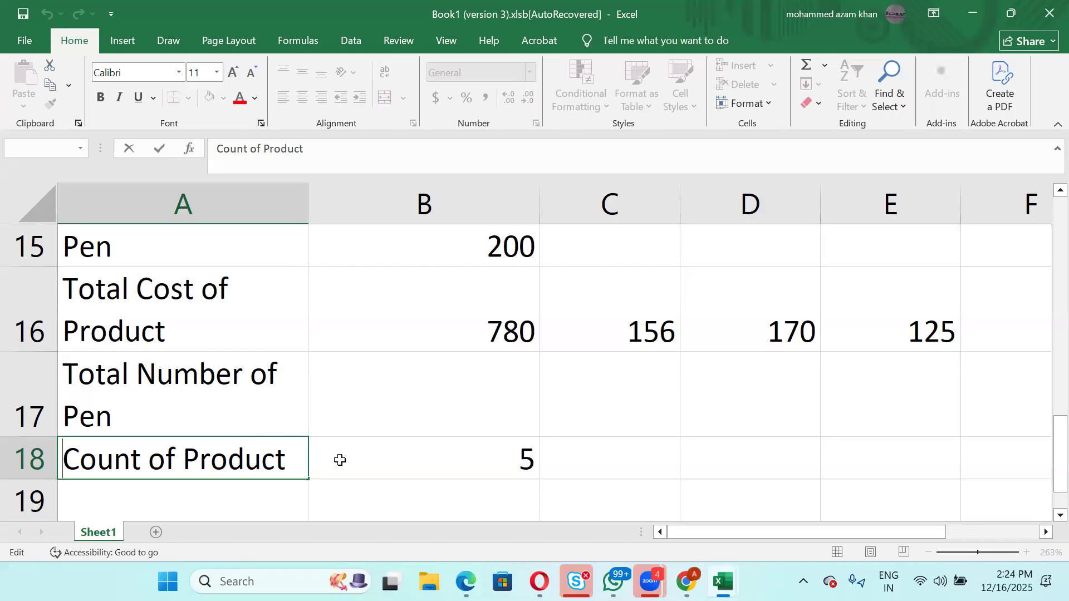
Change the COUNT function in B18 to COUNTIF and remove its B11:B15 argument along with the parentheses.
{"action": "double_click", "coordinate": [438, 459]}
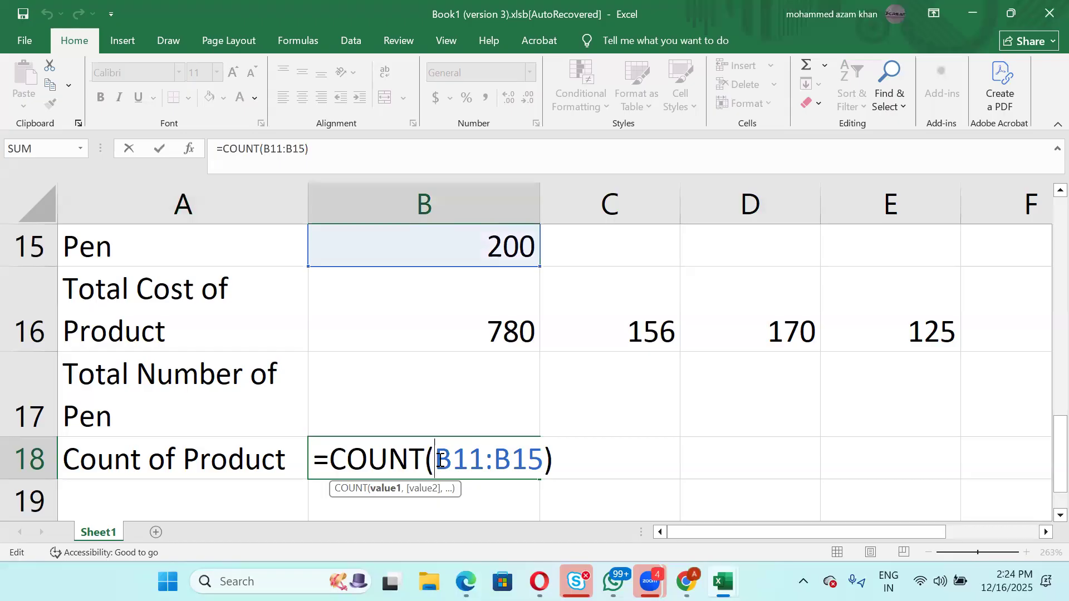
{"action": "left_click", "coordinate": [418, 464]}
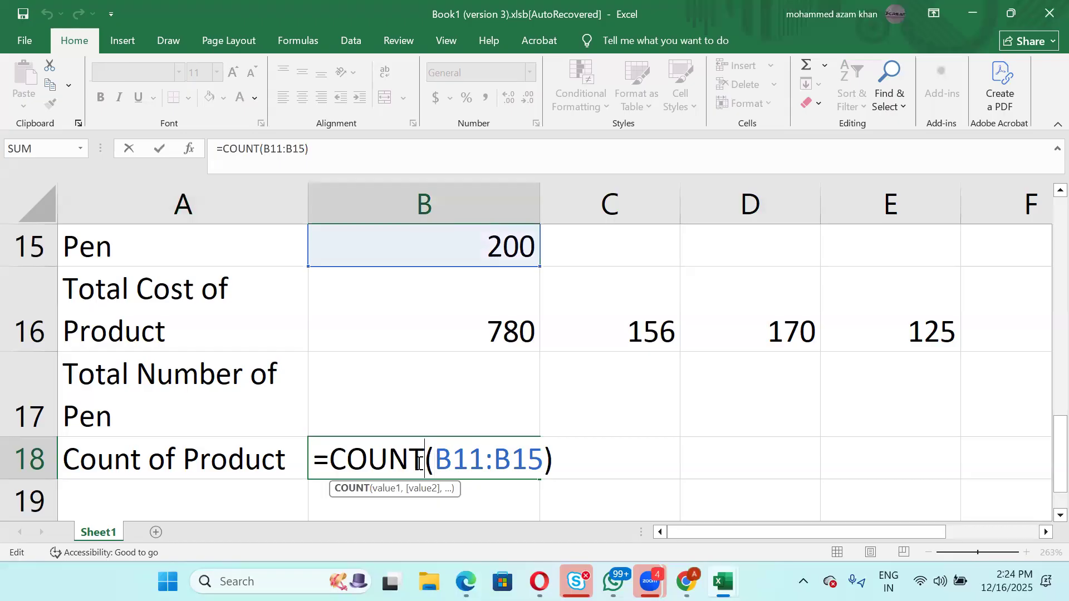
{"action": "type", "text": "IF"}
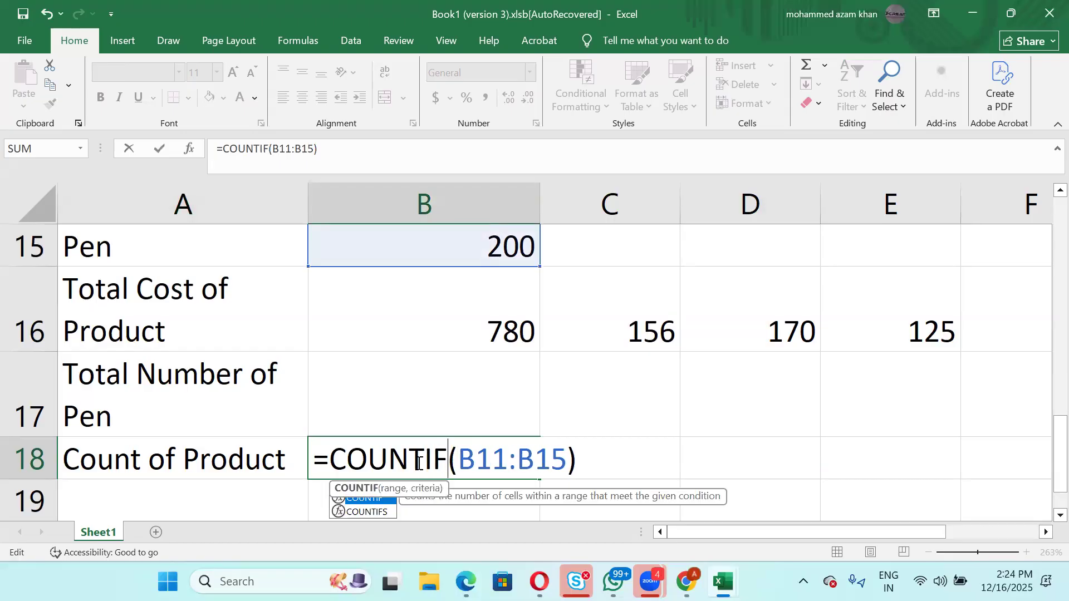
{"action": "key", "text": "Escape"}
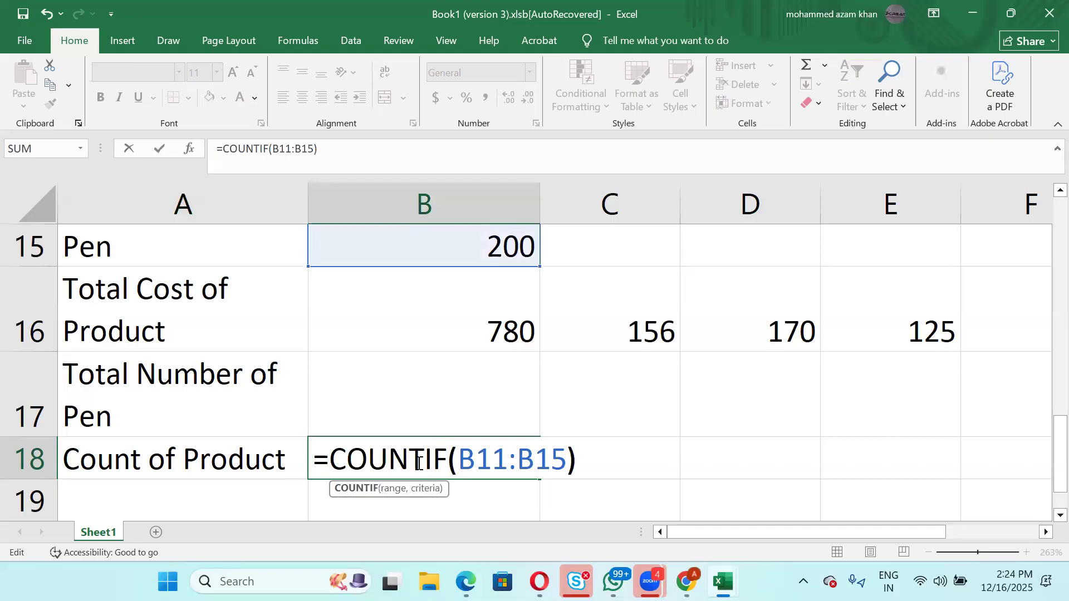
{"action": "key", "text": "Right"}
{"action": "key", "text": "Right"}
{"action": "key", "text": "Right"}
{"action": "key", "text": "Right"}
{"action": "key", "text": "Right"}
{"action": "key", "text": "Right"}
{"action": "key", "text": "Right"}
{"action": "key", "text": "Right"}
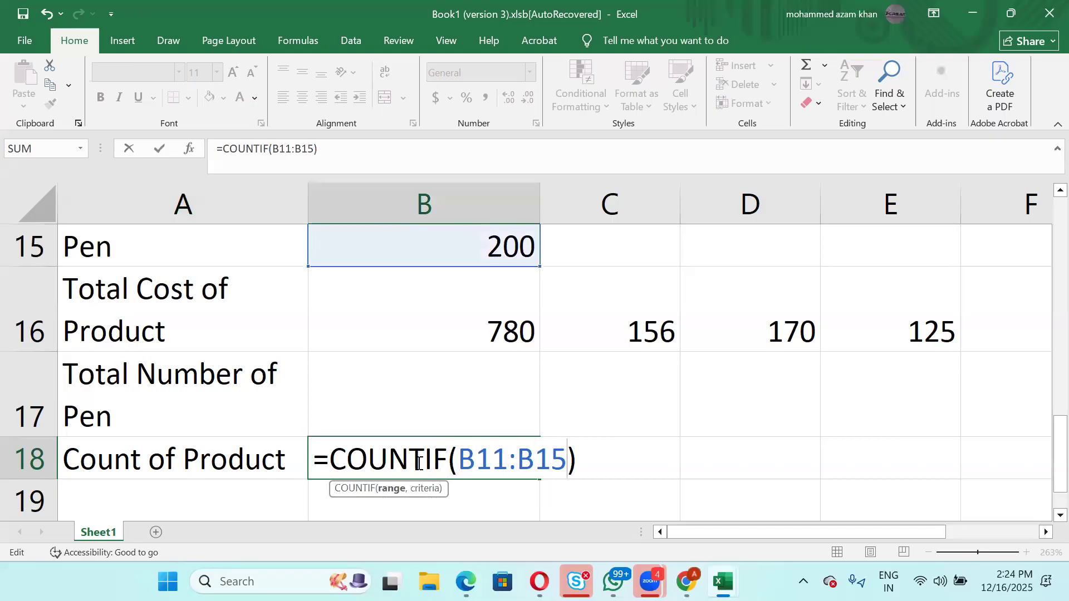
{"action": "key", "text": "BackSpace"}
{"action": "key", "text": "BackSpace"}
{"action": "key", "text": "BackSpace"}
{"action": "key", "text": "BackSpace"}
{"action": "key", "text": "BackSpace"}
{"action": "key", "text": "BackSpace"}
{"action": "key", "text": "BackSpace"}
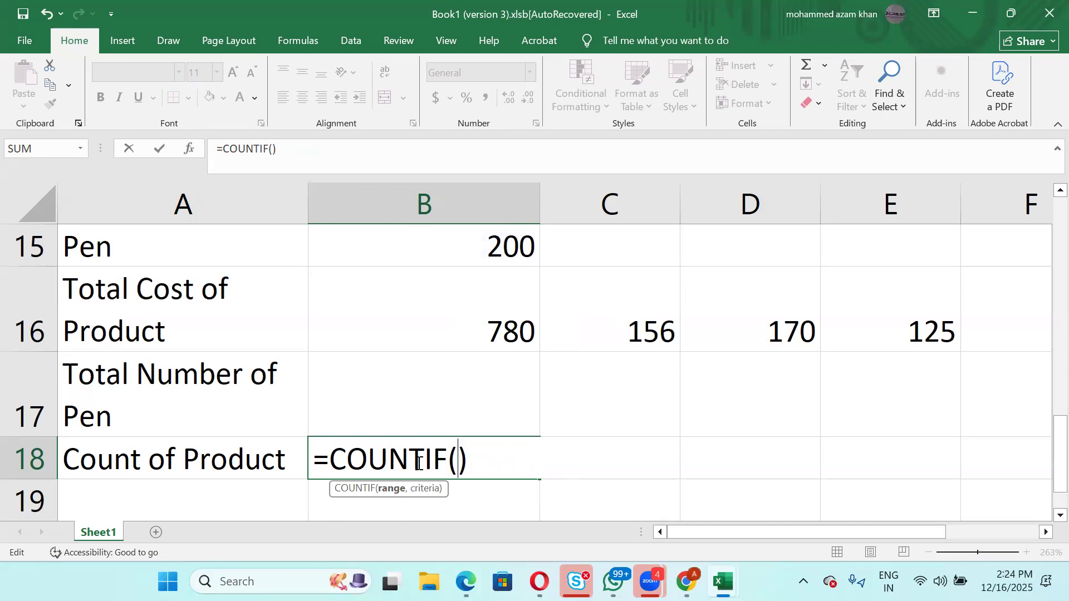
{"action": "key", "text": "BackSpace"}
{"action": "key", "text": "Delete"}
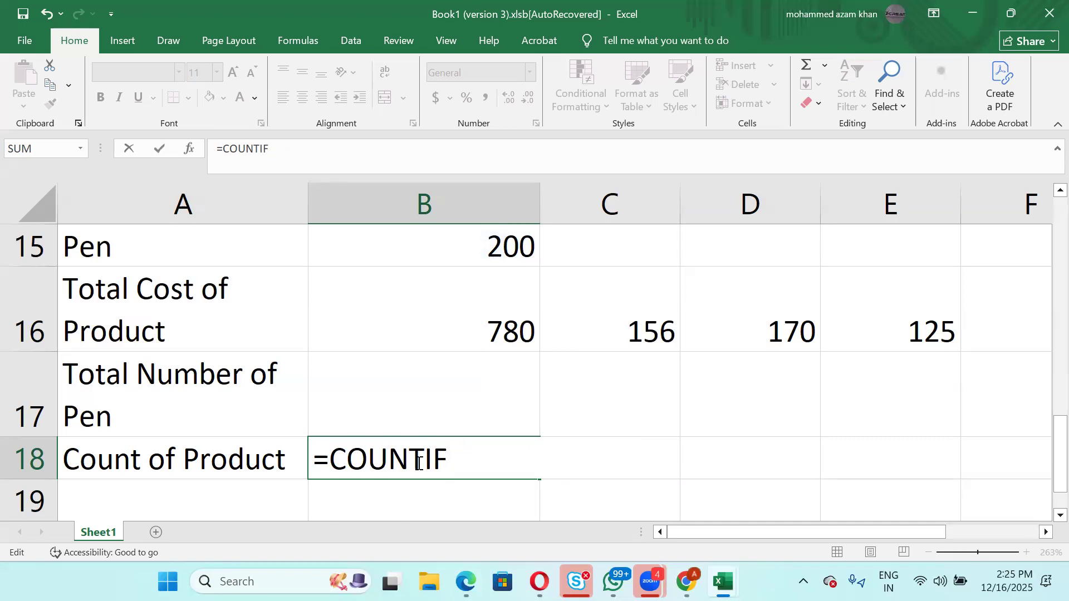
Complete the COUNTIF formula in B18 with the range A11:A15 and cell A11 as the criterion.
{"action": "type", "text": "("}
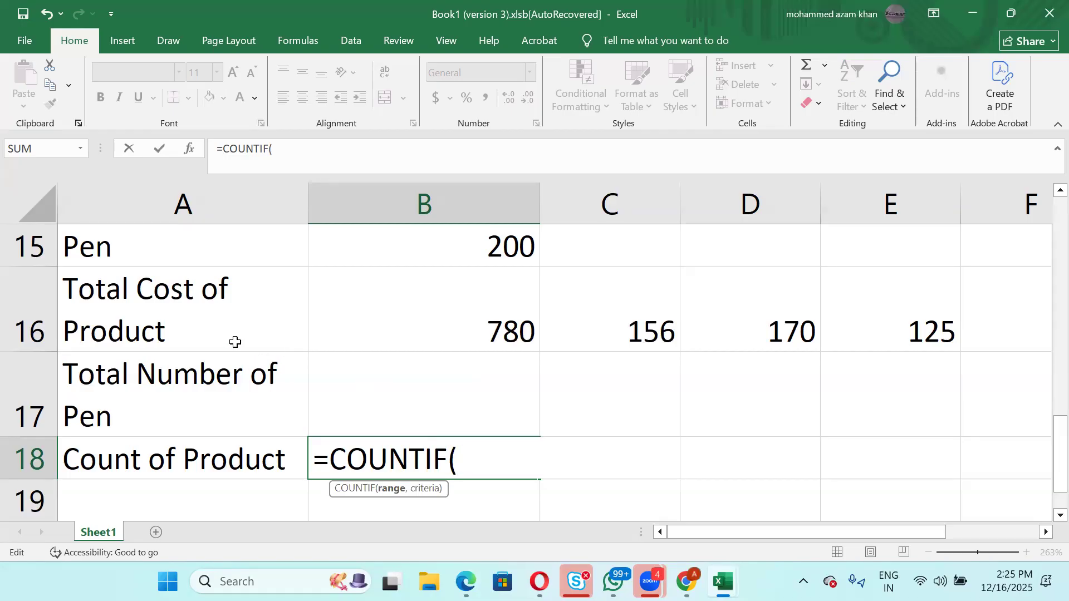
{"action": "scroll", "coordinate": [235, 341], "scroll_direction": "up", "scroll_amount": 2}
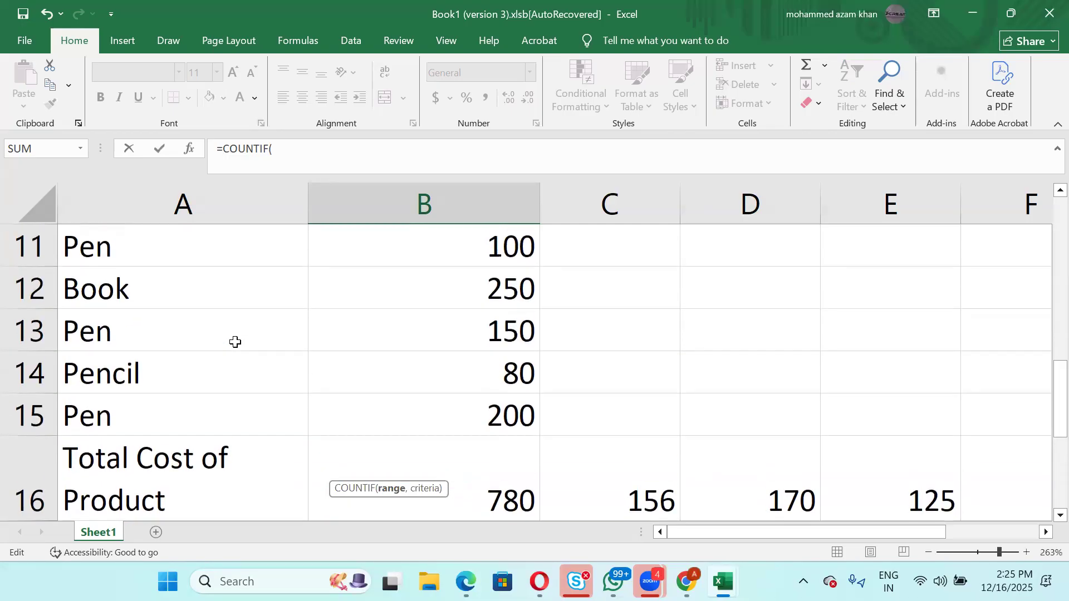
{"action": "scroll", "coordinate": [219, 331], "scroll_direction": "up", "scroll_amount": 1}
{"action": "left_click_drag", "start_coordinate": [150, 289], "coordinate": [179, 460]}
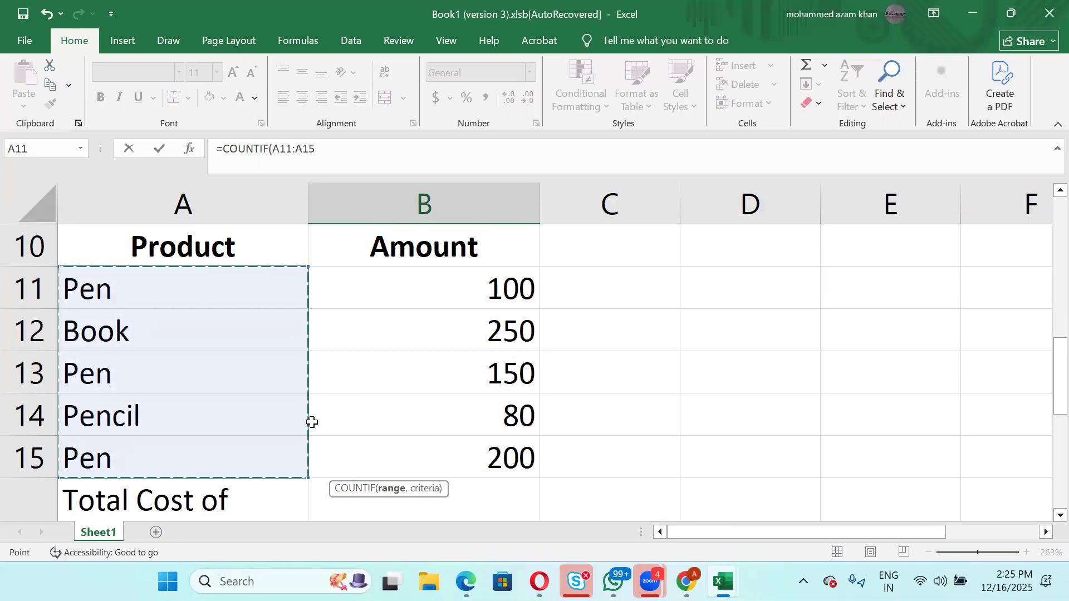
{"action": "type", "text": ","}
{"action": "left_click", "coordinate": [189, 295]}
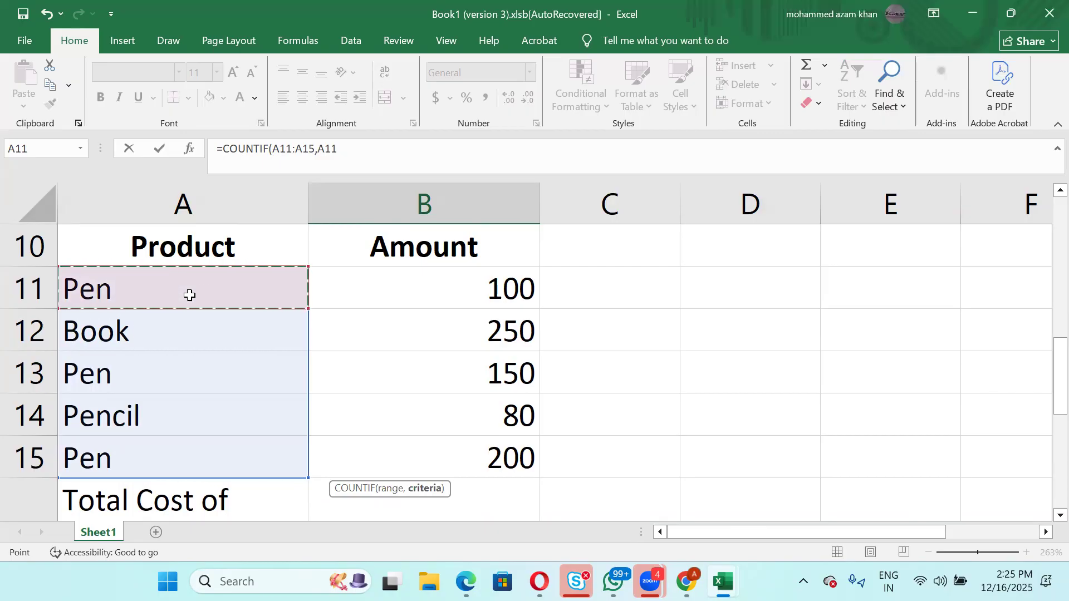
{"action": "key", "text": "Return"}
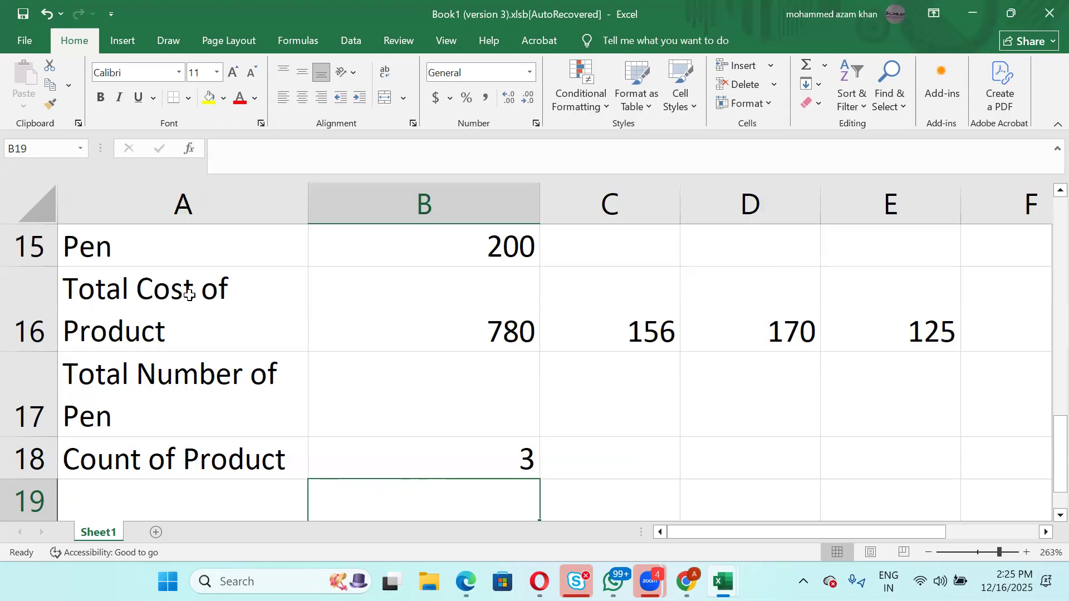
Check the Pen entries in the product column, change the product in A11 to "Pencil" and review the table.
{"action": "scroll", "coordinate": [203, 347], "scroll_direction": "up", "scroll_amount": 1}
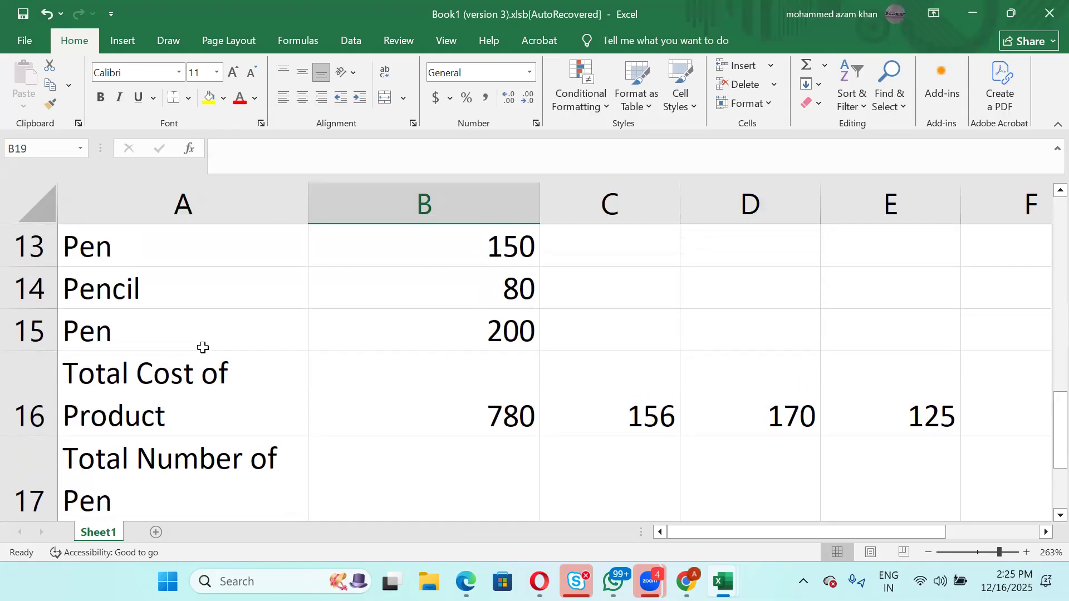
{"action": "scroll", "coordinate": [203, 347], "scroll_direction": "up", "scroll_amount": 1}
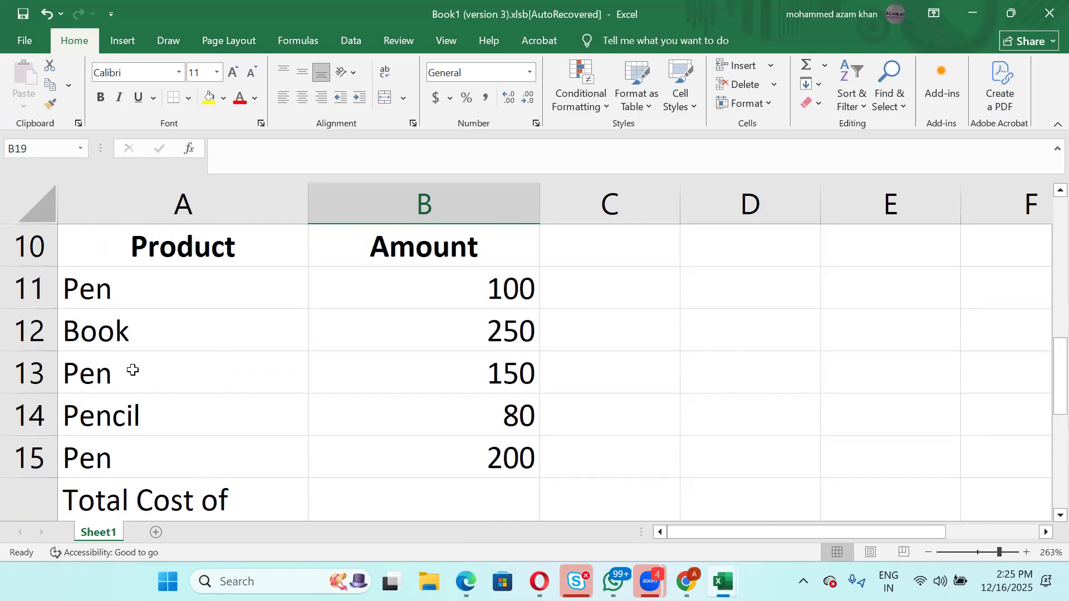
{"action": "left_click", "coordinate": [131, 284]}
{"action": "left_click", "coordinate": [126, 366]}
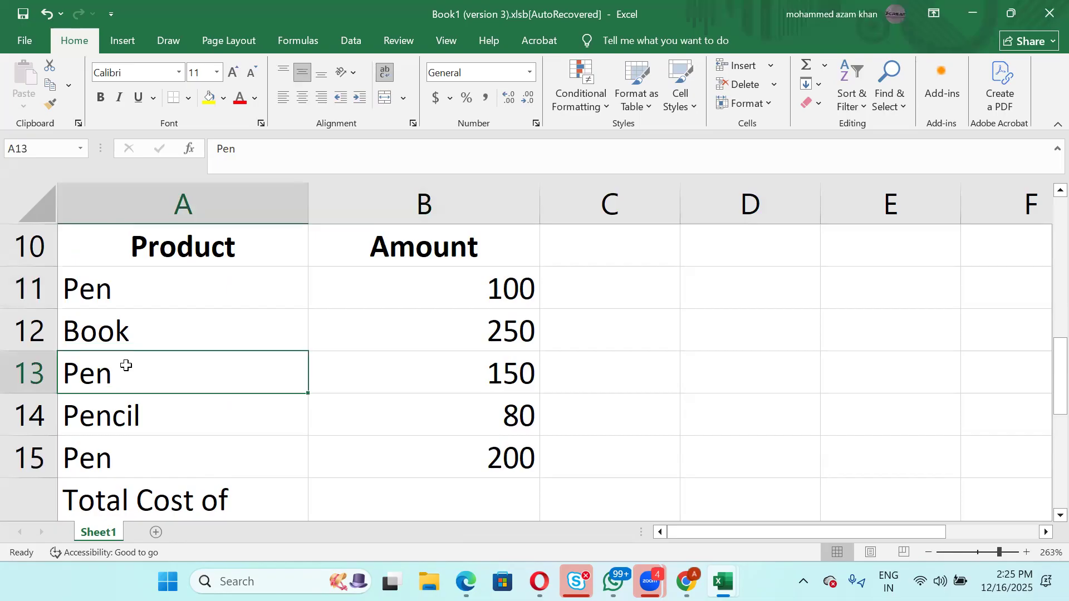
{"action": "left_click", "coordinate": [114, 454]}
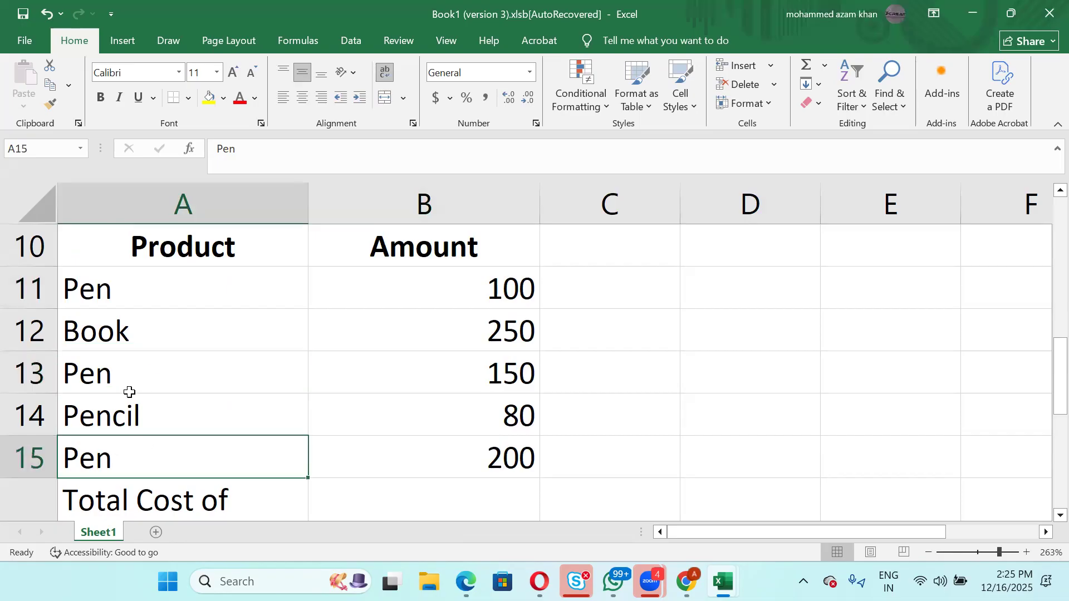
{"action": "left_click", "coordinate": [113, 299]}
{"action": "double_click", "coordinate": [113, 299]}
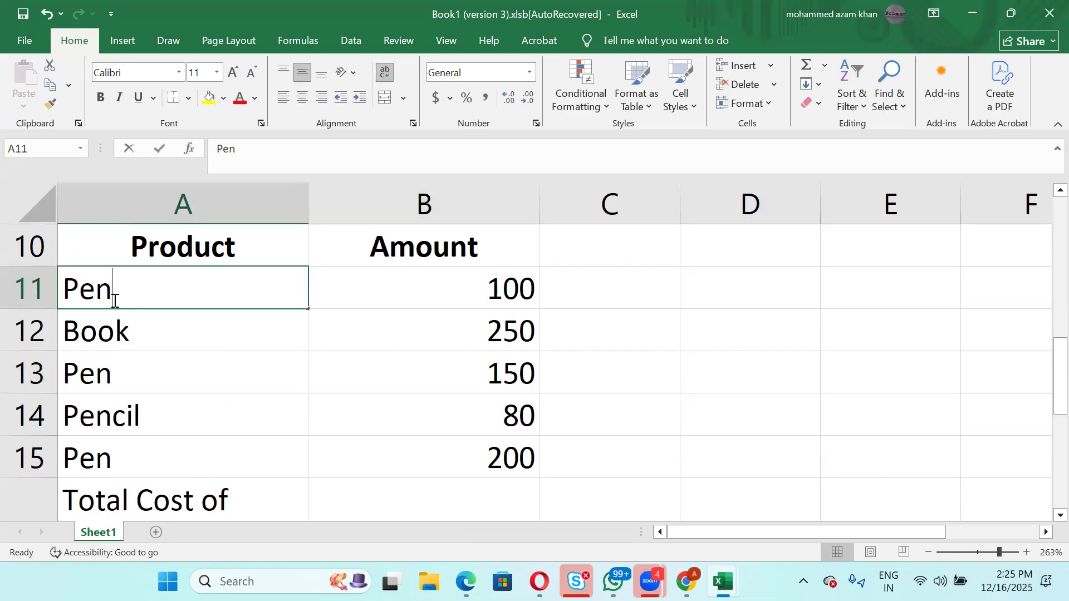
{"action": "type", "text": "cil"}
{"action": "key", "text": "Return"}
{"action": "scroll", "coordinate": [113, 300], "scroll_direction": "down", "scroll_amount": 1}
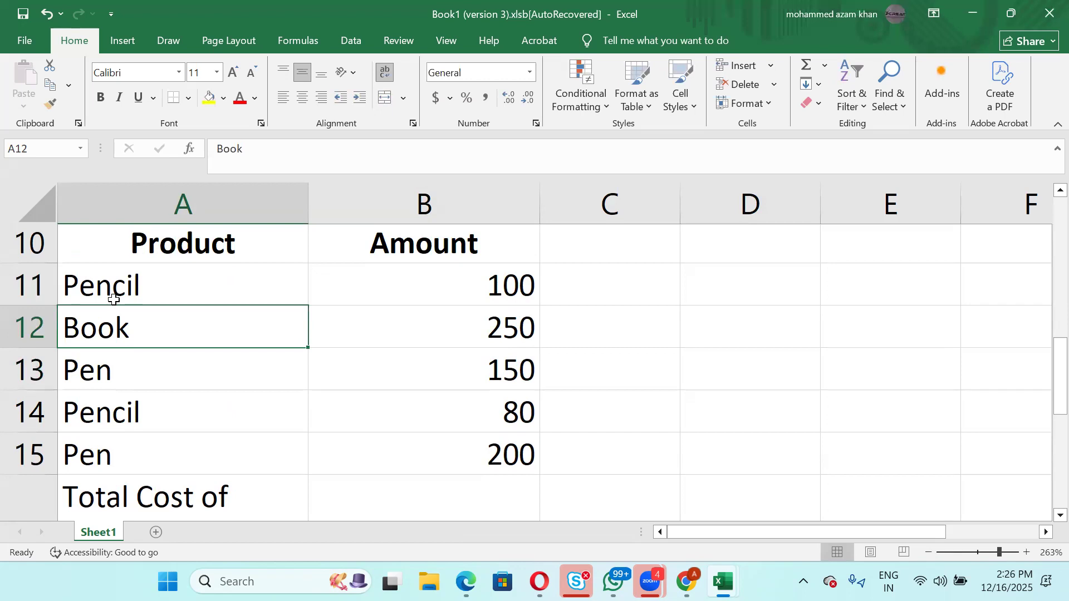
{"action": "scroll", "coordinate": [114, 300], "scroll_direction": "up", "scroll_amount": 1}
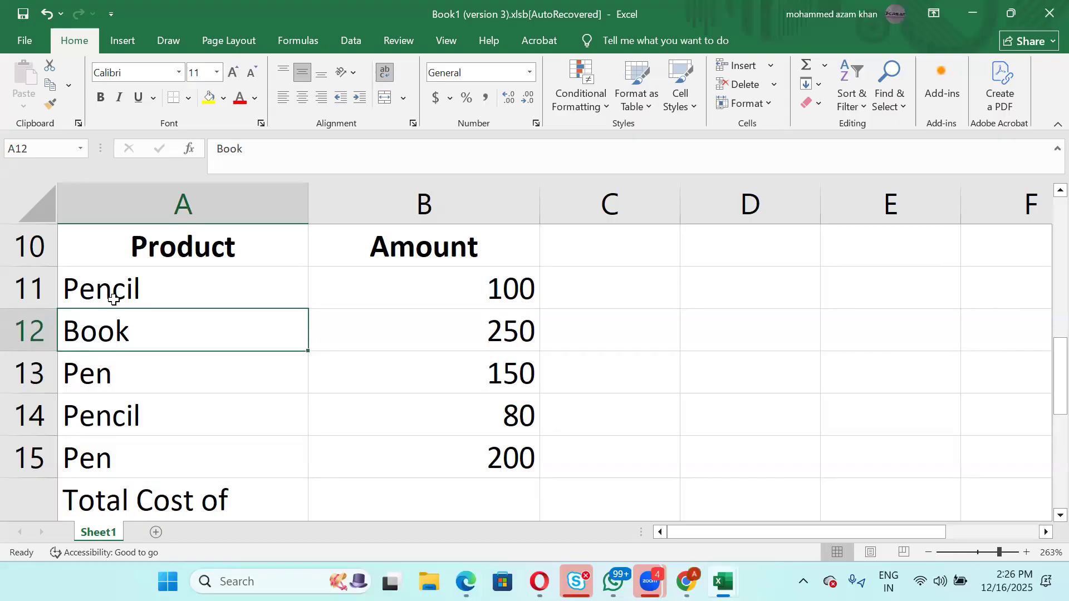
{"action": "scroll", "coordinate": [114, 300], "scroll_direction": "down", "scroll_amount": 5}
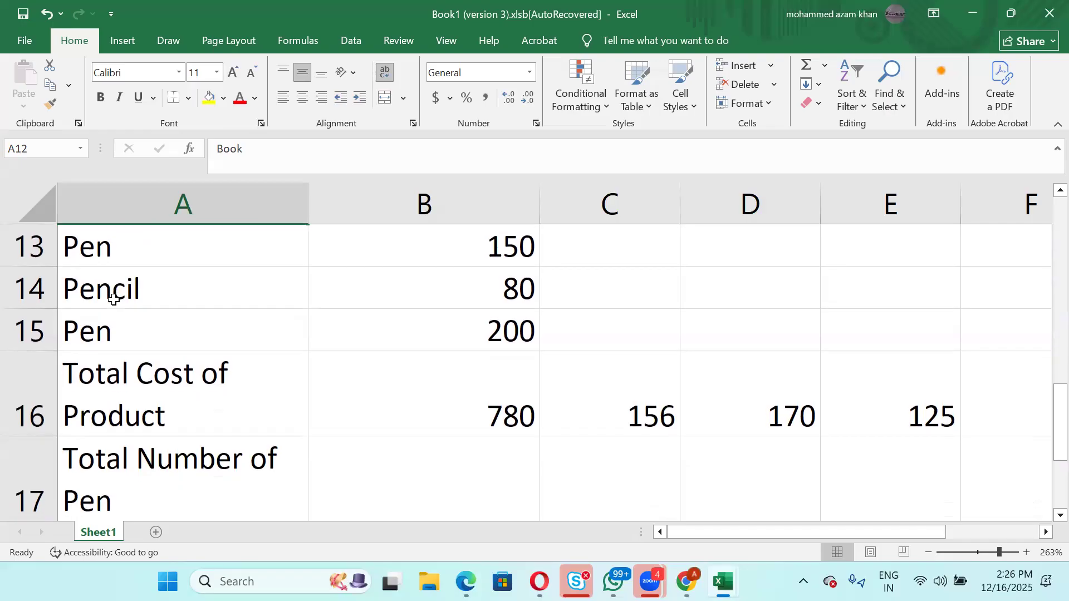
{"action": "scroll", "coordinate": [113, 298], "scroll_direction": "up", "scroll_amount": 4}
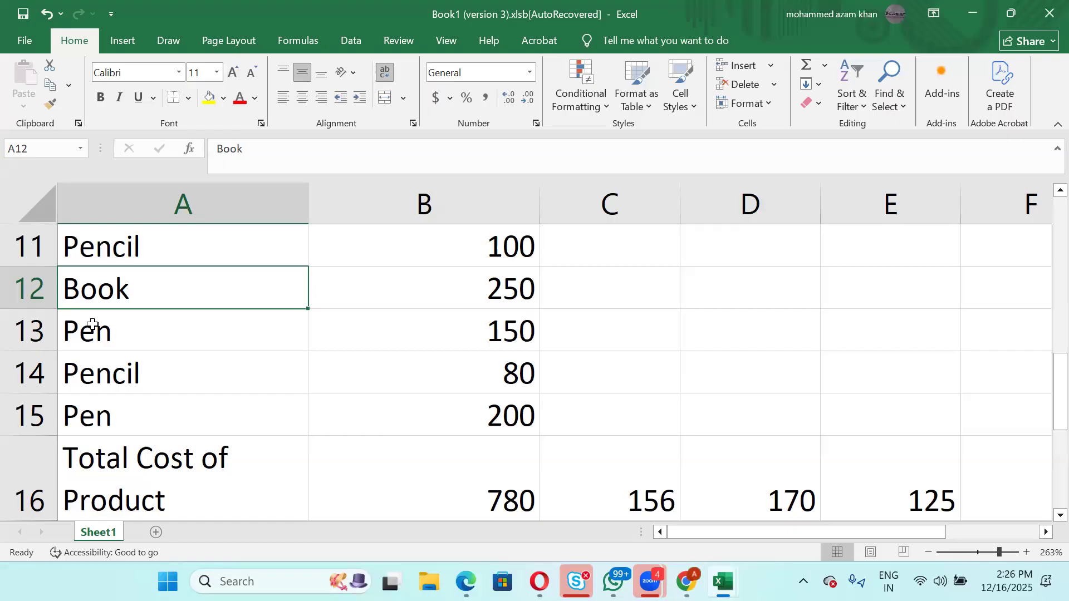
Remove the A11 criterion from the COUNTIF formula in B18 and try to enter it with only the range A11:A15.
{"action": "scroll", "coordinate": [92, 325], "scroll_direction": "down", "scroll_amount": 2}
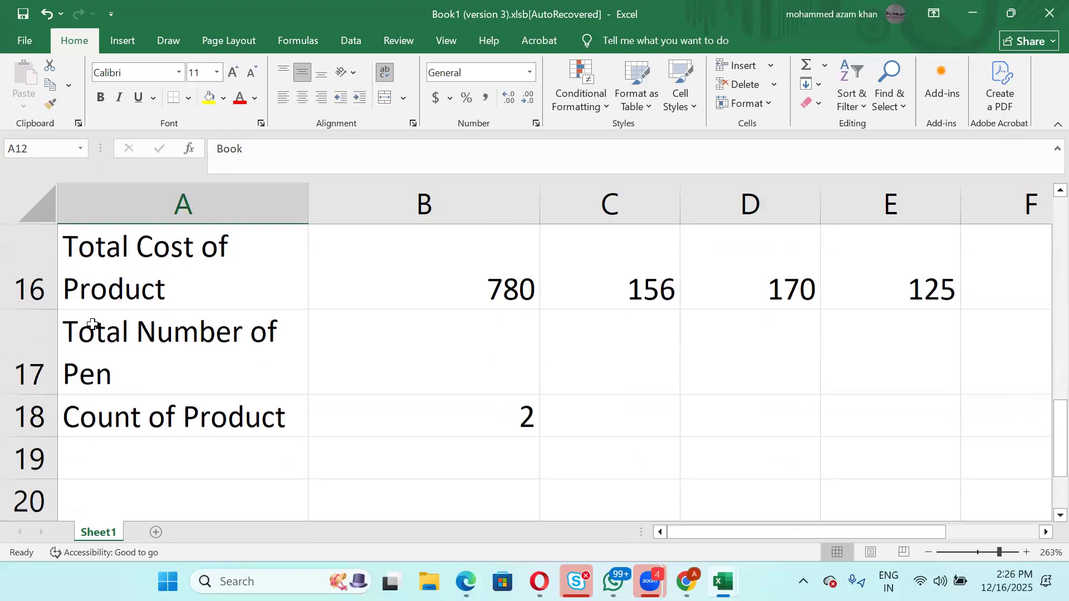
{"action": "left_click", "coordinate": [379, 423]}
{"action": "double_click", "coordinate": [378, 423]}
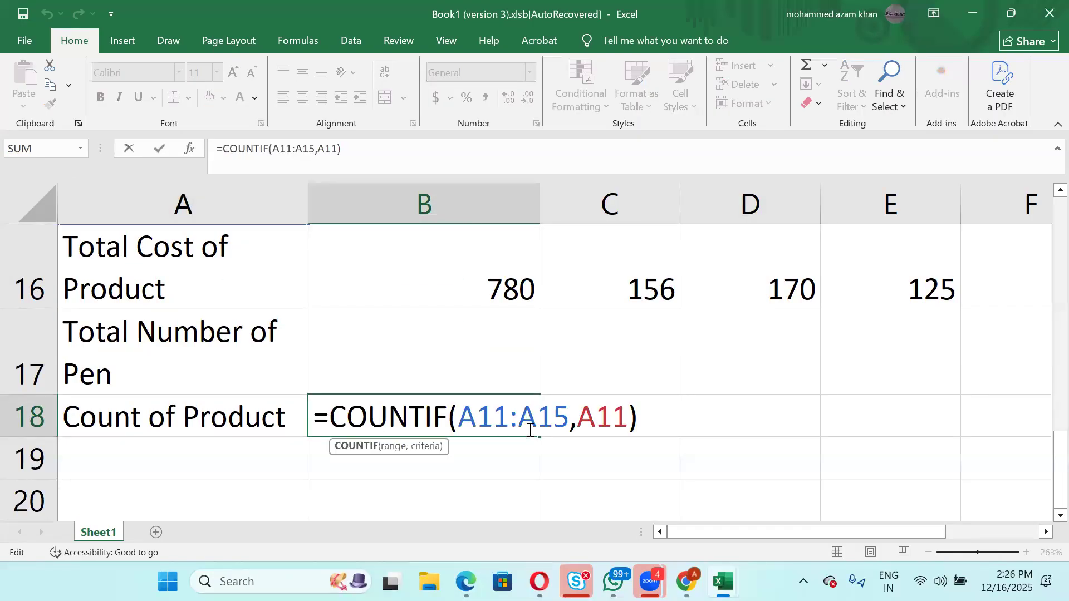
{"action": "left_click", "coordinate": [628, 418]}
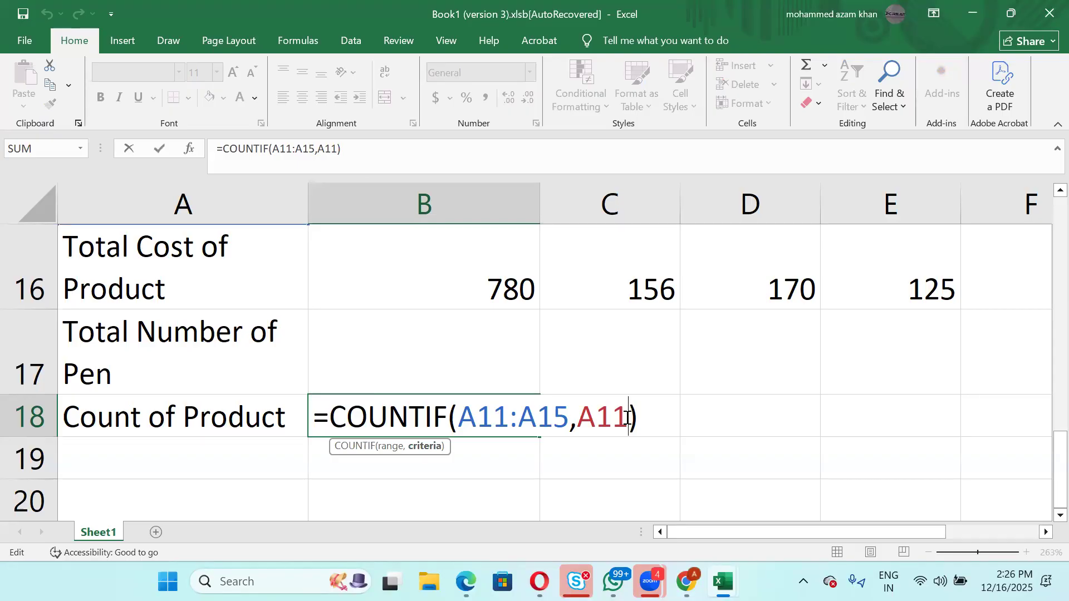
{"action": "key", "text": "BackSpace"}
{"action": "key", "text": "BackSpace"}
{"action": "key", "text": "BackSpace"}
{"action": "key", "text": "BackSpace"}
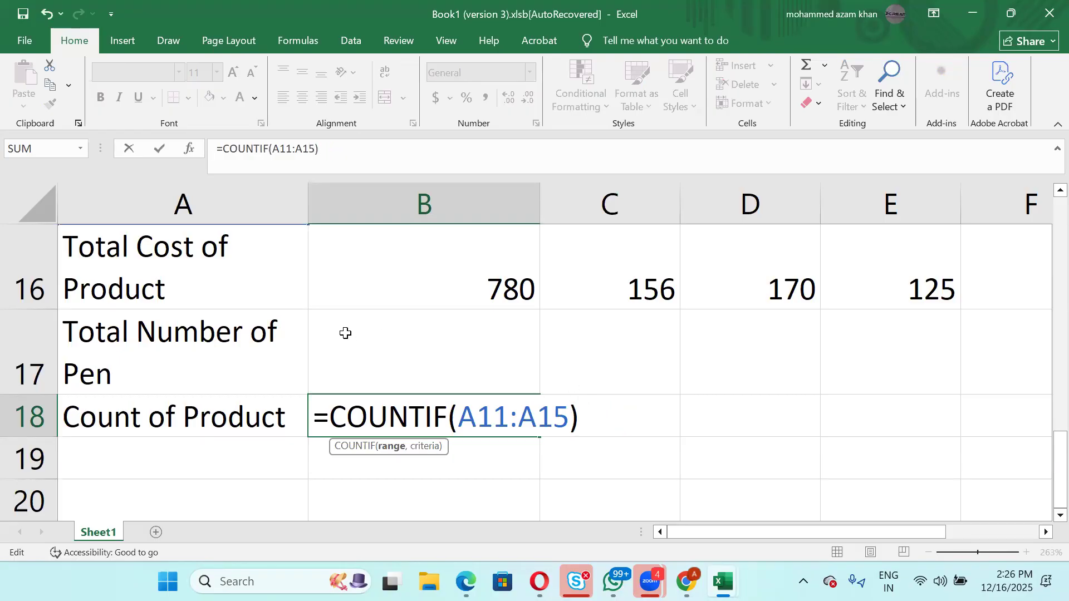
{"action": "key", "text": "Return"}
{"action": "key", "text": "Return"}
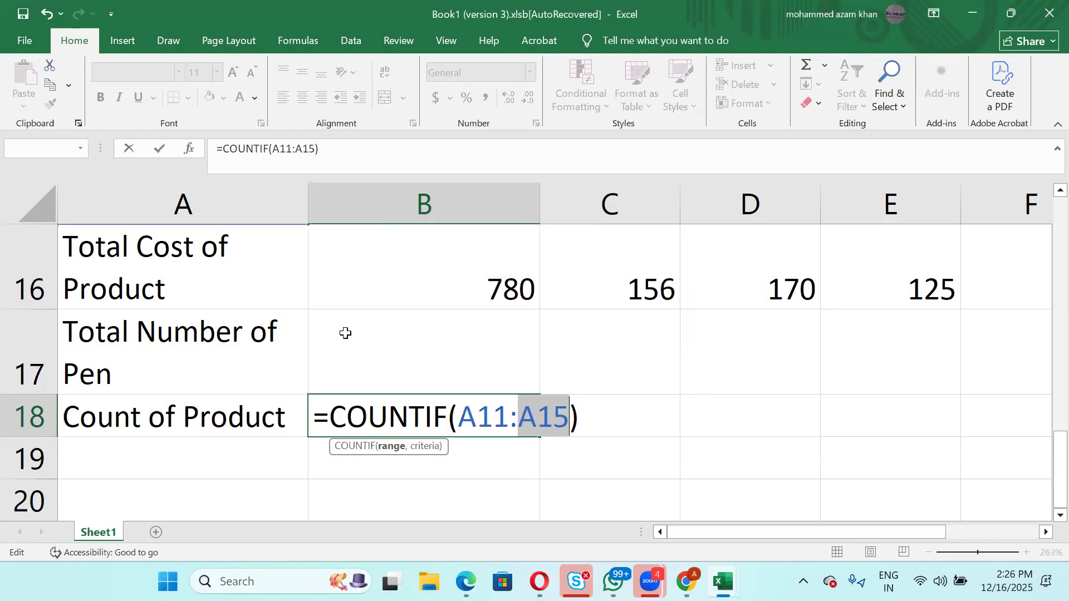
{"action": "key", "text": "Return"}
{"action": "key", "text": "Return"}
Add cell A12, the Book entry, as the criterion of the COUNTIF formula in B18.
{"action": "left_click", "coordinate": [570, 419]}
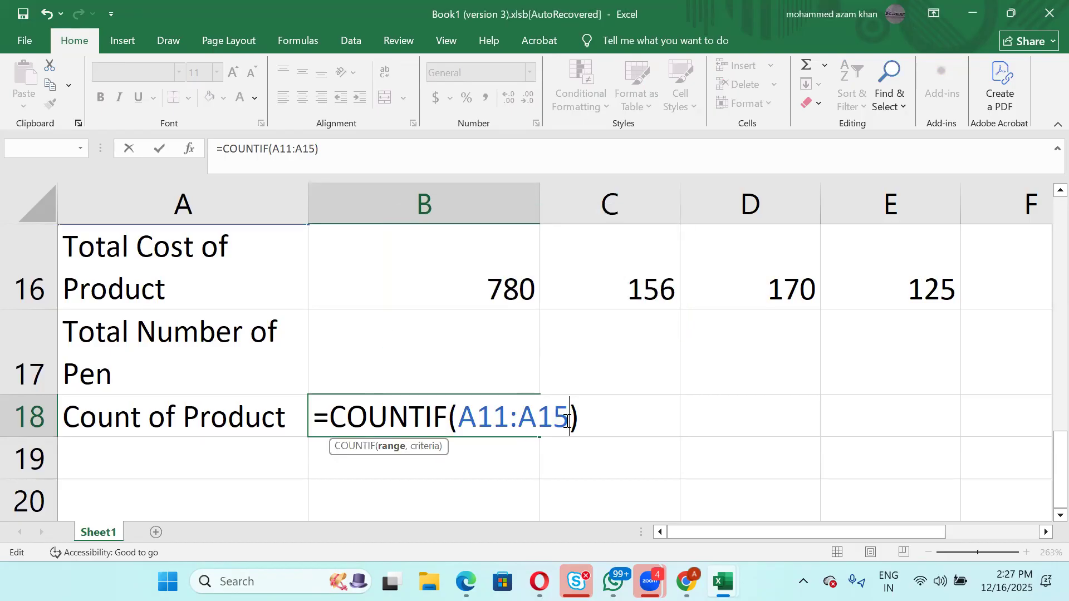
{"action": "type", "text": ","}
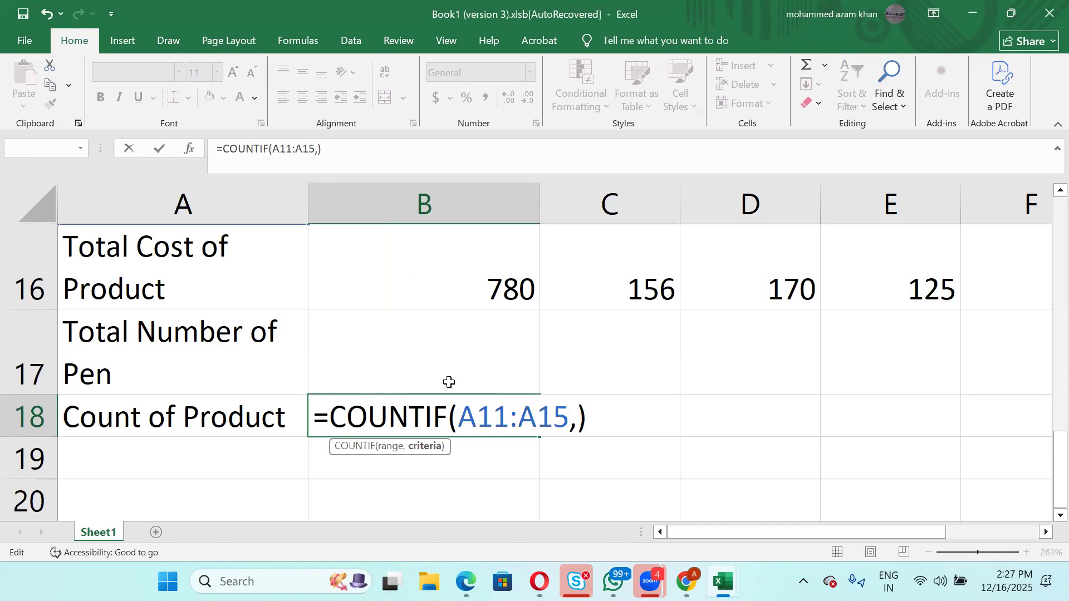
{"action": "scroll", "coordinate": [449, 382], "scroll_direction": "up", "scroll_amount": 2}
{"action": "left_click", "coordinate": [119, 285]}
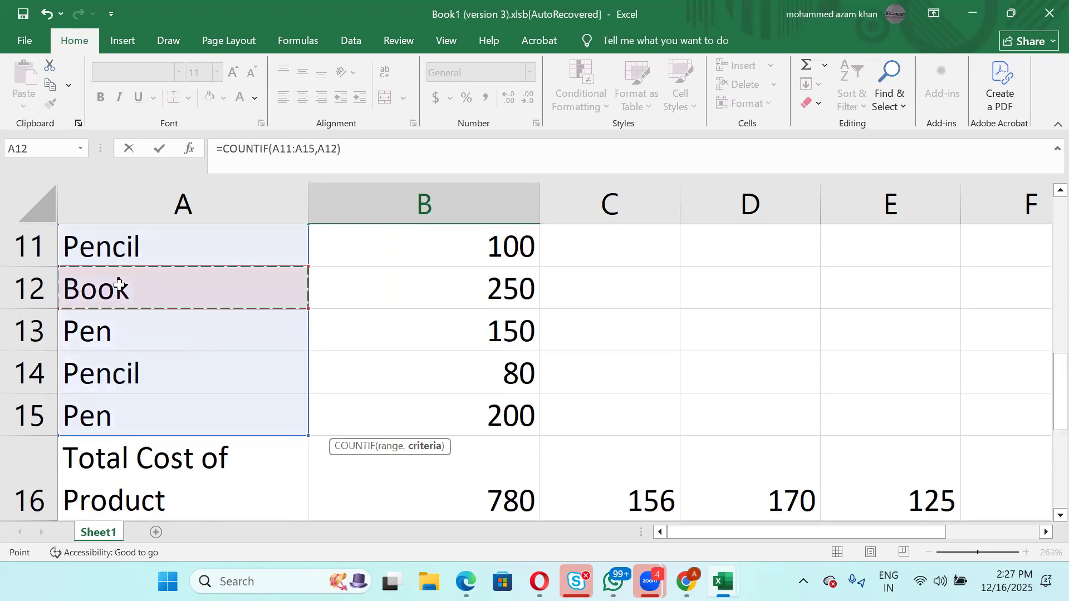
{"action": "key", "text": "Return"}
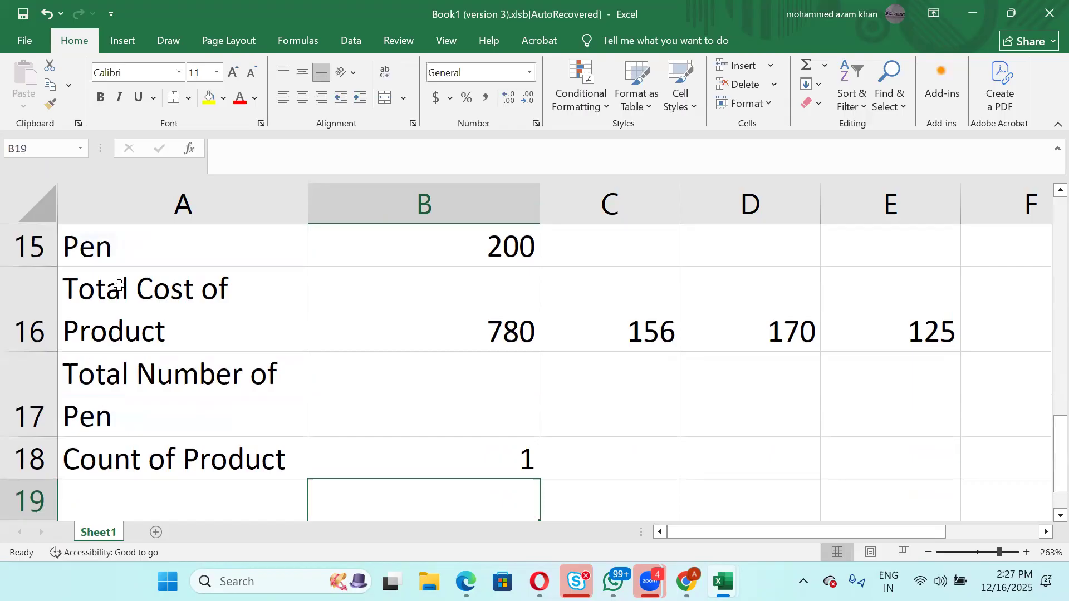
Compare the COUNTIF formula in B18 with the product entries and the other rows of the sheet.
{"action": "left_click", "coordinate": [359, 464]}
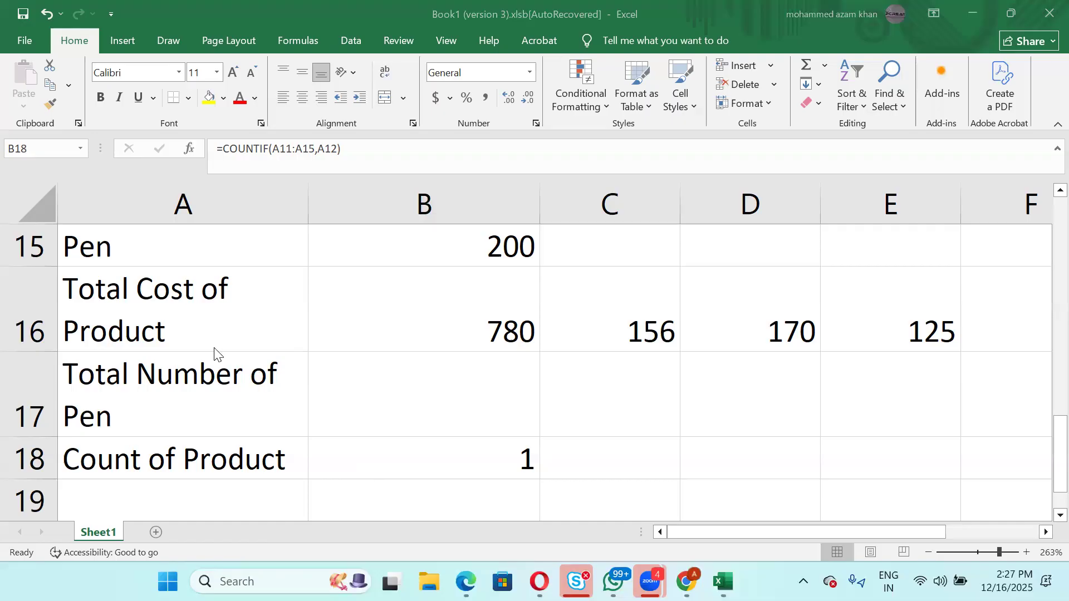
{"action": "scroll", "coordinate": [215, 354], "scroll_direction": "up", "scroll_amount": 3}
{"action": "scroll", "coordinate": [215, 354], "scroll_direction": "down", "scroll_amount": 3}
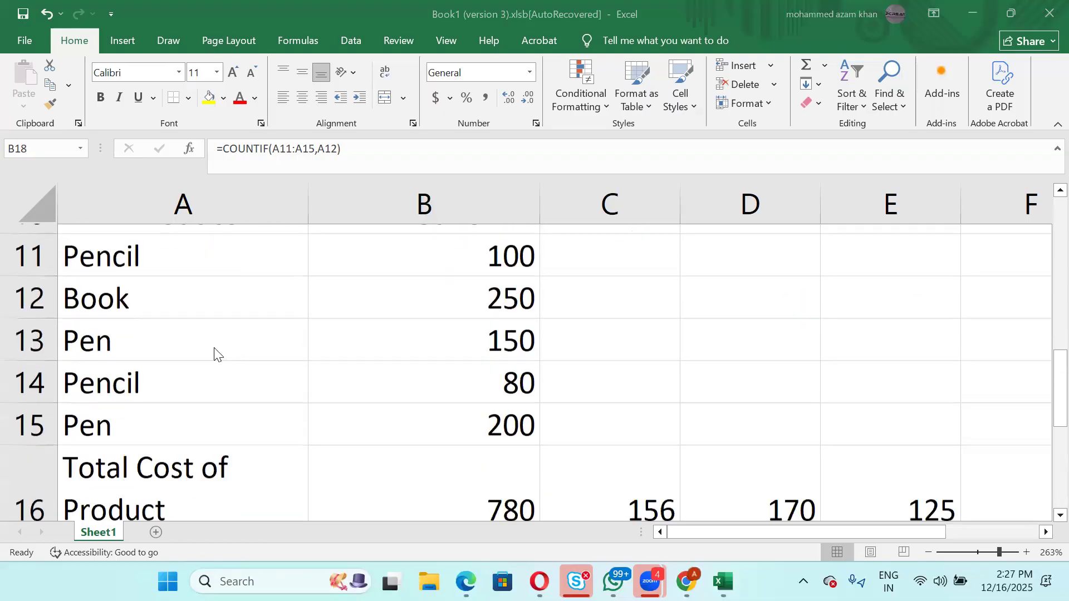
{"action": "scroll", "coordinate": [215, 354], "scroll_direction": "up", "scroll_amount": 4}
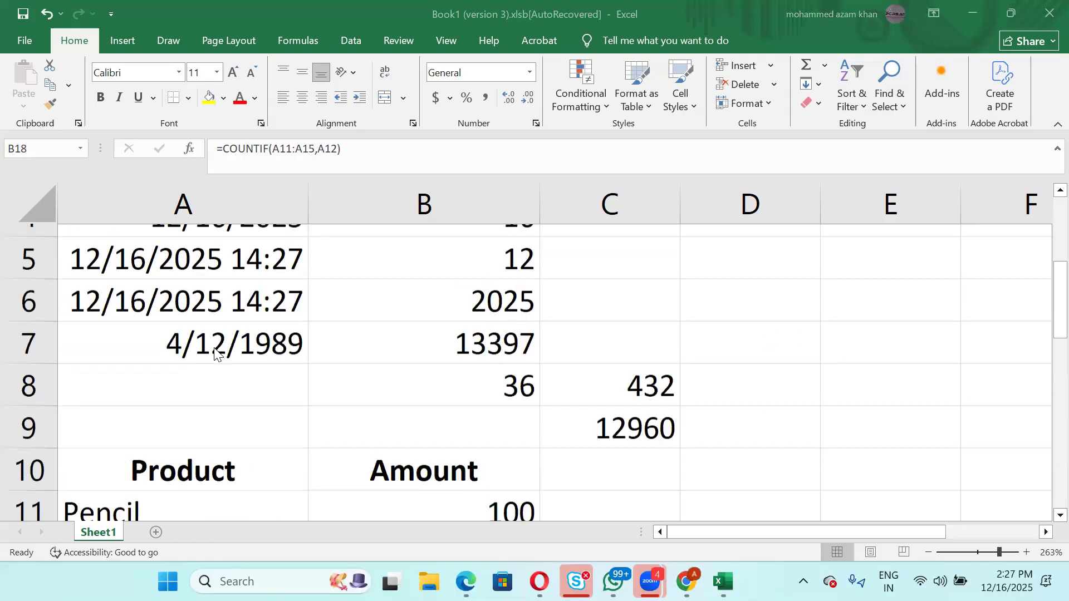
{"action": "scroll", "coordinate": [215, 354], "scroll_direction": "down", "scroll_amount": 4}
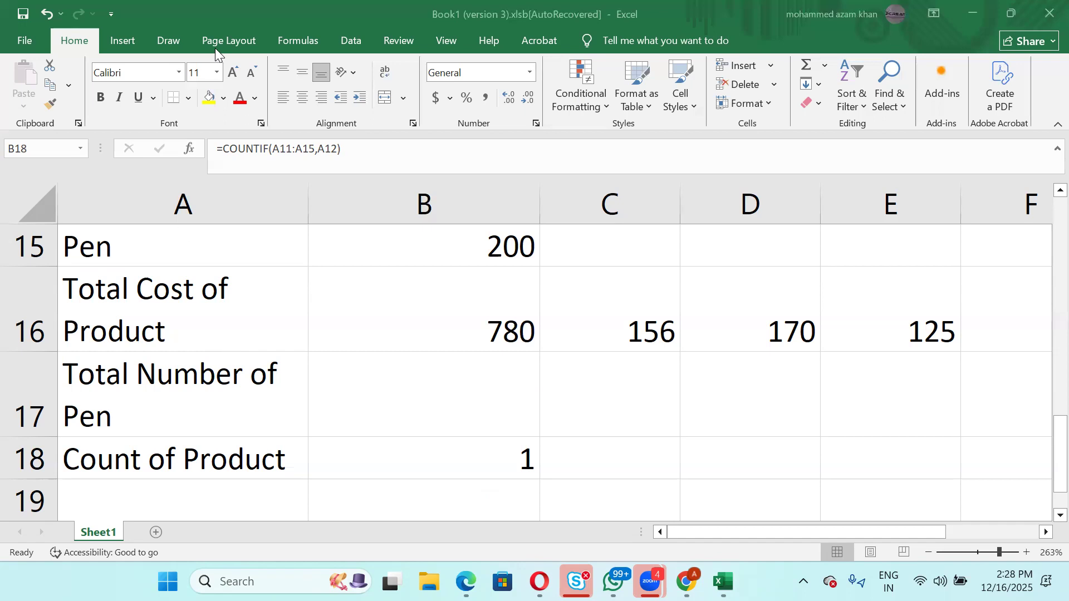
{"action": "left_click", "coordinate": [164, 427]}
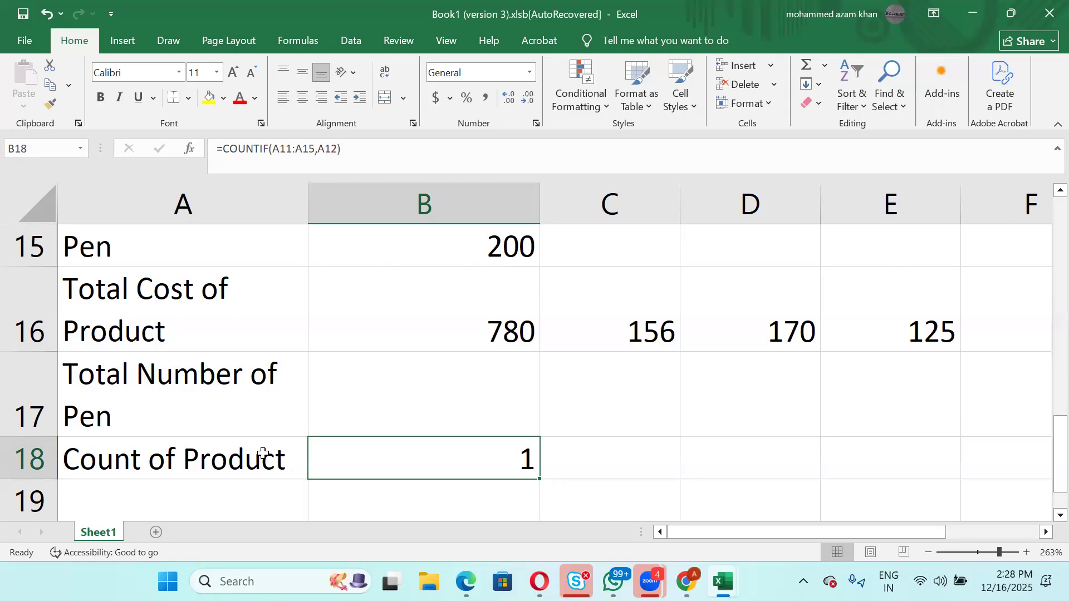
{"action": "scroll", "coordinate": [263, 453], "scroll_direction": "up", "scroll_amount": 2}
{"action": "scroll", "coordinate": [262, 453], "scroll_direction": "down", "scroll_amount": 1}
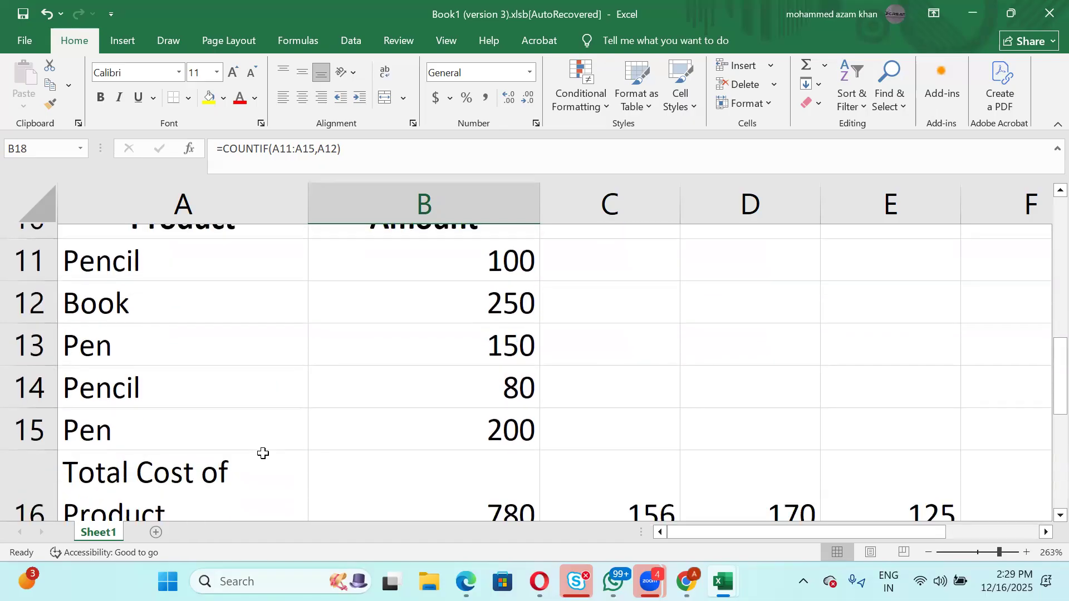
{"action": "scroll", "coordinate": [263, 453], "scroll_direction": "down", "scroll_amount": 1}
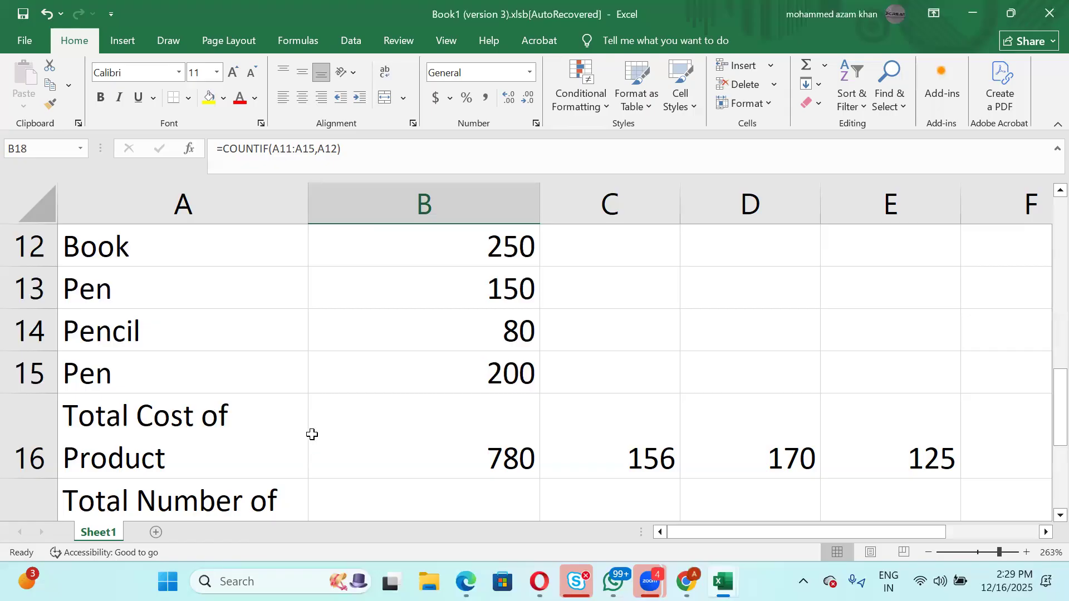
{"action": "scroll", "coordinate": [312, 434], "scroll_direction": "up", "scroll_amount": 1}
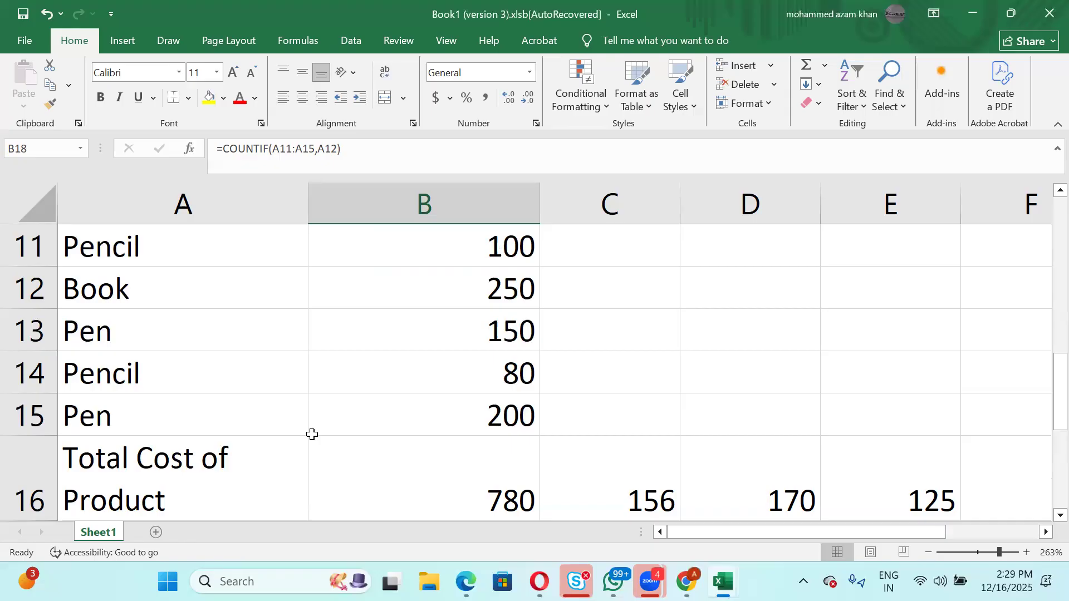
{"action": "left_click", "coordinate": [215, 396]}
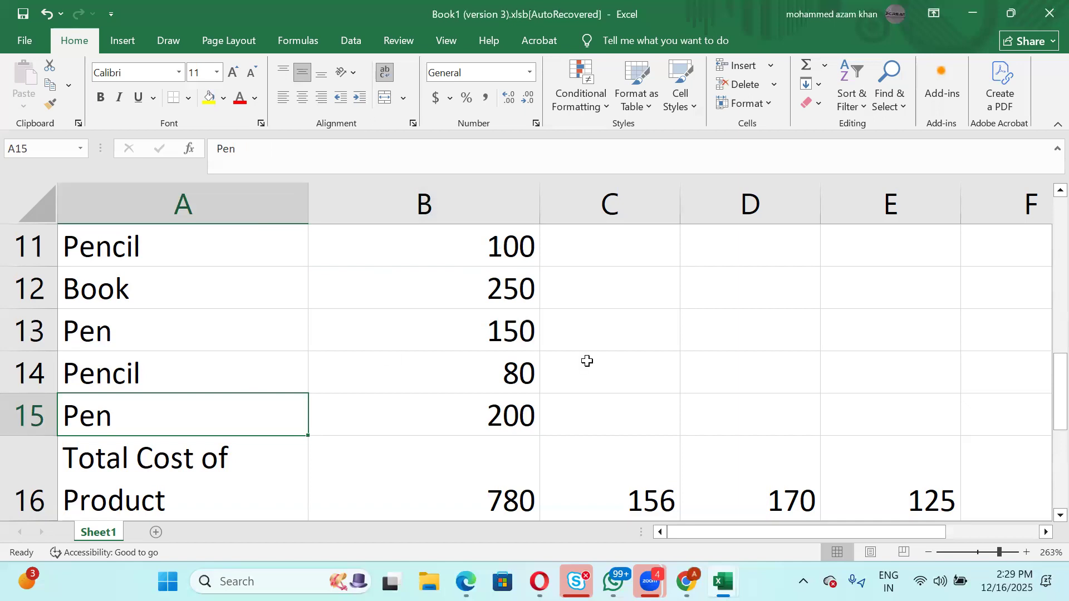
{"action": "left_click", "coordinate": [454, 433]}
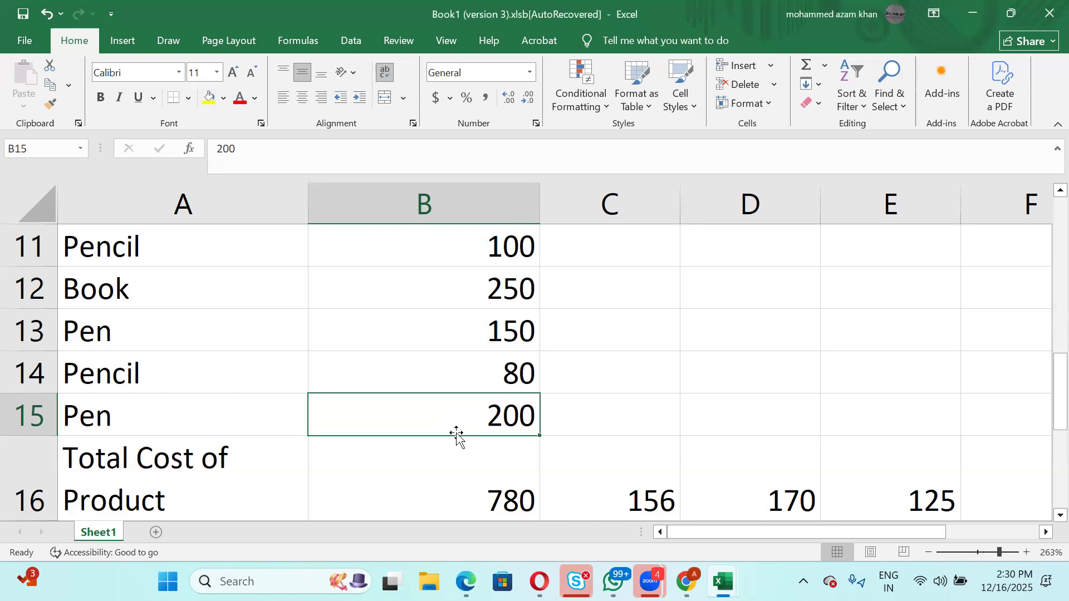
{"action": "type", "text": "="}
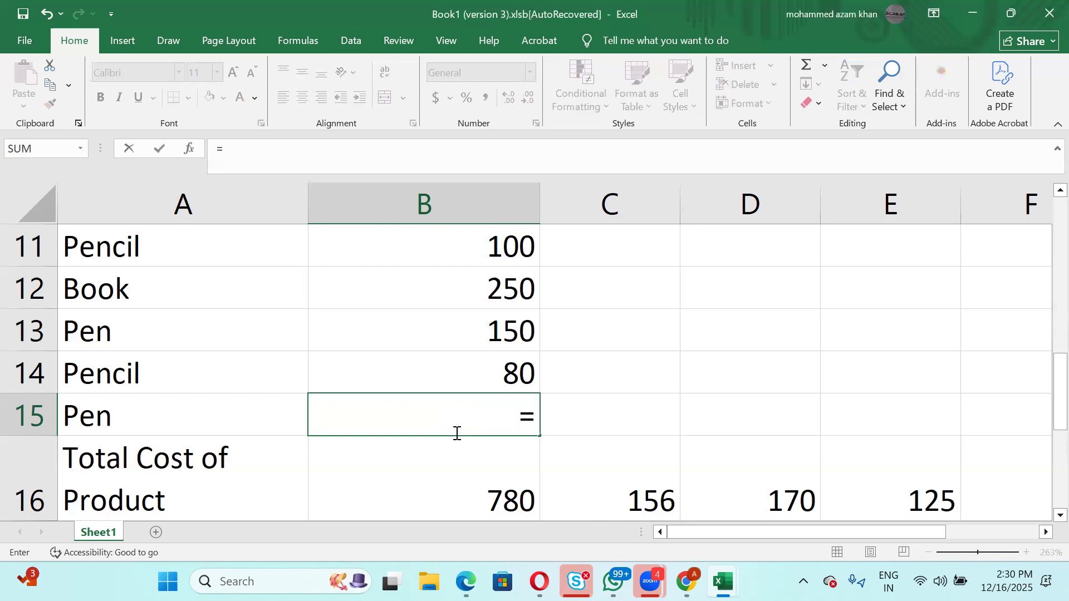
{"action": "key", "text": "Down"}
{"action": "key", "text": "Down"}
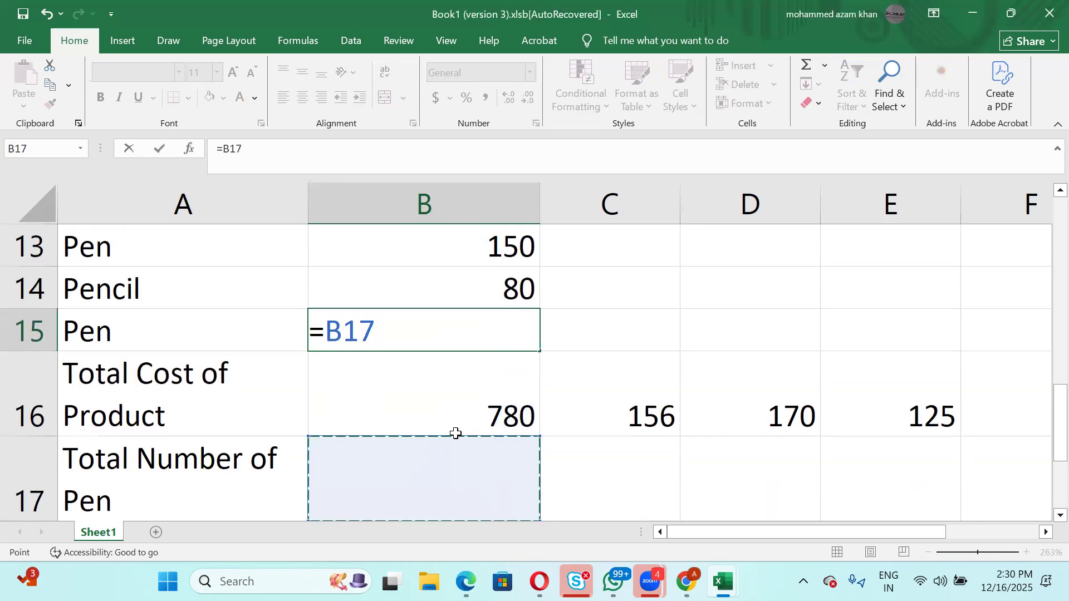
{"action": "type", "text": "`"}
{"action": "key", "text": "Return"}
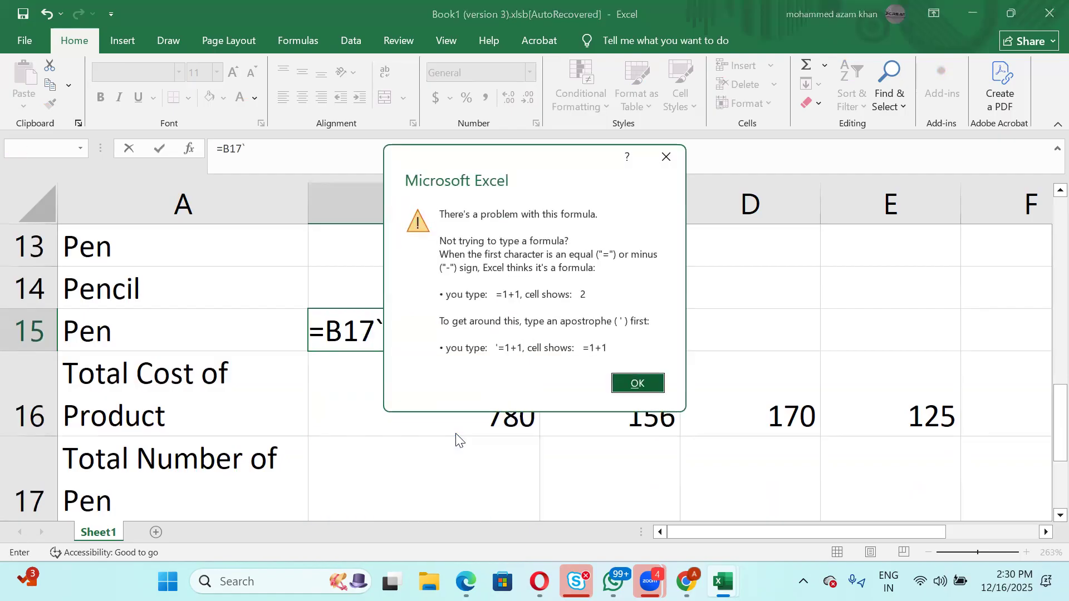
{"action": "left_click", "coordinate": [638, 383]}
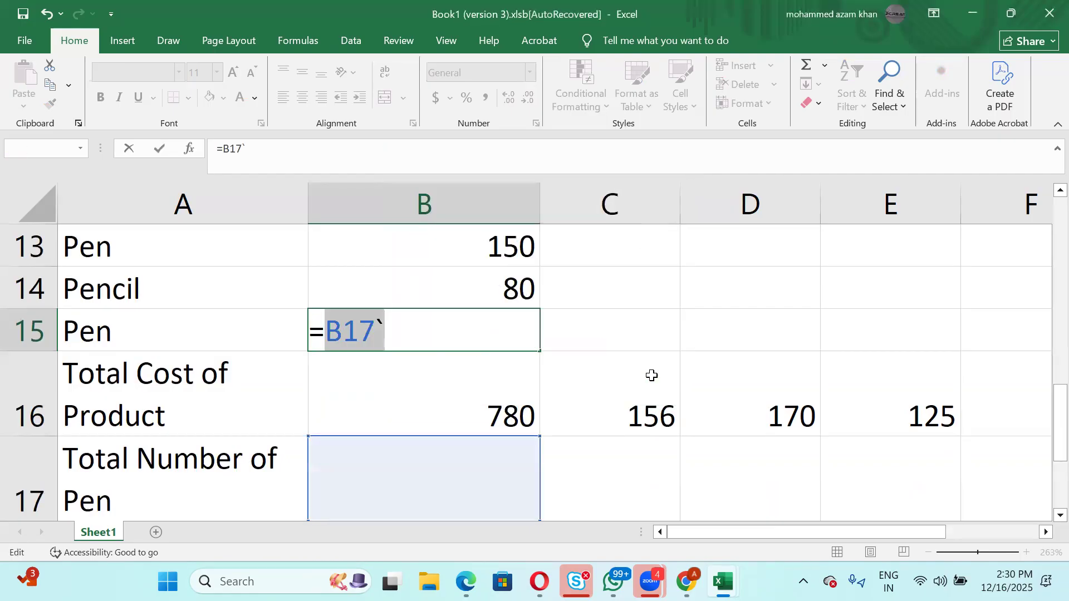
{"action": "key", "text": "BackSpace"}
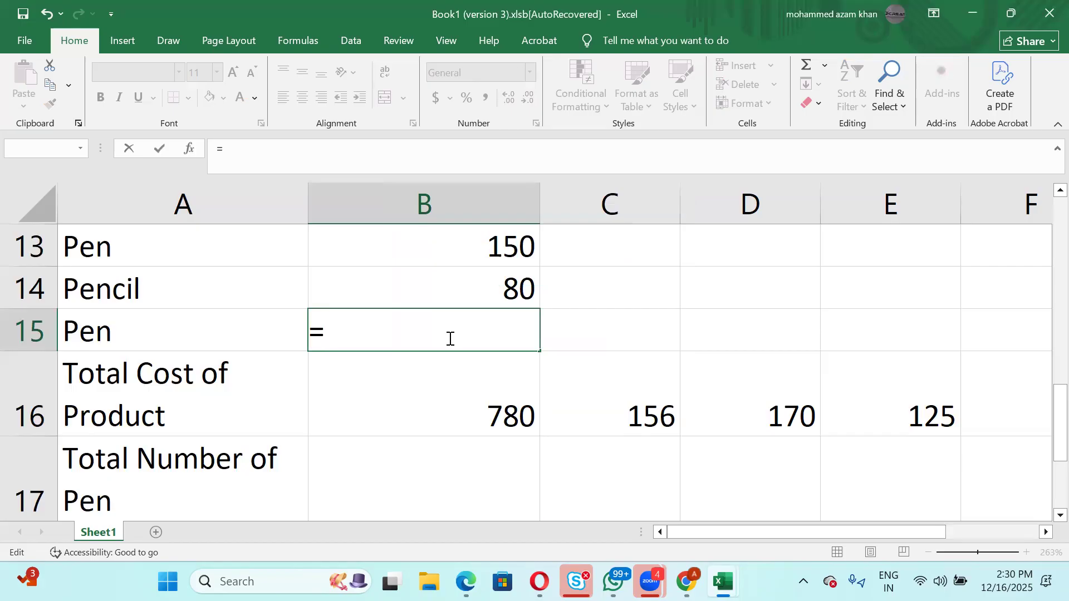
{"action": "key", "text": "Escape"}
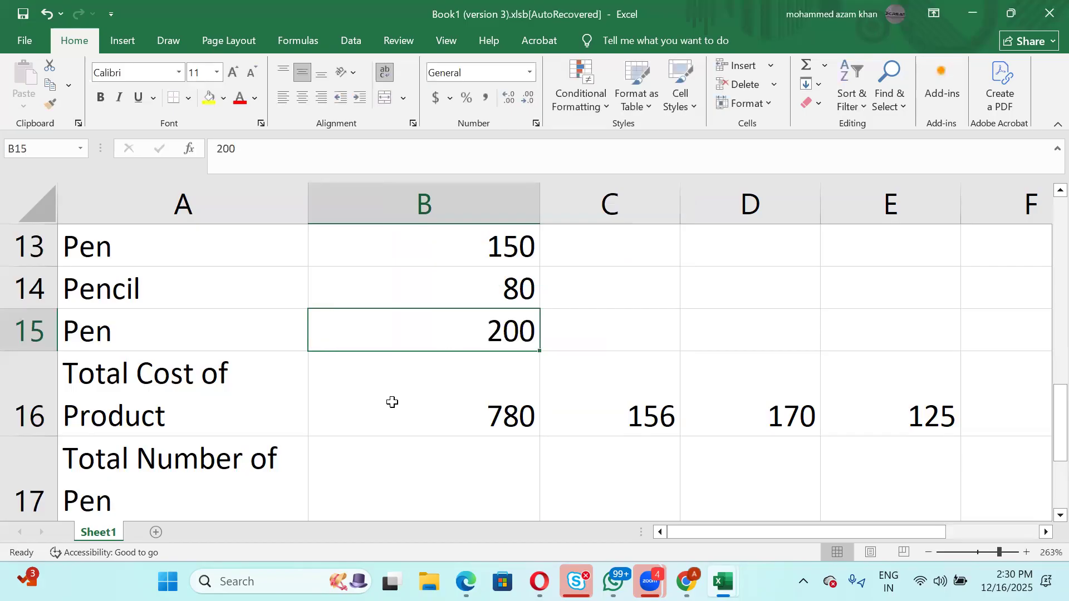
Replace the formula in B18 with the start of a COUNTIFS function, chosen from the available COUNT functions.
{"action": "scroll", "coordinate": [389, 401], "scroll_direction": "down", "scroll_amount": 2}
{"action": "left_click", "coordinate": [355, 474]}
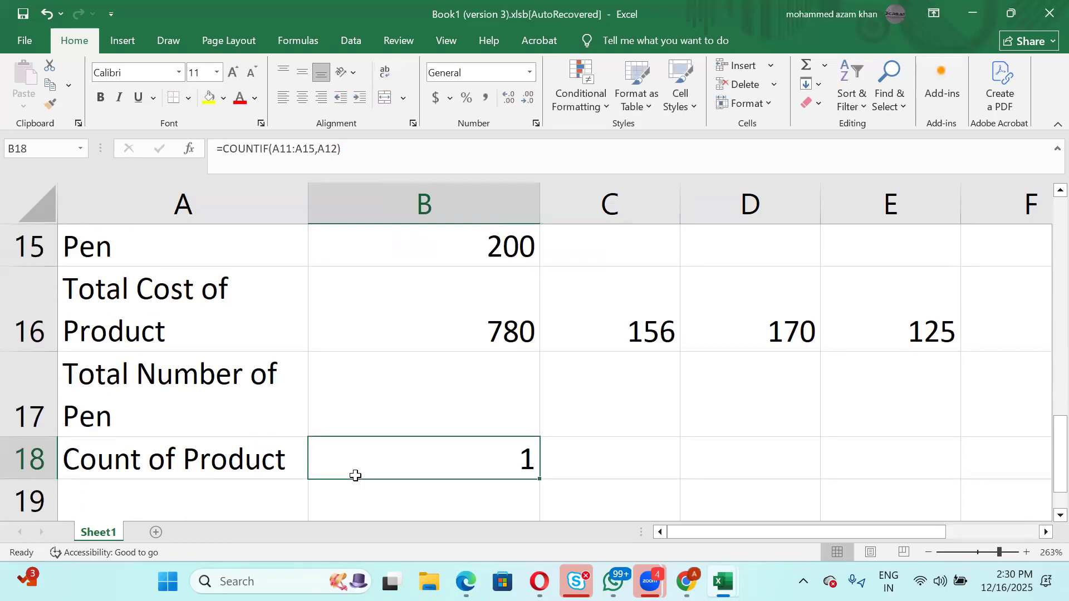
{"action": "type", "text": "=cou"}
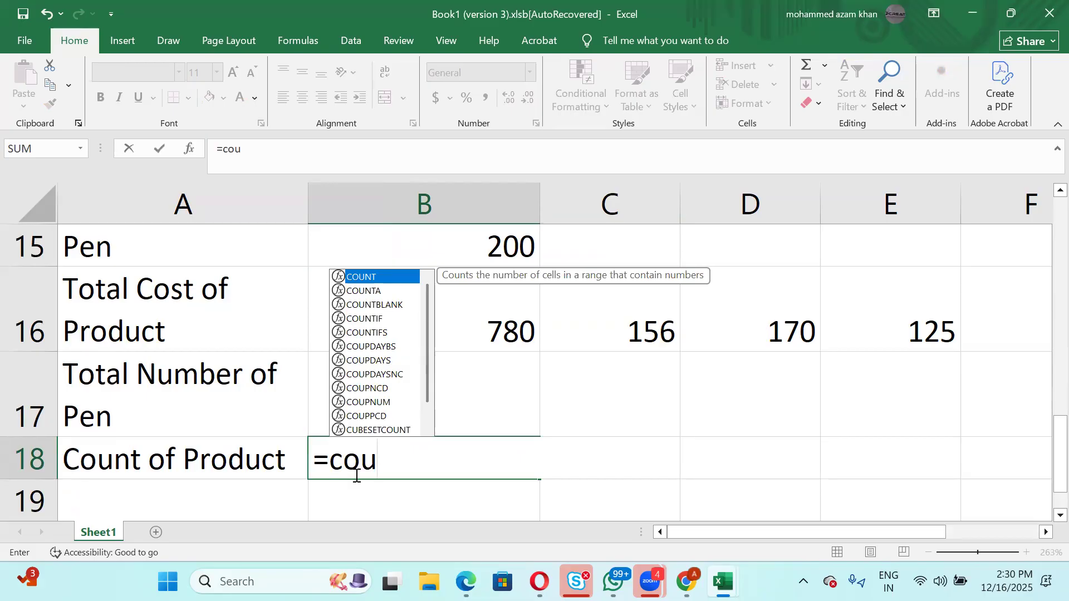
{"action": "key", "text": "Down"}
{"action": "key", "text": "Down"}
{"action": "key", "text": "Down"}
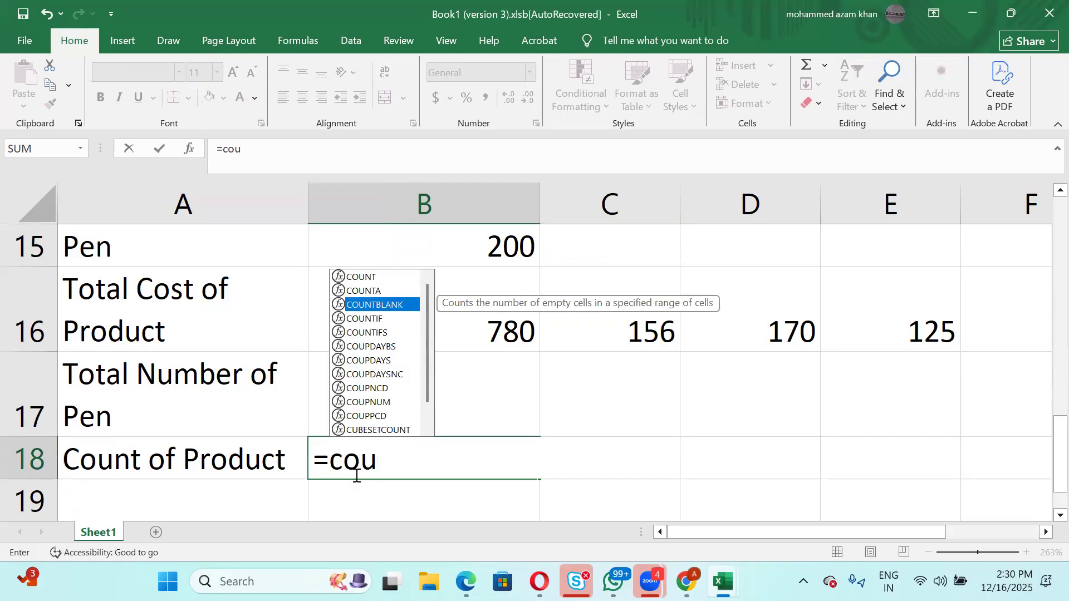
{"action": "key", "text": "Down"}
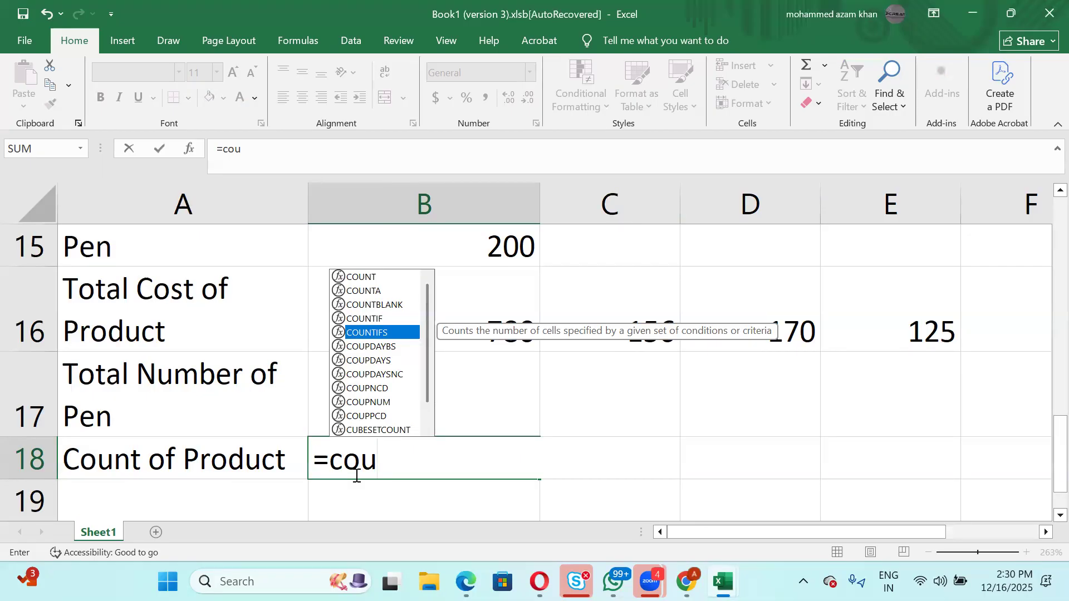
{"action": "type", "text": "nts"}
{"action": "key", "text": "BackSpace"}
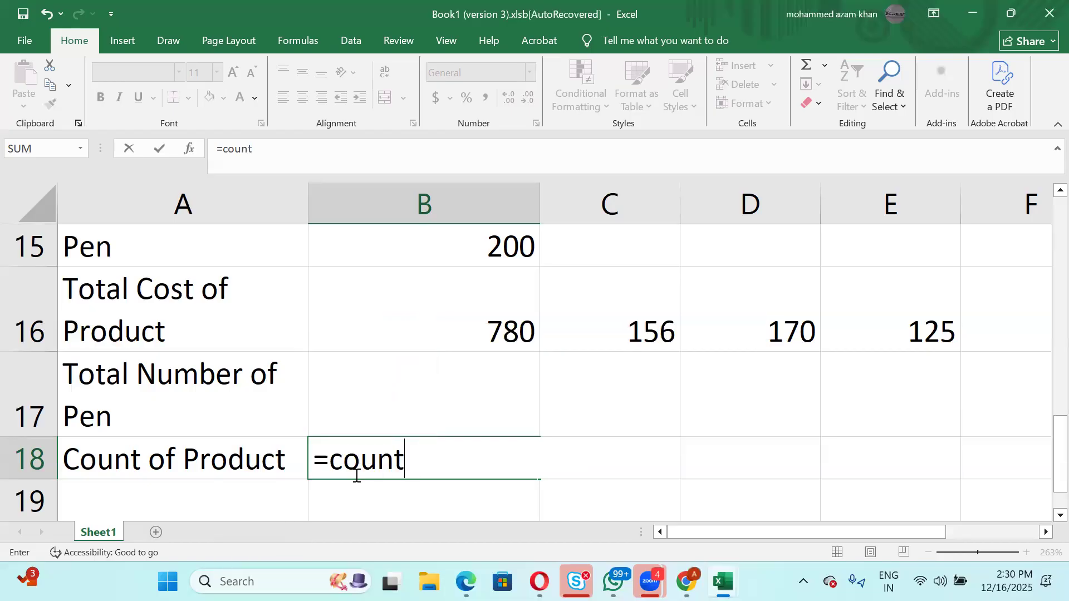
{"action": "type", "text": "ifs"}
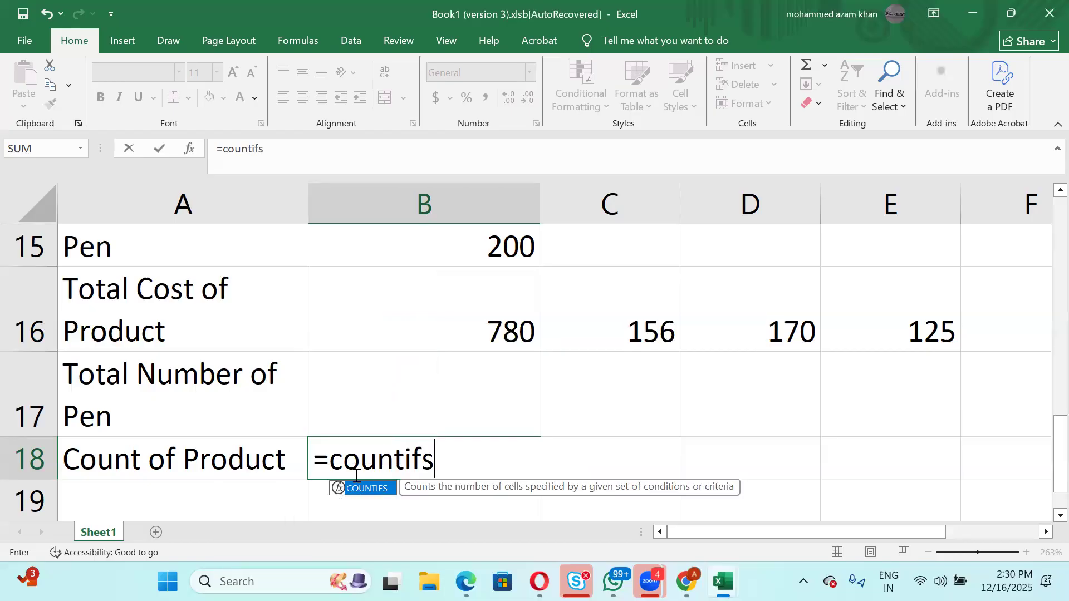
{"action": "key", "text": "Tab"}
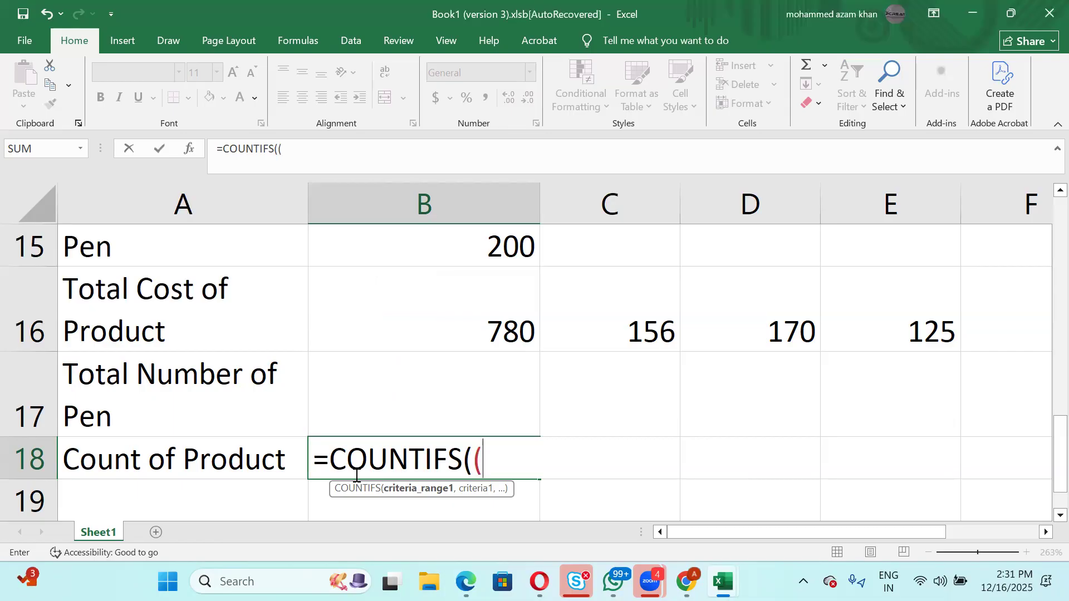
Give the COUNTIFS formula the first criteria range A11:A15 with cell A11, the Pencil entry, as its criterion.
{"action": "scroll", "coordinate": [156, 363], "scroll_direction": "up", "scroll_amount": 1}
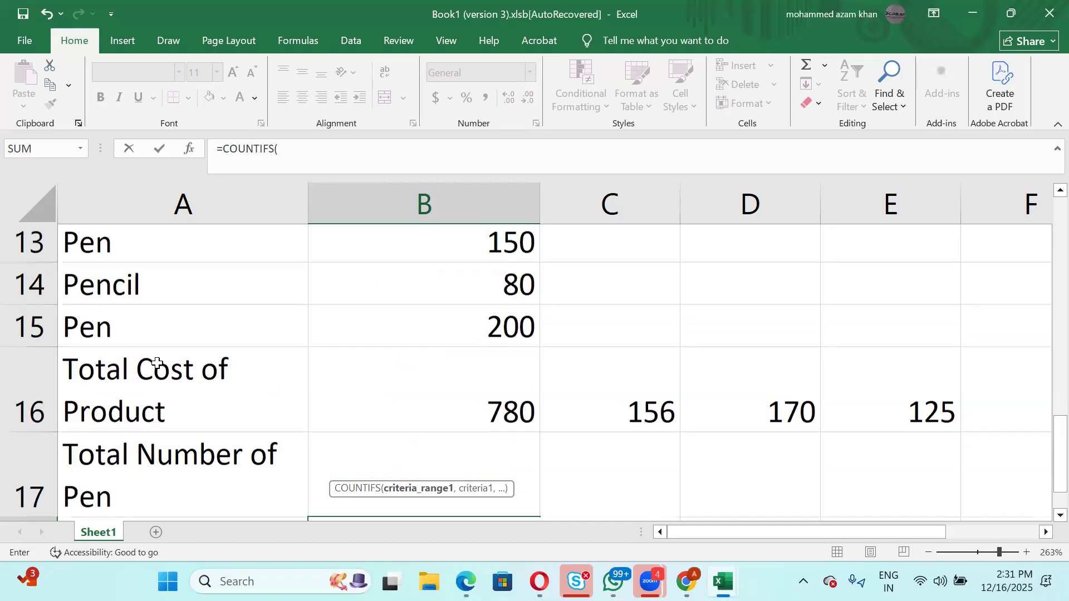
{"action": "mouse_move", "coordinate": [133, 332]}
{"action": "left_mouse_down"}
{"action": "mouse_move", "coordinate": [135, 317]}
{"action": "mouse_move", "coordinate": [132, 330]}
{"action": "left_mouse_up"}
{"action": "scroll", "coordinate": [135, 318], "scroll_direction": "up", "scroll_amount": 2}
{"action": "type", "text": ","}
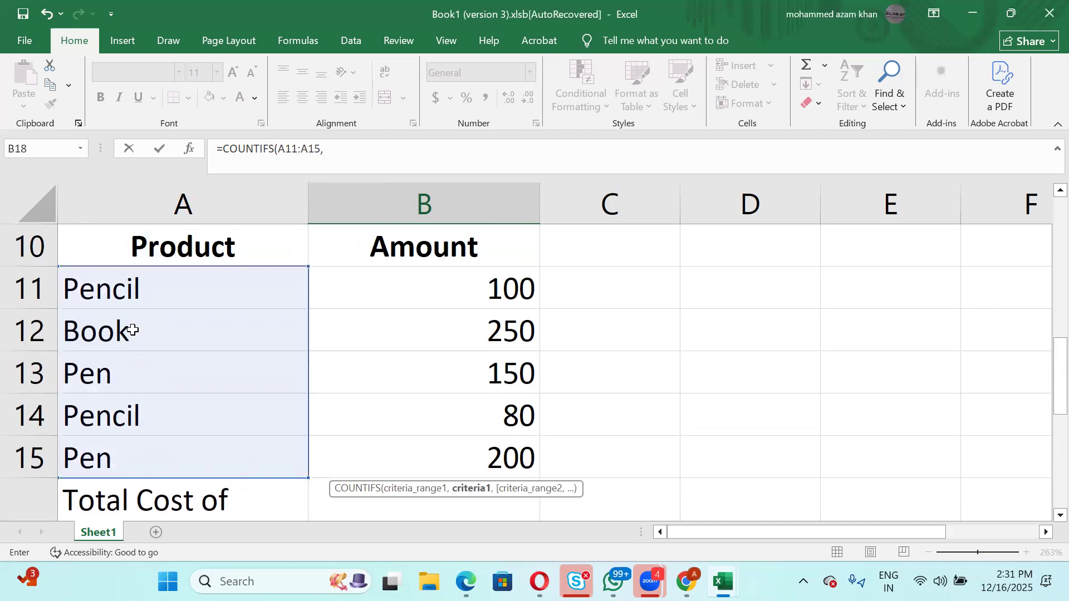
{"action": "left_click", "coordinate": [151, 289]}
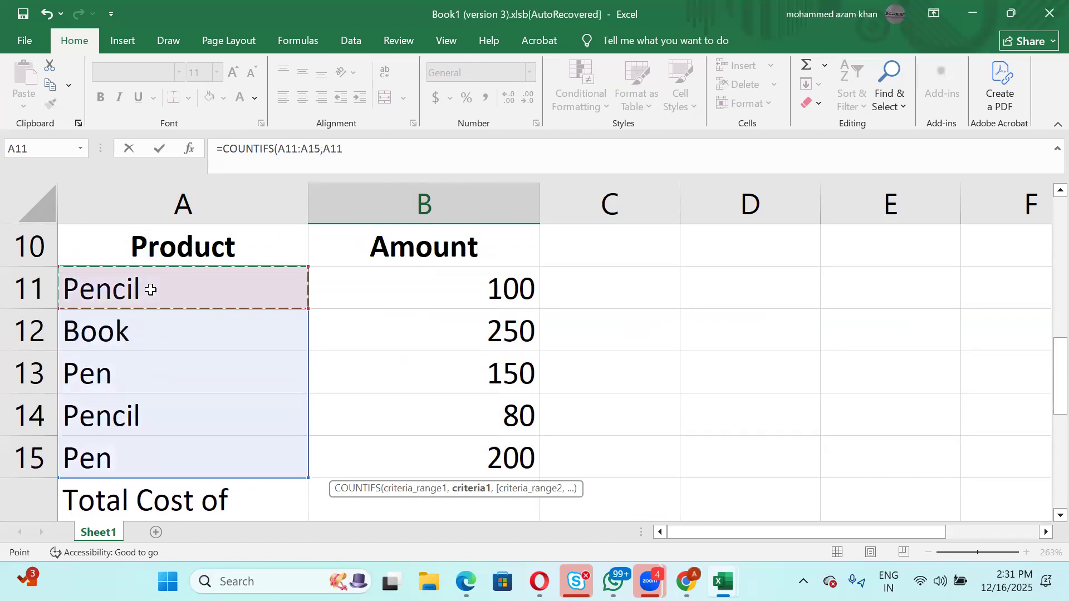
Add A11:A15 as the second criteria range of the COUNTIFS formula with cell A12, the Book entry, as its criterion.
{"action": "type", "text": ","}
{"action": "left_click", "coordinate": [127, 331]}
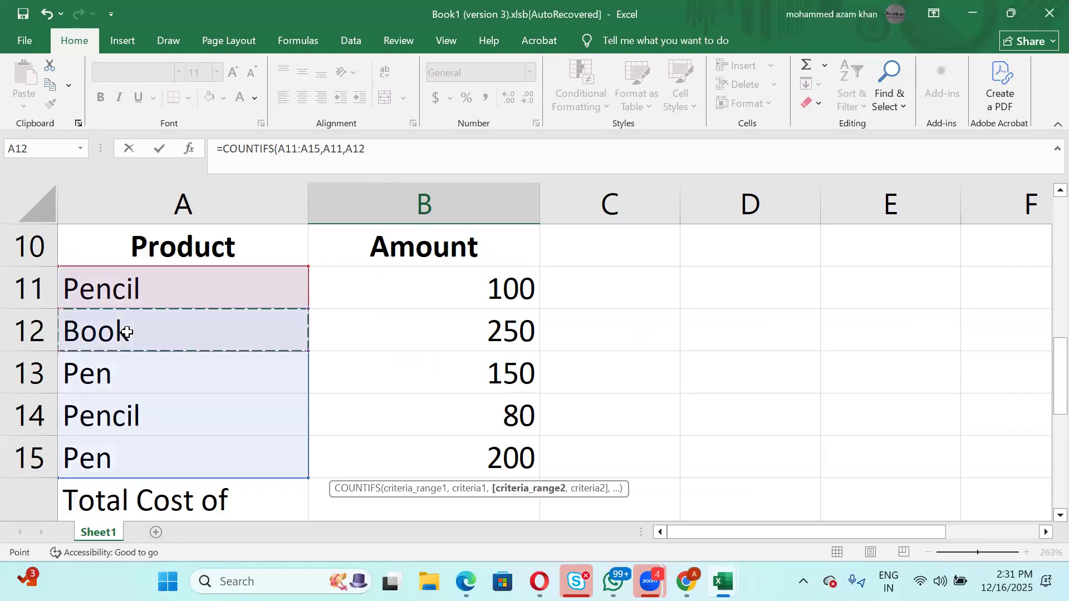
{"action": "left_click_drag", "start_coordinate": [135, 286], "coordinate": [129, 463]}
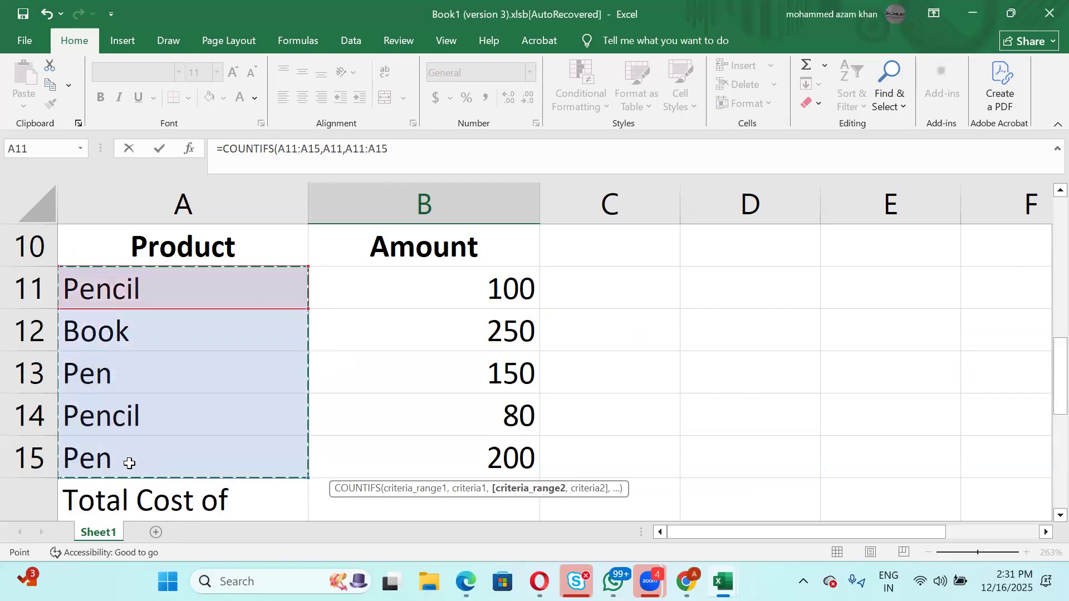
{"action": "type", "text": ","}
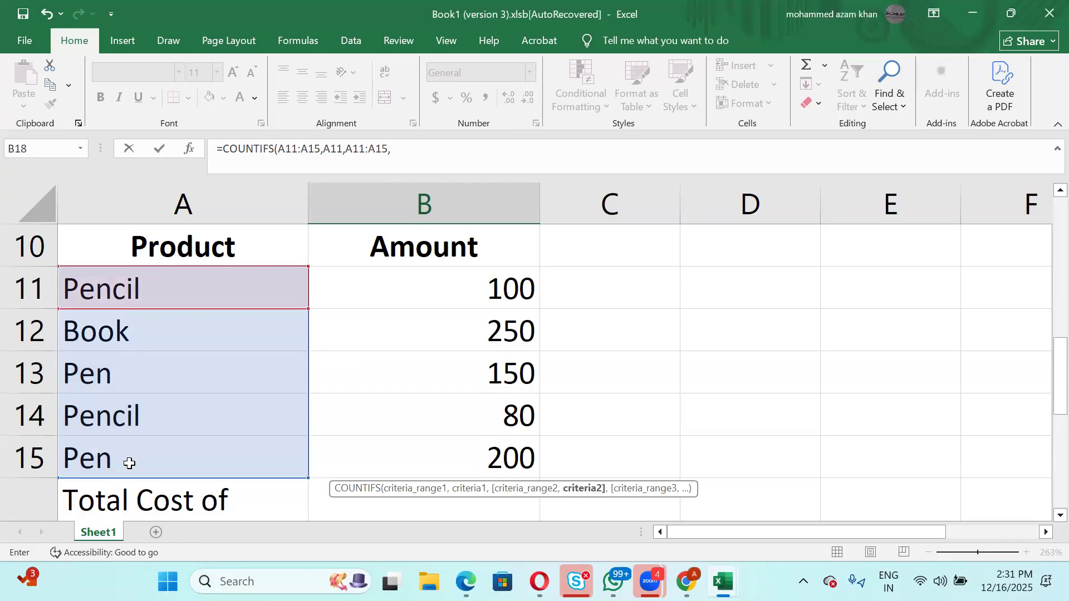
{"action": "left_click", "coordinate": [126, 330]}
Add A11:A15 as the third criteria range with cell A13, the Pen entry, as its criterion, and enter the COUNTIFS formula.
{"action": "type", "text": ","}
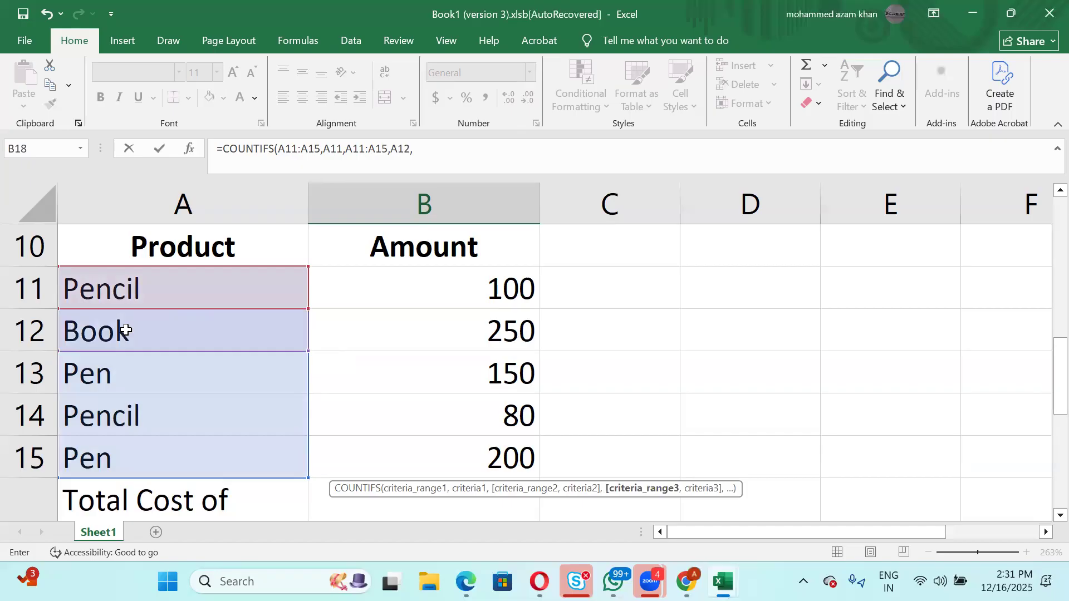
{"action": "left_click_drag", "start_coordinate": [119, 281], "coordinate": [133, 447]}
{"action": "type", "text": ","}
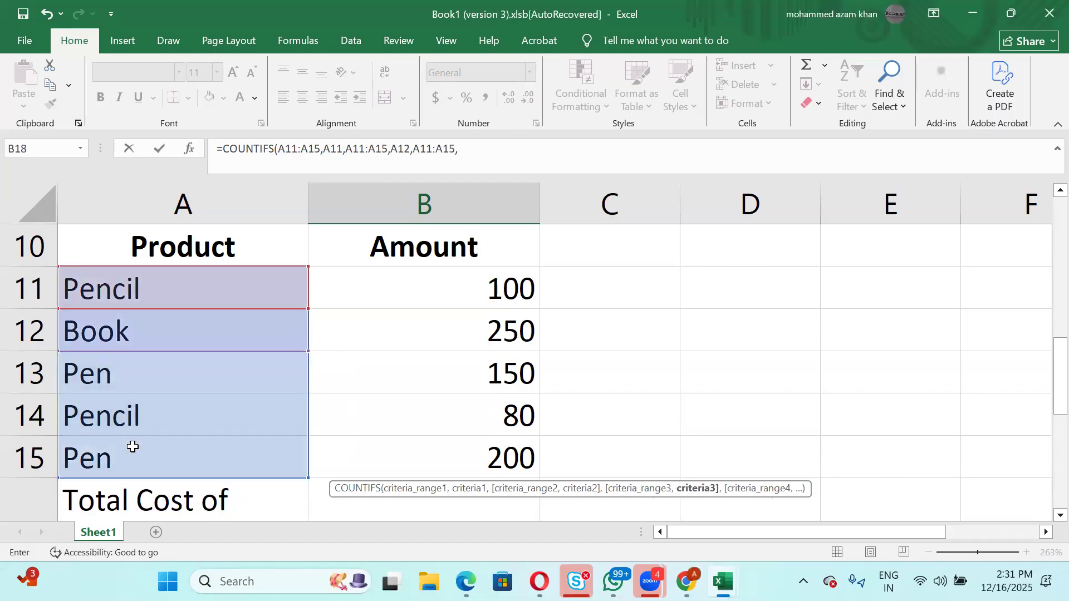
{"action": "left_click", "coordinate": [113, 373]}
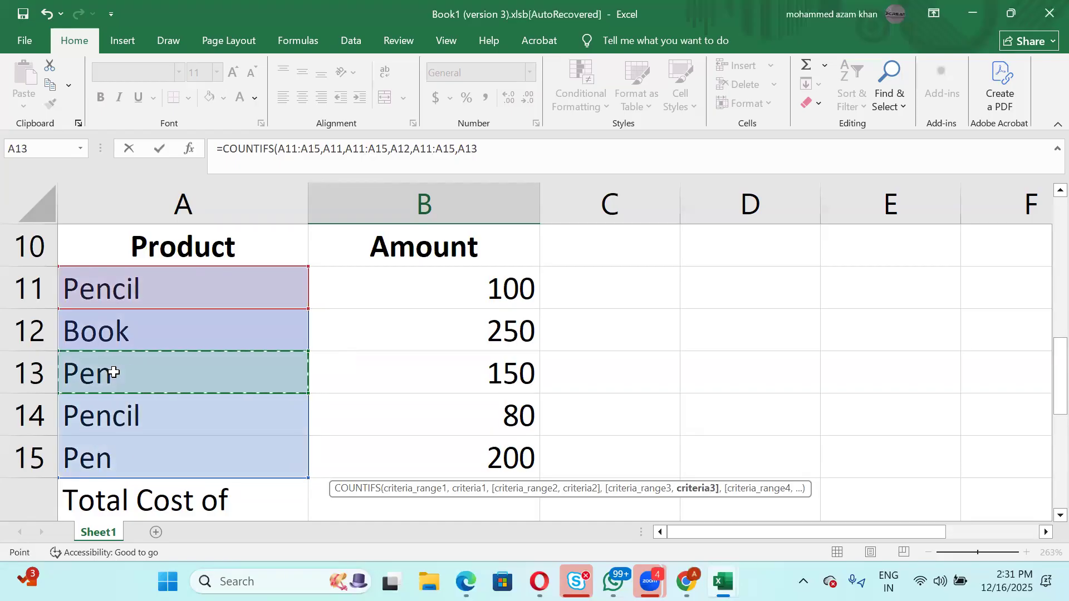
{"action": "key", "text": "Return"}
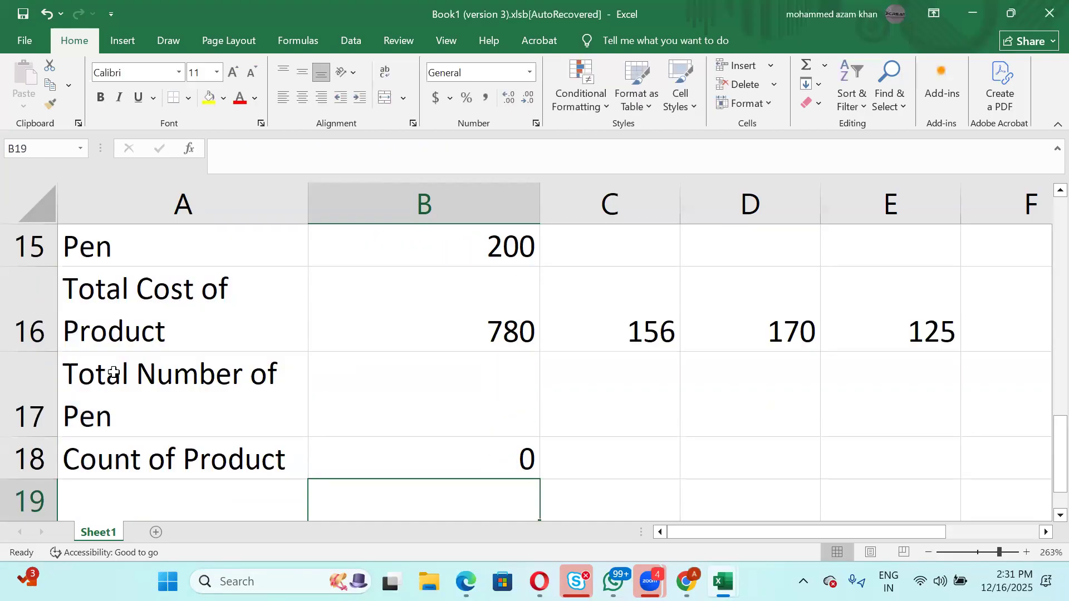
Open the COUNTIFS formula in B18 for editing and examine each of its range and criterion arguments.
{"action": "left_click_drag", "start_coordinate": [113, 373], "coordinate": [305, 445]}
{"action": "double_click", "coordinate": [414, 464]}
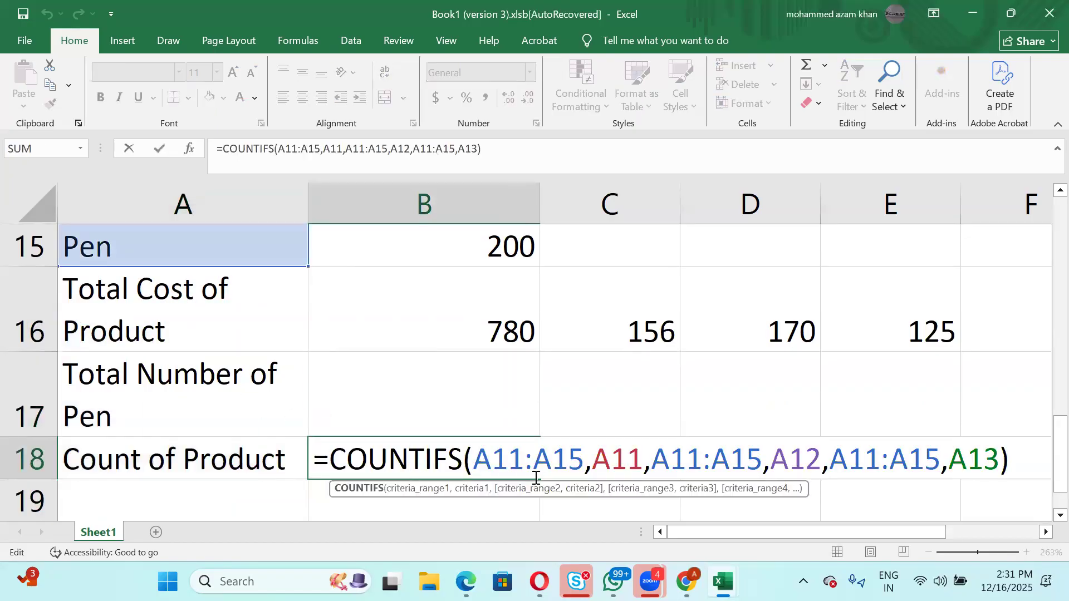
{"action": "left_click", "coordinate": [478, 461]}
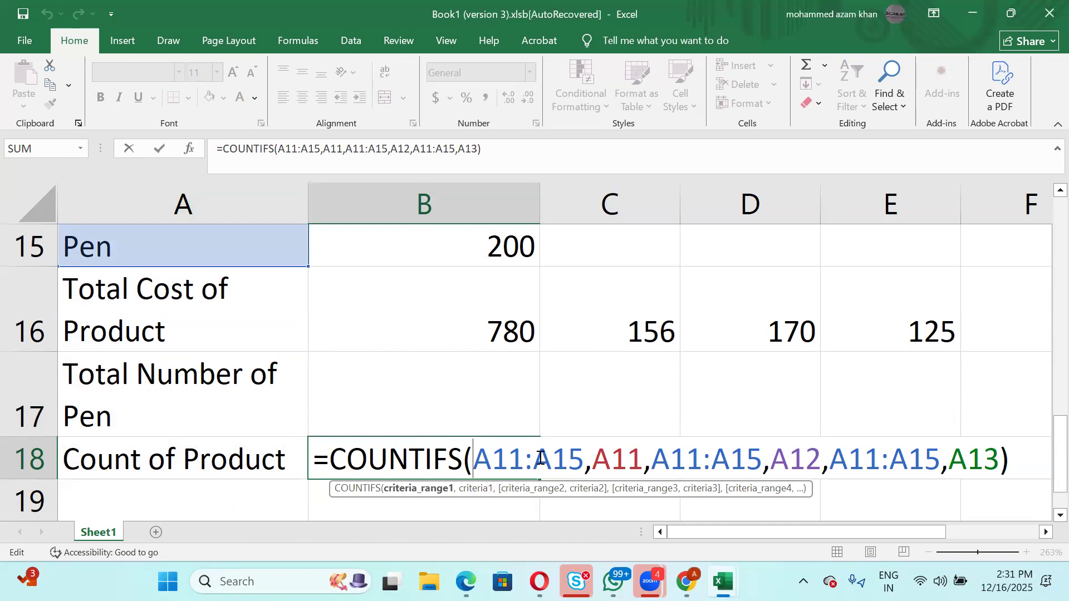
{"action": "left_click", "coordinate": [602, 456]}
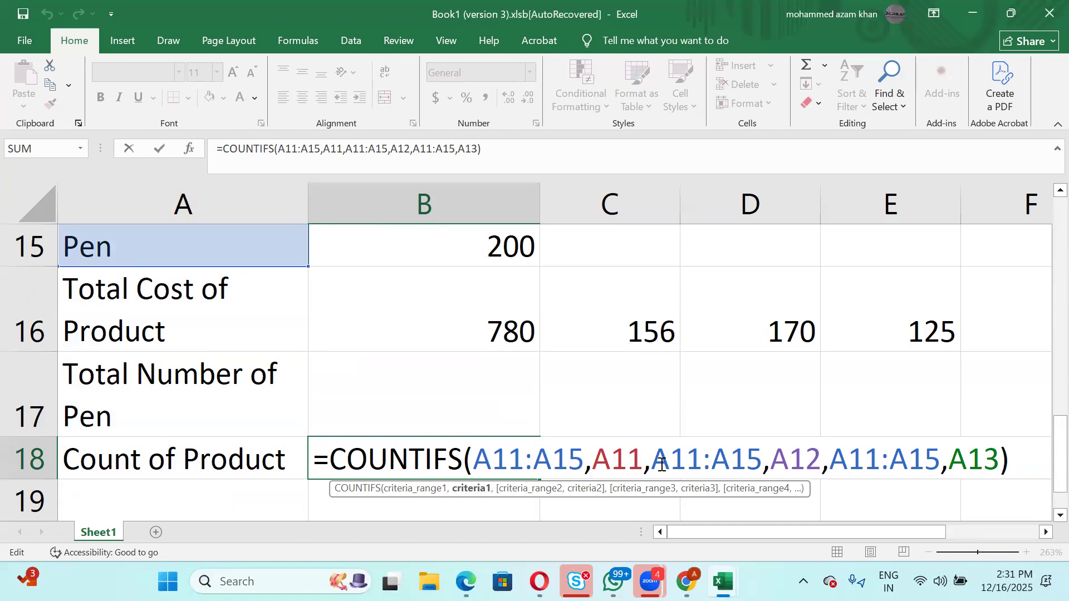
{"action": "left_click", "coordinate": [687, 460]}
{"action": "left_click", "coordinate": [816, 452]}
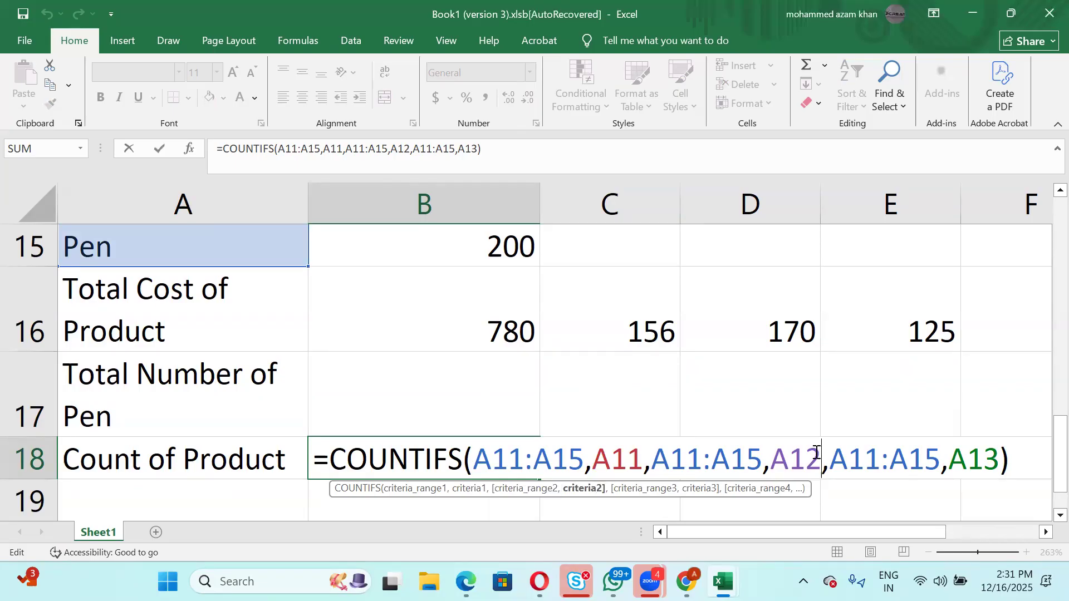
{"action": "left_click", "coordinate": [948, 453]}
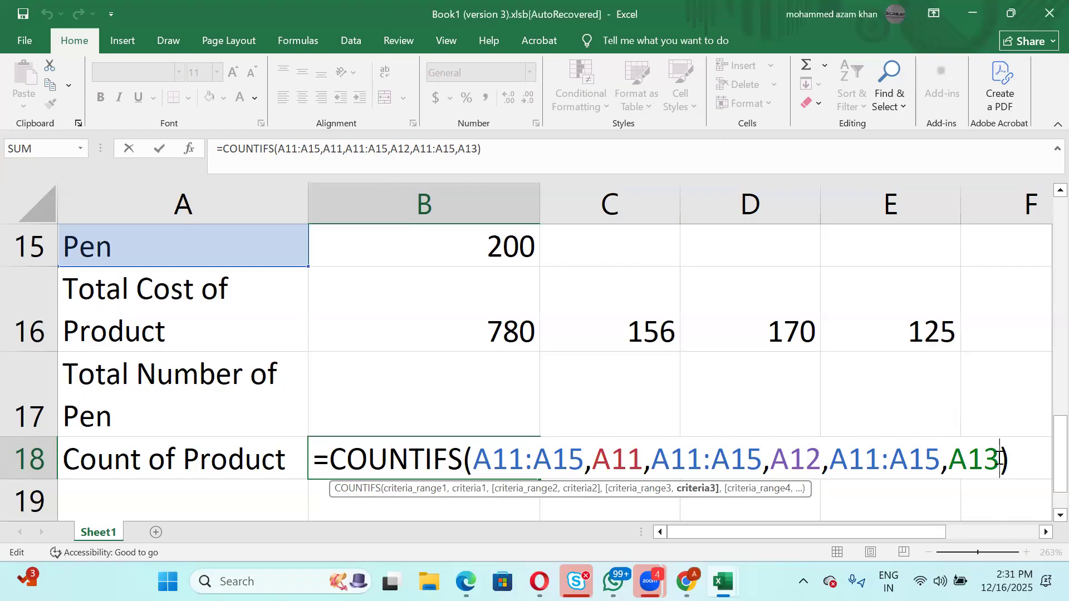
Remove every argument after the first criteria range A11:A15 from the COUNTIFS formula in B18.
{"action": "key", "text": "BackSpace"}
{"action": "key", "text": "BackSpace"}
{"action": "key", "text": "BackSpace"}
{"action": "key", "text": "BackSpace"}
{"action": "key", "text": "BackSpace"}
{"action": "key", "text": "BackSpace"}
{"action": "key", "text": "BackSpace"}
{"action": "key", "text": "BackSpace"}
{"action": "key", "text": "BackSpace"}
{"action": "key", "text": "BackSpace"}
{"action": "key", "text": "BackSpace"}
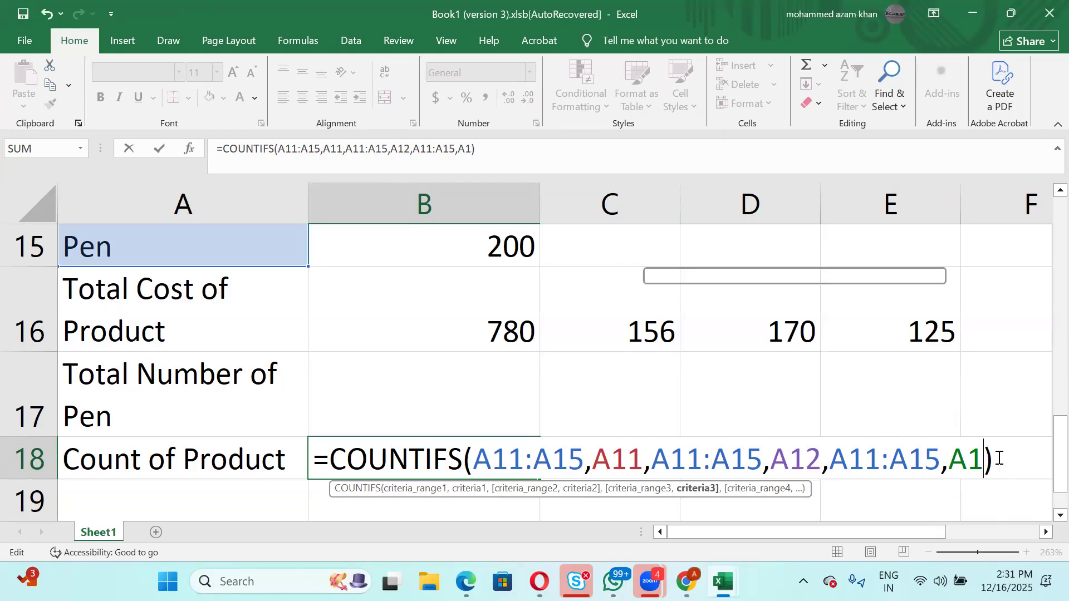
{"action": "key", "text": "BackSpace"}
{"action": "key", "text": "BackSpace"}
{"action": "key", "text": "BackSpace"}
{"action": "key", "text": "BackSpace"}
{"action": "key", "text": "BackSpace"}
{"action": "key", "text": "BackSpace"}
{"action": "key", "text": "BackSpace"}
{"action": "key", "text": "BackSpace"}
{"action": "key", "text": "BackSpace"}
{"action": "key", "text": "BackSpace"}
{"action": "key", "text": "BackSpace"}
{"action": "key", "text": "BackSpace"}
{"action": "key", "text": "BackSpace"}
{"action": "key", "text": "BackSpace"}
{"action": "key", "text": "BackSpace"}
{"action": "key", "text": "BackSpace"}
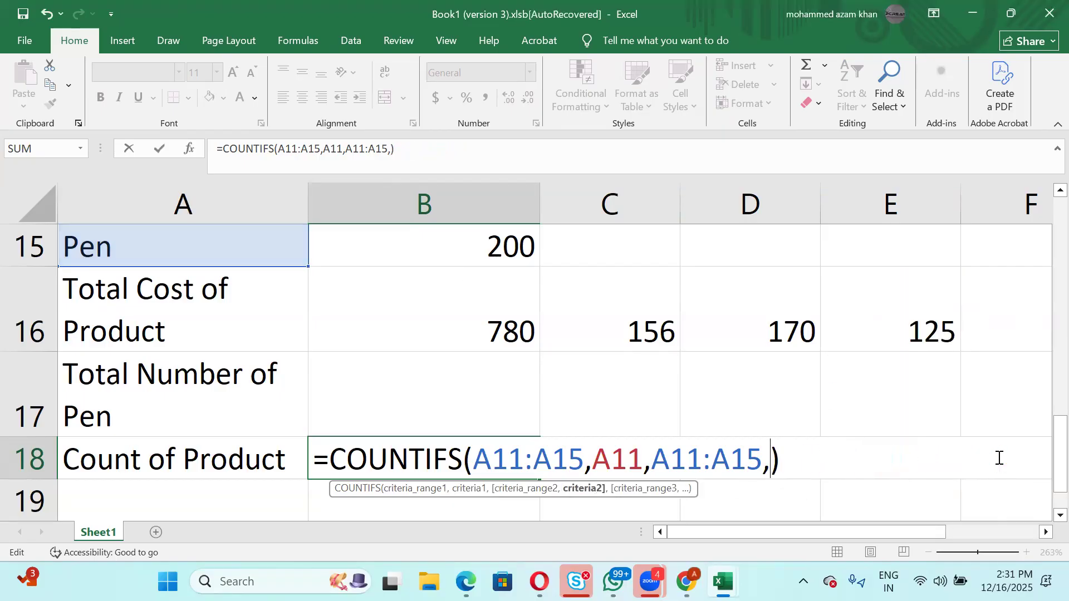
{"action": "key", "text": "BackSpace"}
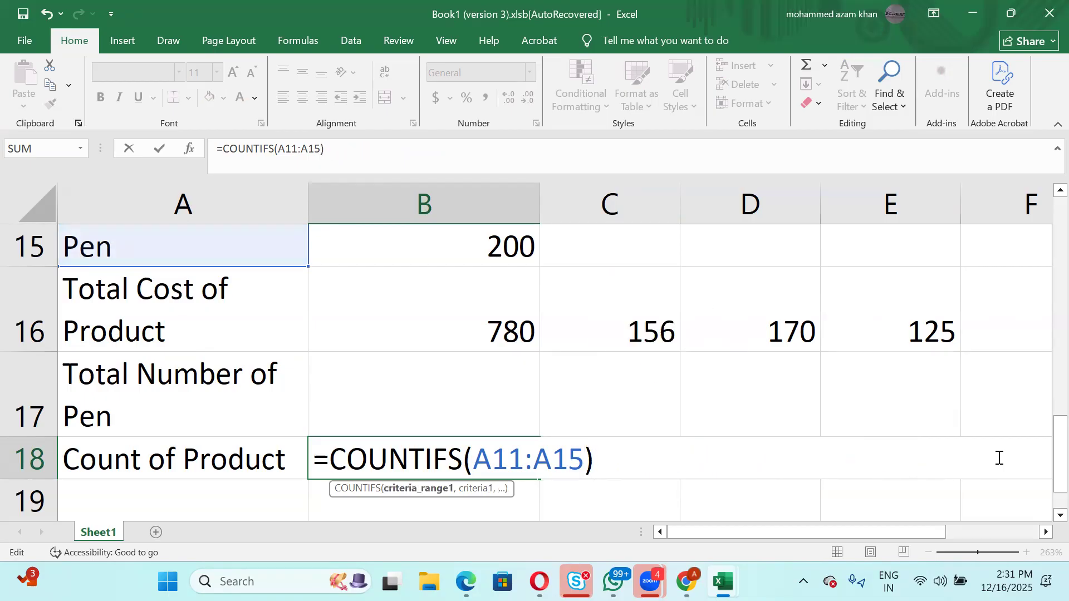
Complete the COUNTIFS formula with criterion A11, plus range A11:A15 with criterion A12 and range A11:A15 with criterion A13.
{"action": "type", "text": ","}
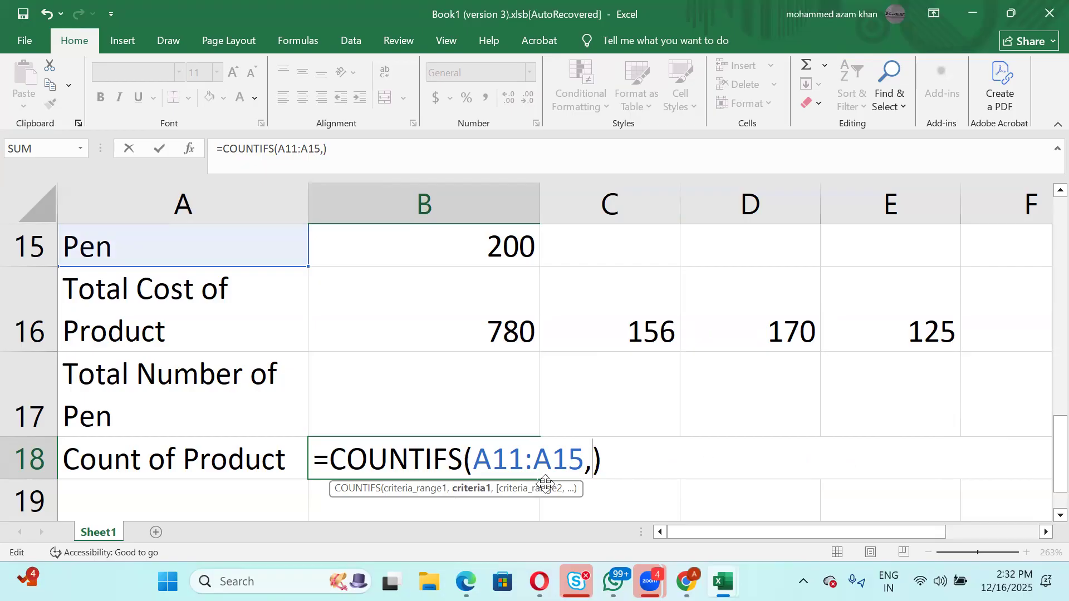
{"action": "scroll", "coordinate": [227, 374], "scroll_direction": "up", "scroll_amount": 2}
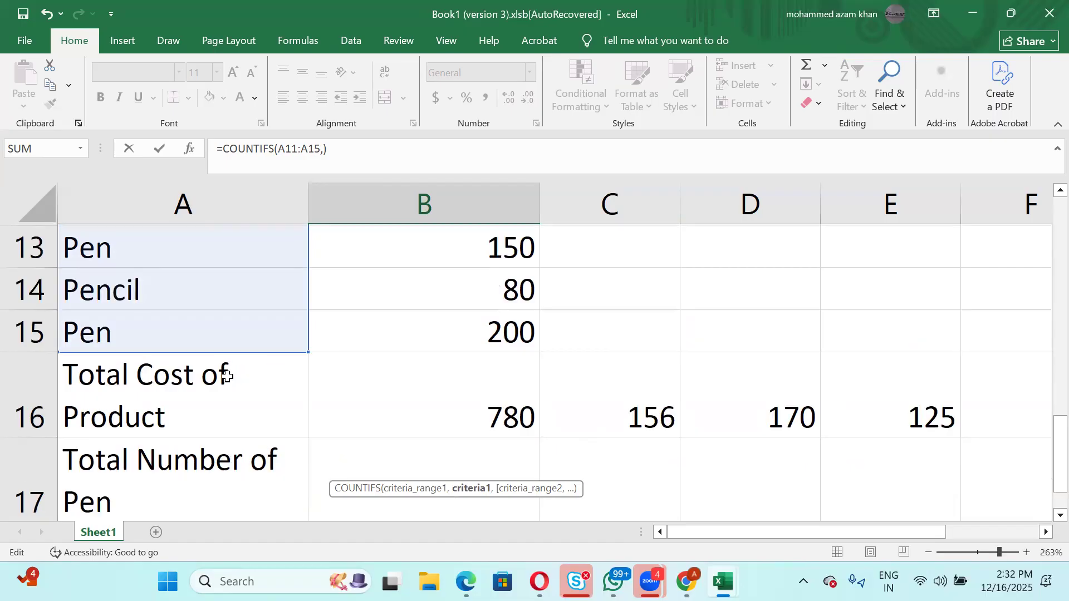
{"action": "left_click", "coordinate": [161, 329]}
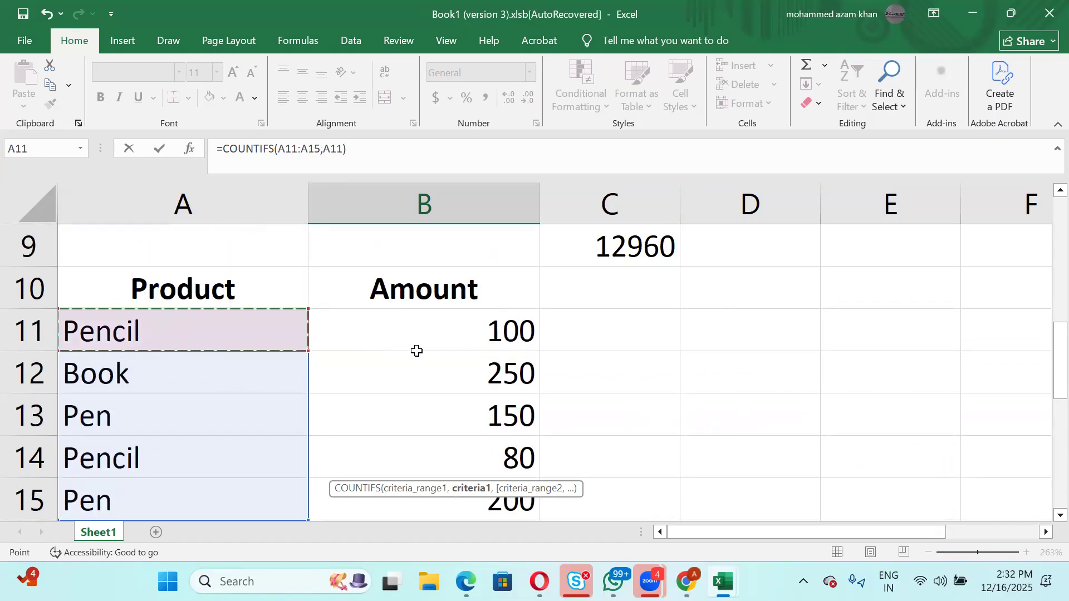
{"action": "type", "text": ","}
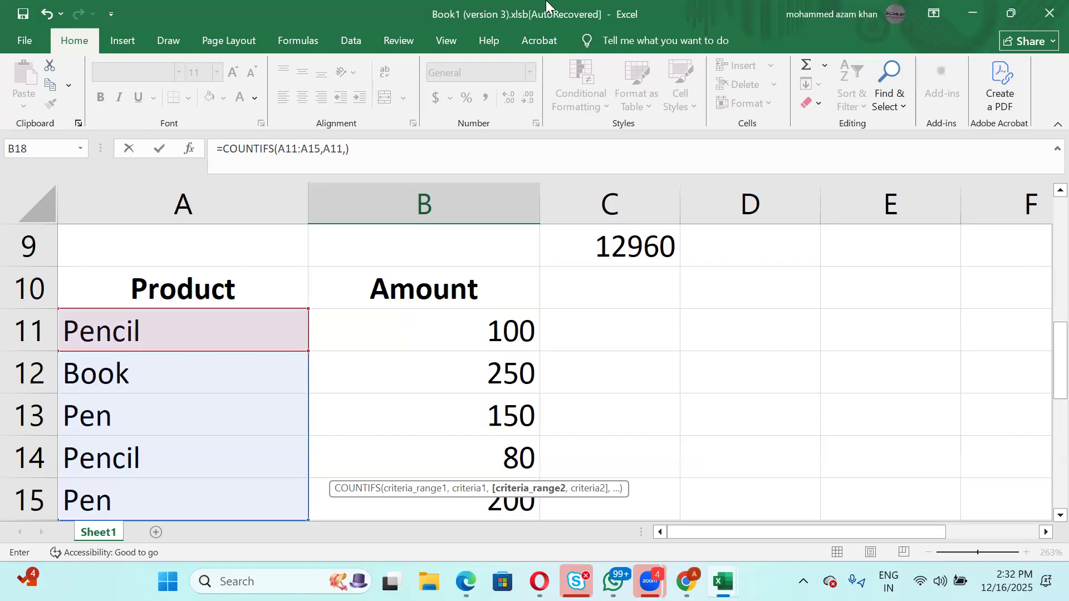
{"action": "type", "text": "A11:A15,A12,A11:A15,A13"}
{"action": "key", "text": "Return"}
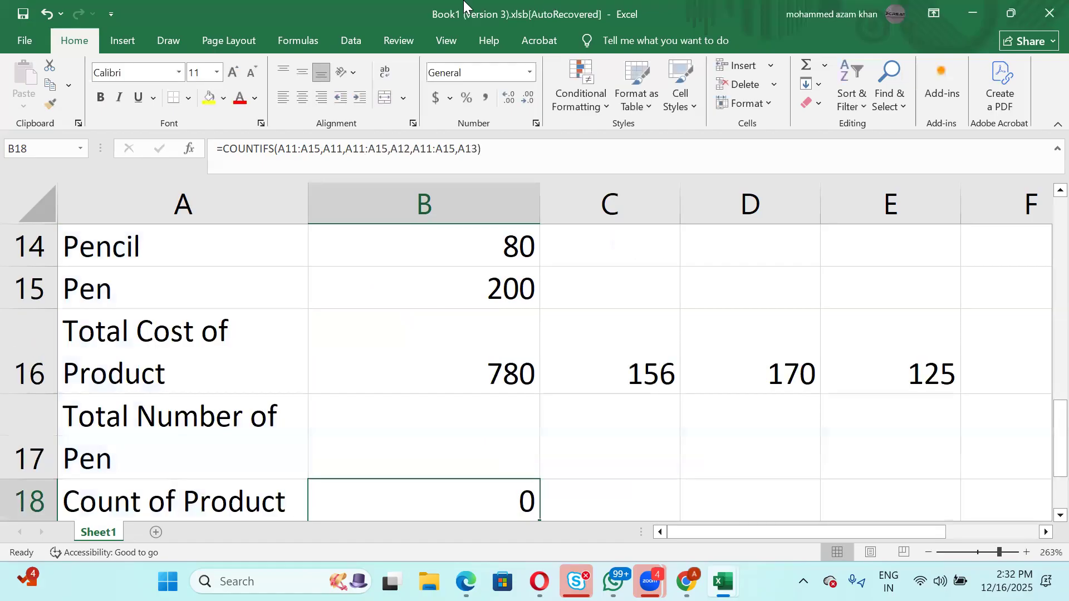
Replace the Count of Product formula in B18 with a COUNT of the product names in A11:A15.
{"action": "scroll", "coordinate": [399, 318], "scroll_direction": "up", "scroll_amount": 2}
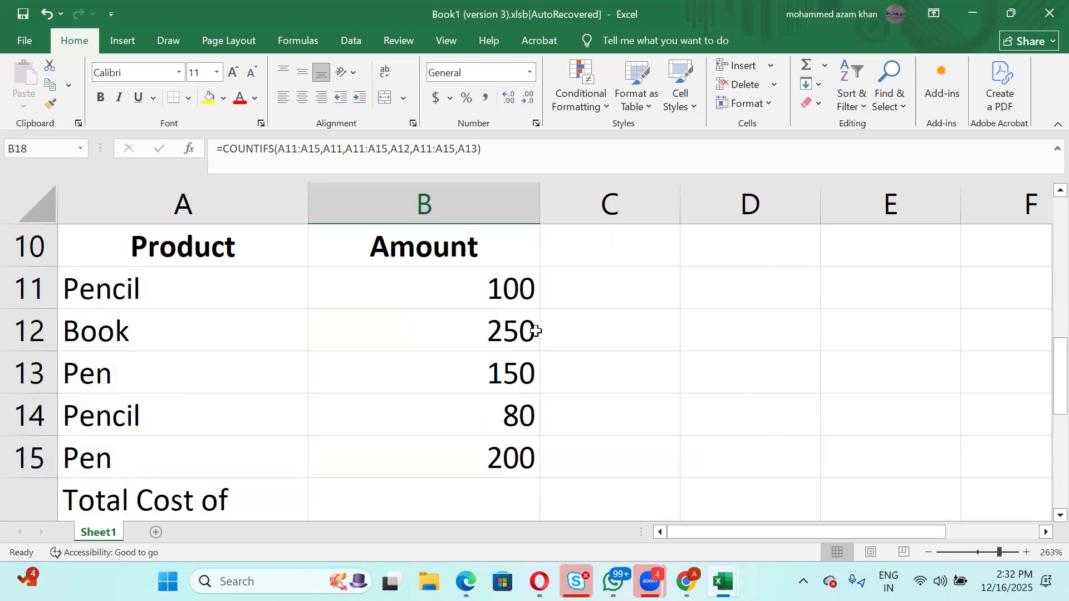
{"action": "scroll", "coordinate": [498, 454], "scroll_direction": "down", "scroll_amount": 1}
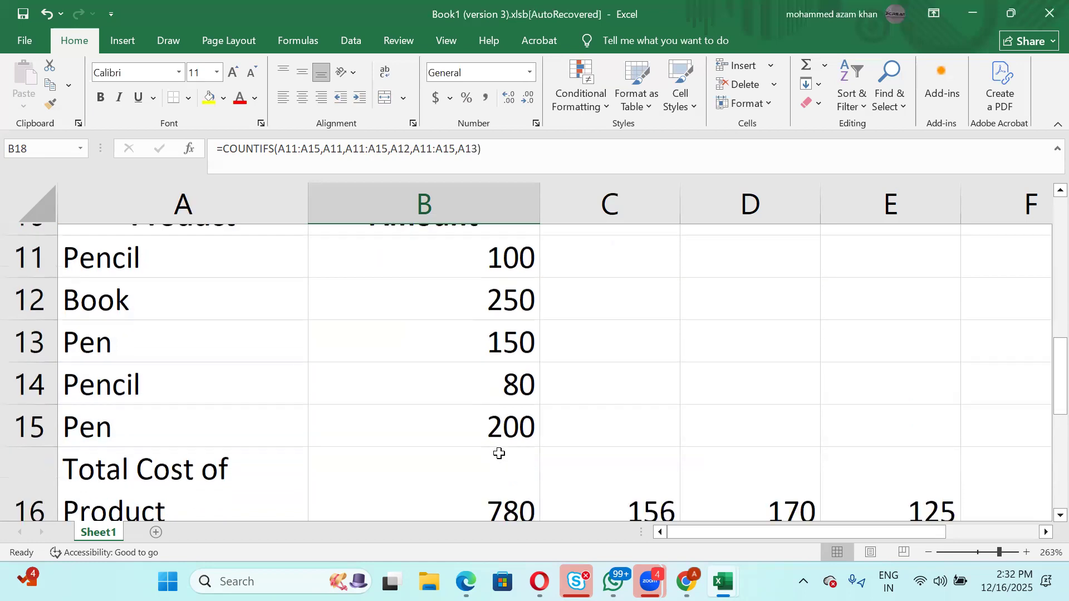
{"action": "scroll", "coordinate": [498, 454], "scroll_direction": "down", "scroll_amount": 1}
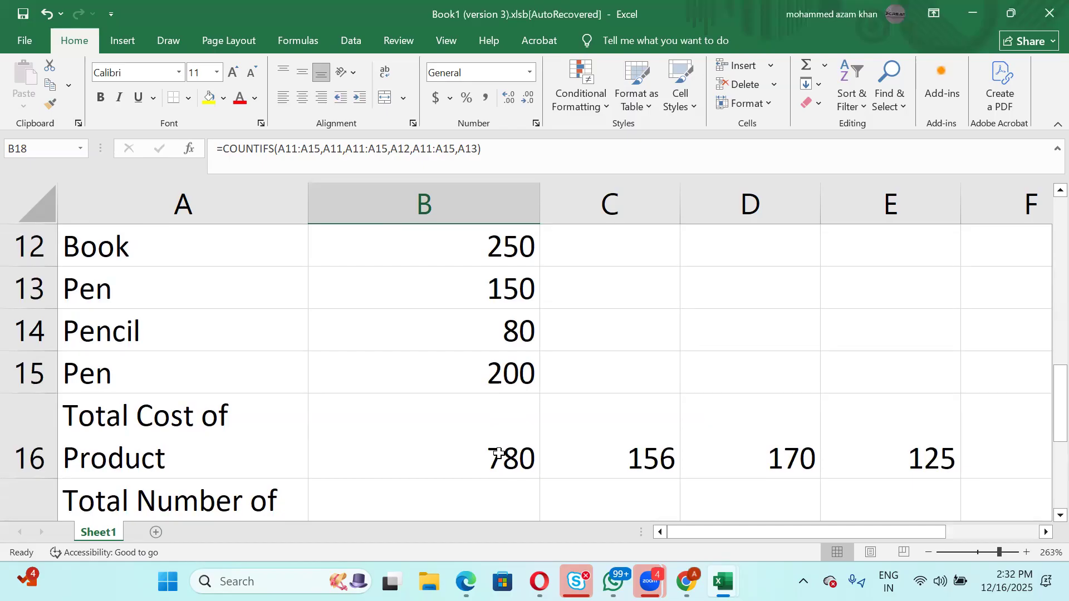
{"action": "scroll", "coordinate": [526, 457], "scroll_direction": "down", "scroll_amount": 1}
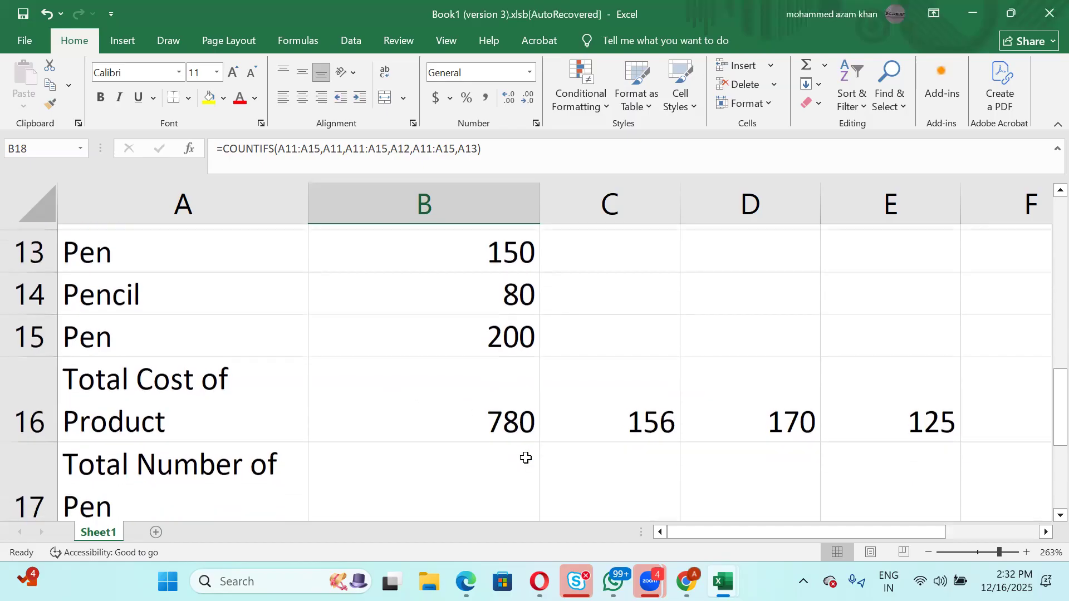
{"action": "left_click", "coordinate": [245, 479]}
{"action": "scroll", "coordinate": [246, 482], "scroll_direction": "down", "scroll_amount": 3}
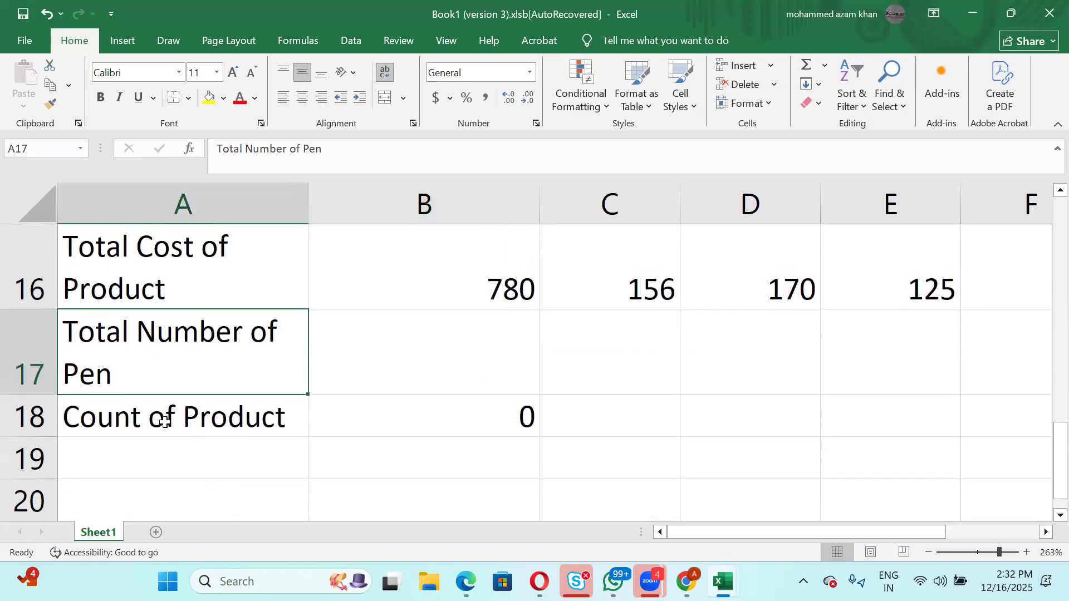
{"action": "left_click", "coordinate": [421, 425]}
{"action": "type", "text": "="}
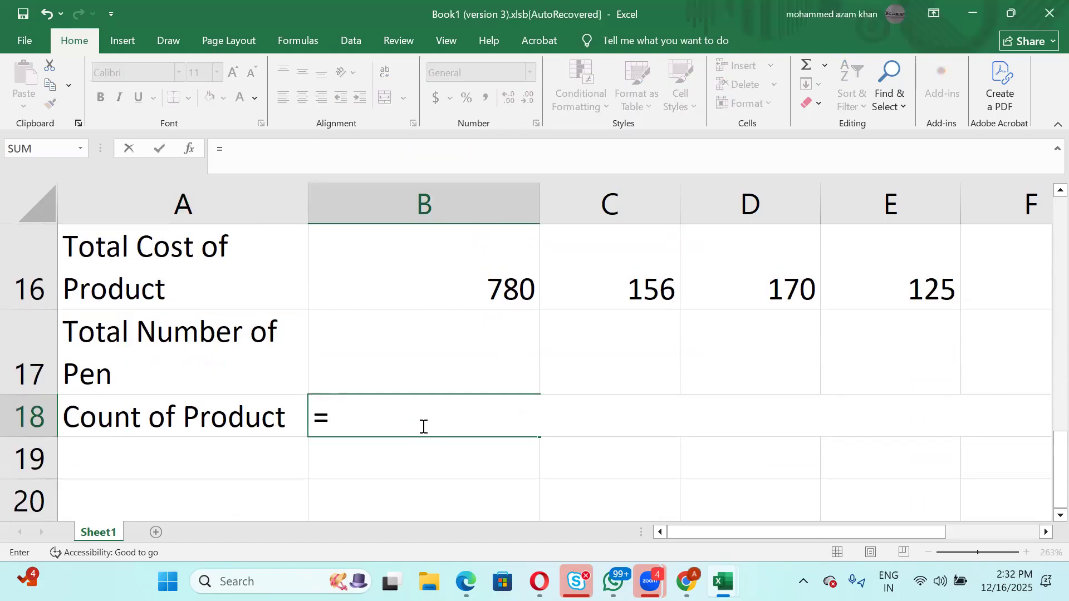
{"action": "type", "text": "count"}
{"action": "key", "text": "Tab"}
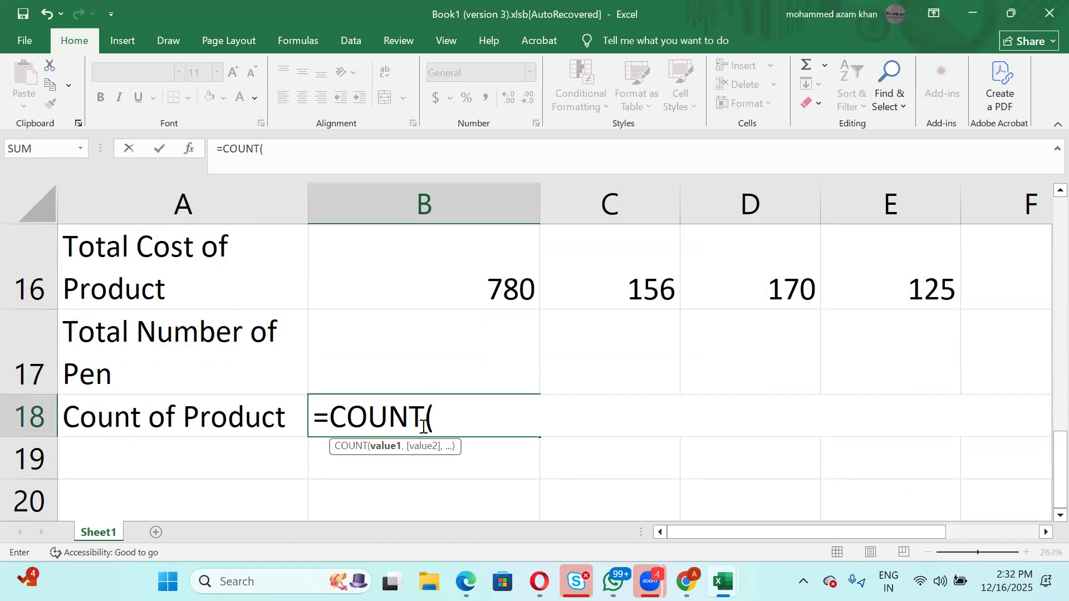
{"action": "scroll", "coordinate": [423, 426], "scroll_direction": "up", "scroll_amount": 2}
{"action": "left_click", "coordinate": [227, 370]}
{"action": "left_click_drag", "start_coordinate": [227, 370], "coordinate": [205, 392]}
{"action": "key", "text": "Return"}
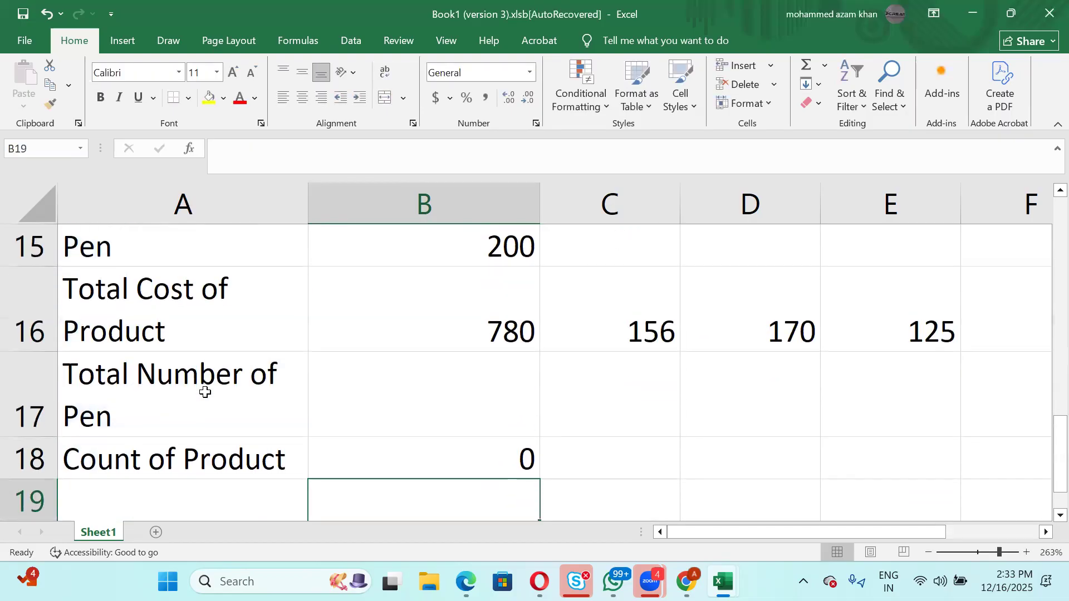
Open the COUNT formula in B18, check its range, and leave B18 selected.
{"action": "double_click", "coordinate": [417, 445]}
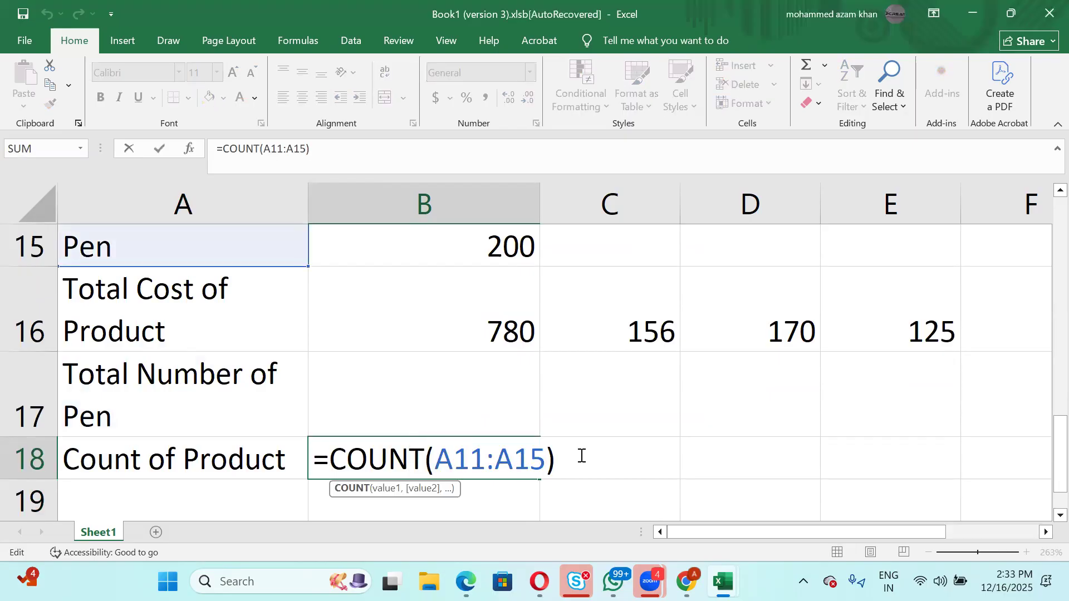
{"action": "key", "text": "Return"}
{"action": "left_click", "coordinate": [549, 448]}
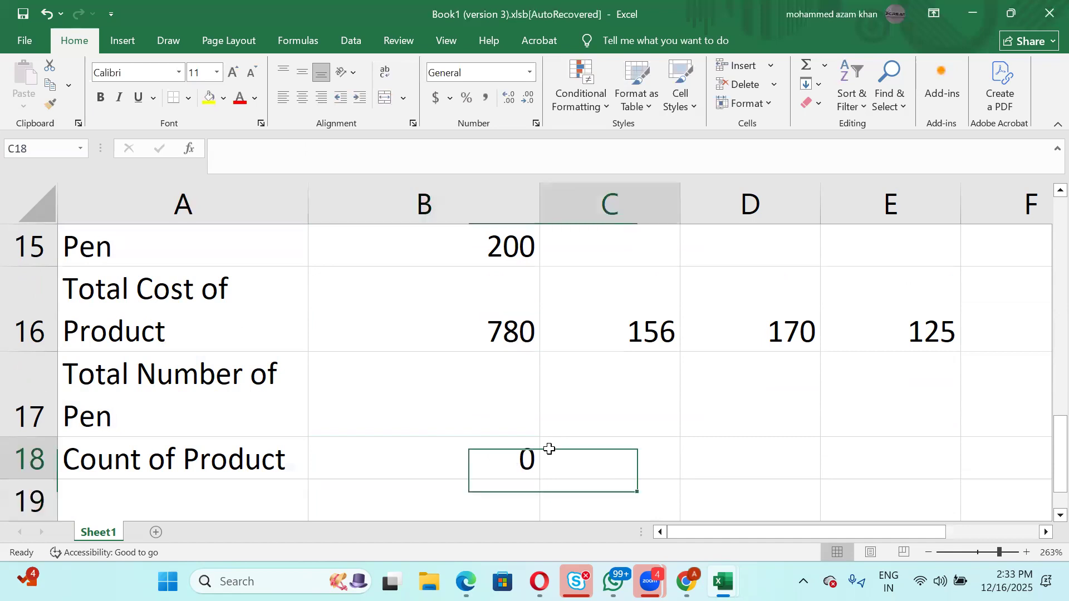
{"action": "left_click", "coordinate": [424, 474]}
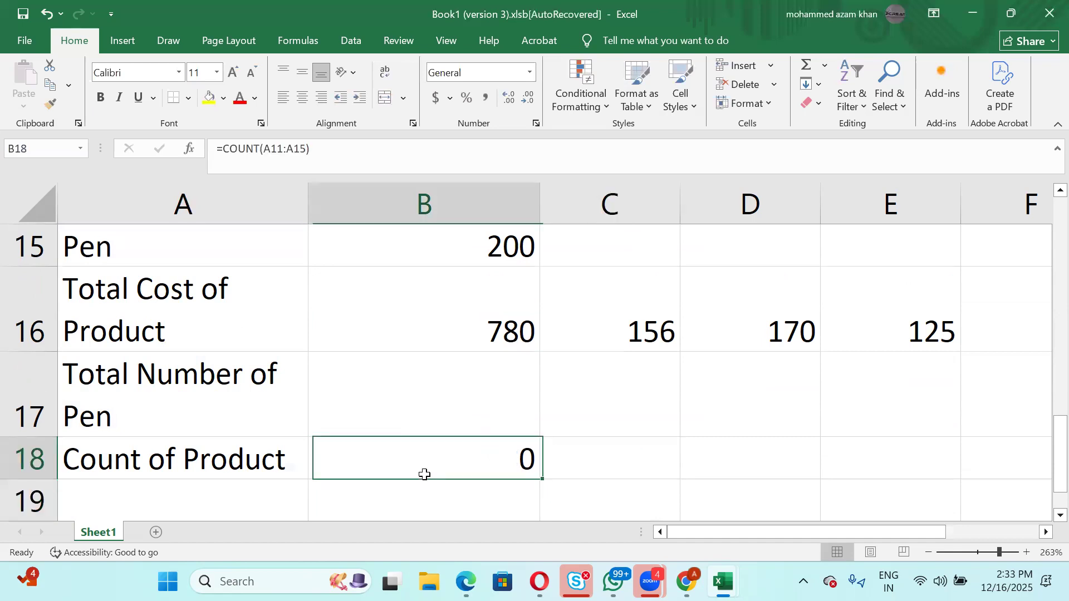
Apply the Number format with no decimal places to B18 and recheck its COUNT formula.
{"action": "left_click", "coordinate": [530, 73]}
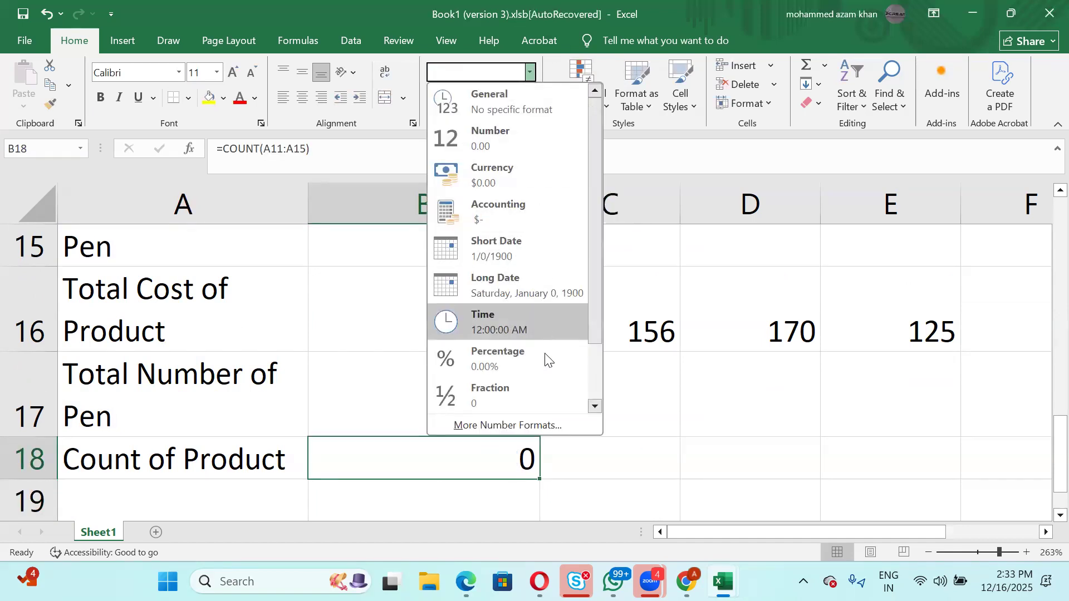
{"action": "left_click", "coordinate": [533, 137]}
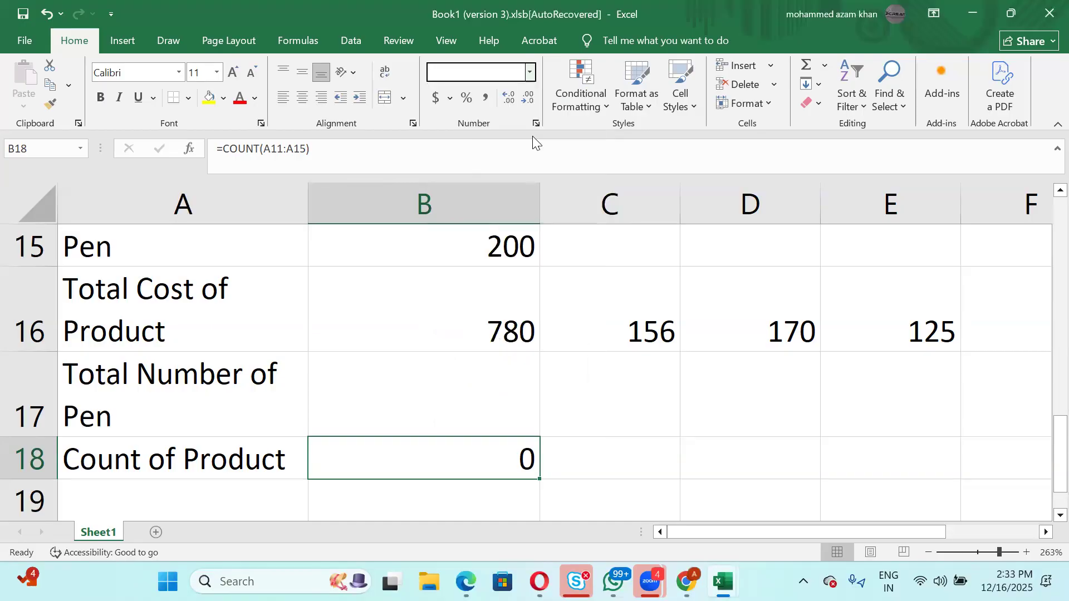
{"action": "left_click", "coordinate": [533, 98]}
{"action": "left_click", "coordinate": [534, 98]}
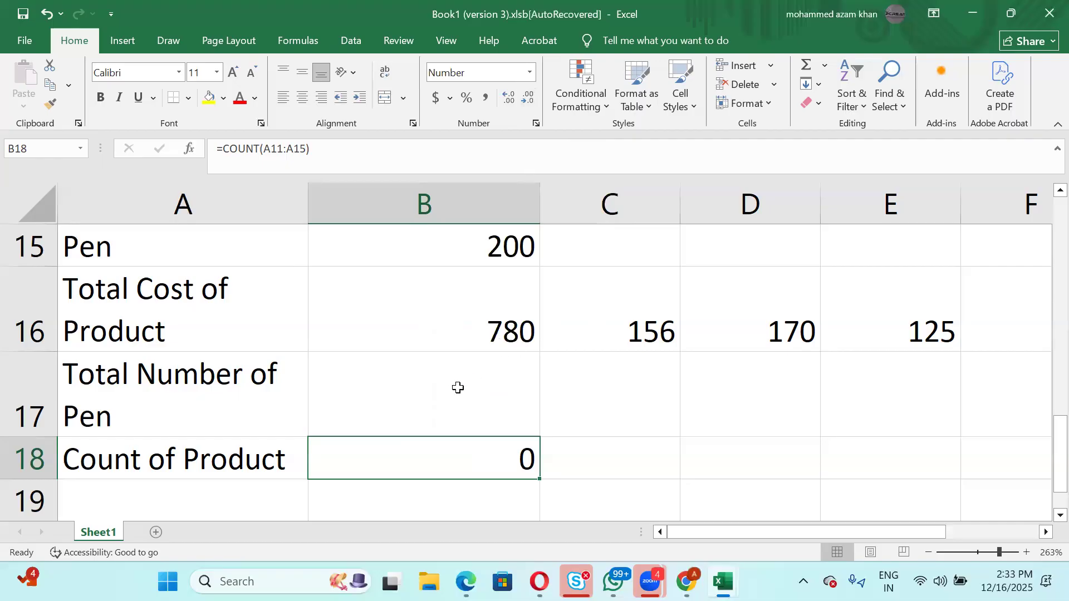
{"action": "double_click", "coordinate": [423, 445]}
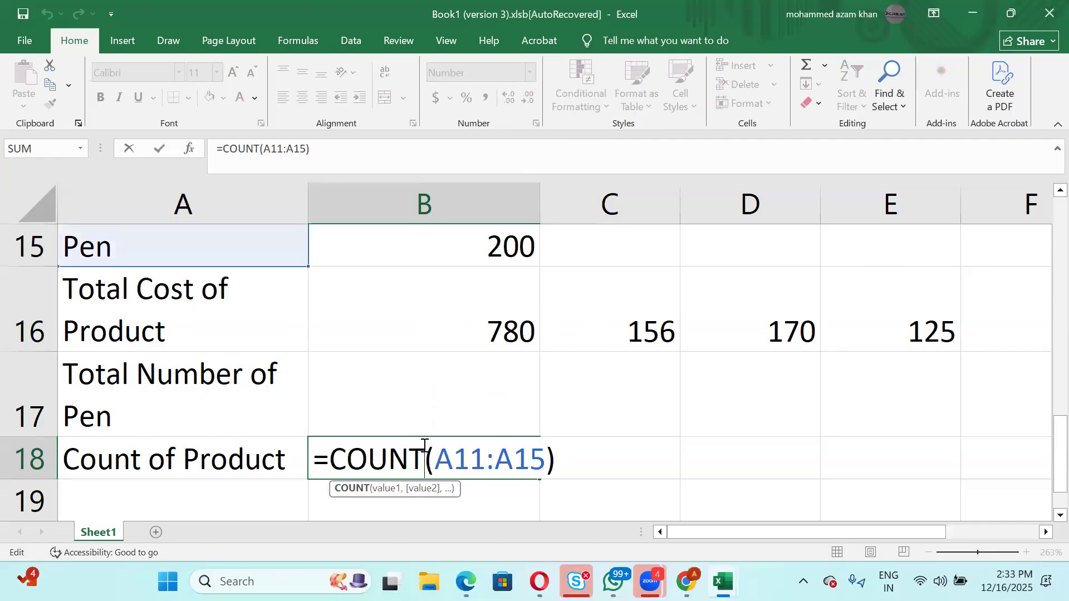
{"action": "key", "text": "Return"}
Enter a COUNT formula over the product names A11:A15 in cell D11.
{"action": "scroll", "coordinate": [274, 412], "scroll_direction": "up", "scroll_amount": 2}
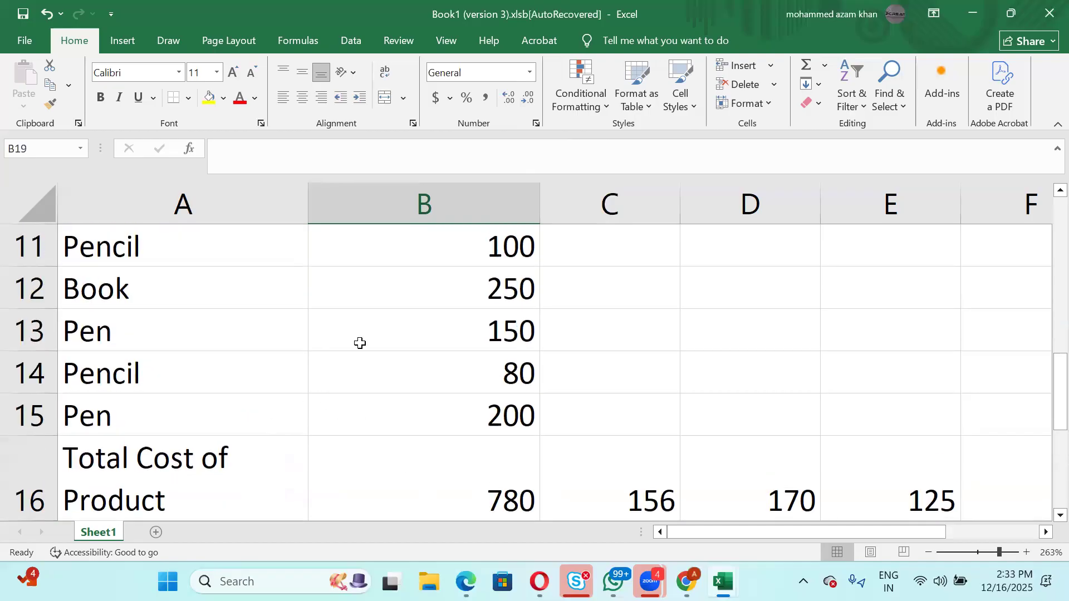
{"action": "scroll", "coordinate": [359, 343], "scroll_direction": "up", "scroll_amount": 1}
{"action": "left_click", "coordinate": [723, 329]}
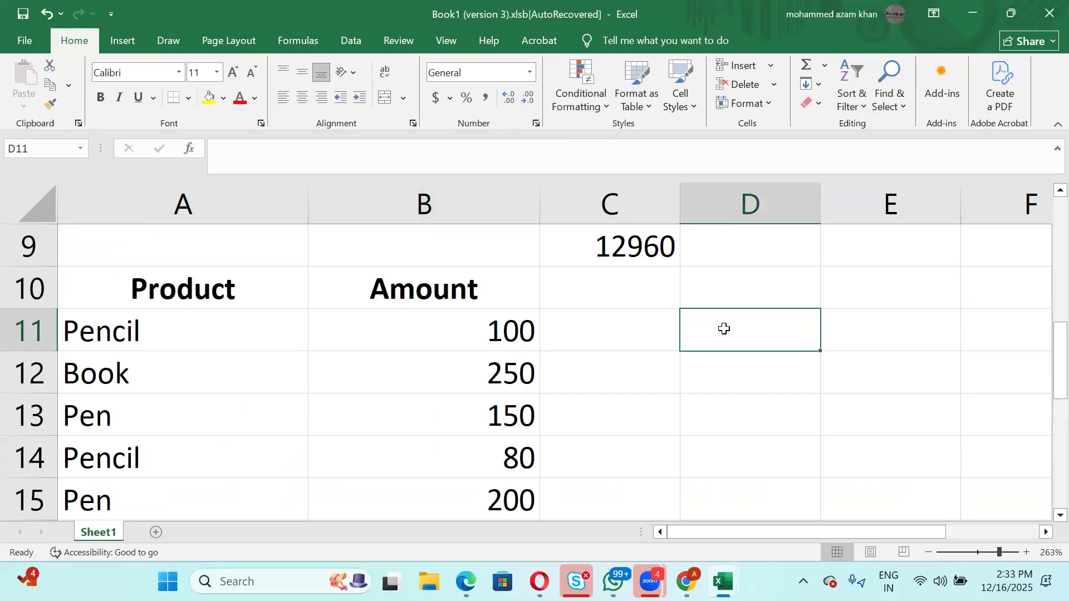
{"action": "type", "text": "=coun"}
{"action": "key", "text": "Tab"}
{"action": "left_click_drag", "start_coordinate": [69, 333], "coordinate": [300, 504]}
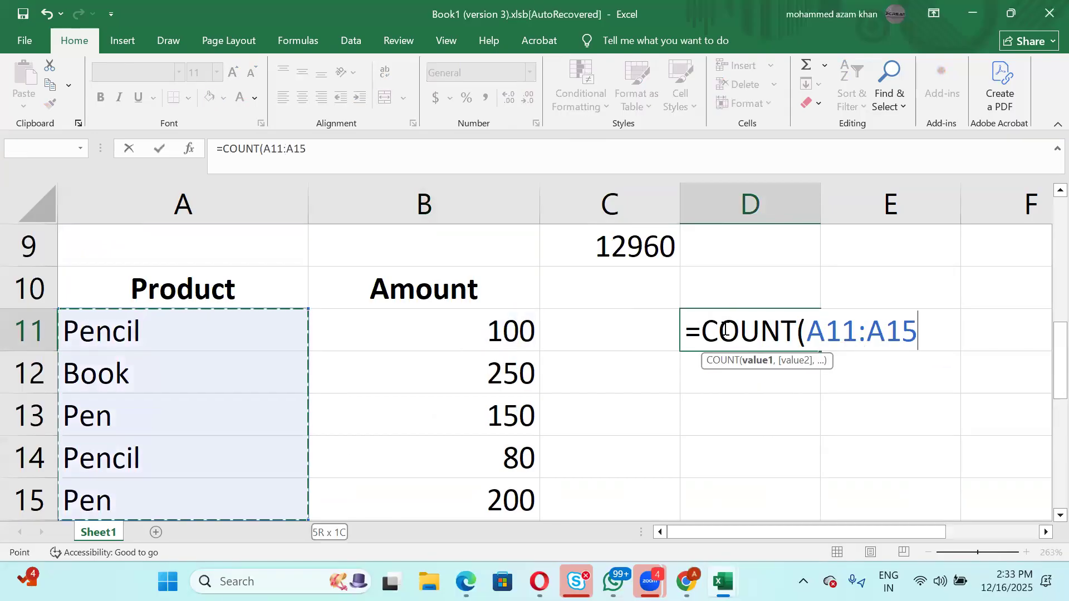
{"action": "key", "text": "Return"}
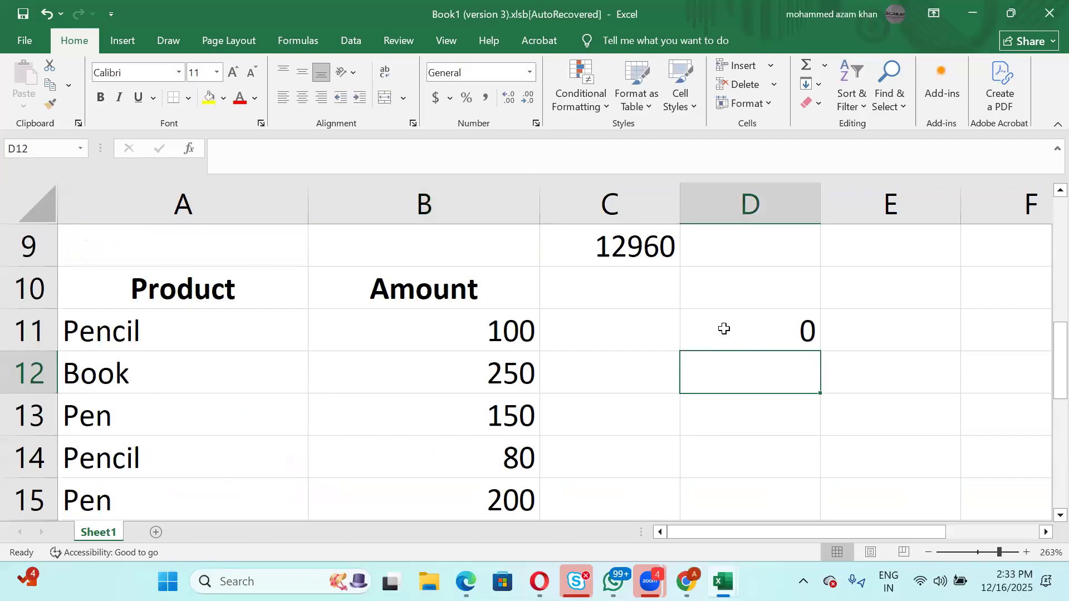
Open the COUNT formula in D11 and examine its function and range argument A11:A15.
{"action": "left_click", "coordinate": [747, 331]}
{"action": "double_click", "coordinate": [747, 332]}
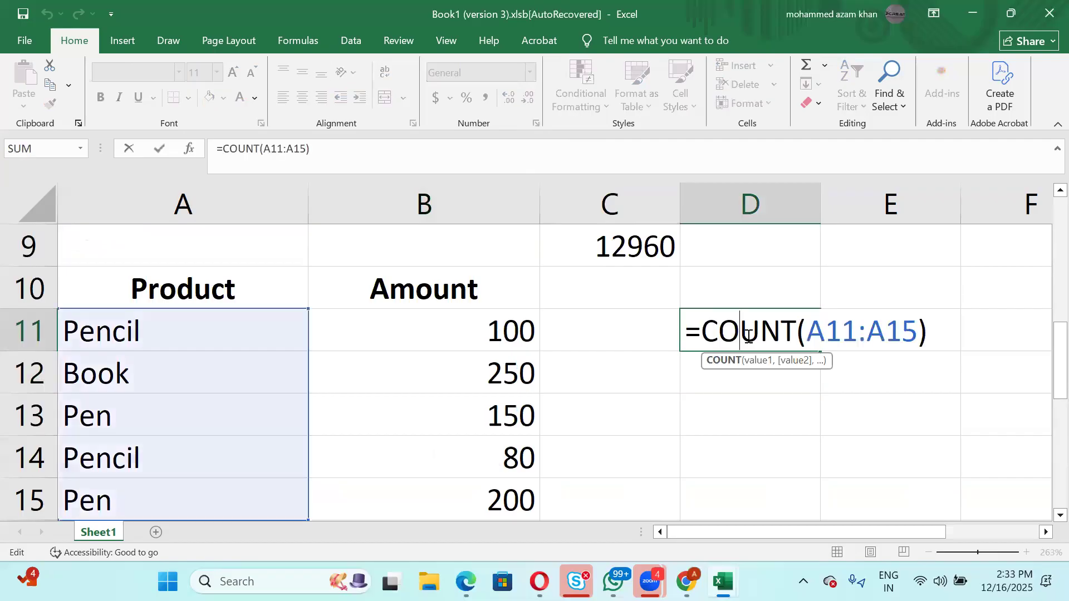
{"action": "scroll", "coordinate": [388, 401], "scroll_direction": "down", "scroll_amount": 1}
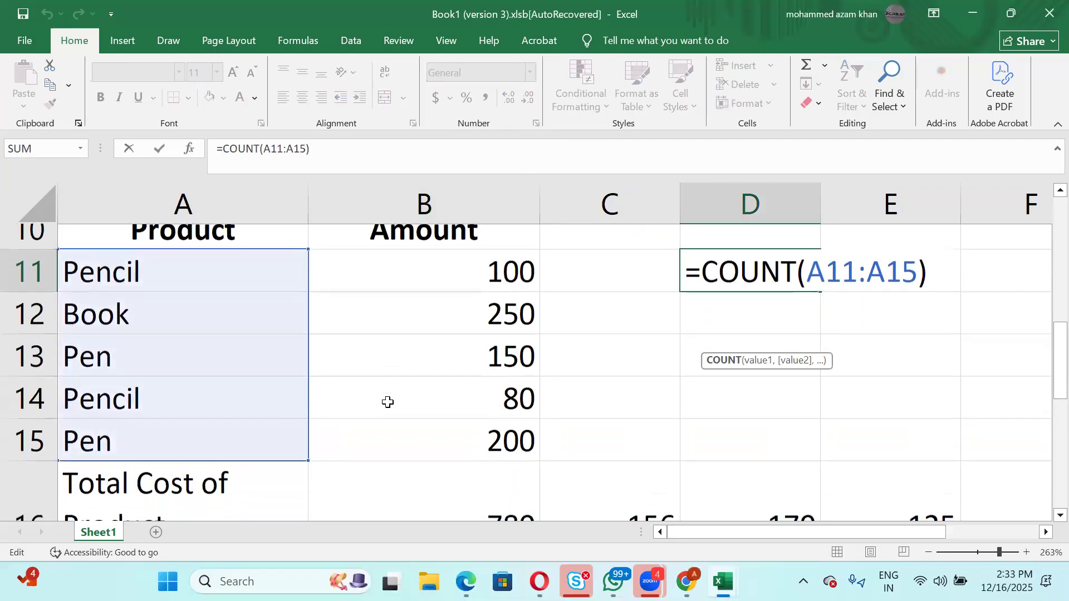
{"action": "scroll", "coordinate": [388, 401], "scroll_direction": "down", "scroll_amount": 1}
{"action": "scroll", "coordinate": [388, 402], "scroll_direction": "up", "scroll_amount": 1}
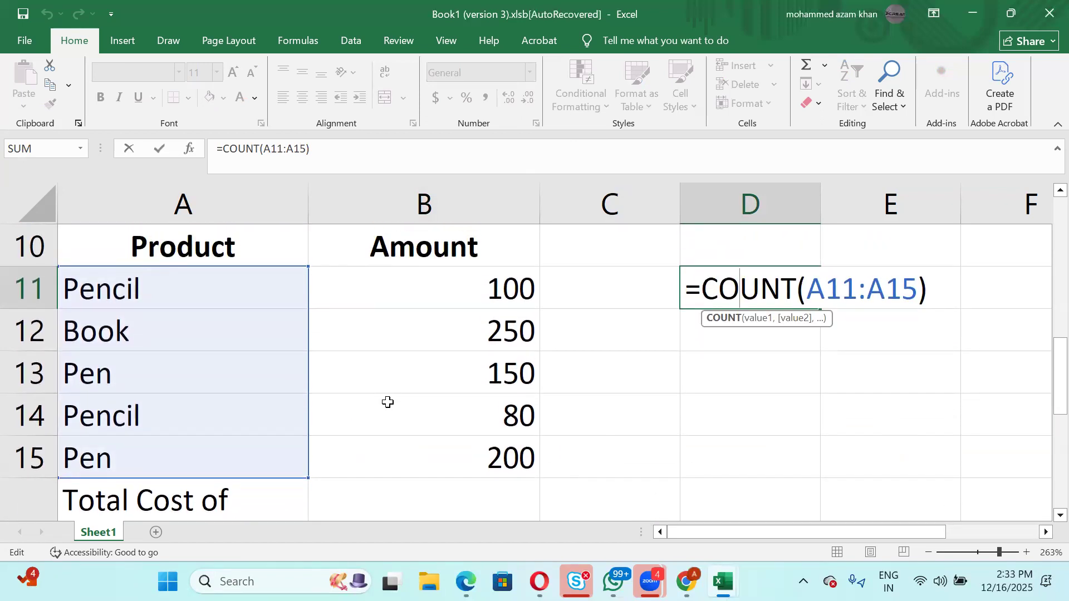
{"action": "left_click", "coordinate": [813, 283]}
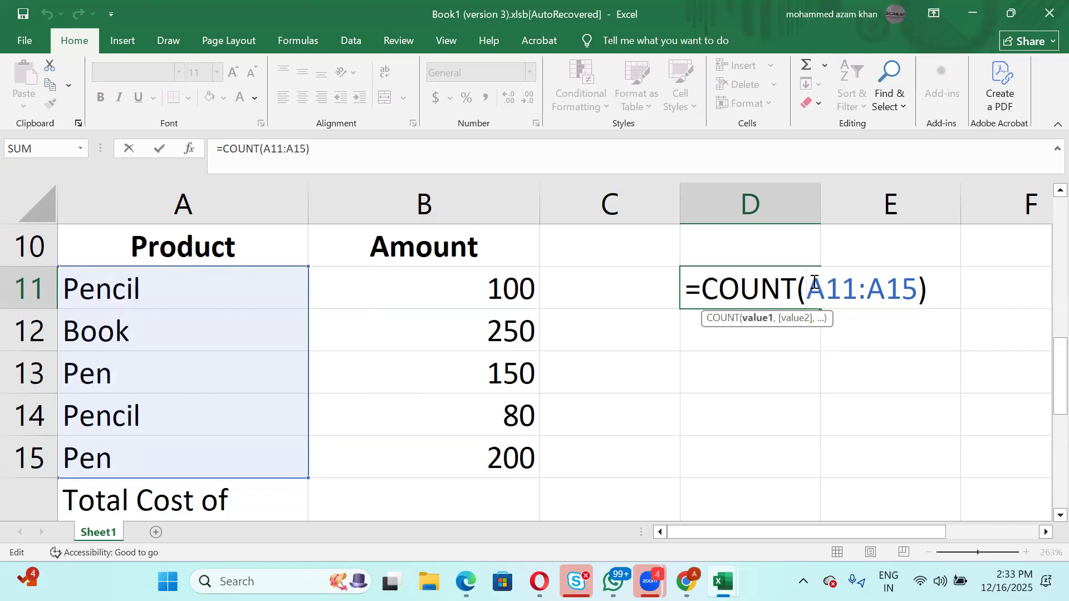
{"action": "key", "text": "Right"}
{"action": "key", "text": "Right"}
{"action": "key", "text": "Right"}
{"action": "key", "text": "Right"}
{"action": "key", "text": "Right"}
{"action": "key", "text": "Right"}
{"action": "key", "text": "Right"}
{"action": "key", "text": "Right"}
{"action": "key", "text": "BackSpace"}
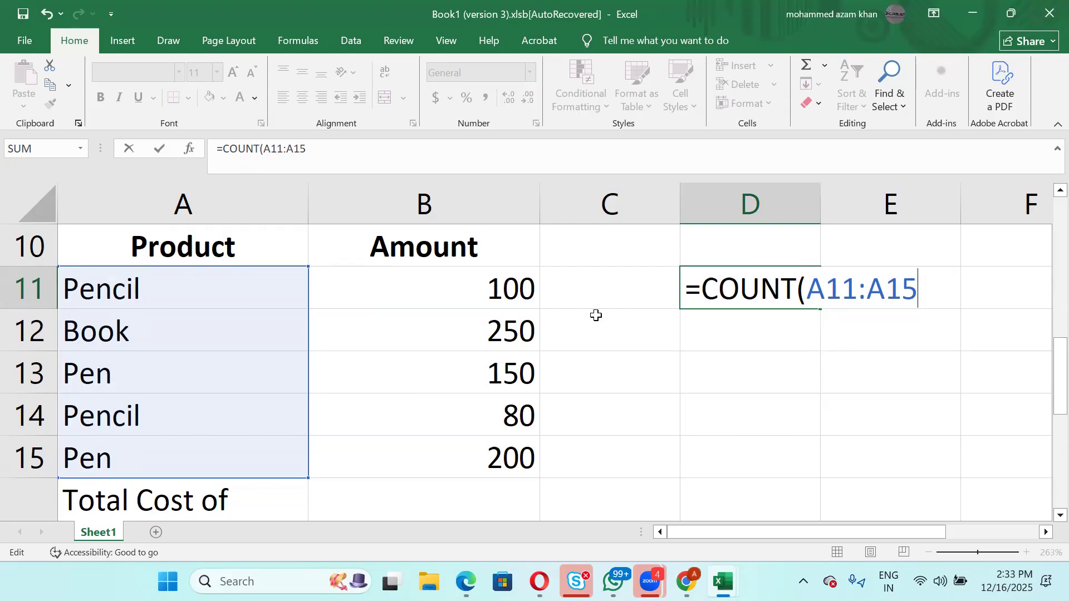
{"action": "left_click", "coordinate": [556, 320]}
Copy the Product and Amount table A10:B15 into a new blank workbook starting at cell A1.
{"action": "left_click_drag", "start_coordinate": [186, 243], "coordinate": [487, 465]}
{"action": "key", "text": "ctrl+c"}
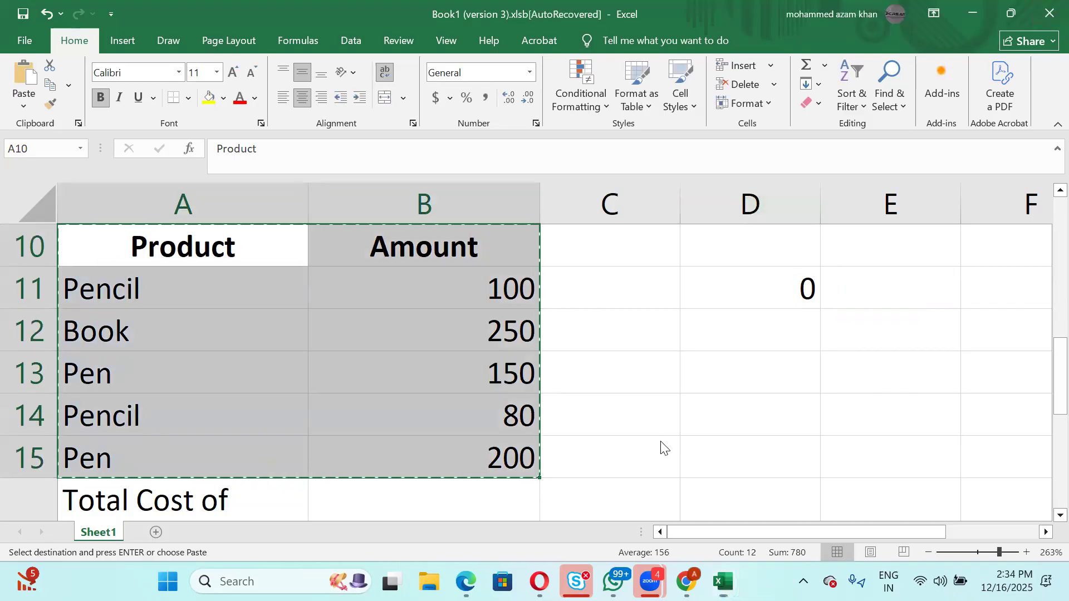
{"action": "key", "text": "super"}
{"action": "type", "text": "excel"}
{"action": "key", "text": "Return"}
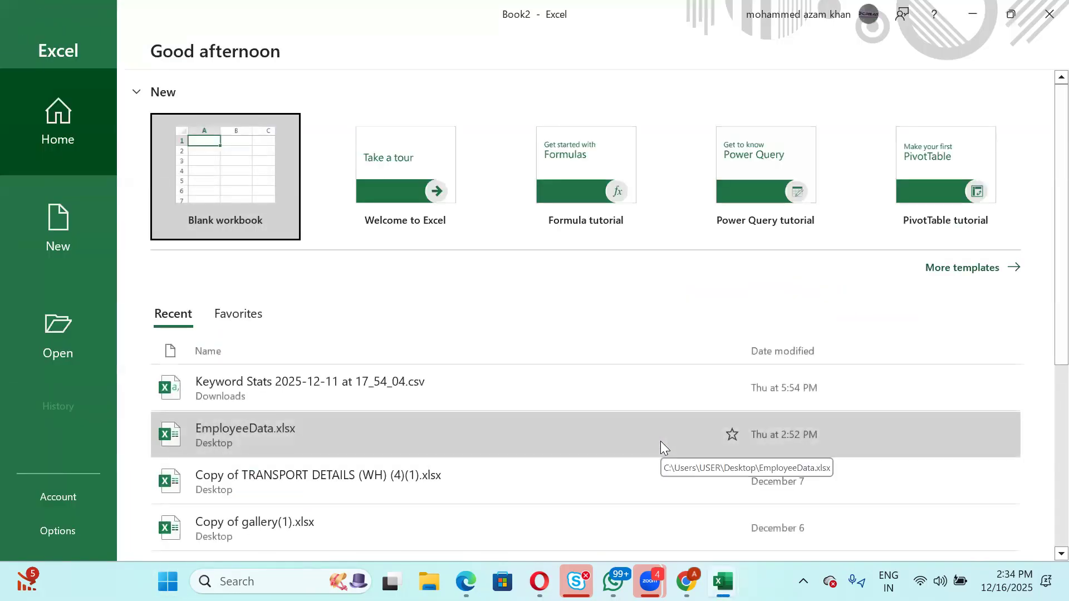
{"action": "left_click", "coordinate": [245, 153]}
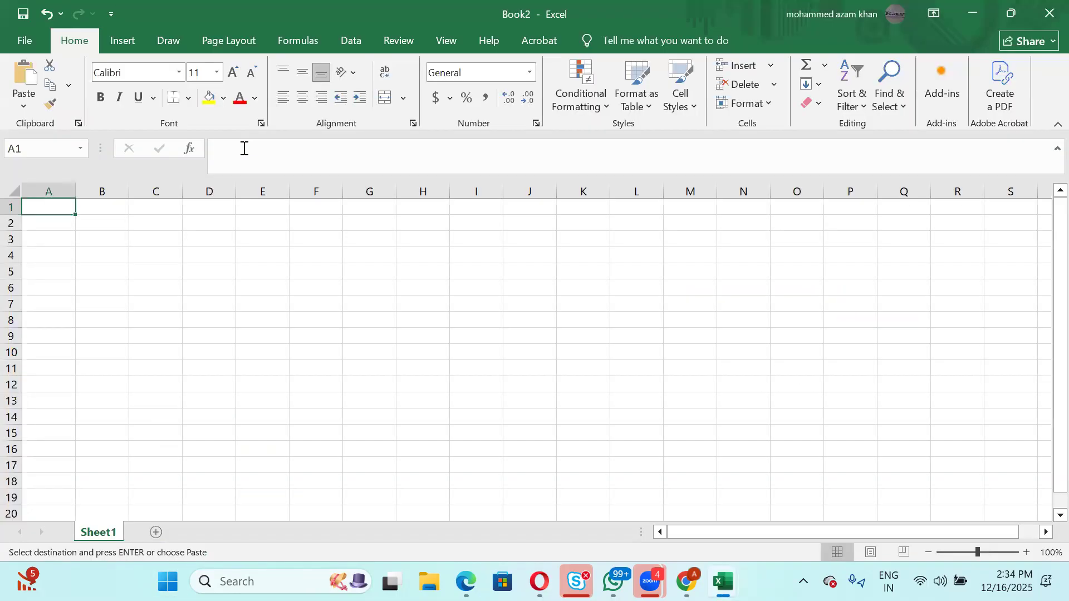
{"action": "key", "text": "ctrl+v"}
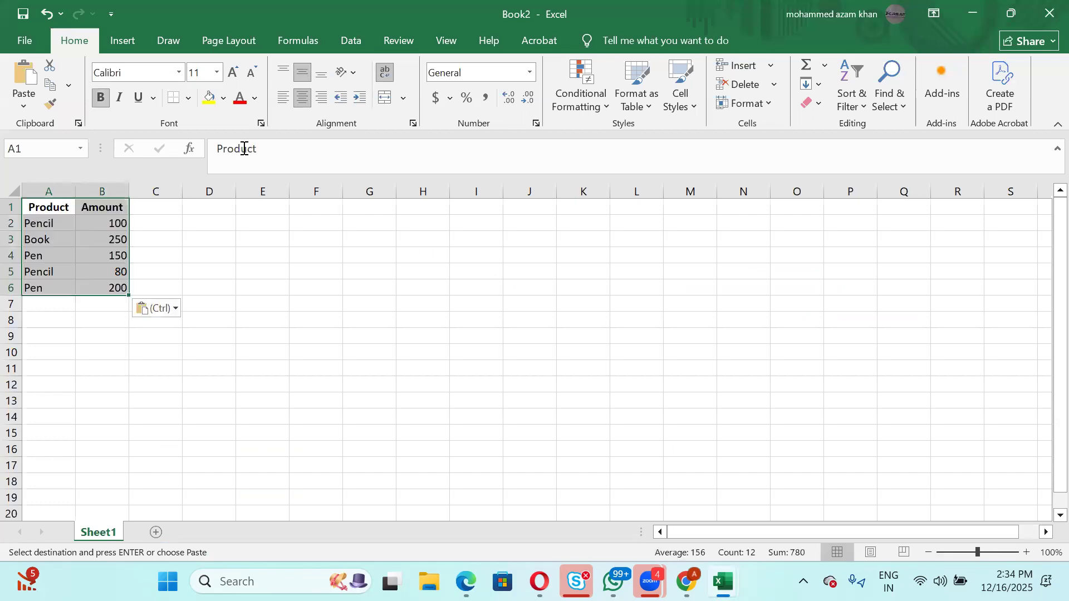
{"action": "left_click", "coordinate": [161, 248]}
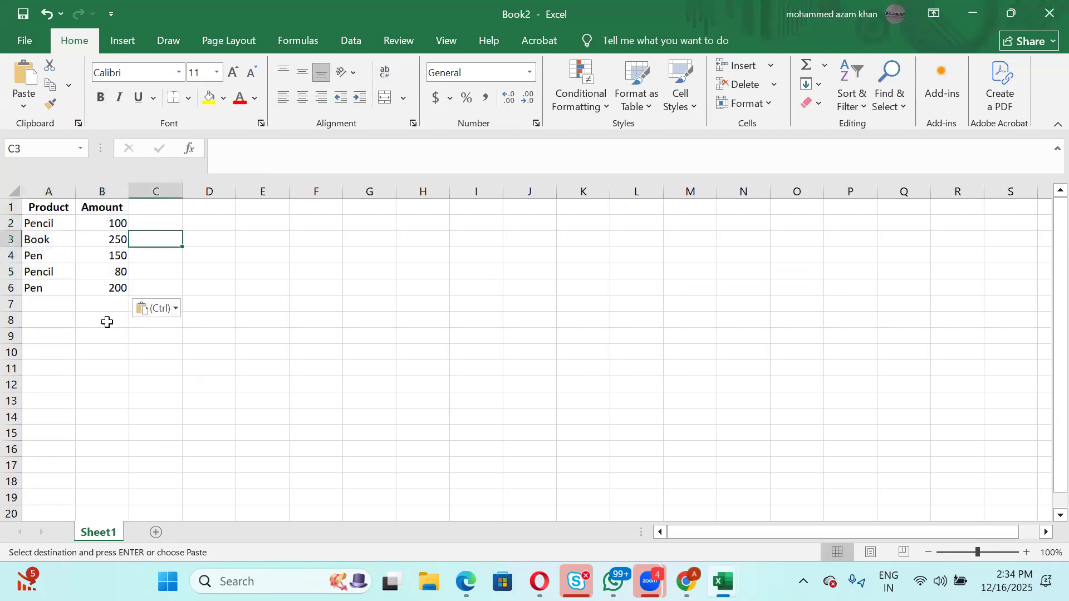
Start a COUNT formula in A7 below the product list with cell A6 as its first reference.
{"action": "left_click", "coordinate": [46, 302]}
{"action": "scroll", "coordinate": [46, 303], "scroll_direction": "up", "scroll_amount": 3}
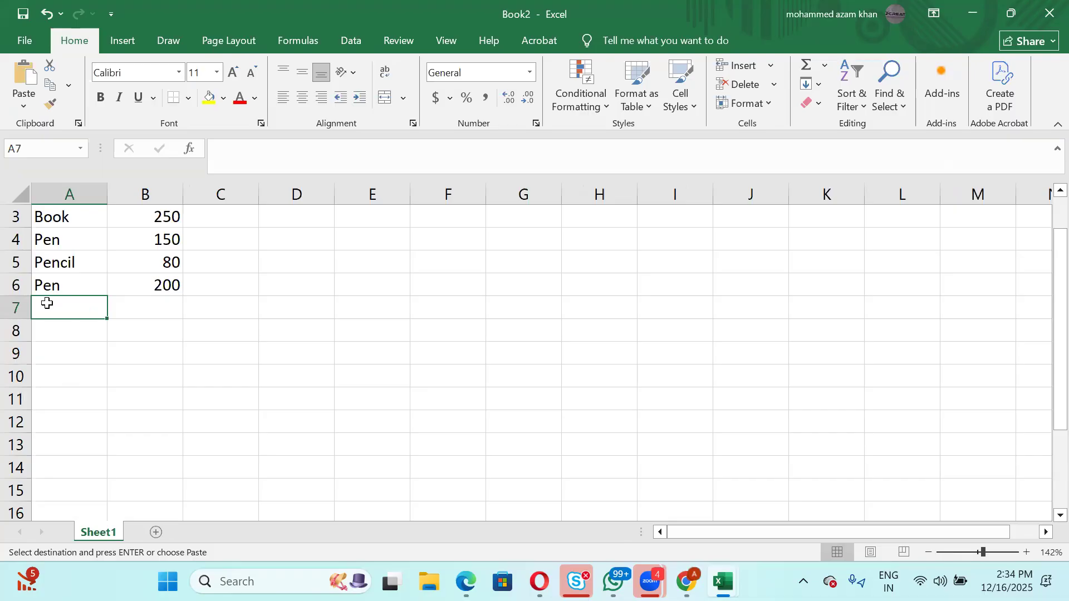
{"action": "type", "text": "=coun"}
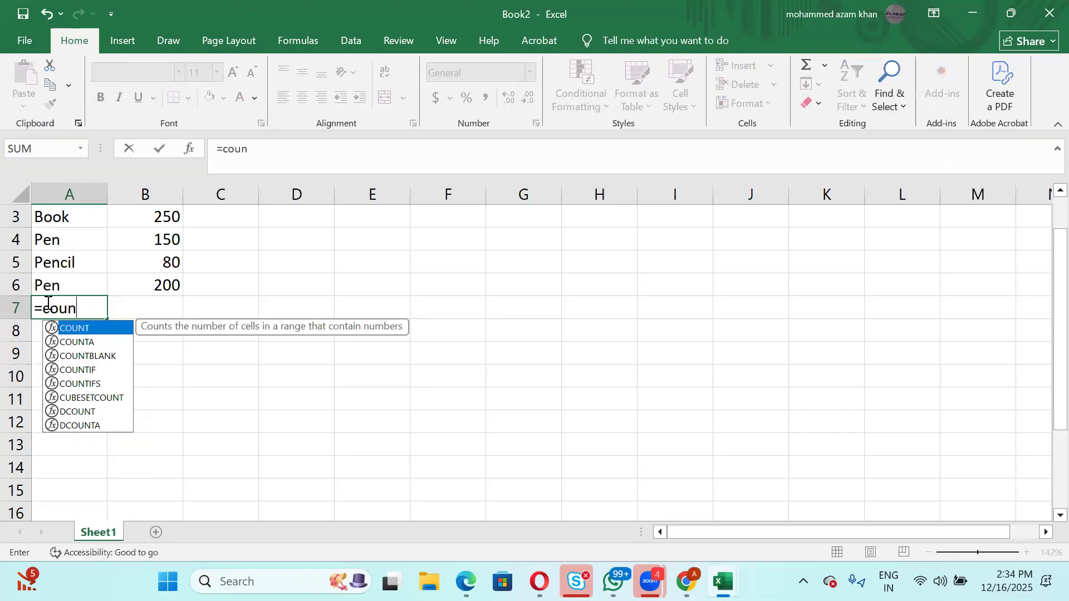
{"action": "key", "text": "Tab"}
{"action": "key", "text": "Up"}
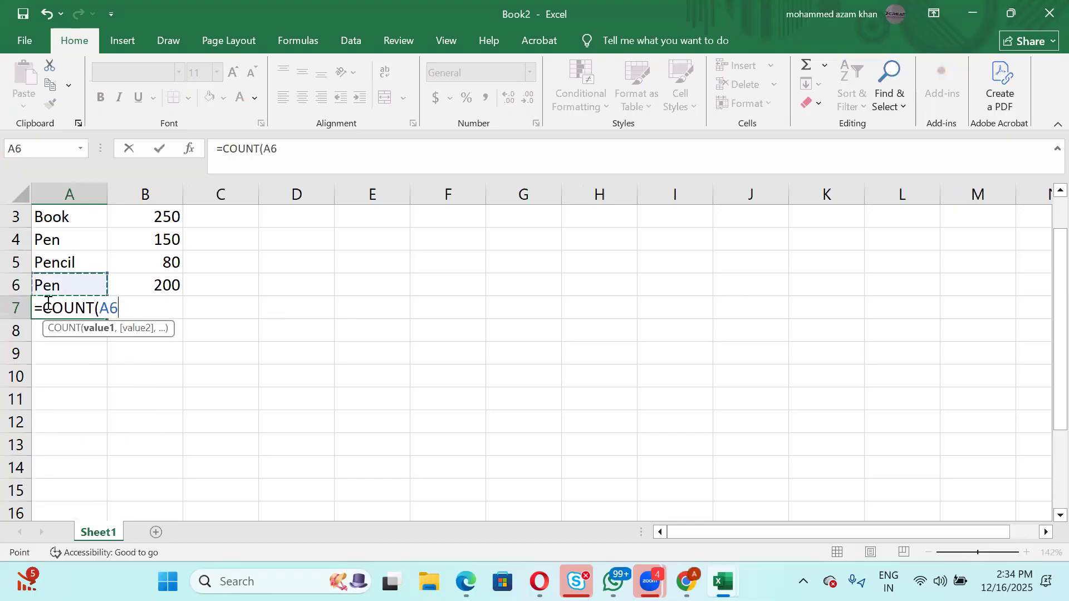
Complete the COUNT formula in A7 with the product range A2:A6.
{"action": "key", "text": "shift+Up"}
{"action": "key", "text": "shift+Up"}
{"action": "key", "text": "shift+Up"}
{"action": "key", "text": "shift+Up"}
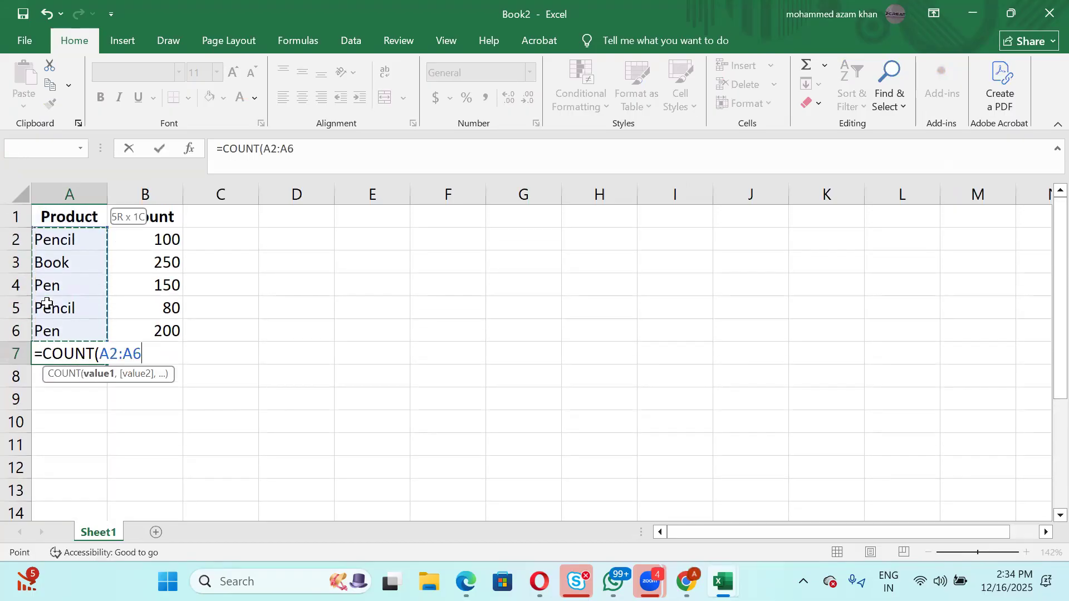
{"action": "key", "text": "Return"}
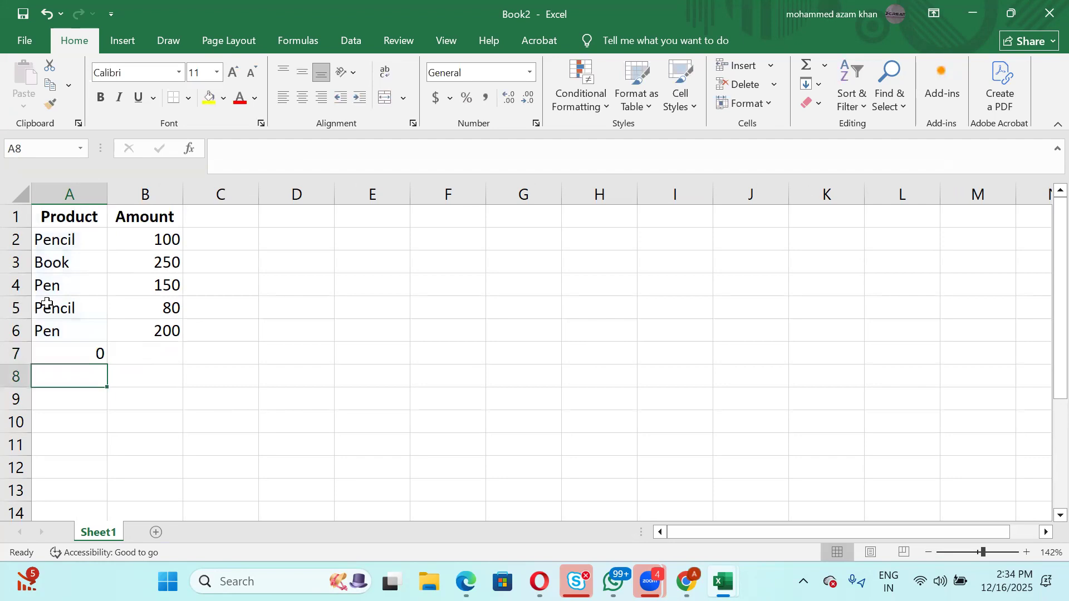
Replace the formula in A7 with a COUNT of the amounts in B2:B6.
{"action": "key", "text": "Up"}
{"action": "key", "text": "Up"}
{"action": "key", "text": "Down"}
{"action": "type", "text": "=cou"}
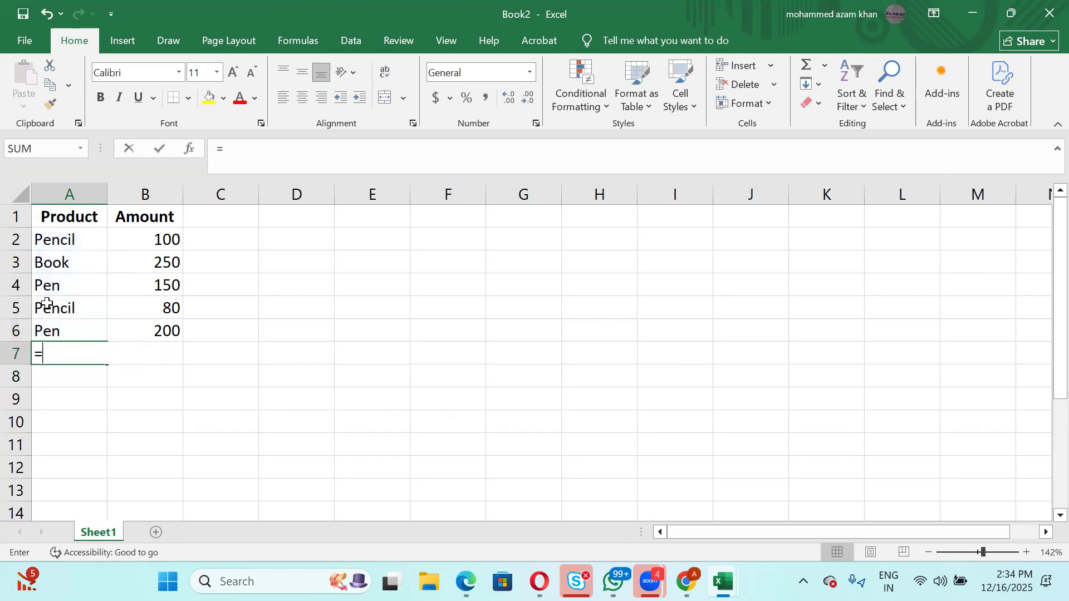
{"action": "key", "text": "Tab"}
{"action": "key", "text": "Up"}
{"action": "key", "text": "Right"}
{"action": "key", "text": "shift+Up"}
{"action": "key", "text": "shift+Up"}
{"action": "key", "text": "shift+Up"}
{"action": "key", "text": "shift+Up"}
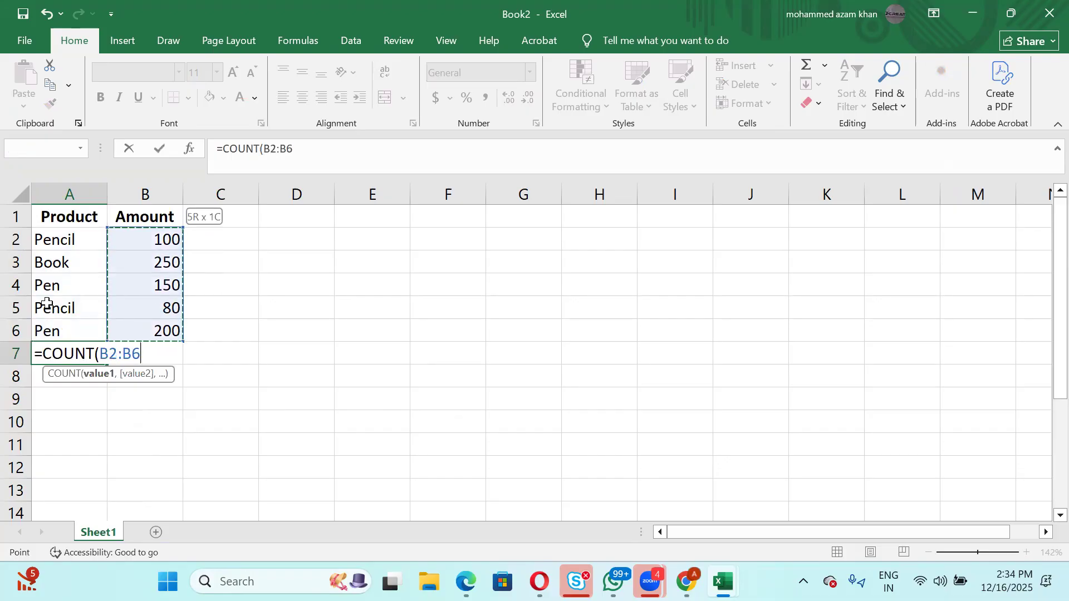
{"action": "key", "text": "shift+Up"}
{"action": "key", "text": "shift+Down"}
{"action": "key", "text": "Return"}
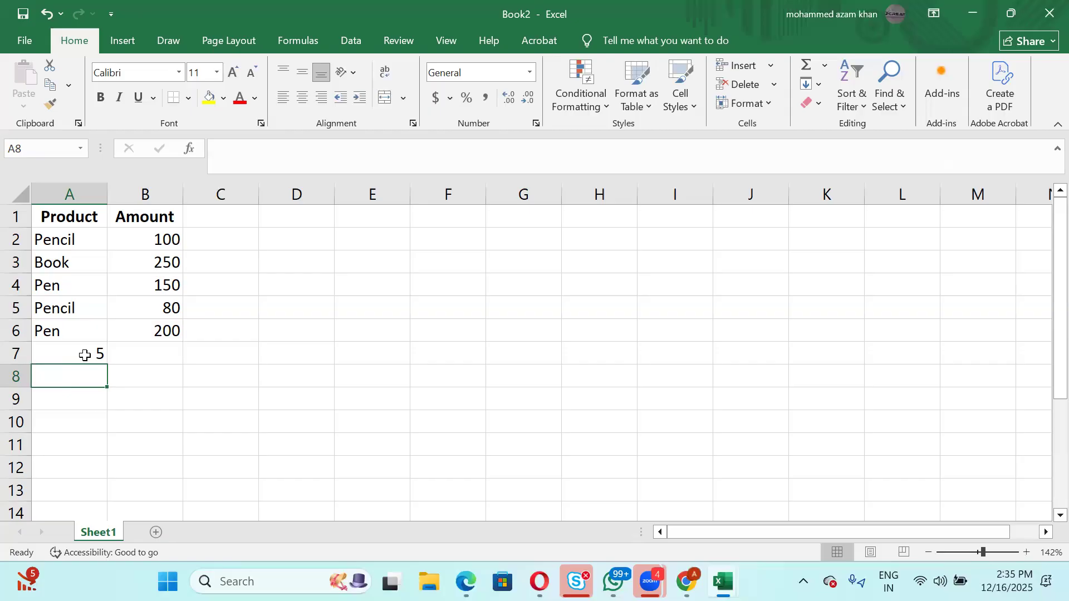
Enter a COUNT formula in B7 over the product names in A2:A6.
{"action": "left_click", "coordinate": [163, 354]}
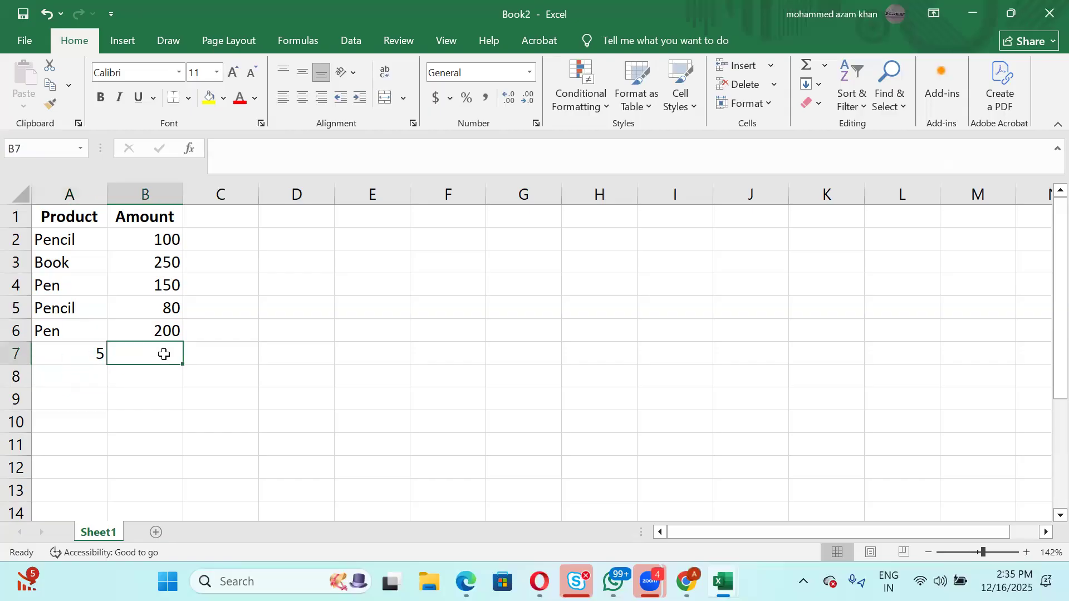
{"action": "type", "text": "="}
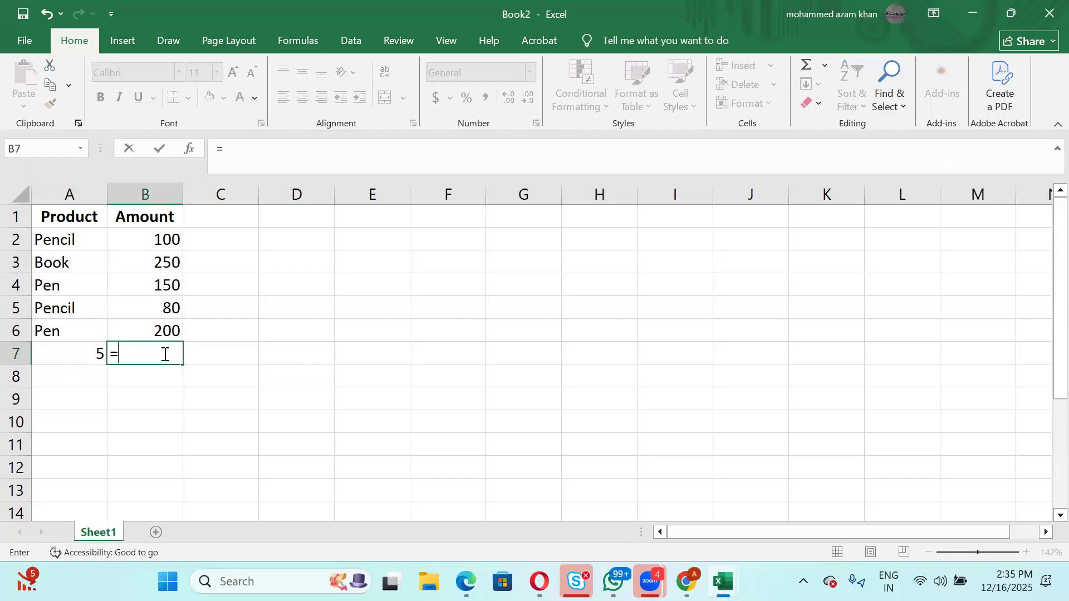
{"action": "type", "text": "count"}
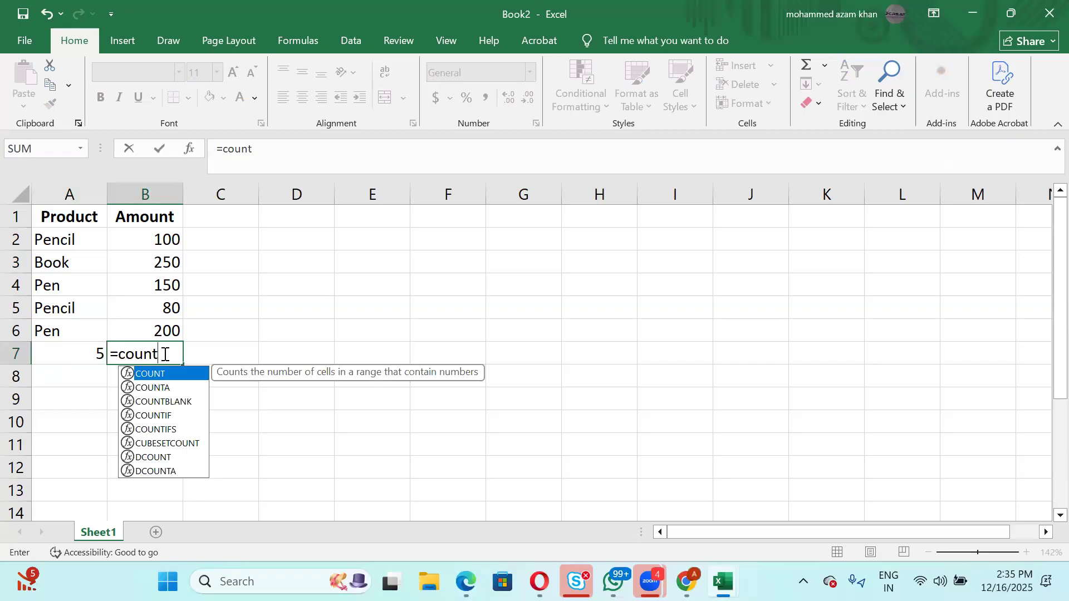
{"action": "key", "text": "Tab"}
{"action": "key", "text": "Up"}
{"action": "key", "text": "Left"}
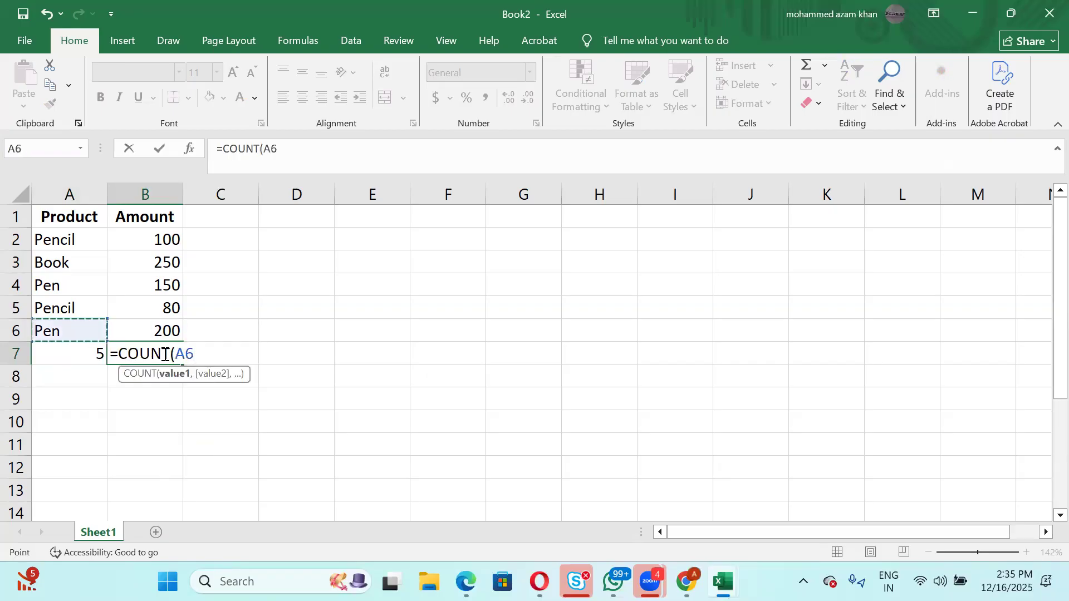
{"action": "key", "text": "shift+Up"}
{"action": "key", "text": "shift+Up"}
{"action": "key", "text": "shift+Up"}
{"action": "key", "text": "shift+Up"}
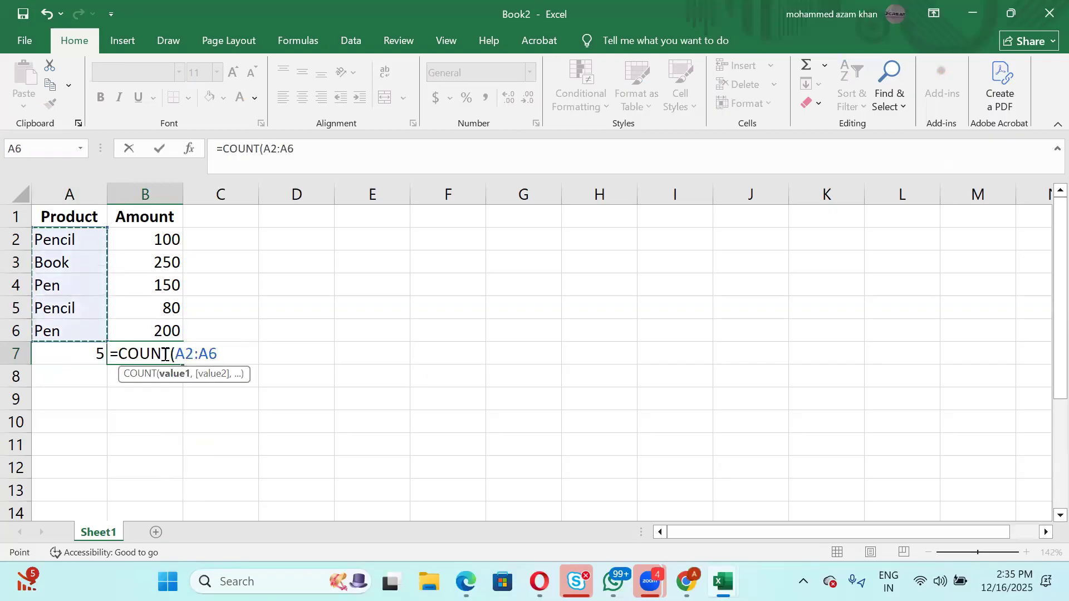
{"action": "key", "text": "Return"}
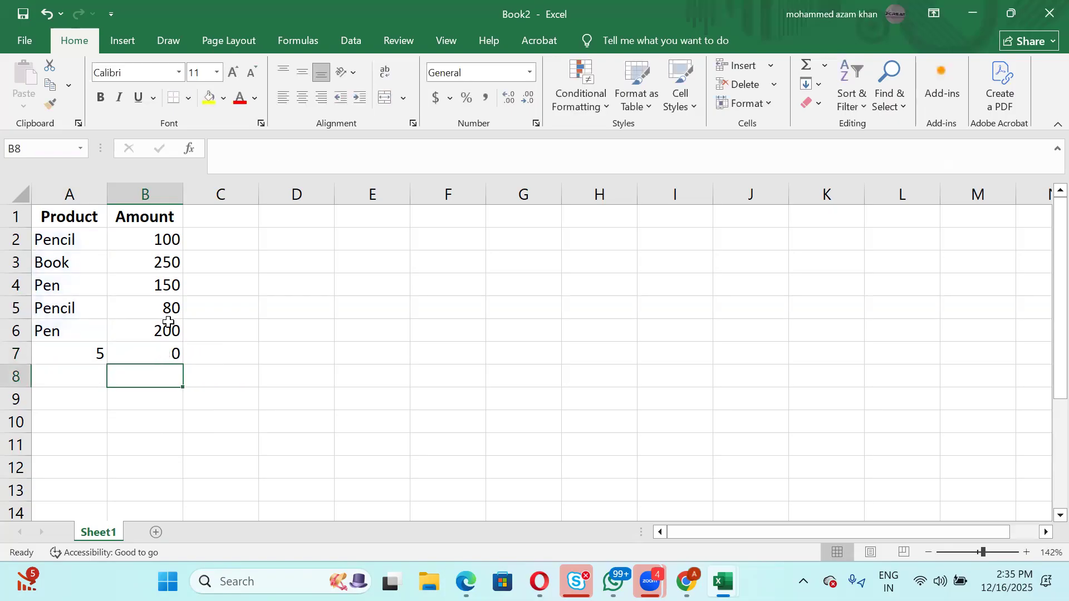
Examine which range the COUNT formula in A7 refers to, leaving it as it is.
{"action": "left_click", "coordinate": [86, 352]}
{"action": "double_click", "coordinate": [85, 354]}
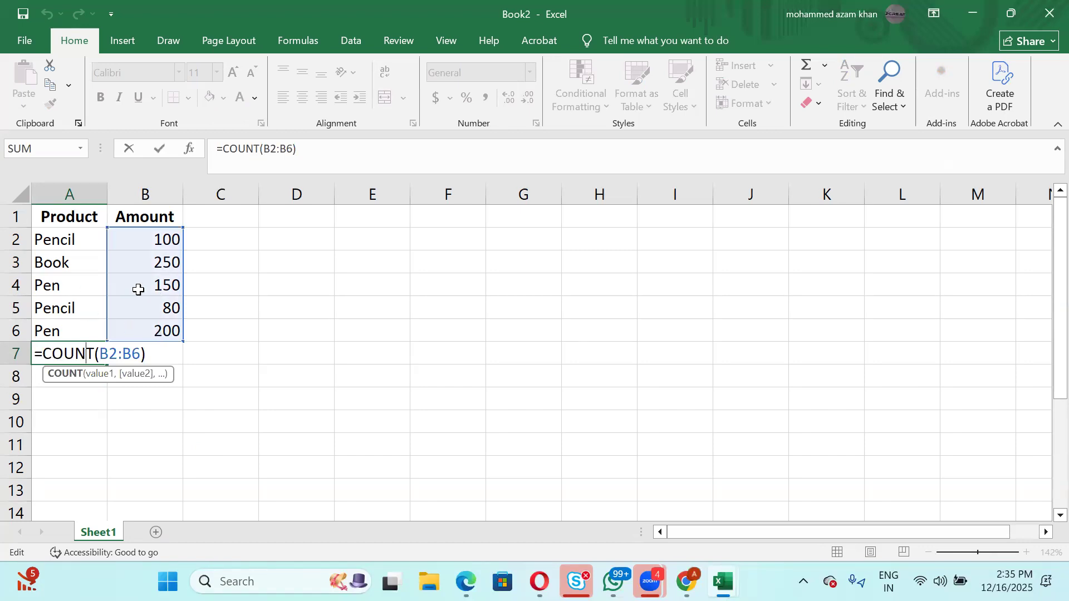
{"action": "key", "text": "Return"}
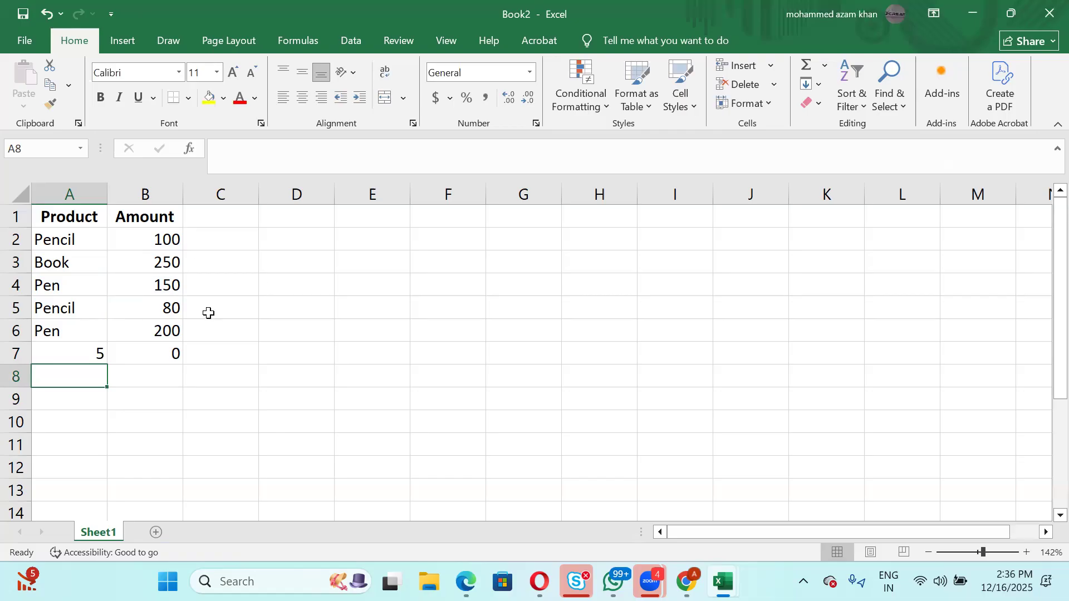
Edit the formula in B7 to count the separate cells A2 and A3: =COUNT(A2,A3).
{"action": "left_click", "coordinate": [150, 355]}
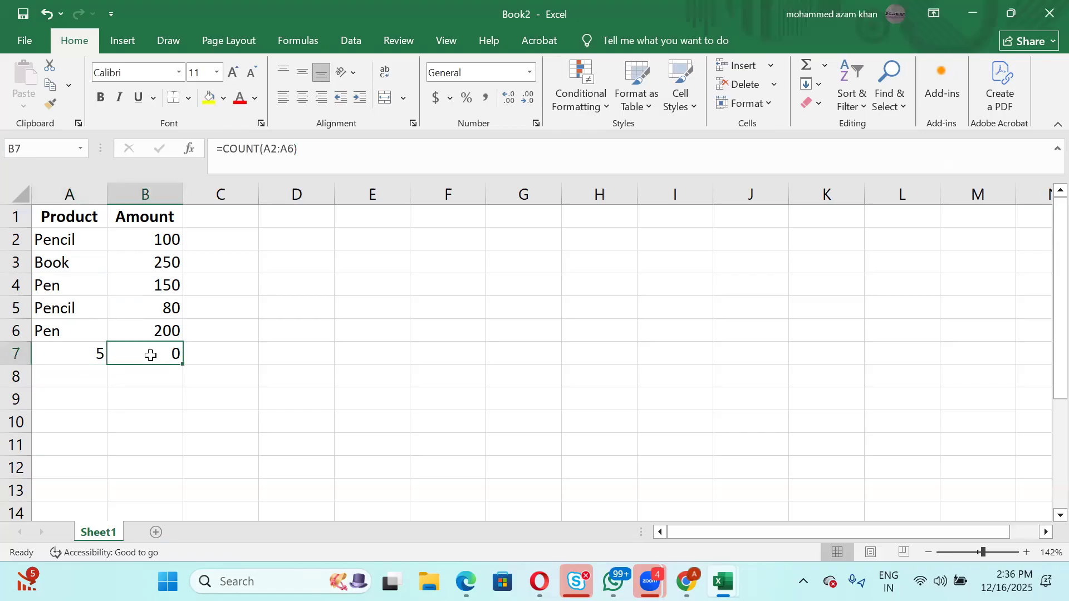
{"action": "double_click", "coordinate": [150, 355]}
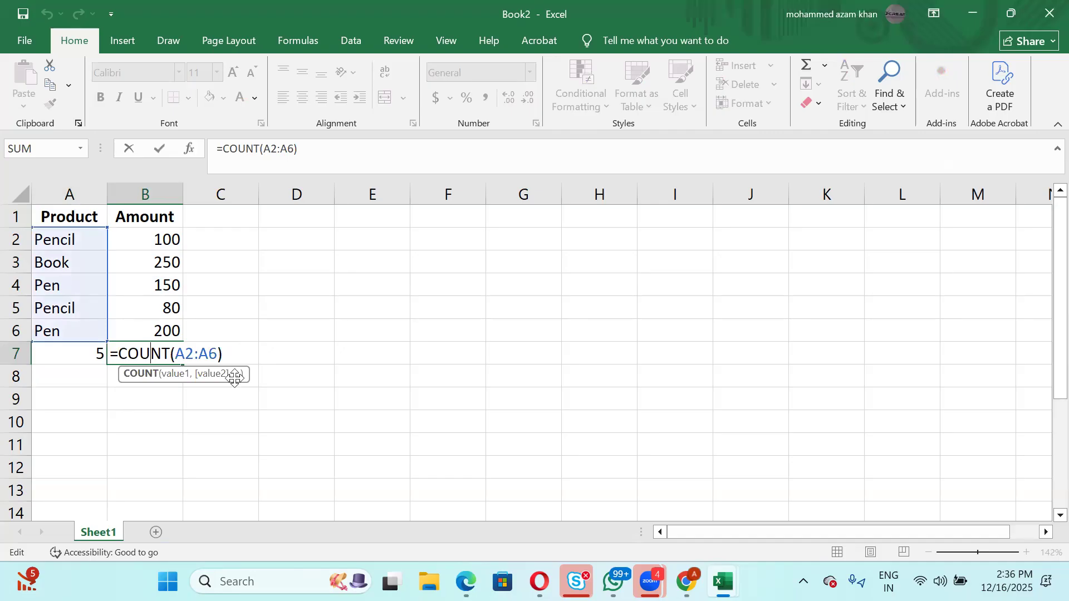
{"action": "left_click", "coordinate": [220, 356]}
{"action": "key", "text": "BackSpace"}
{"action": "key", "text": "BackSpace"}
{"action": "key", "text": "BackSpace"}
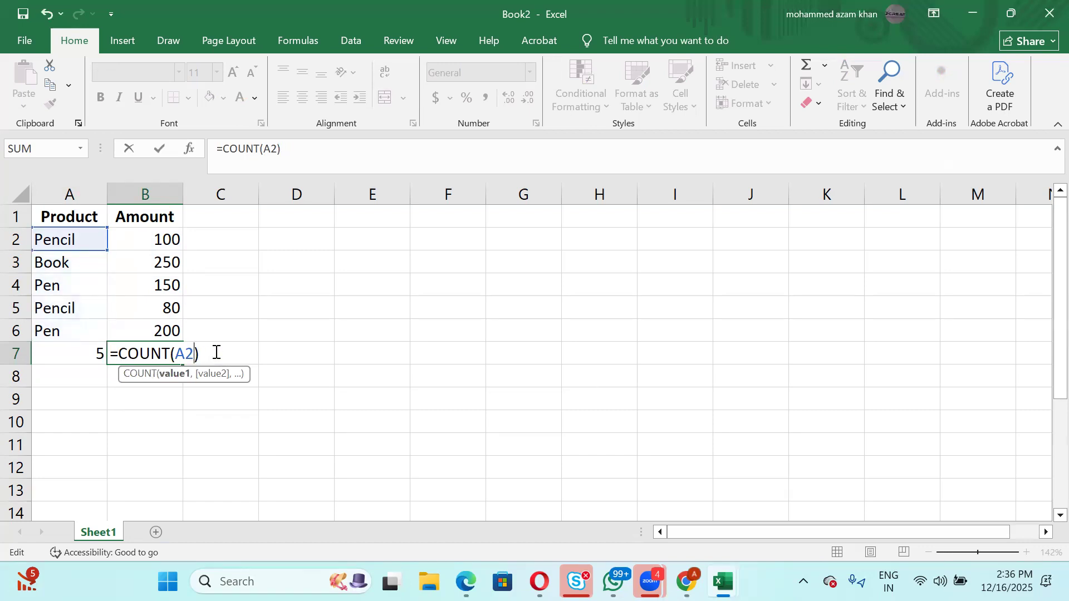
{"action": "type", "text": ","}
{"action": "left_click", "coordinate": [62, 263]}
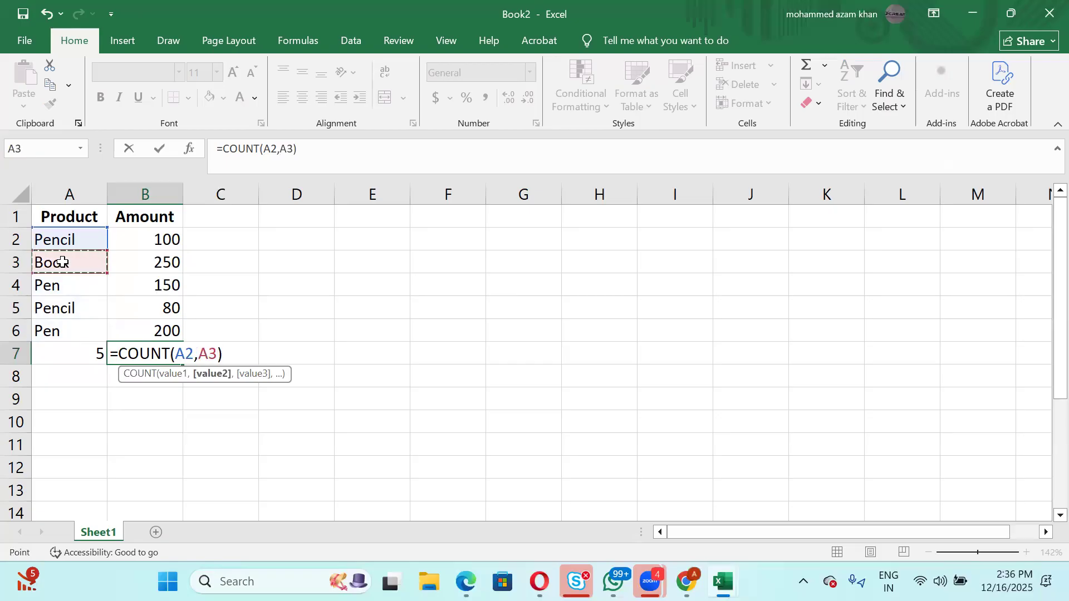
{"action": "key", "text": "Return"}
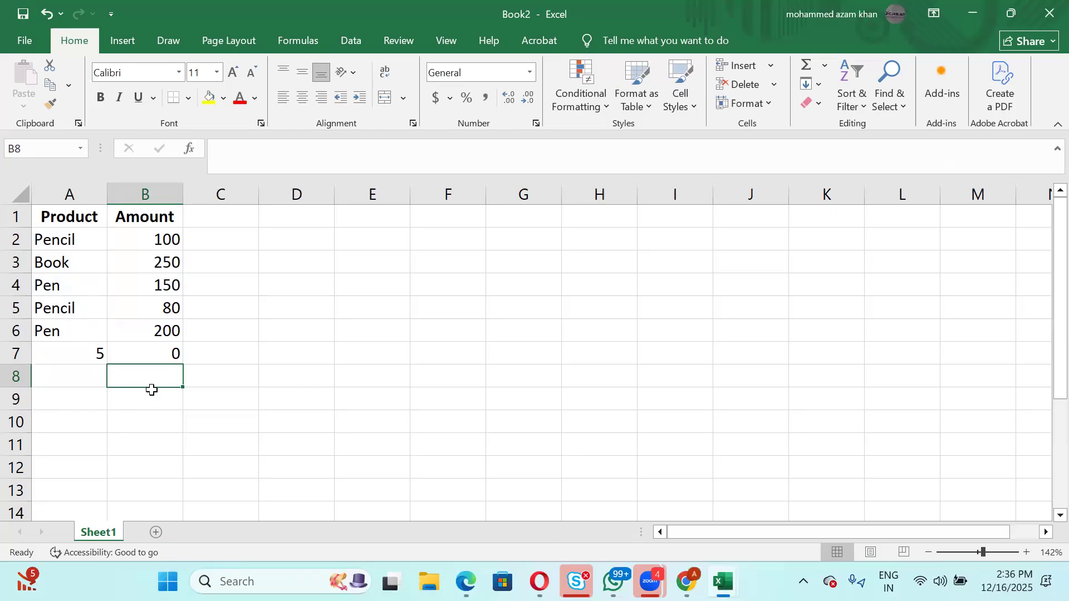
Enter a COUNTIF formula in A8 with range A2:A6 and cell A2 as the criterion.
{"action": "left_click", "coordinate": [82, 379]}
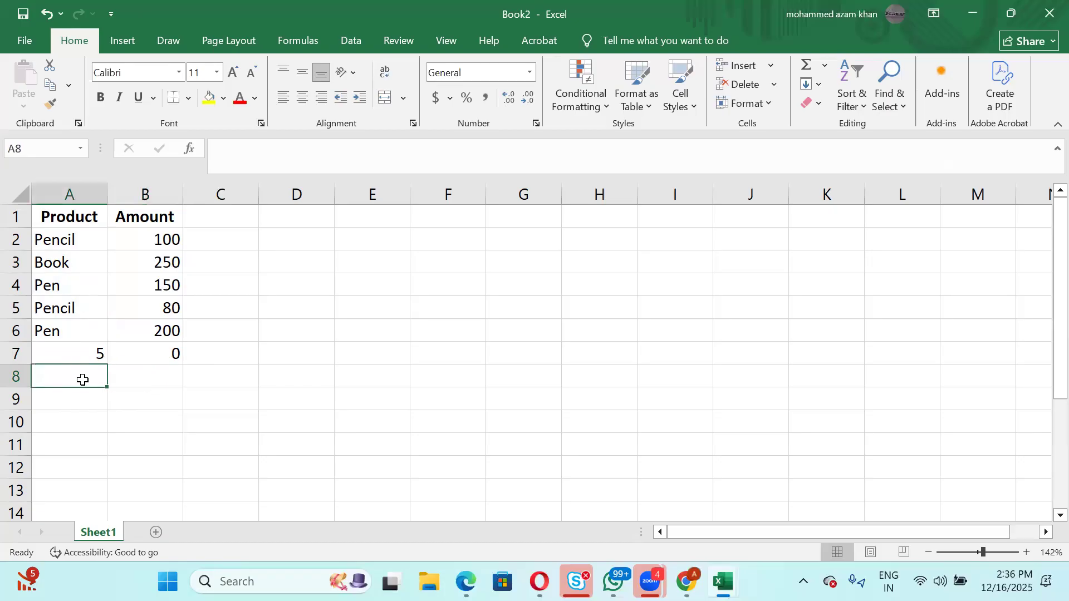
{"action": "type", "text": "=count"}
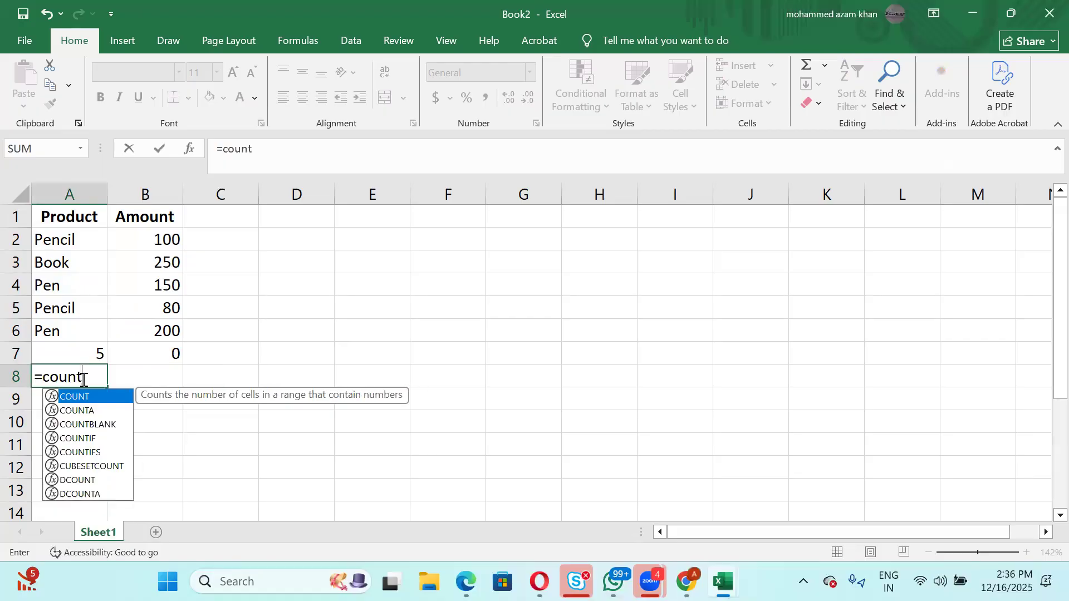
{"action": "key", "text": "Down"}
{"action": "key", "text": "Down"}
{"action": "key", "text": "Down"}
{"action": "key", "text": "Tab"}
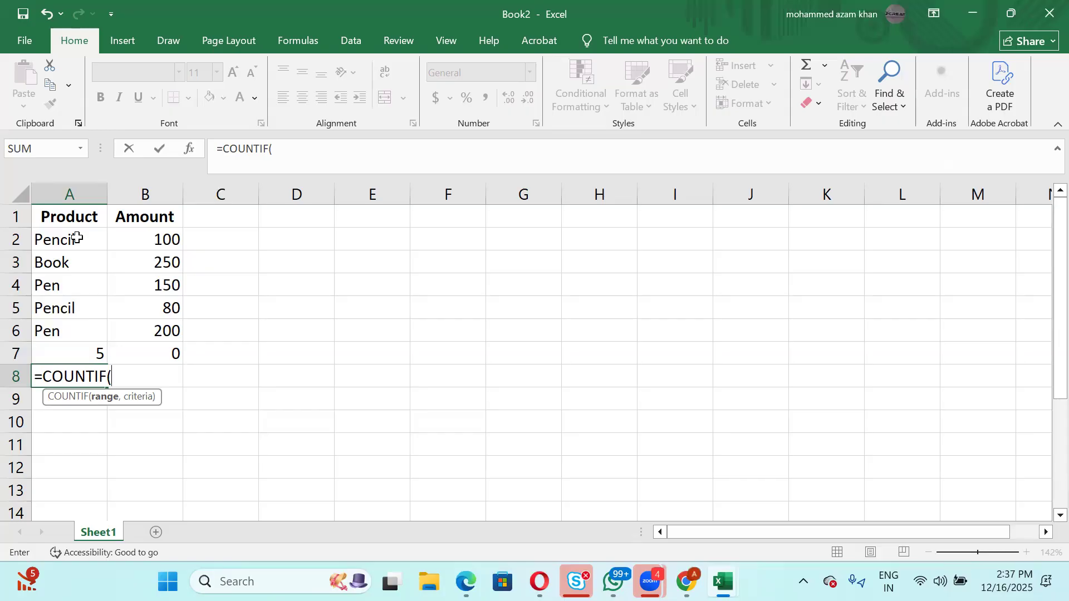
{"action": "left_click_drag", "start_coordinate": [57, 239], "coordinate": [75, 332]}
{"action": "type", "text": ","}
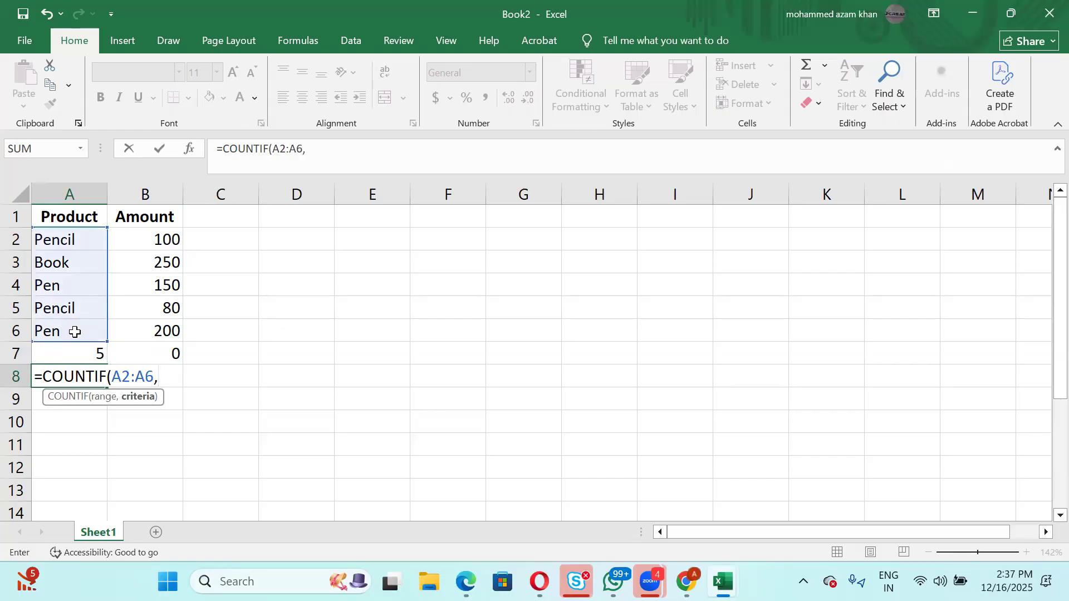
{"action": "left_click", "coordinate": [65, 239]}
{"action": "key", "text": "Return"}
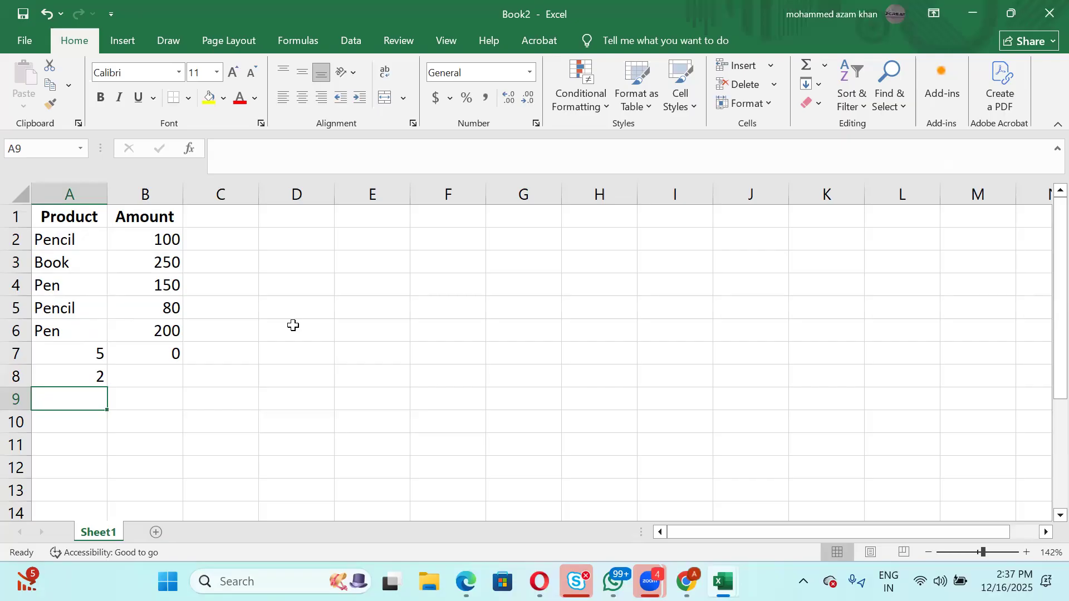
Change the criterion of the COUNTIF formula in A8 to cell A4.
{"action": "double_click", "coordinate": [62, 378]}
{"action": "left_click", "coordinate": [170, 378]}
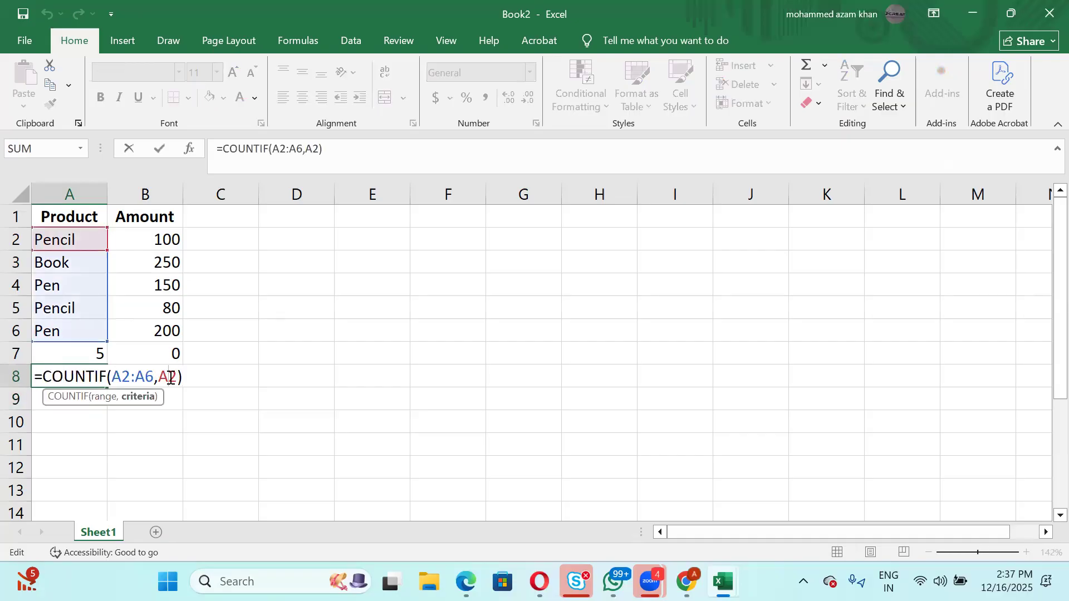
{"action": "key", "text": "BackSpace"}
{"action": "key", "text": "Delete"}
{"action": "left_click", "coordinate": [60, 278]}
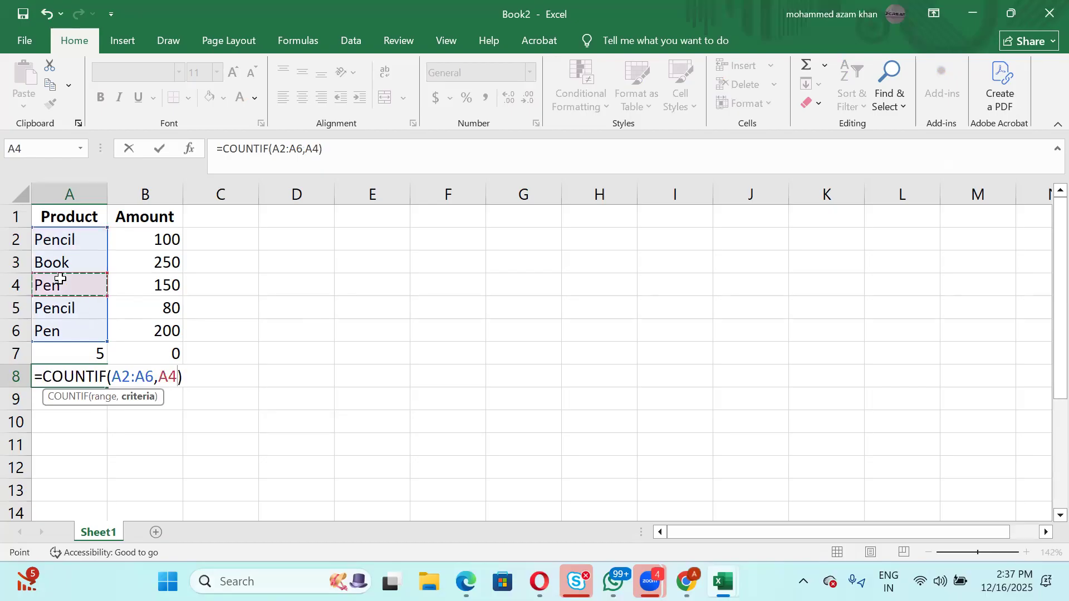
{"action": "key", "text": "Return"}
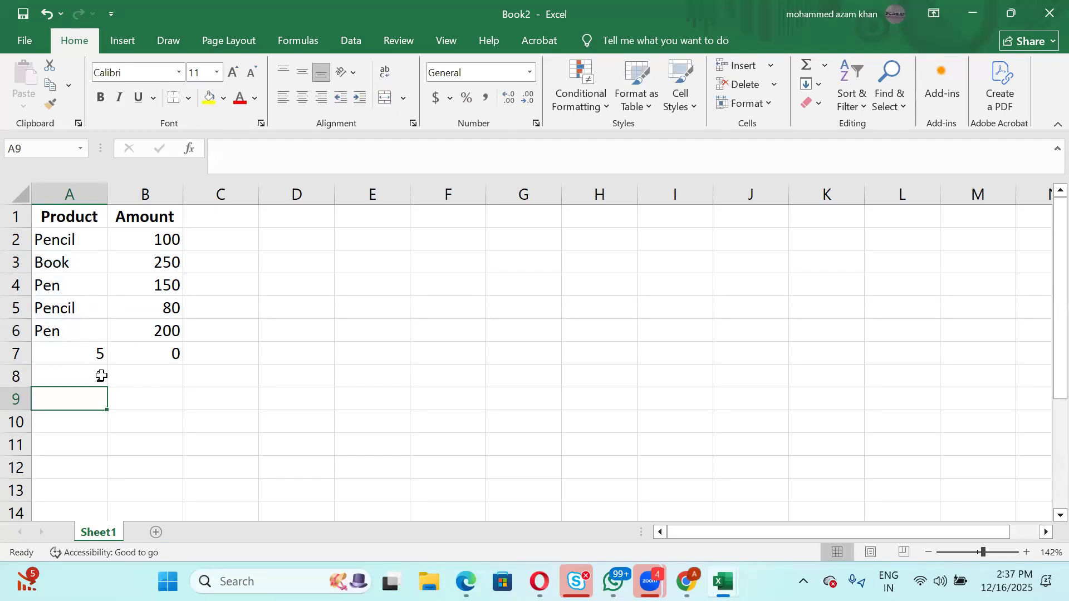
Check the Pen and Pencil entries in the product list against the COUNTIF formula in A8.
{"action": "left_click", "coordinate": [59, 286]}
{"action": "left_click", "coordinate": [49, 333]}
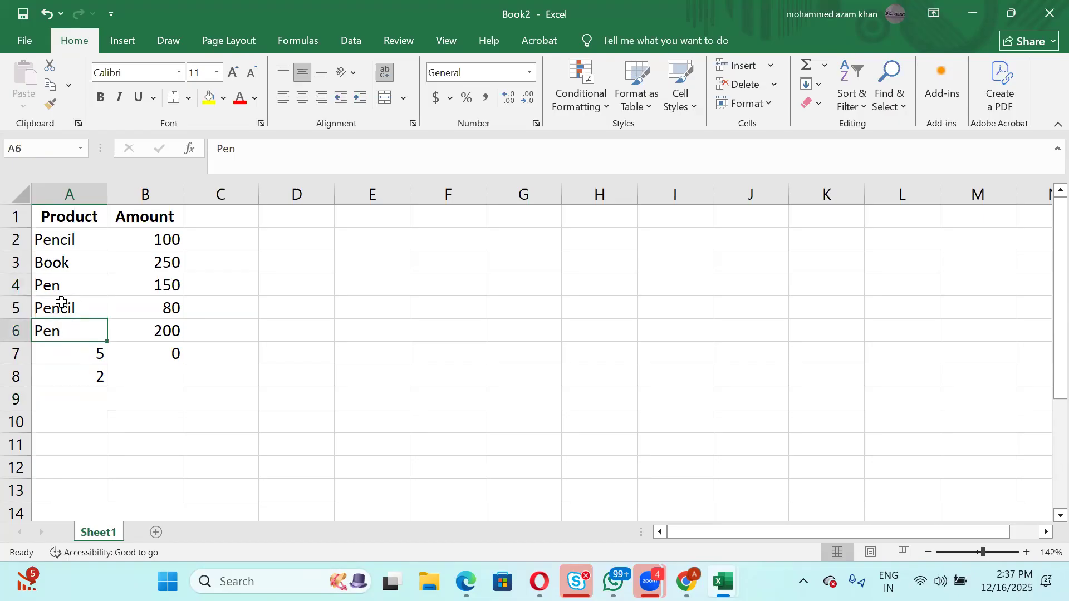
{"action": "left_click", "coordinate": [66, 283]}
{"action": "left_click", "coordinate": [61, 333]}
{"action": "left_click", "coordinate": [64, 234]}
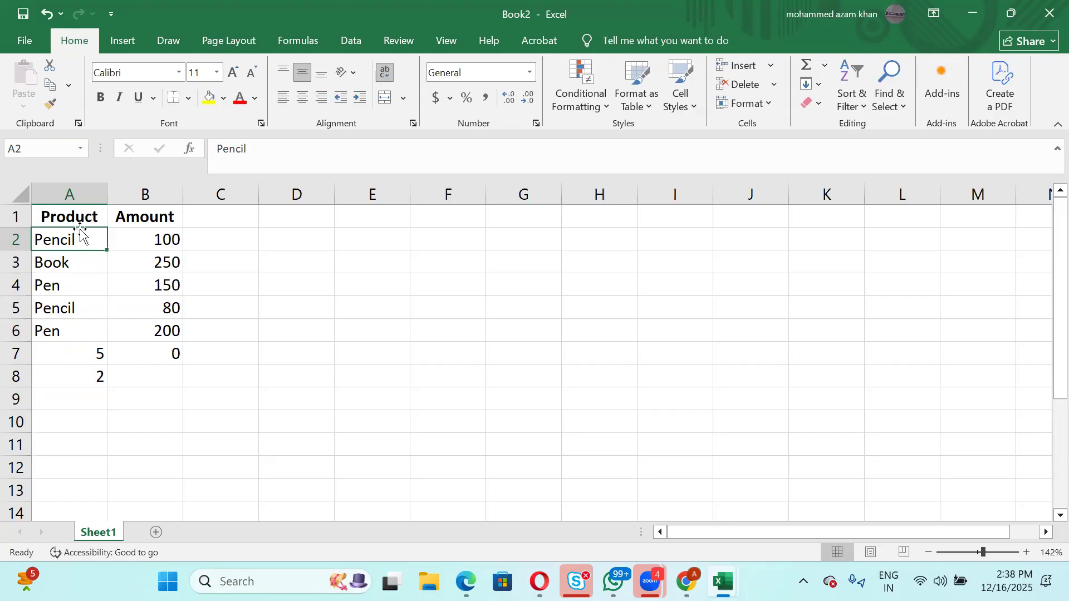
{"action": "double_click", "coordinate": [85, 378]}
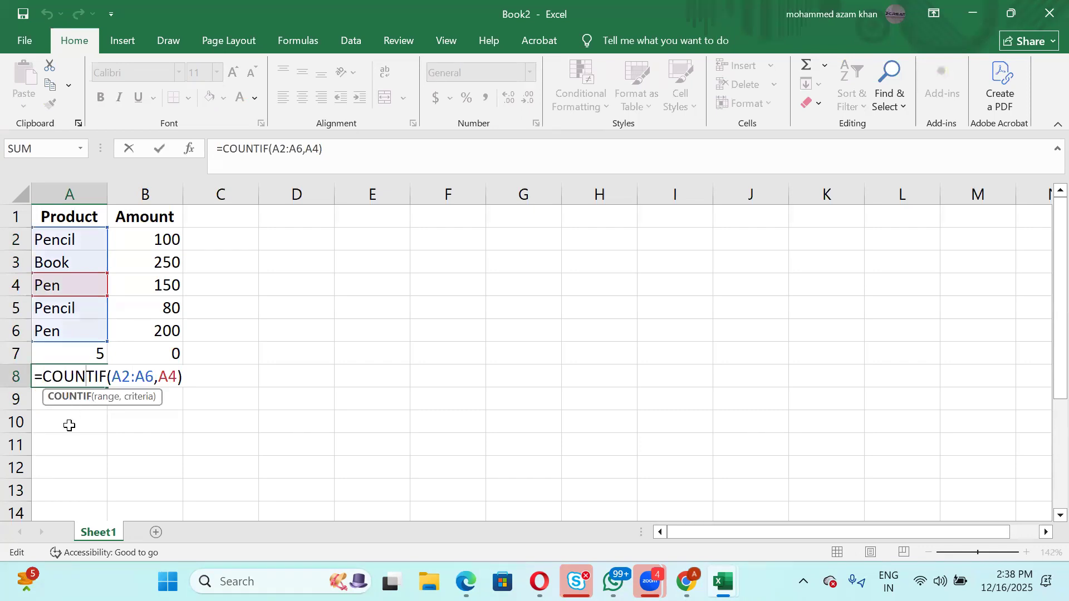
{"action": "key", "text": "Return"}
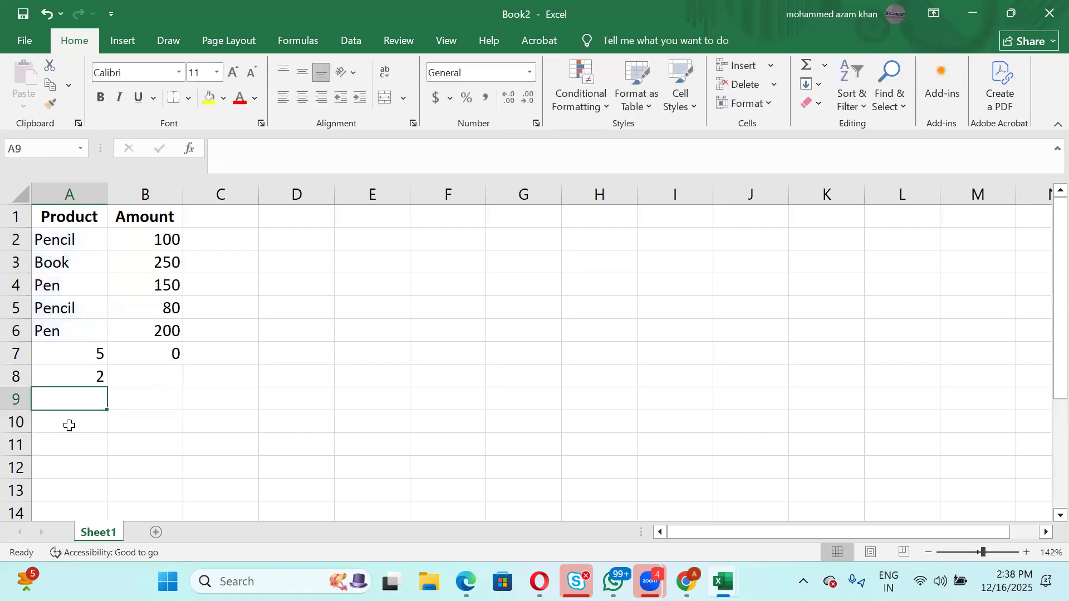
Enter a COUNTIF formula in A9 with range A1:A6 and cell A3 as the criterion.
{"action": "type", "text": "="}
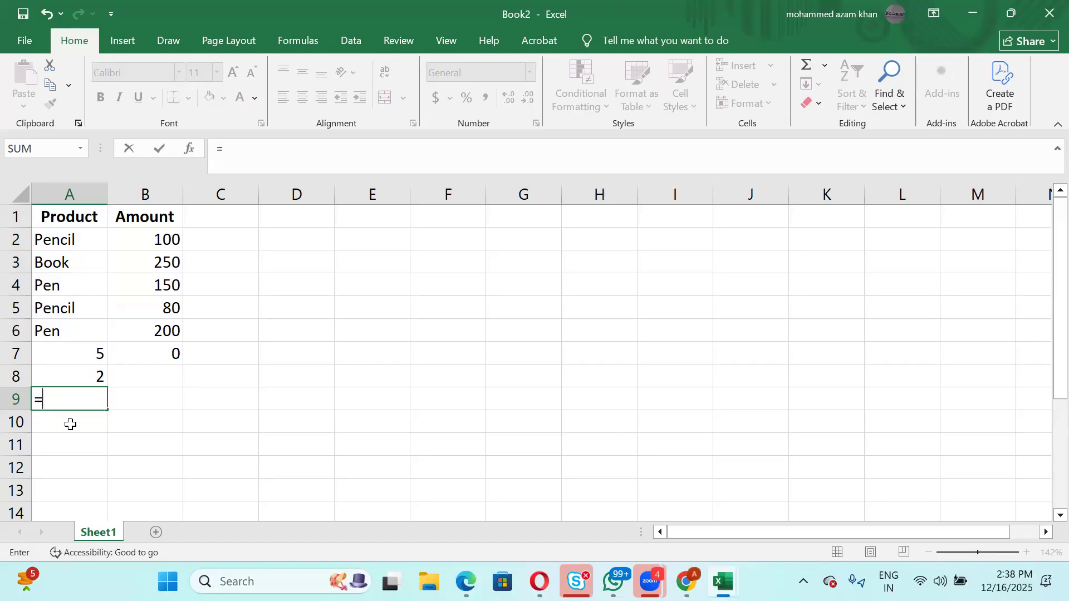
{"action": "type", "text": "countifs"}
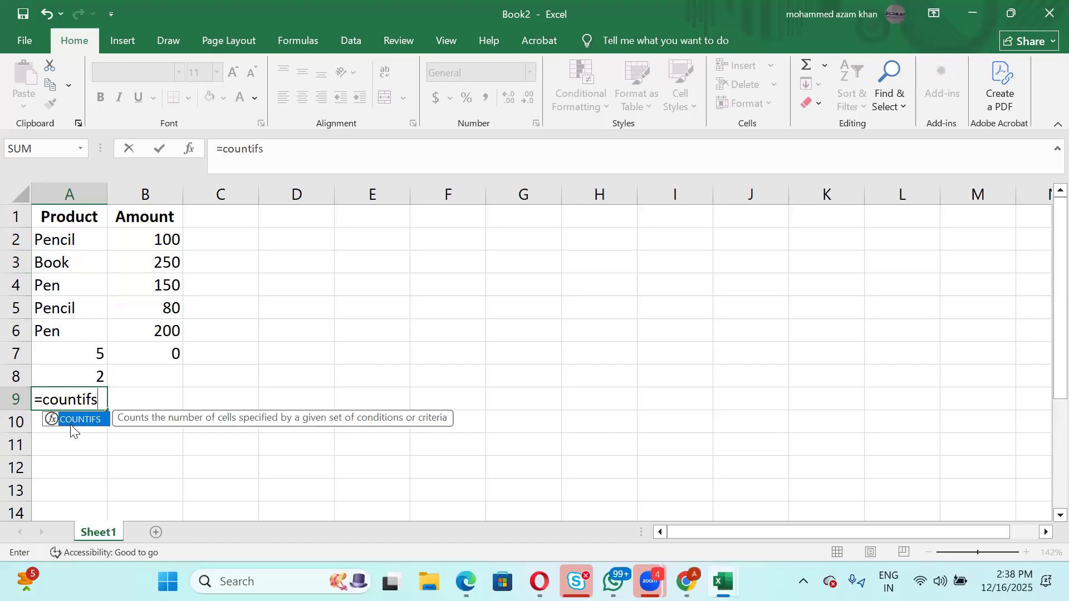
{"action": "double_click", "coordinate": [71, 423]}
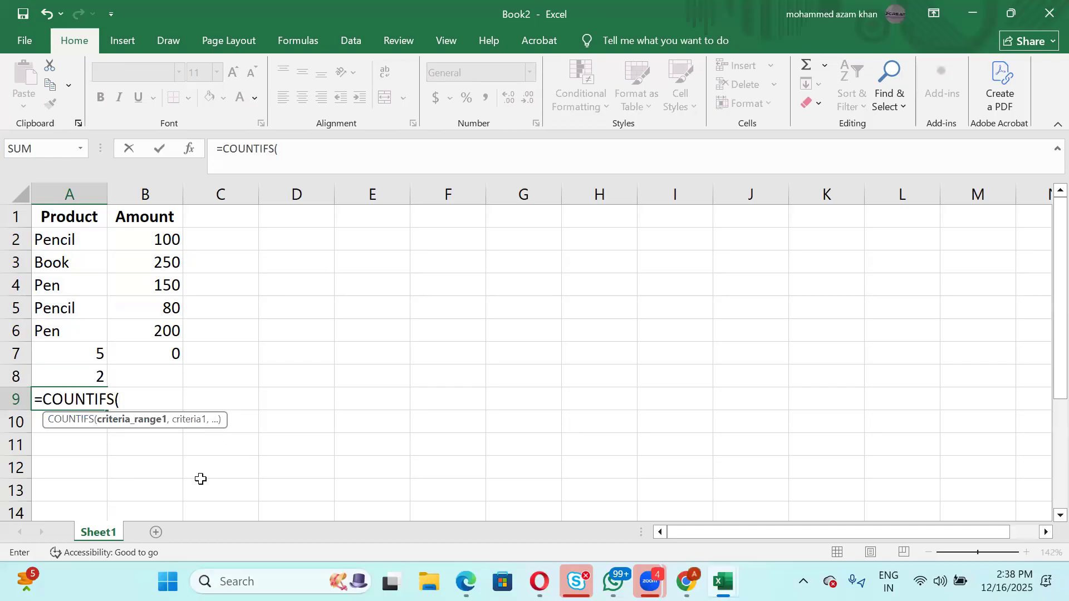
{"action": "key", "text": "BackSpace"}
{"action": "key", "text": "BackSpace"}
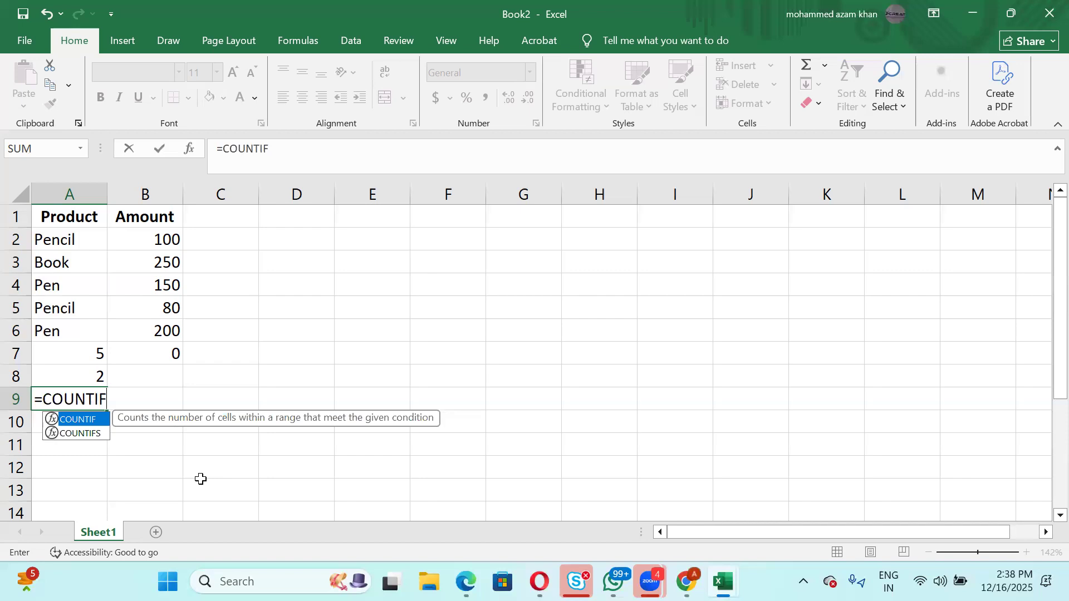
{"action": "type", "text": "("}
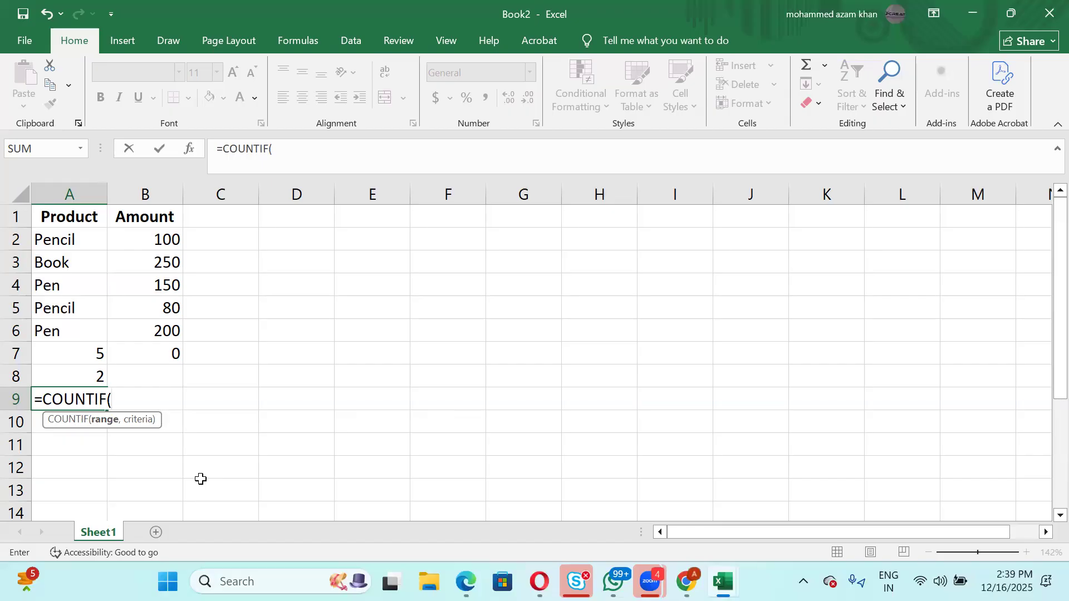
{"action": "left_click_drag", "start_coordinate": [76, 226], "coordinate": [88, 327]}
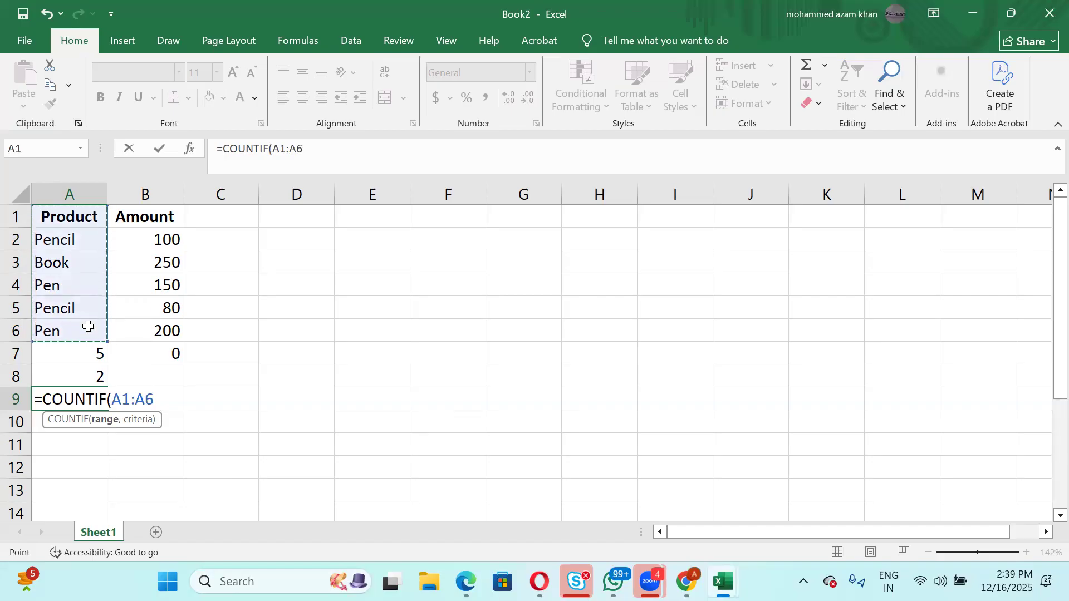
{"action": "type", "text": ","}
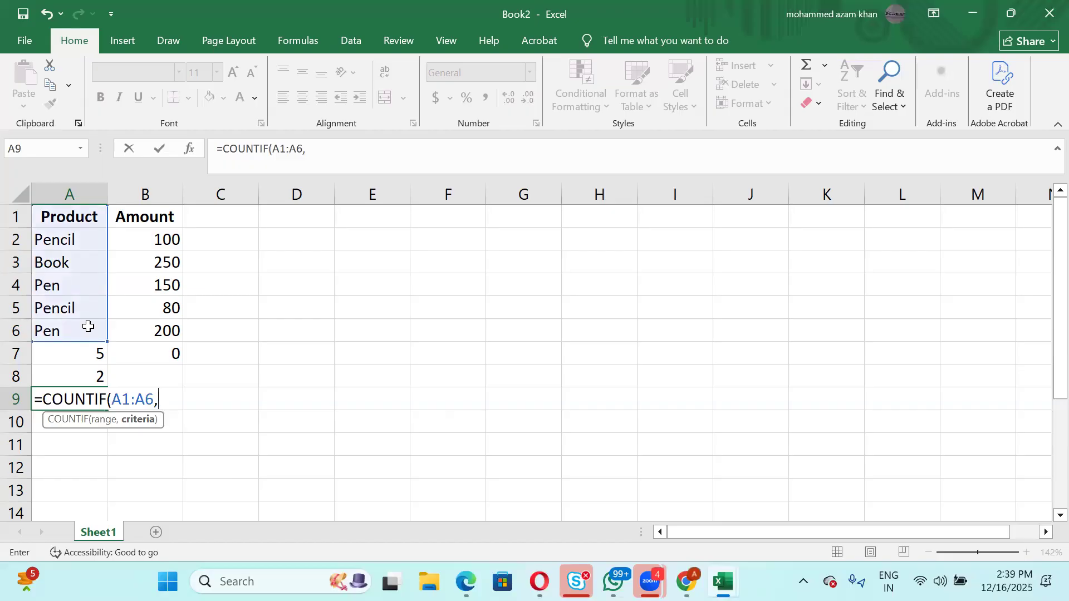
{"action": "left_click", "coordinate": [61, 258]}
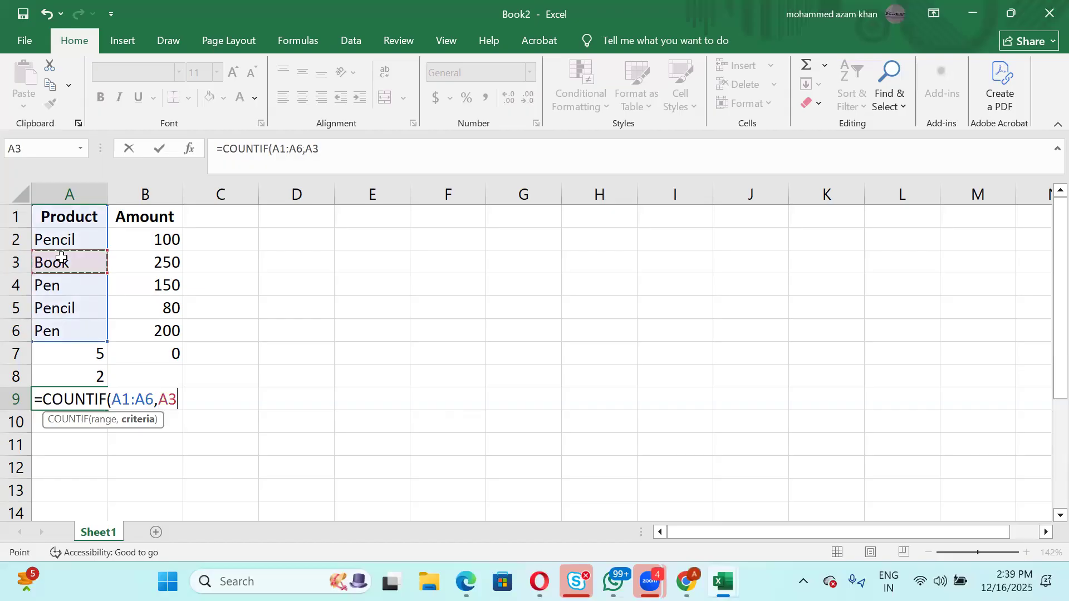
{"action": "key", "text": "Return"}
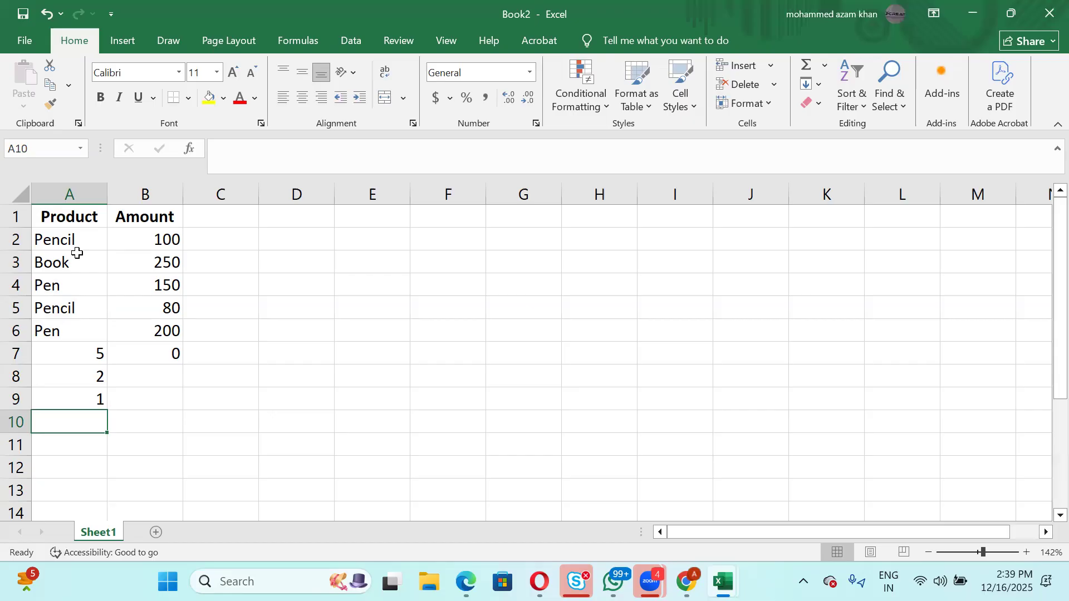
Enter a COUNTIF formula in B9 with range B2:B6 and cell B3 as the criterion.
{"action": "left_click", "coordinate": [154, 399]}
{"action": "type", "text": "=co"}
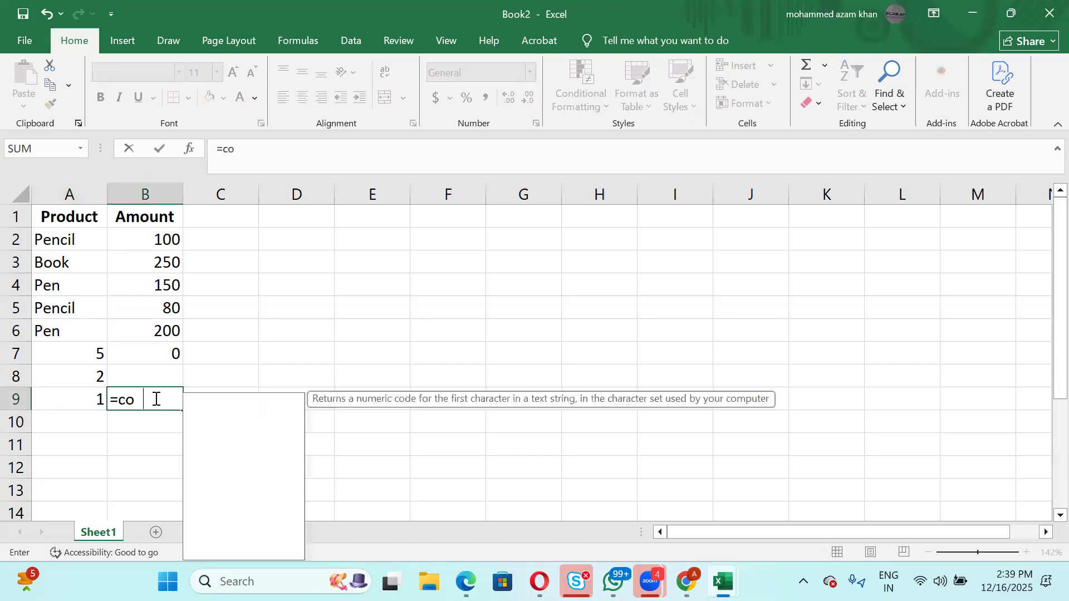
{"action": "type", "text": "untif"}
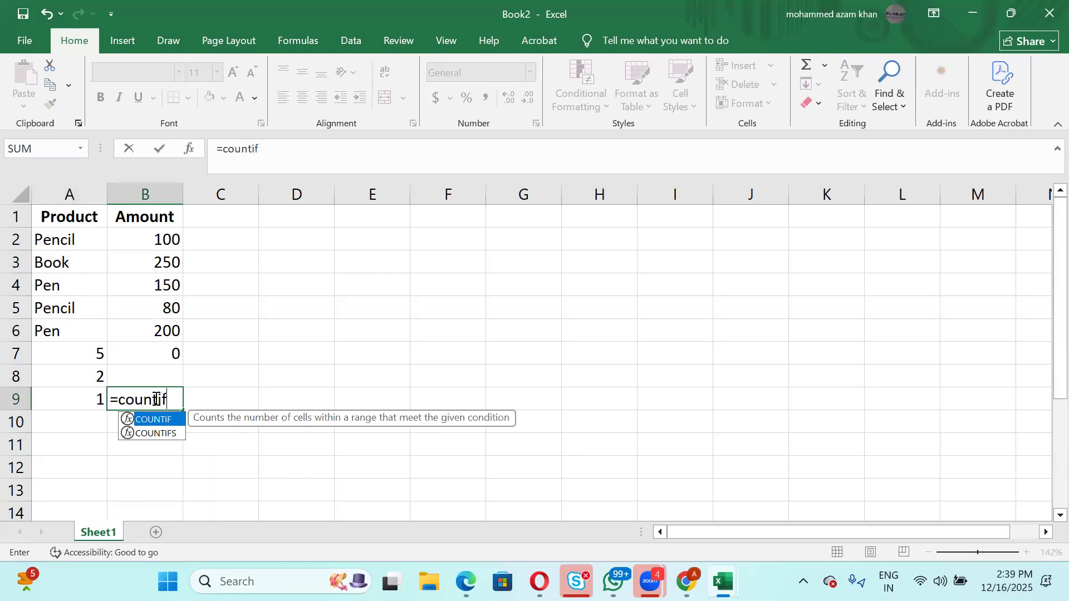
{"action": "key", "text": "Tab"}
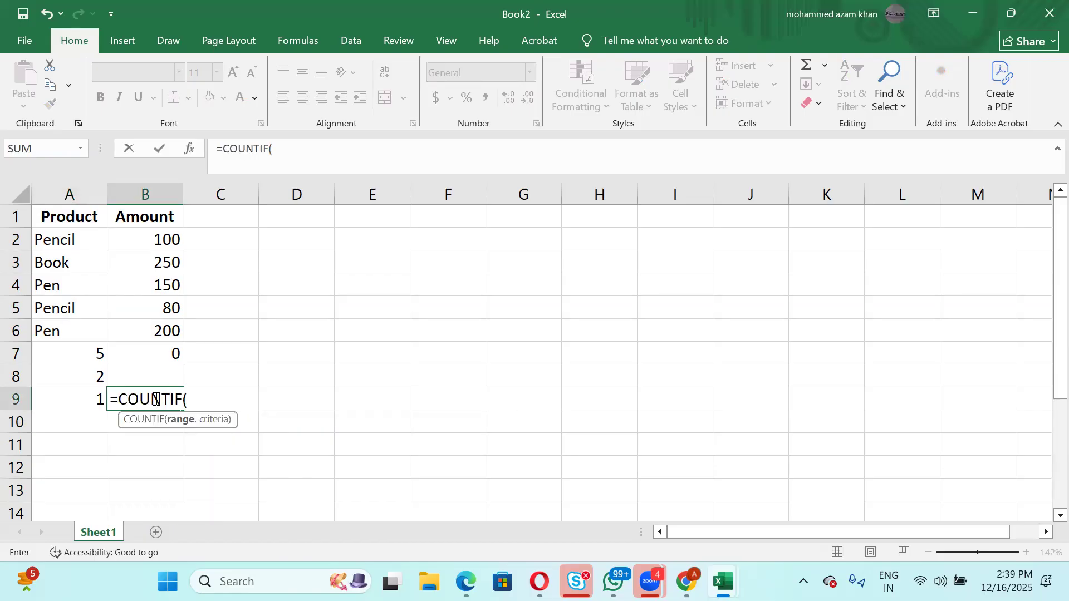
{"action": "key", "text": "Down"}
{"action": "key", "text": "Down"}
{"action": "key", "text": "Down"}
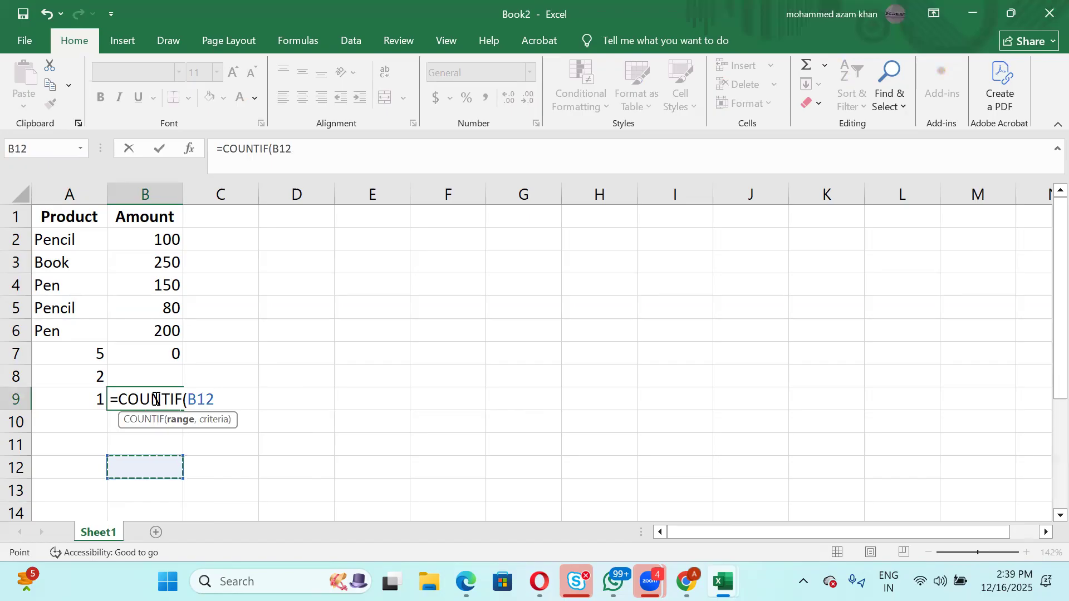
{"action": "key", "text": "Up"}
{"action": "key", "text": "Up"}
{"action": "key", "text": "Up"}
{"action": "key", "text": "Up"}
{"action": "key", "text": "Up"}
{"action": "key", "text": "Up"}
{"action": "key", "text": "Up"}
{"action": "key", "text": "Up"}
{"action": "key", "text": "Up"}
{"action": "key", "text": "Up"}
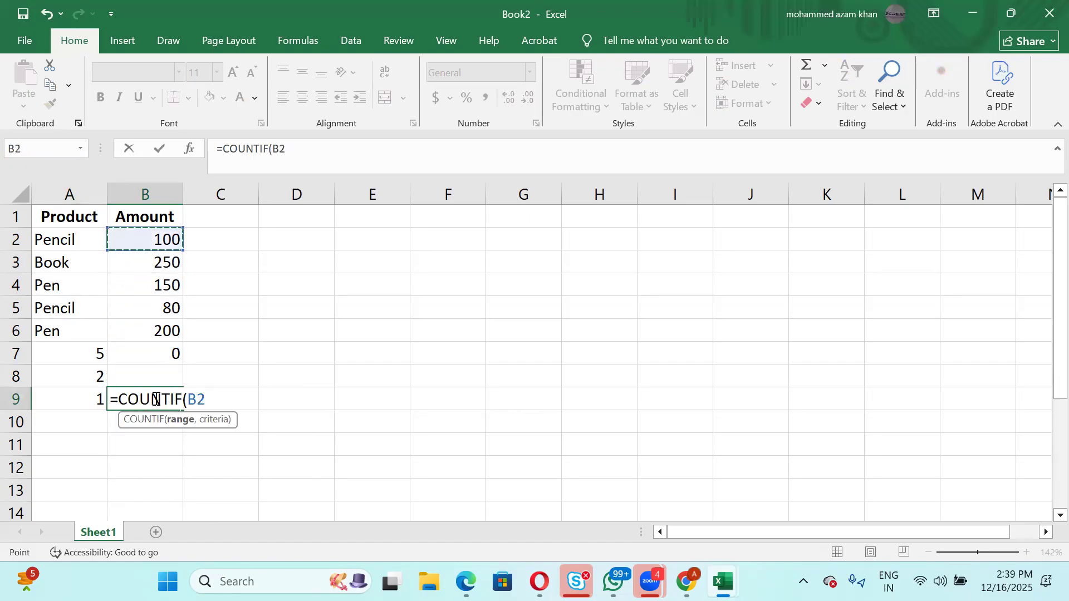
{"action": "key", "text": "shift+Down"}
{"action": "key", "text": "shift+Down"}
{"action": "key", "text": "shift+Down"}
{"action": "key", "text": "shift+Down"}
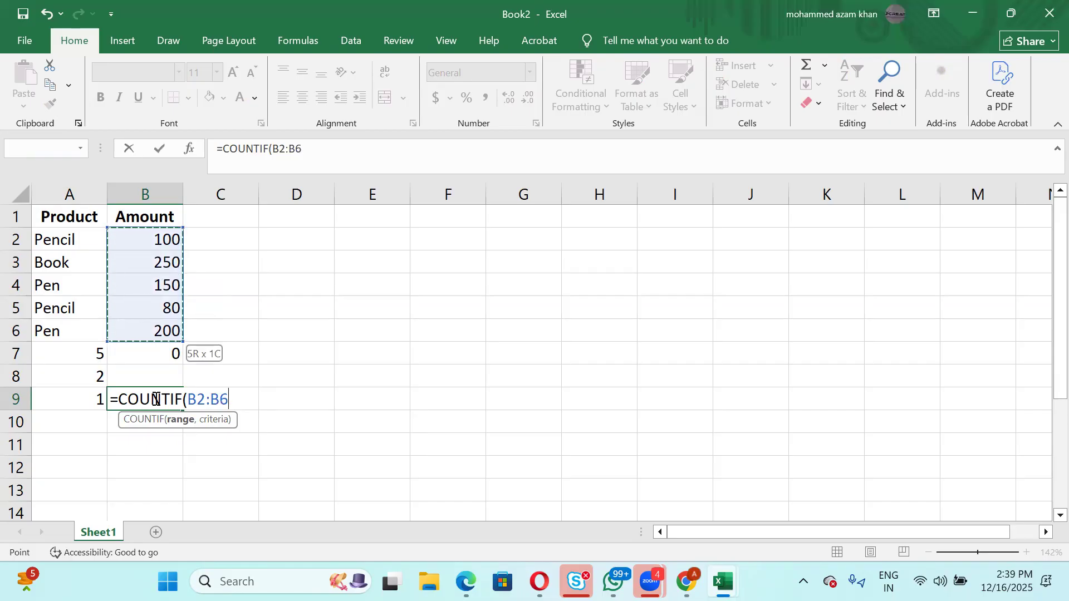
{"action": "type", "text": ","}
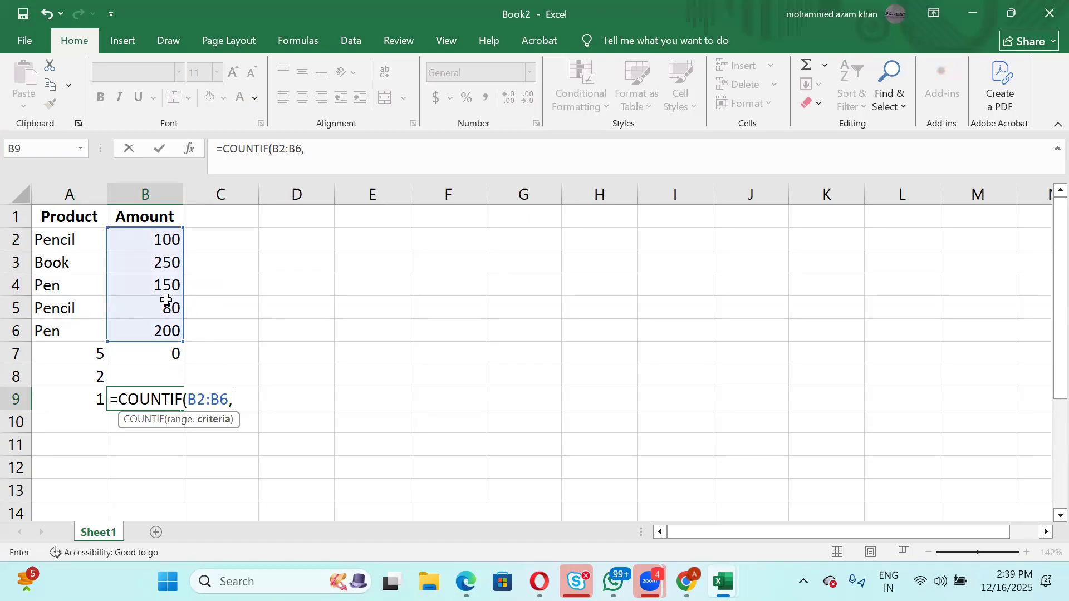
{"action": "left_click", "coordinate": [161, 262]}
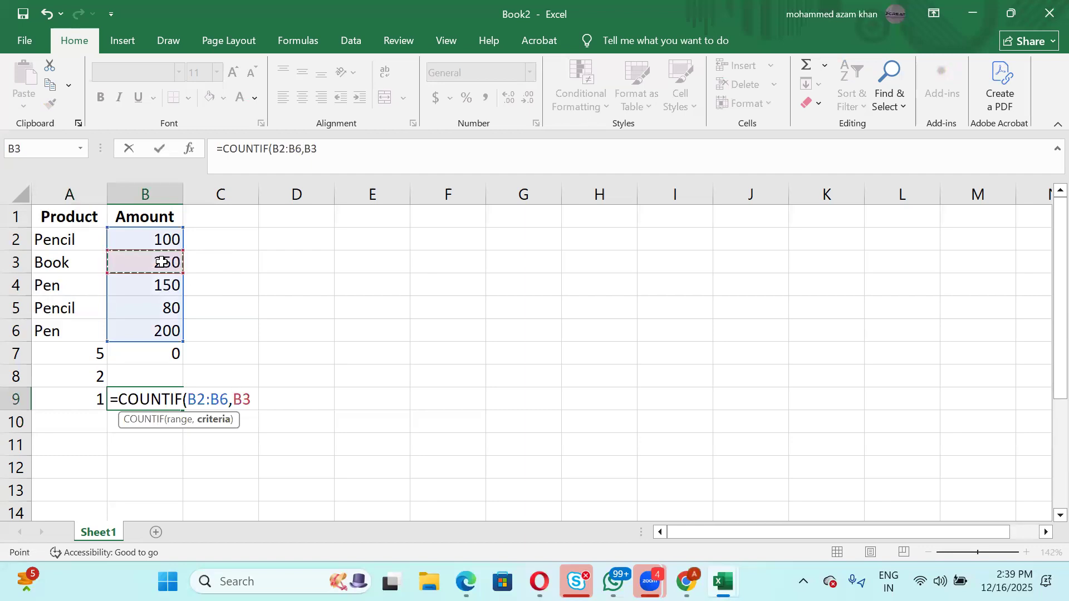
{"action": "key", "text": "Return"}
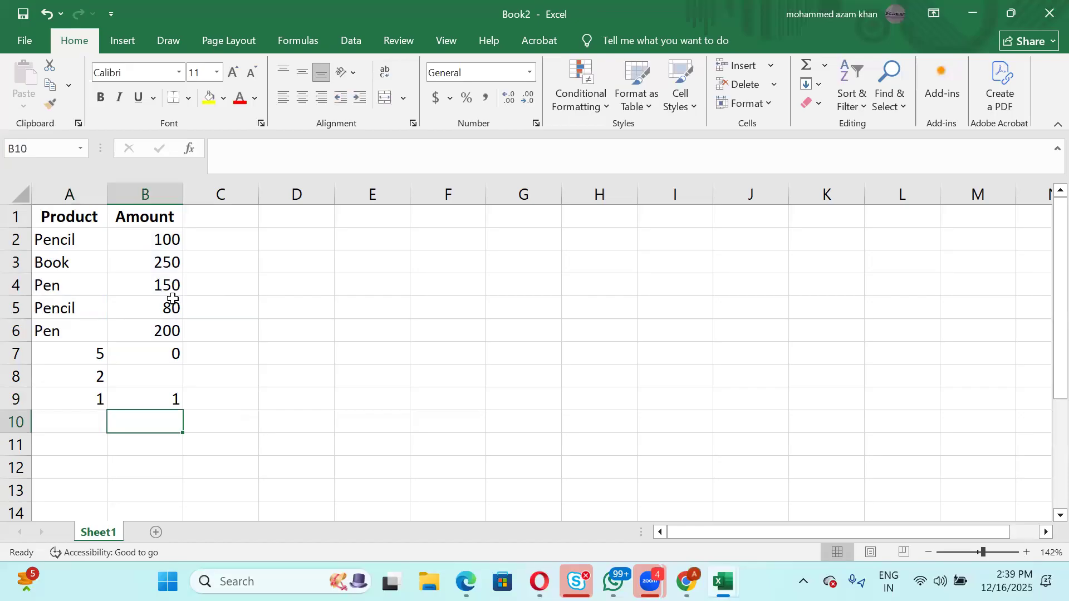
Review the COUNTIF formula in B9 and look through the product entries in column A.
{"action": "double_click", "coordinate": [148, 399]}
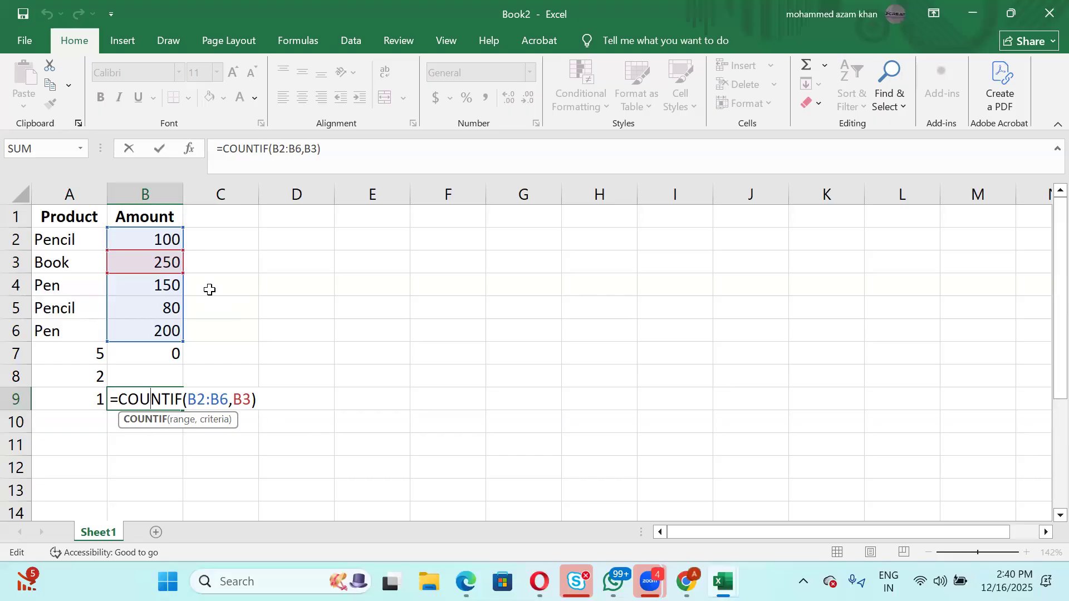
{"action": "key", "text": "Return"}
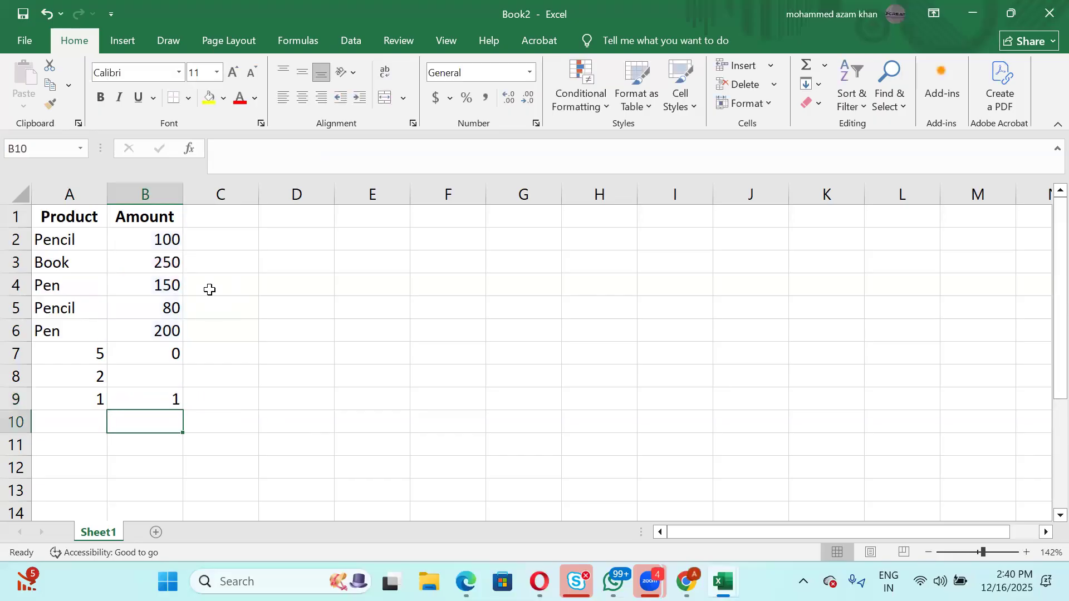
{"action": "key", "text": "Up"}
{"action": "key", "text": "Up"}
{"action": "key", "text": "Up"}
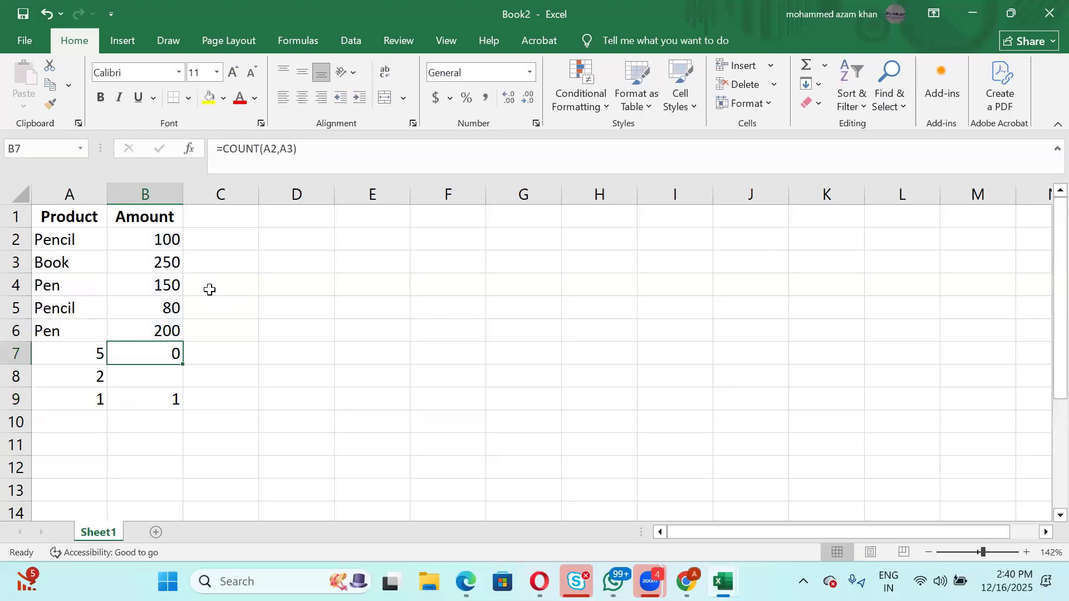
{"action": "key", "text": "Up"}
{"action": "key", "text": "Up"}
{"action": "key", "text": "Up"}
{"action": "key", "text": "Up"}
{"action": "key", "text": "Up"}
{"action": "key", "text": "Left"}
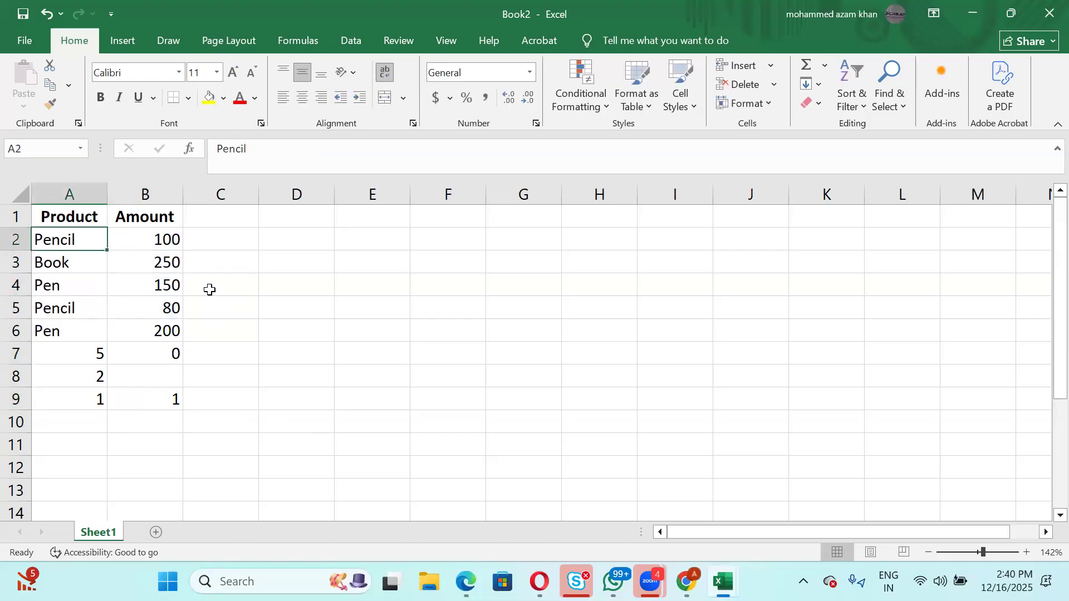
{"action": "key", "text": "Down"}
{"action": "key", "text": "Down"}
{"action": "key", "text": "Down"}
{"action": "key", "text": "Up"}
{"action": "key", "text": "Up"}
{"action": "key", "text": "Up"}
{"action": "key", "text": "Up"}
{"action": "key", "text": "Down"}
{"action": "key", "text": "Down"}
{"action": "key", "text": "Down"}
{"action": "key", "text": "Down"}
{"action": "key", "text": "Down"}
{"action": "key", "text": "Up"}
{"action": "key", "text": "Up"}
{"action": "key", "text": "Up"}
{"action": "key", "text": "Up"}
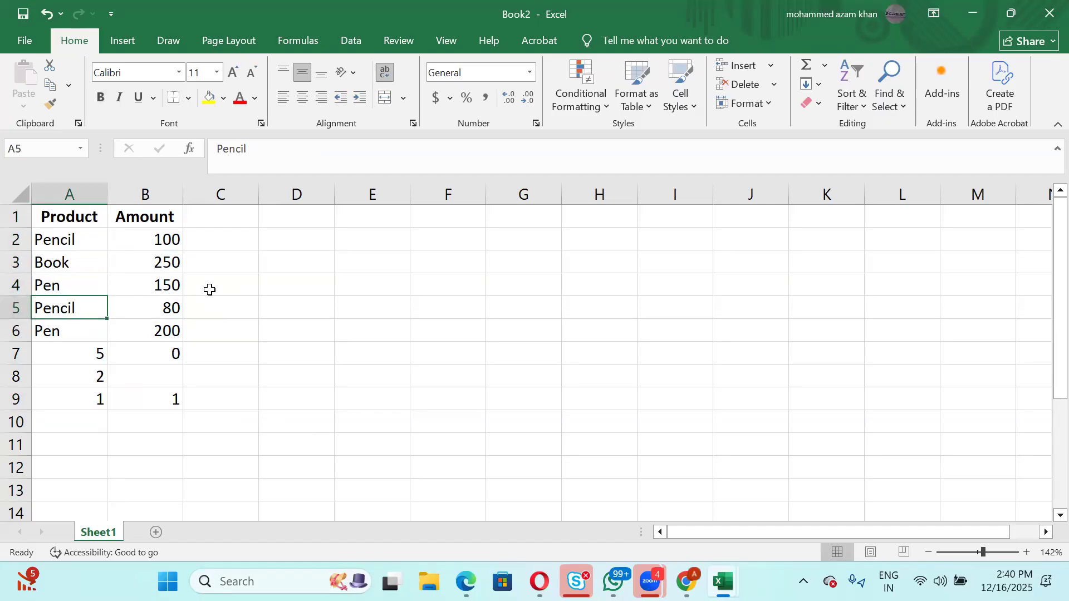
{"action": "key", "text": "Up"}
{"action": "key", "text": "Down"}
{"action": "key", "text": "Down"}
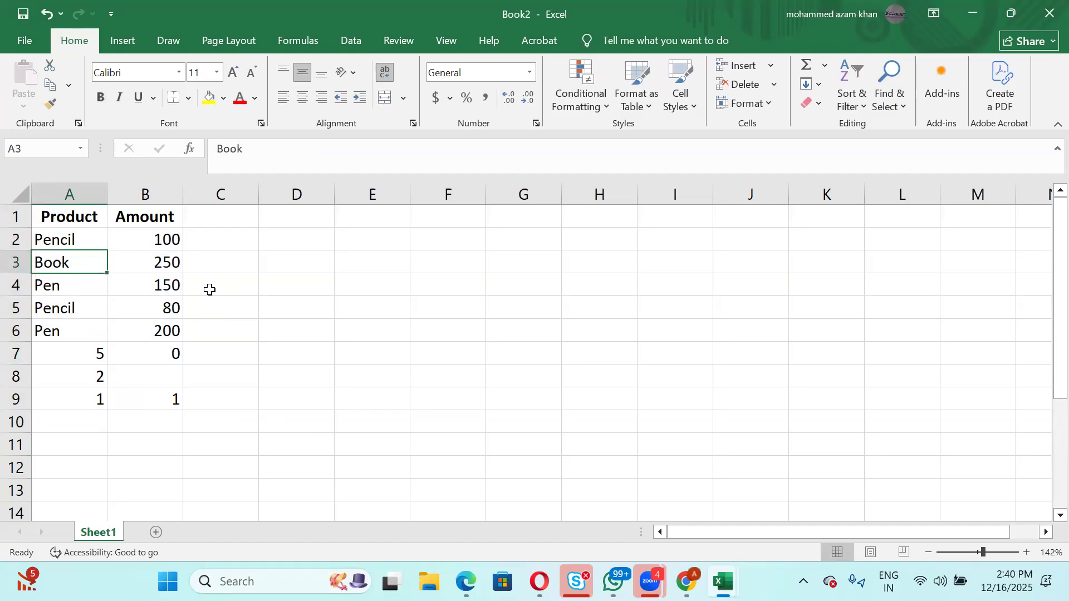
Clear the practice formulas from cells A7:B9 below the table.
{"action": "key", "text": "Down"}
{"action": "key", "text": "Down"}
{"action": "key", "text": "Down"}
{"action": "key", "text": "Down"}
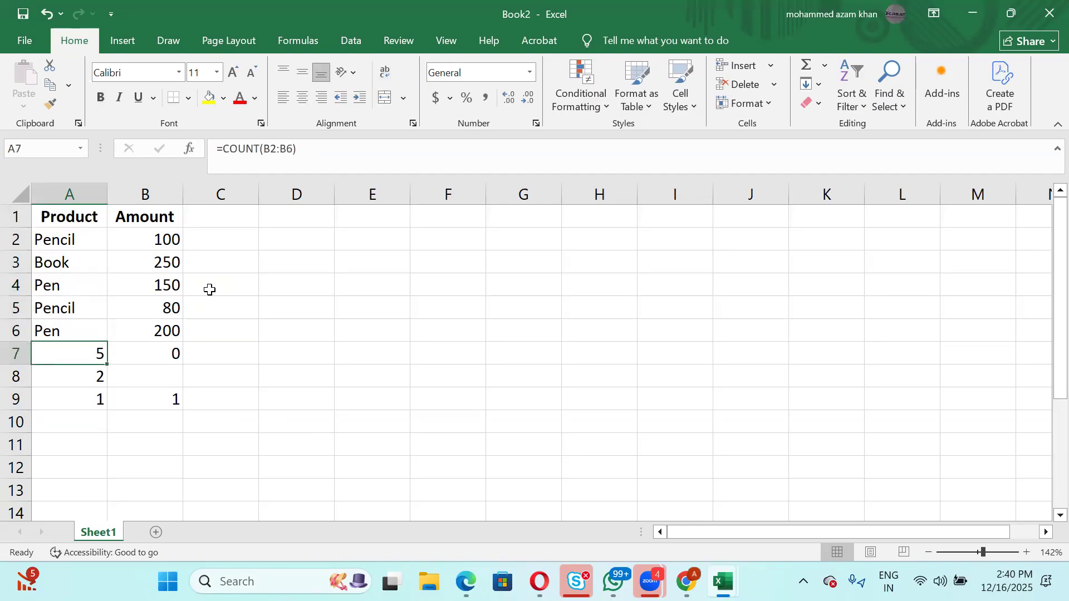
{"action": "key", "text": "shift+Down"}
{"action": "key", "text": "shift+Right"}
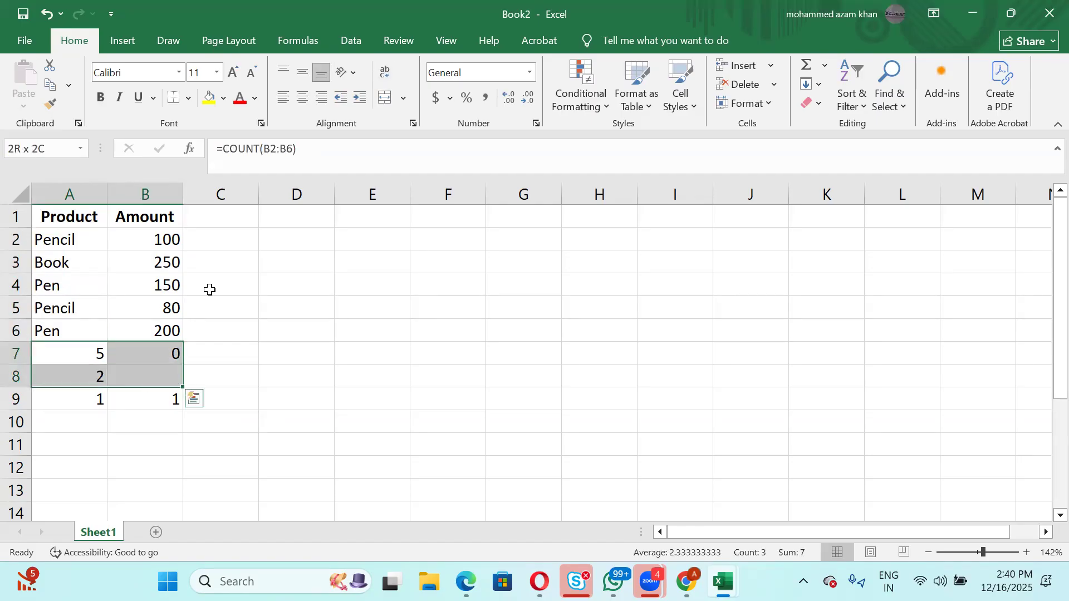
{"action": "key", "text": "shift+Down"}
{"action": "key", "text": "Delete"}
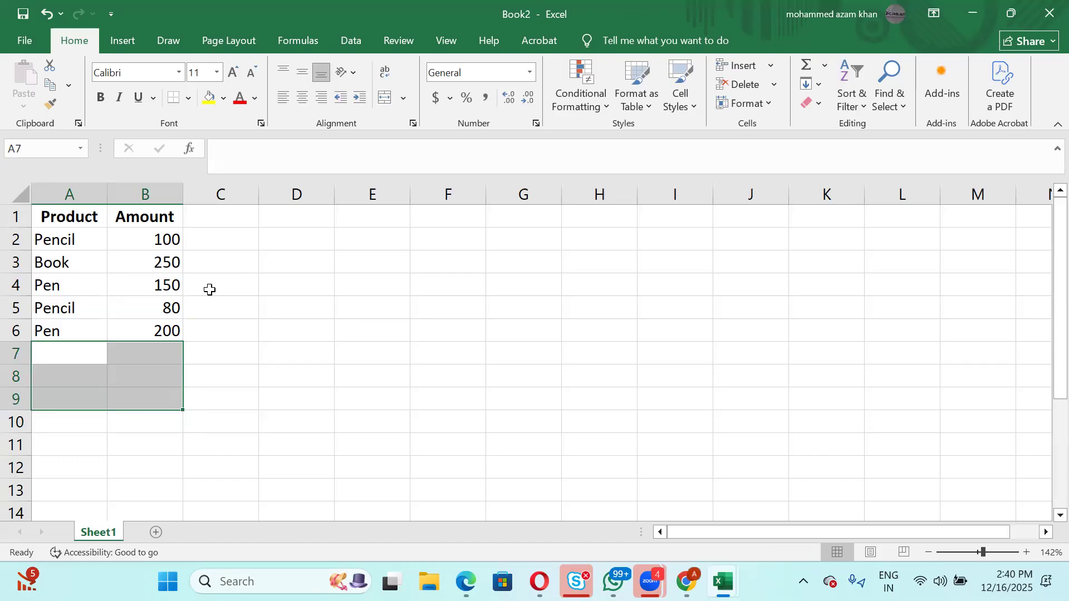
{"action": "type", "text": "="}
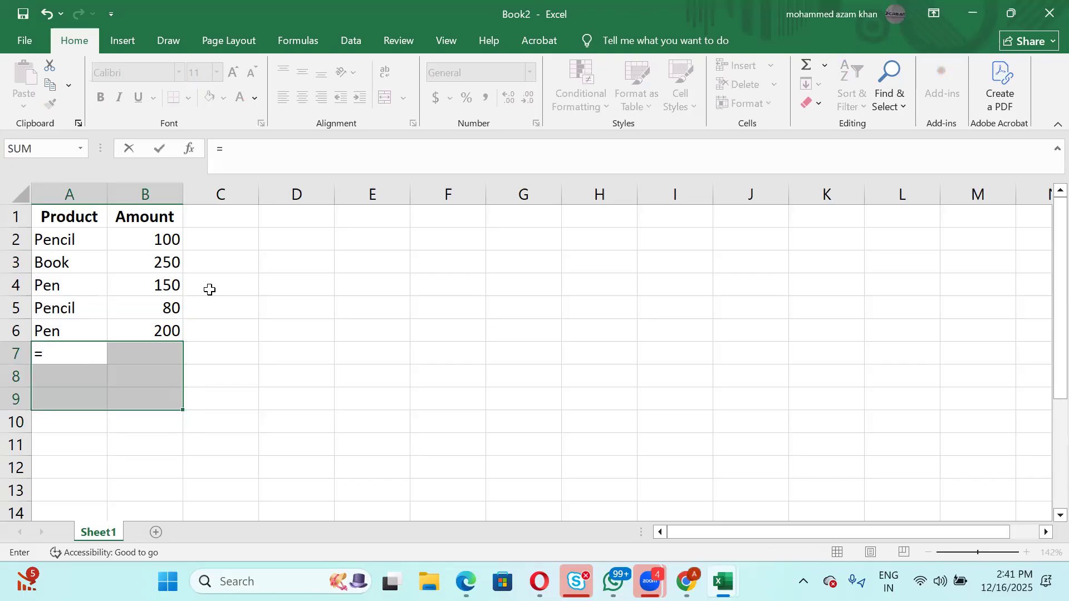
{"action": "left_click", "coordinate": [79, 354]}
{"action": "left_click", "coordinate": [378, 391]}
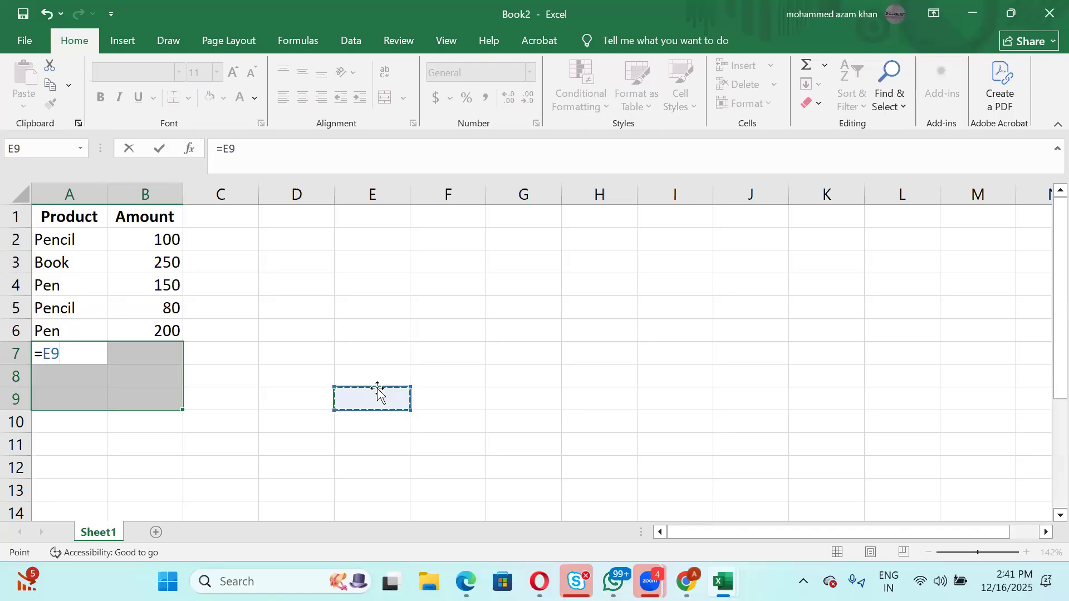
{"action": "key", "text": "Escape"}
{"action": "type", "text": "`"}
{"action": "key", "text": "BackSpace"}
Enter a SUMIF formula in A7 with range A2:B6, criterion A2 and sum range B2:B6, and check it against the Pencil amounts.
{"action": "type", "text": "=sum"}
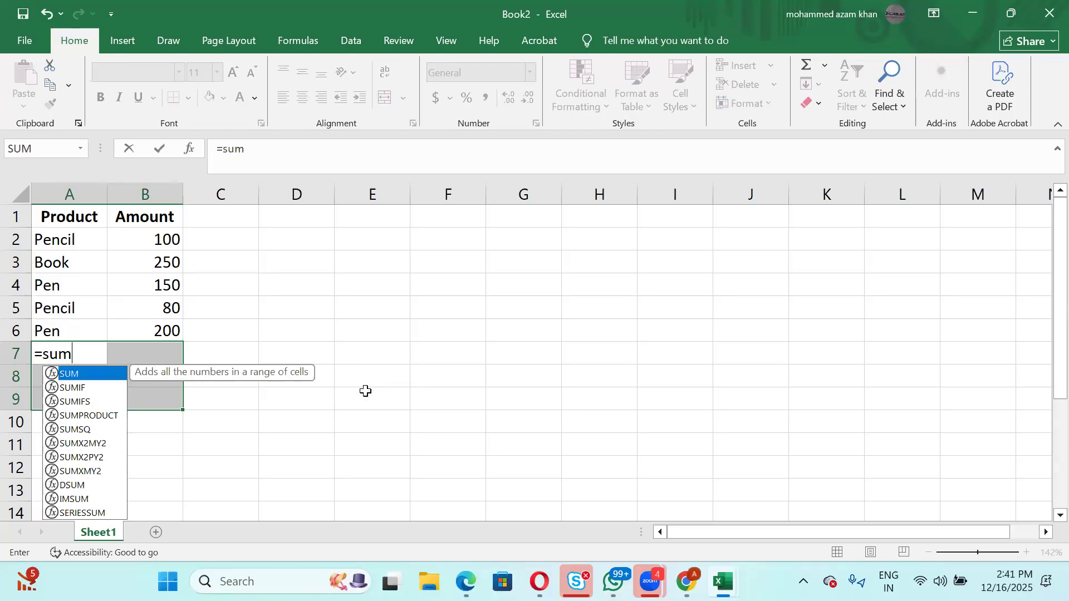
{"action": "type", "text": "if"}
{"action": "key", "text": "Tab"}
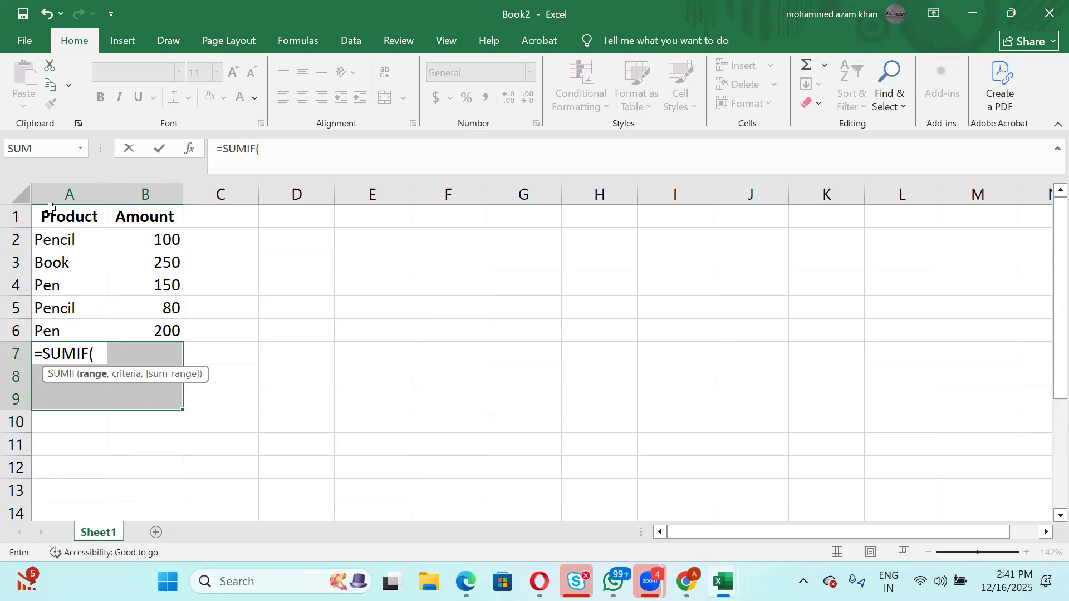
{"action": "left_click_drag", "start_coordinate": [35, 238], "coordinate": [158, 324]}
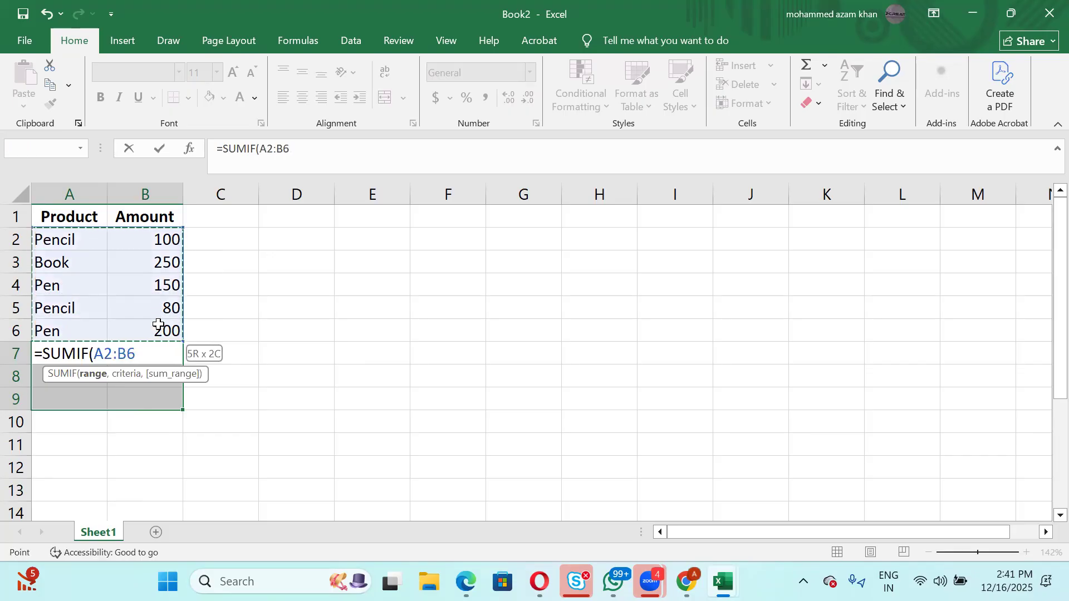
{"action": "type", "text": ","}
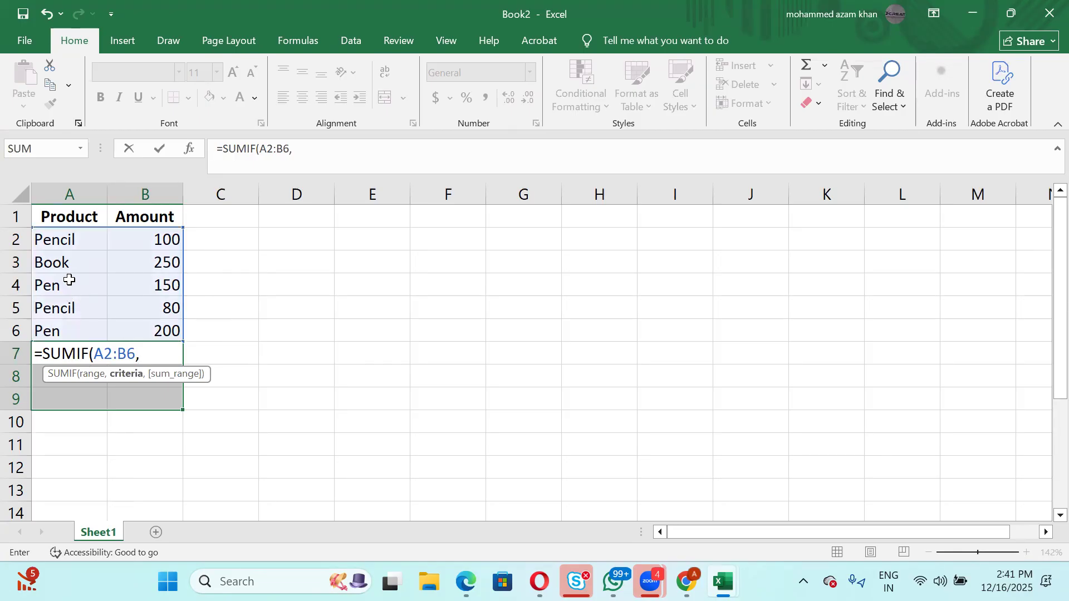
{"action": "left_click", "coordinate": [70, 241]}
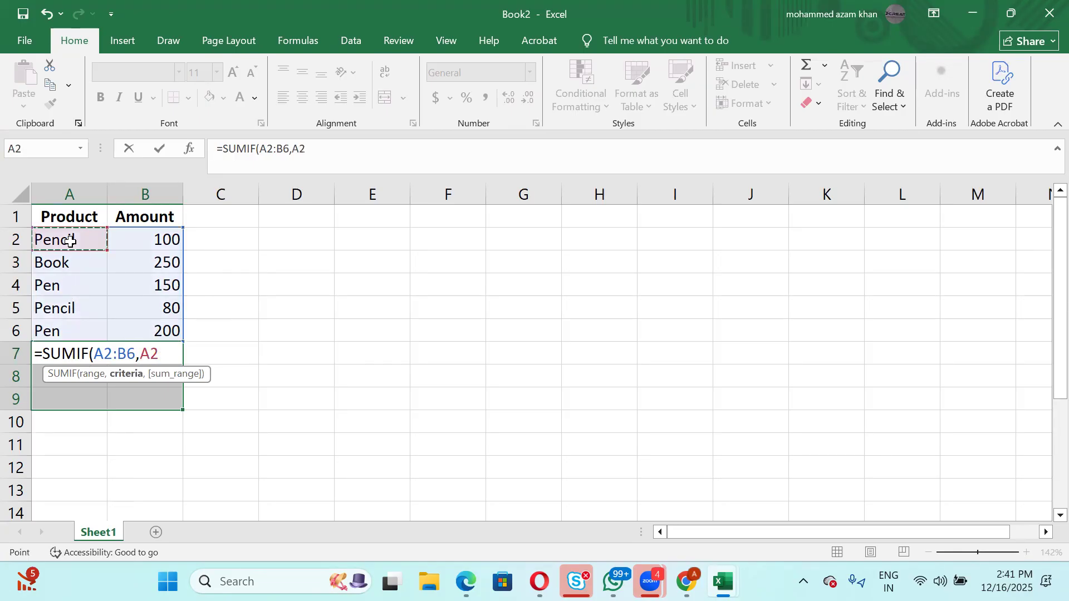
{"action": "type", "text": ","}
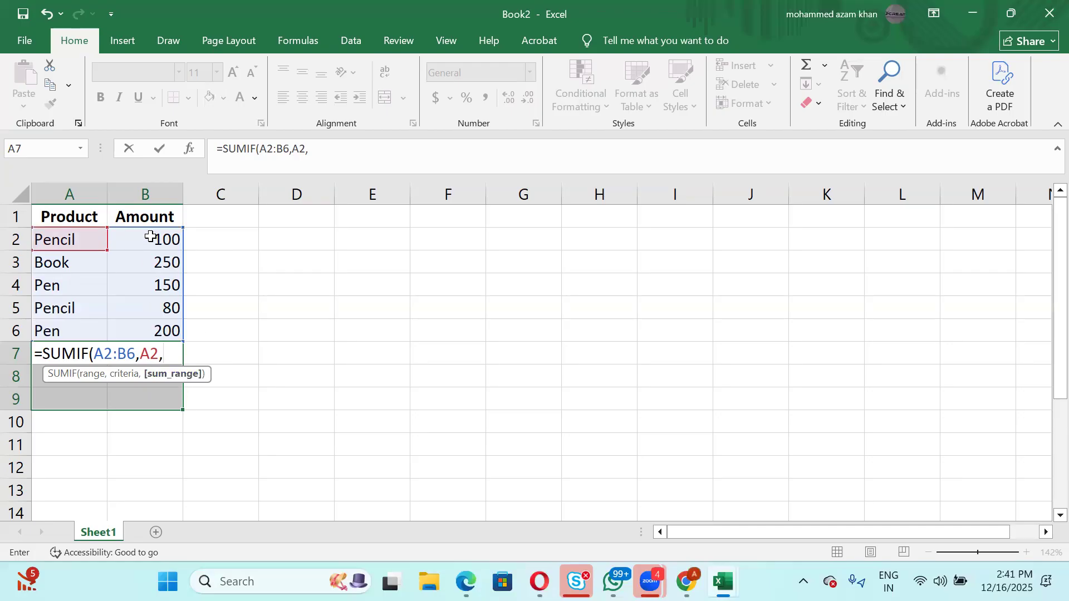
{"action": "left_click_drag", "start_coordinate": [146, 239], "coordinate": [145, 331]}
{"action": "key", "text": "Return"}
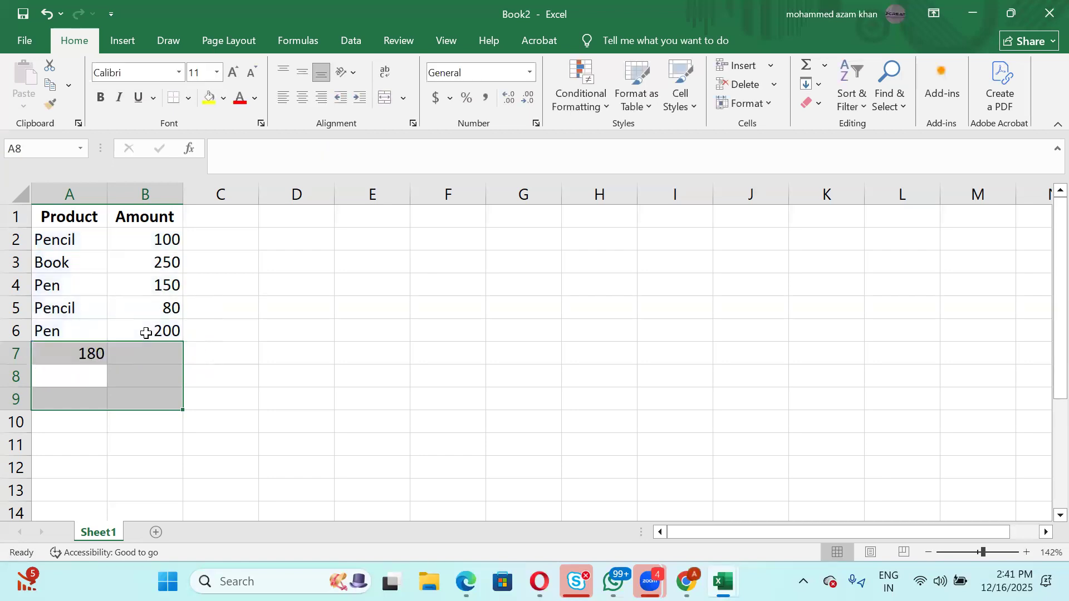
{"action": "left_click", "coordinate": [80, 245]}
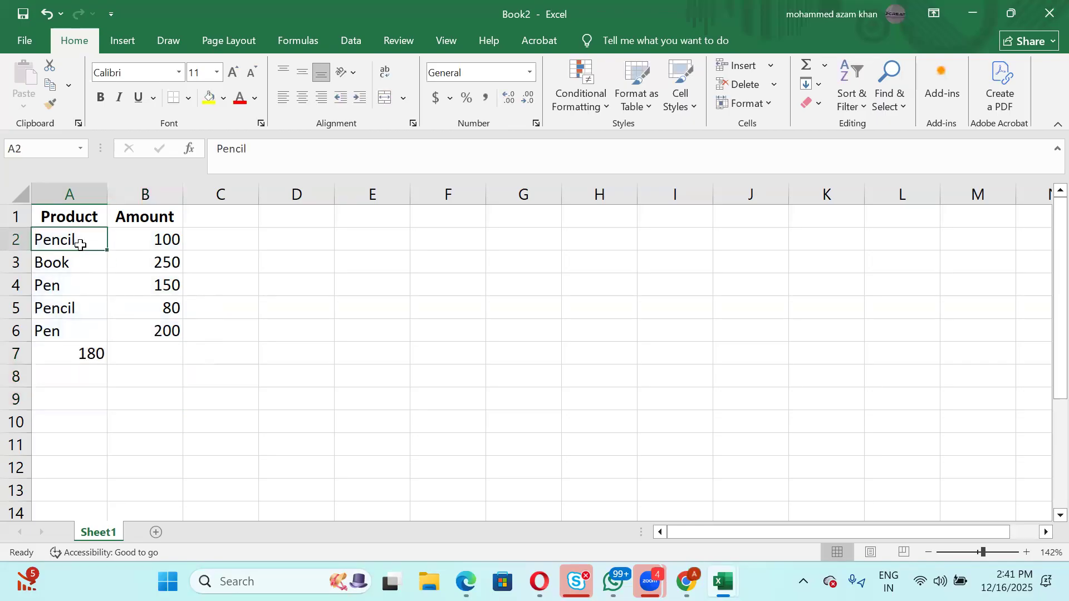
{"action": "left_click", "coordinate": [170, 235]}
{"action": "left_click", "coordinate": [160, 304]}
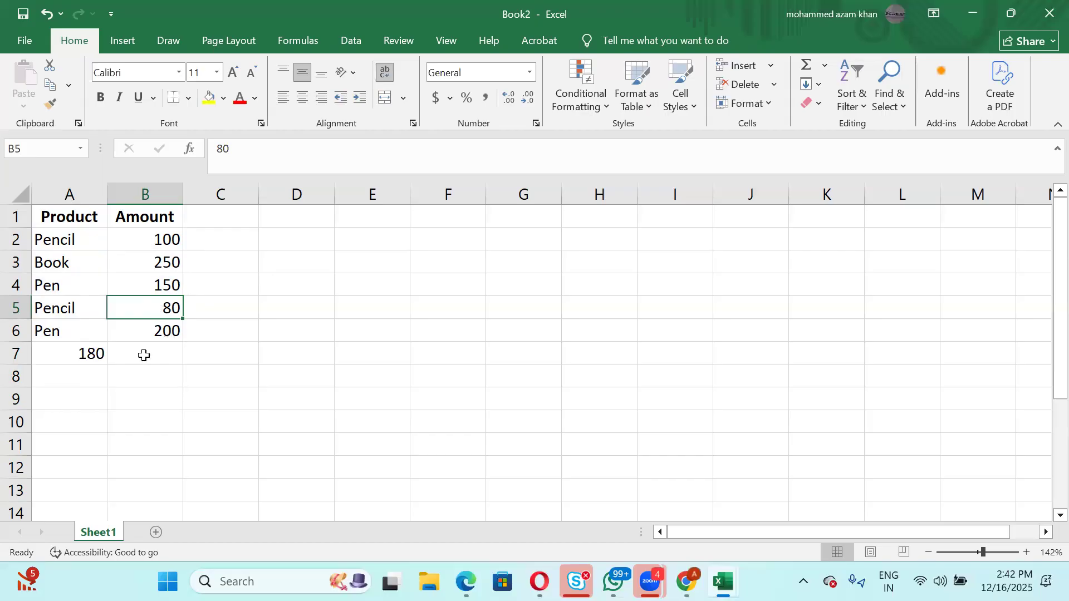
Enter Pencil in cell B7 as a lookup criterion beside the SUMIF formula.
{"action": "double_click", "coordinate": [142, 360]}
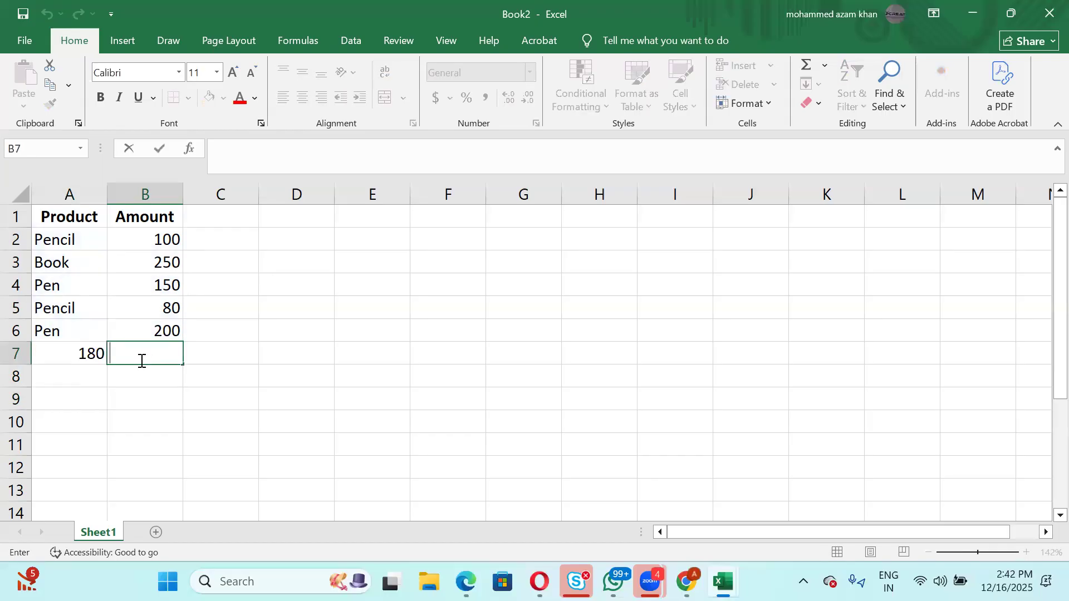
{"action": "type", "text": "Pren"}
{"action": "key", "text": "BackSpace"}
{"action": "key", "text": "BackSpace"}
{"action": "key", "text": "BackSpace"}
{"action": "type", "text": "wn"}
{"action": "key", "text": "BackSpace"}
{"action": "key", "text": "BackSpace"}
{"action": "type", "text": "encil"}
{"action": "key", "text": "Return"}
Change the criterion of the SUMIF formula in A7 to cell B7.
{"action": "double_click", "coordinate": [85, 352]}
{"action": "double_click", "coordinate": [145, 355]}
{"action": "key", "text": "BackSpace"}
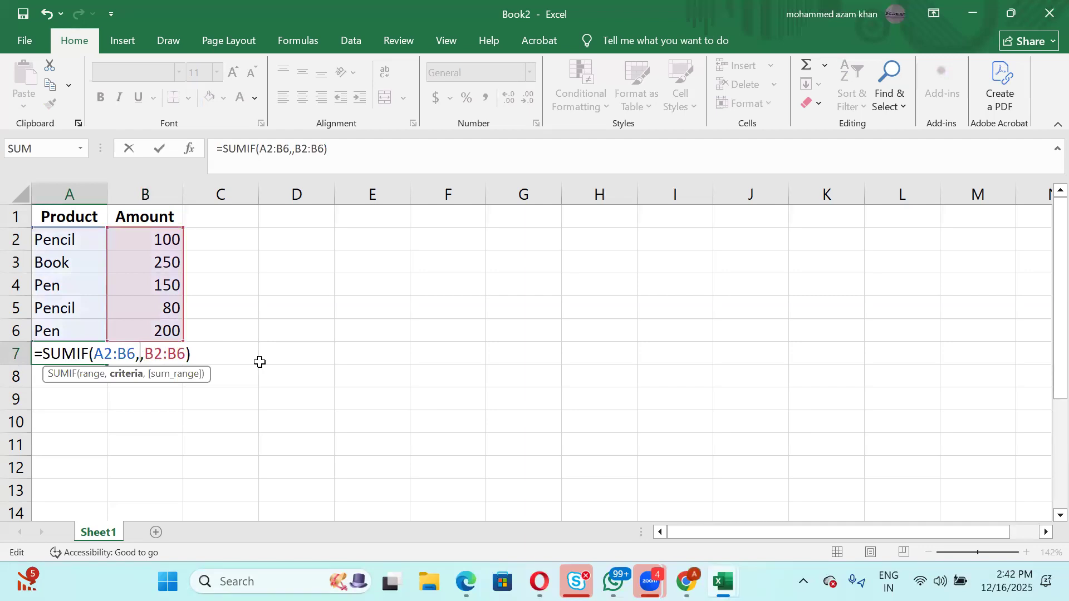
{"action": "type", "text": "b"}
{"action": "type", "text": "7"}
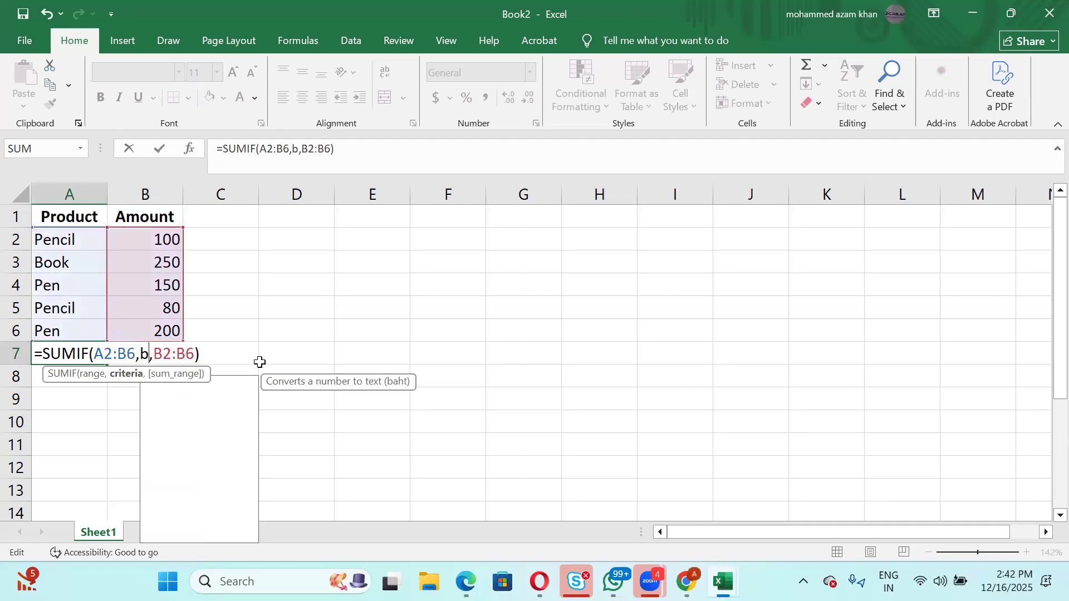
{"action": "key", "text": "ctrl+Return"}
{"action": "key", "text": "Return"}
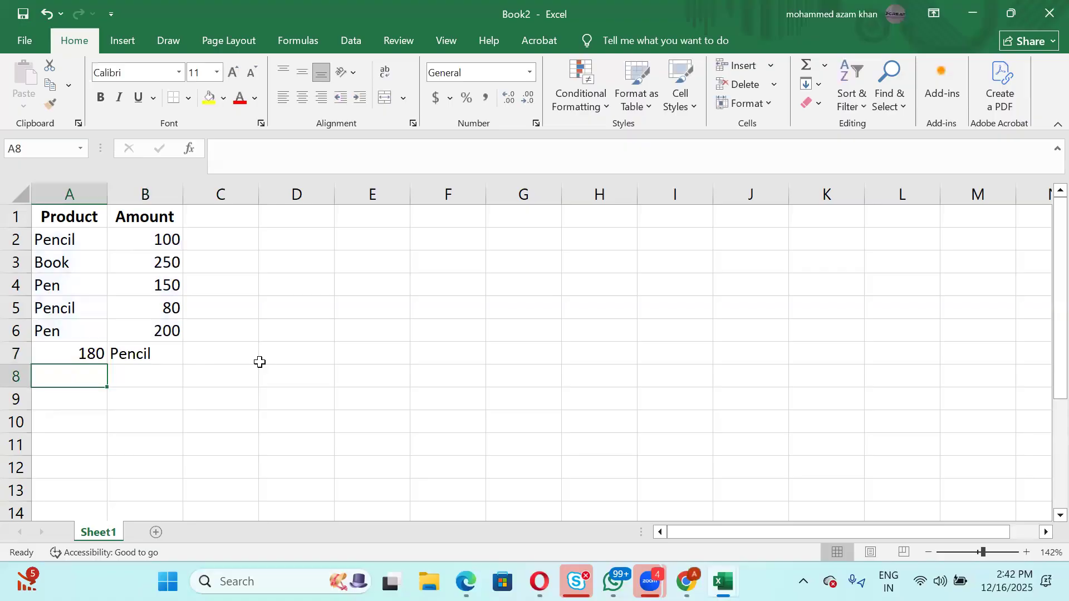
Shorten the criterion in B7 to Pen and check the two Pen amounts in B4 and B6.
{"action": "double_click", "coordinate": [143, 353]}
{"action": "left_click", "coordinate": [172, 353]}
{"action": "key", "text": "BackSpace"}
{"action": "key", "text": "BackSpace"}
{"action": "key", "text": "BackSpace"}
{"action": "key", "text": "Return"}
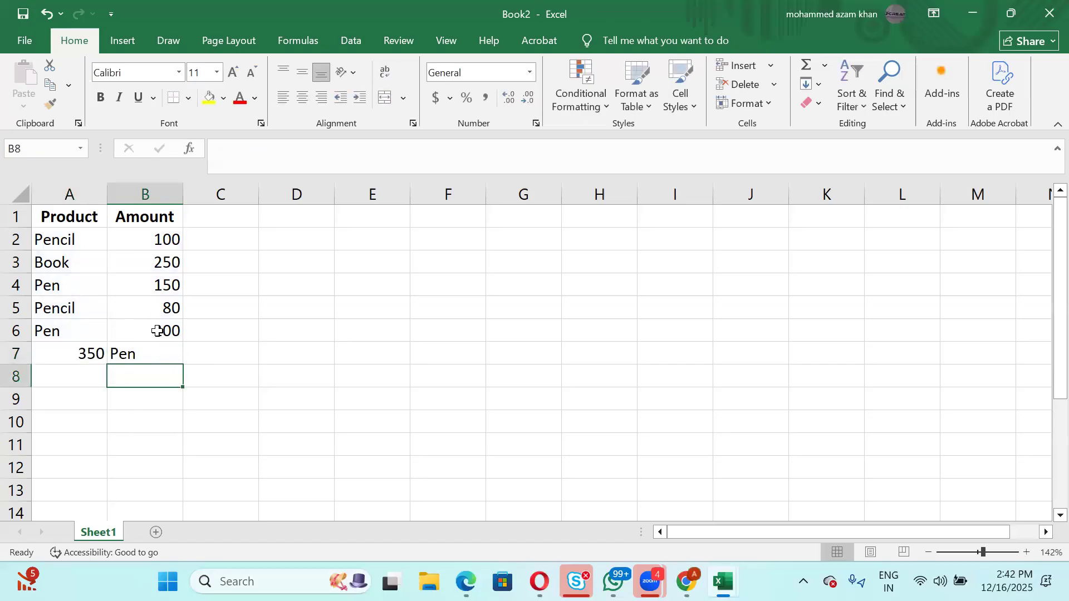
{"action": "left_click", "coordinate": [157, 331]}
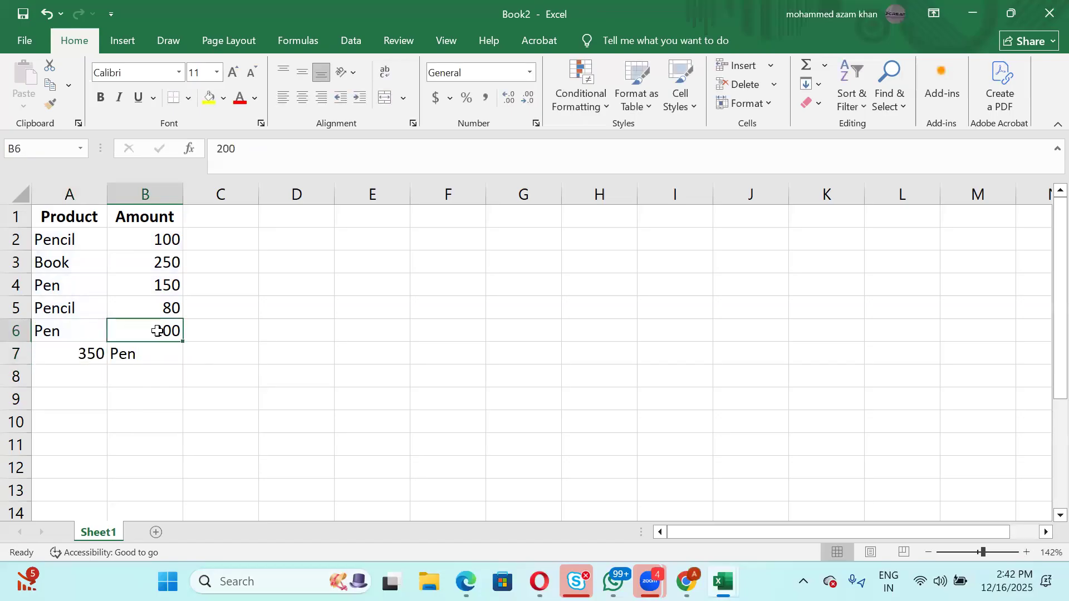
{"action": "left_click", "coordinate": [165, 281]}
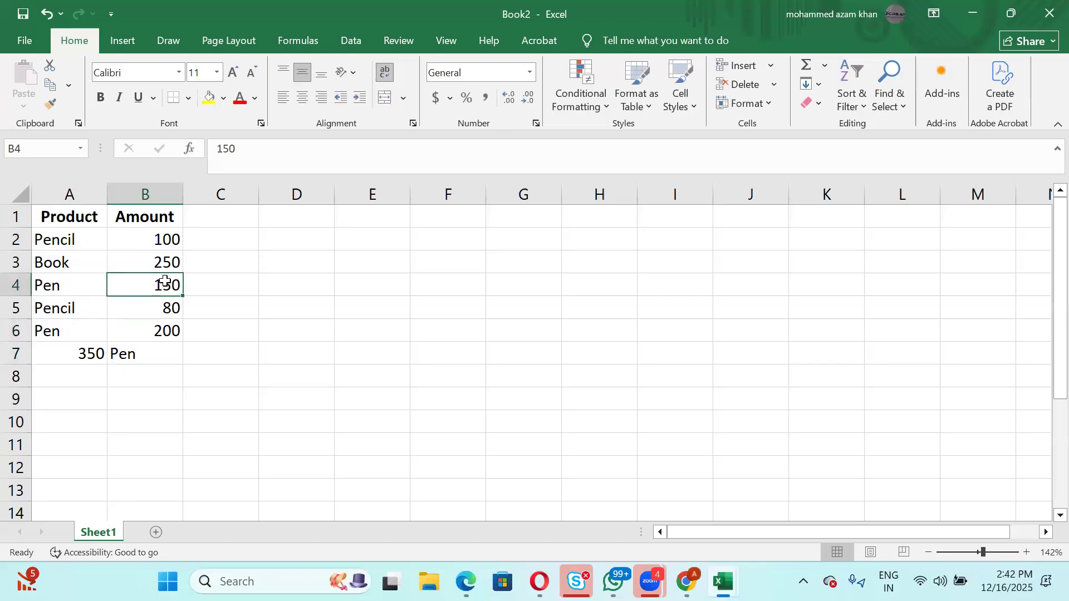
{"action": "left_click", "coordinate": [152, 336], "text": "ctrl"}
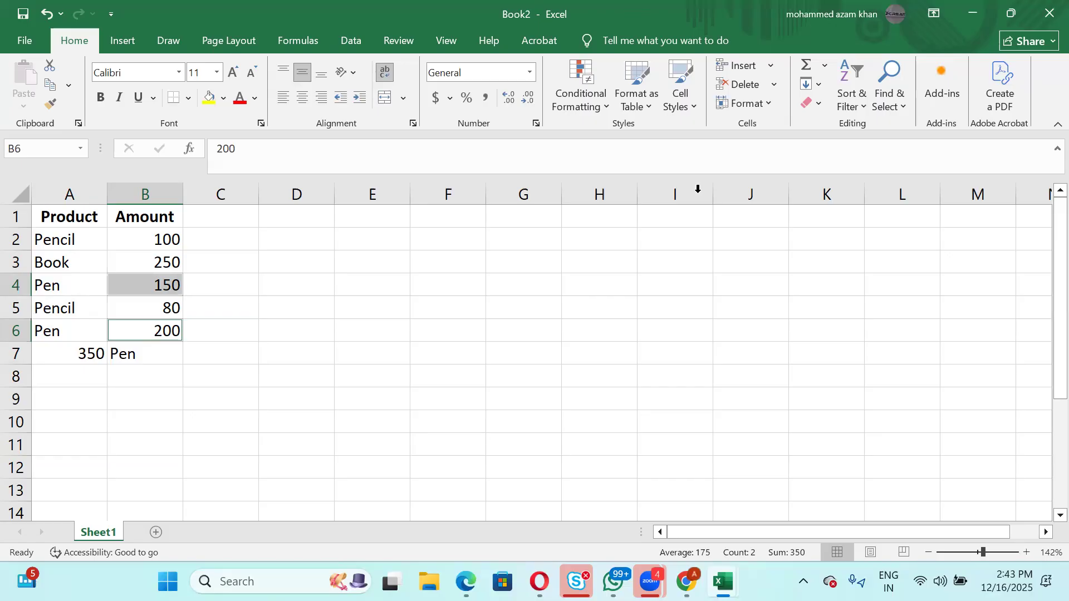
{"action": "key", "text": "super"}
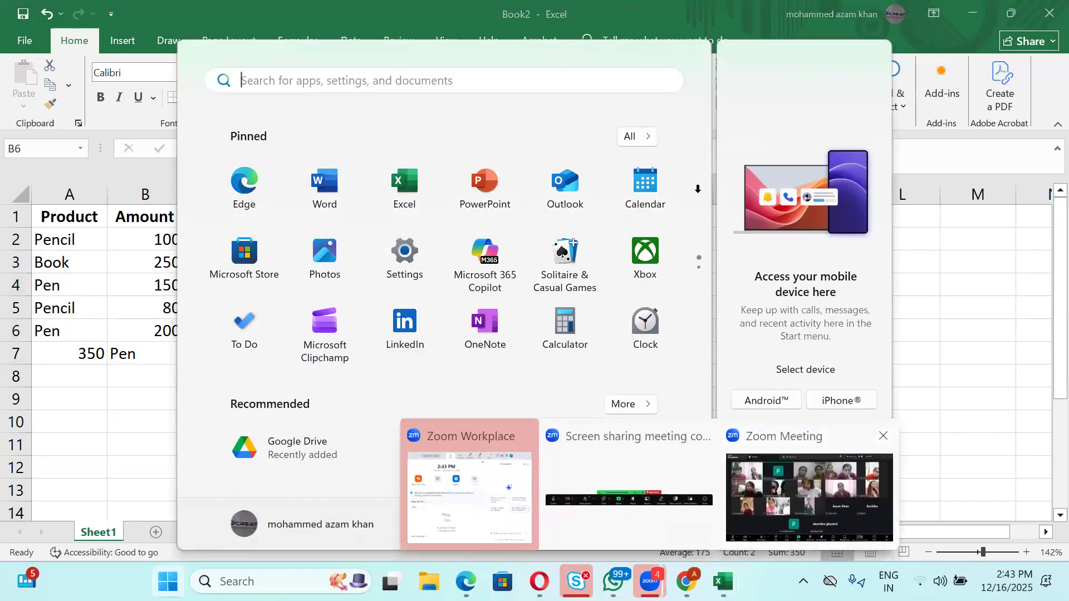
{"action": "key", "text": "Escape"}
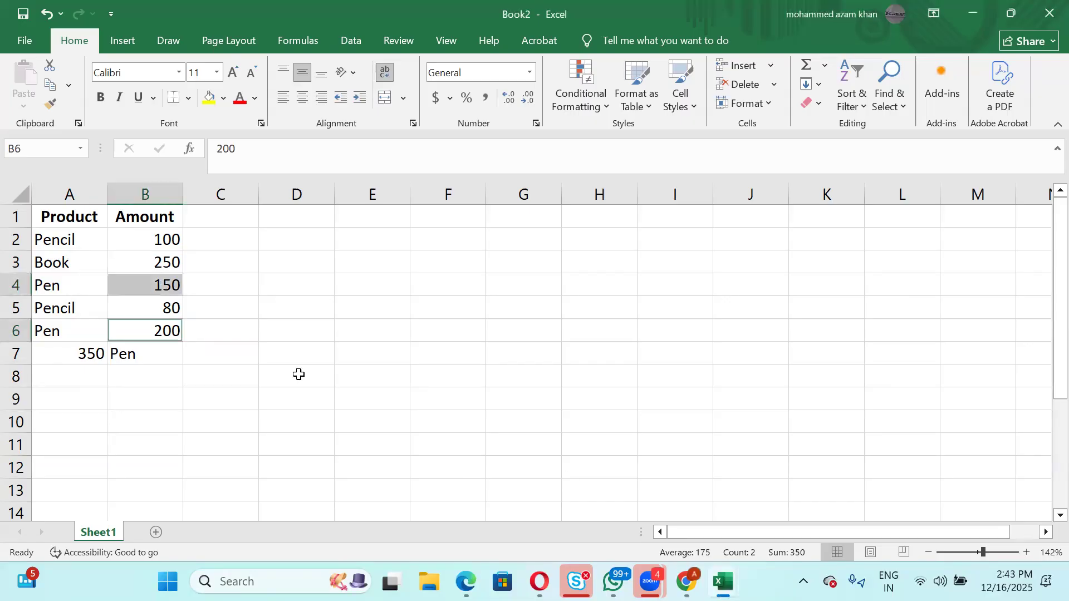
Replace the criterion in B7 with Book.
{"action": "double_click", "coordinate": [150, 353]}
{"action": "key", "text": "BackSpace"}
{"action": "key", "text": "BackSpace"}
{"action": "key", "text": "BackSpace"}
{"action": "type", "text": "Book"}
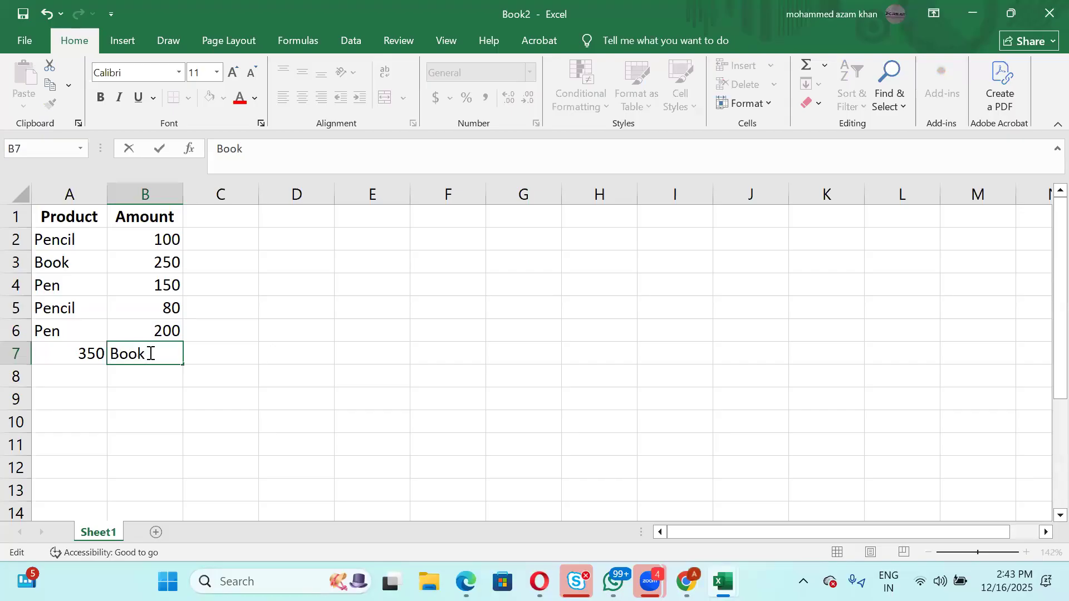
{"action": "key", "text": "Return"}
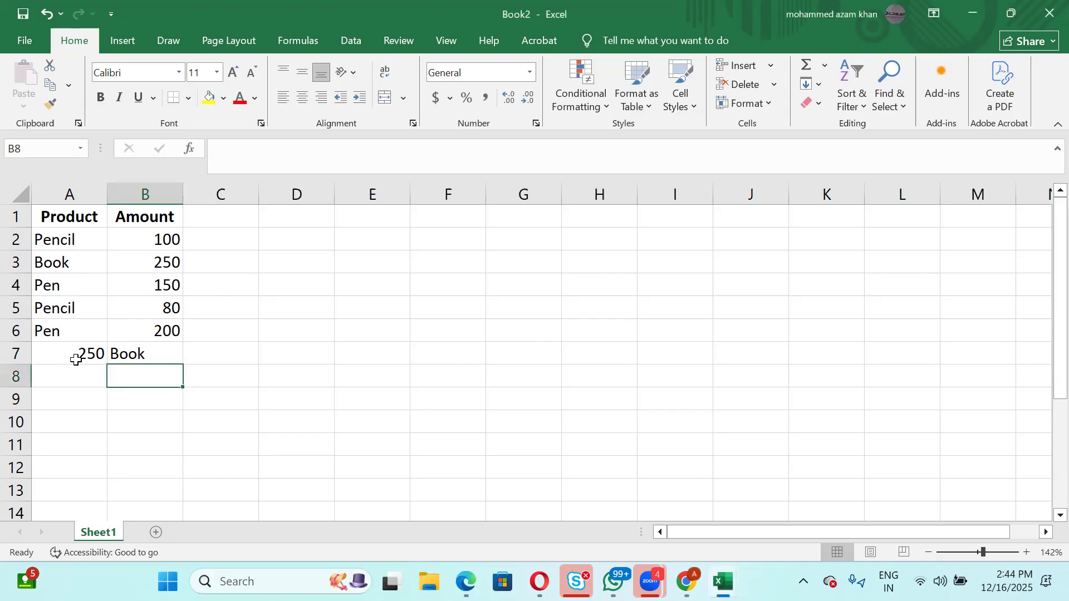
Review the range, criterion and sum range of the SUMIF formula in A7 against the table and cell B7.
{"action": "double_click", "coordinate": [76, 359]}
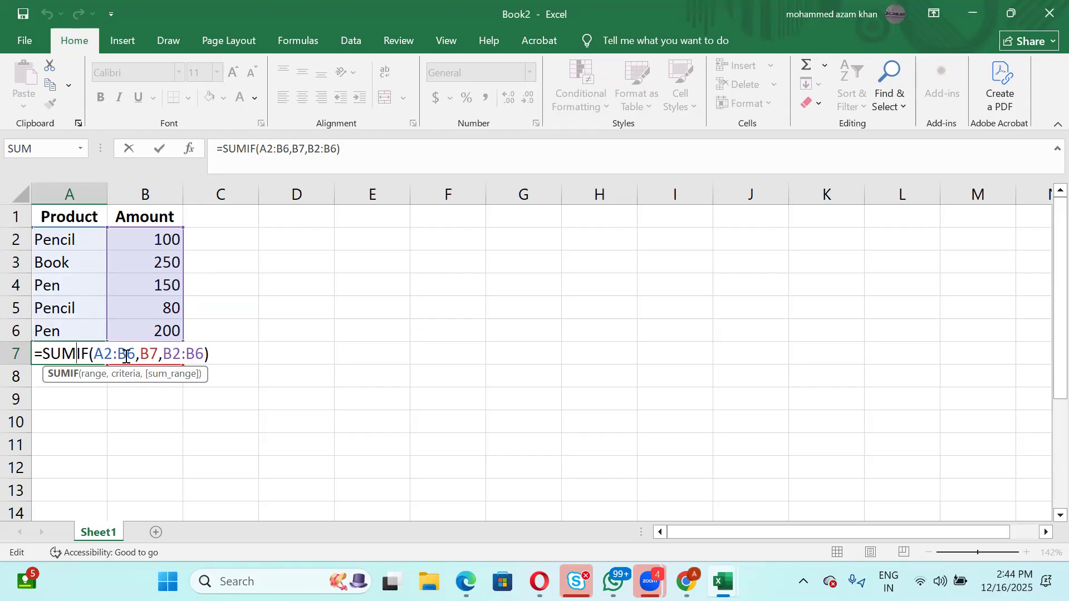
{"action": "left_click", "coordinate": [48, 244]}
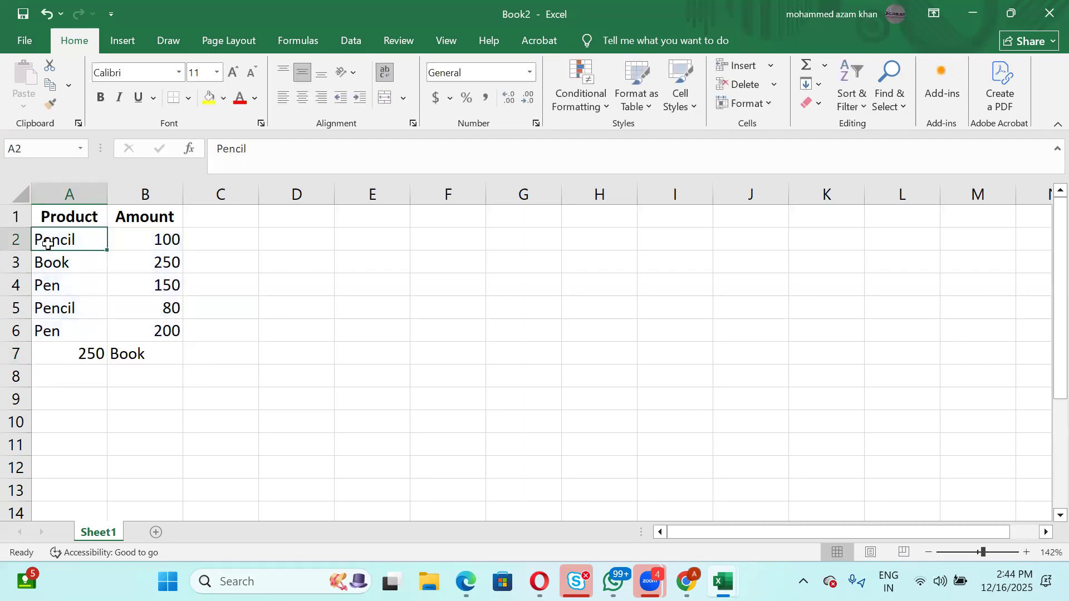
{"action": "double_click", "coordinate": [86, 354]}
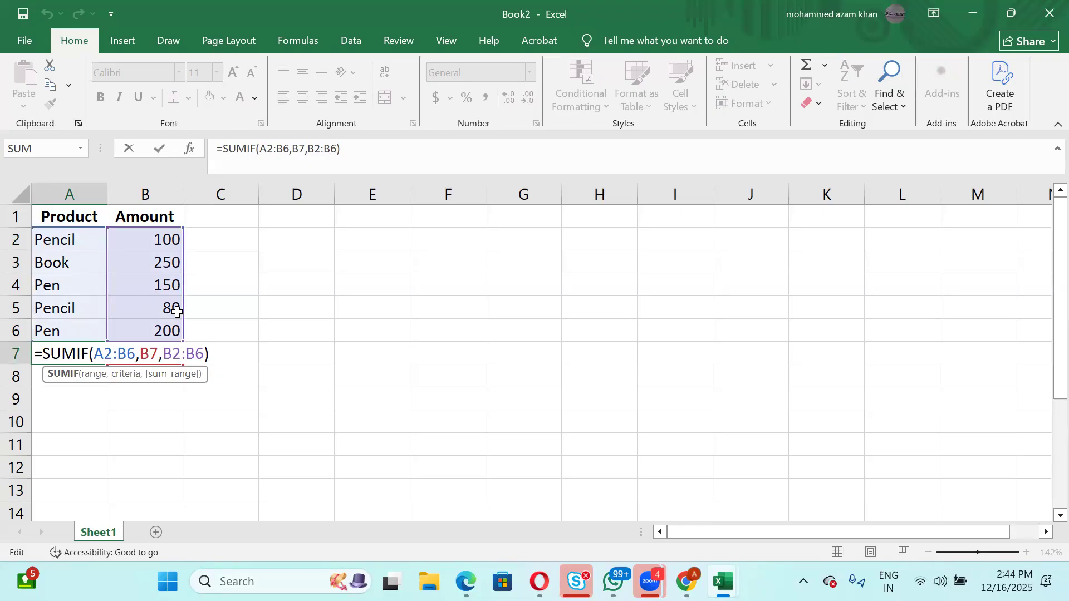
{"action": "left_click", "coordinate": [149, 354]}
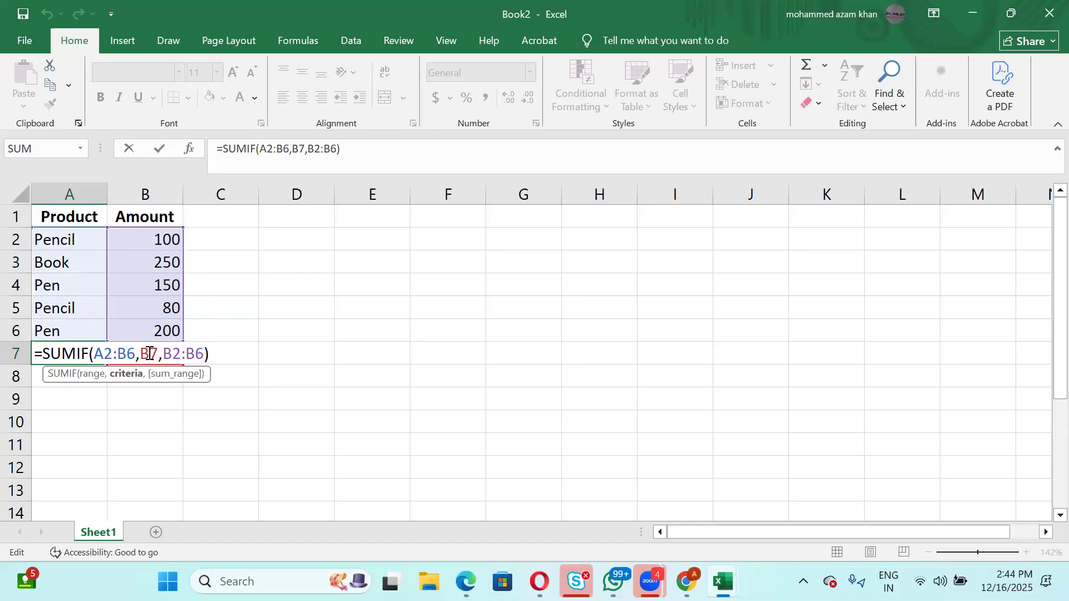
{"action": "key", "text": "ctrl+Return"}
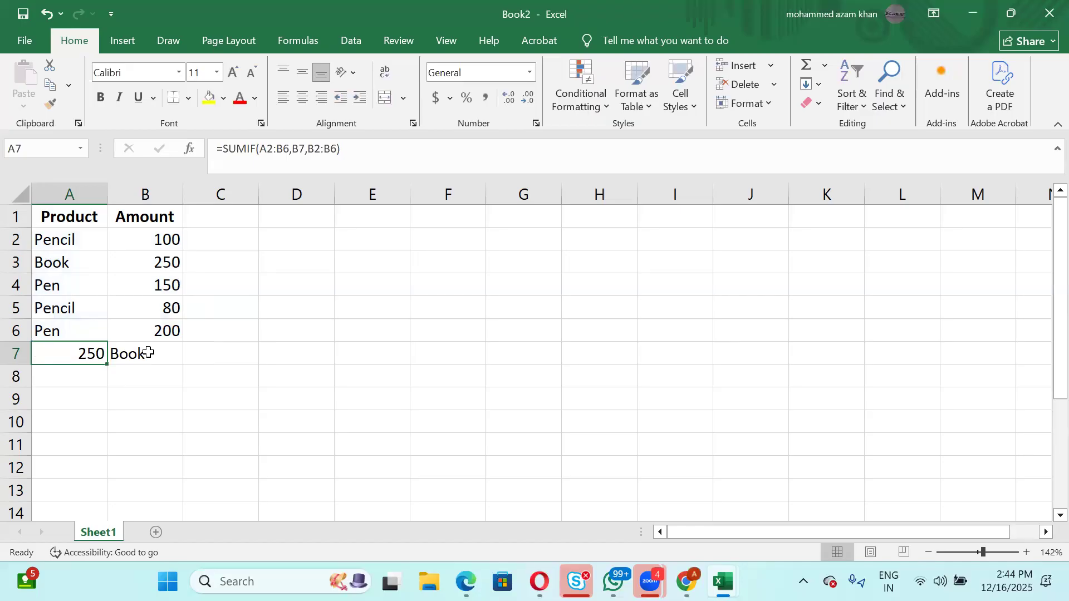
{"action": "left_click", "coordinate": [162, 189]}
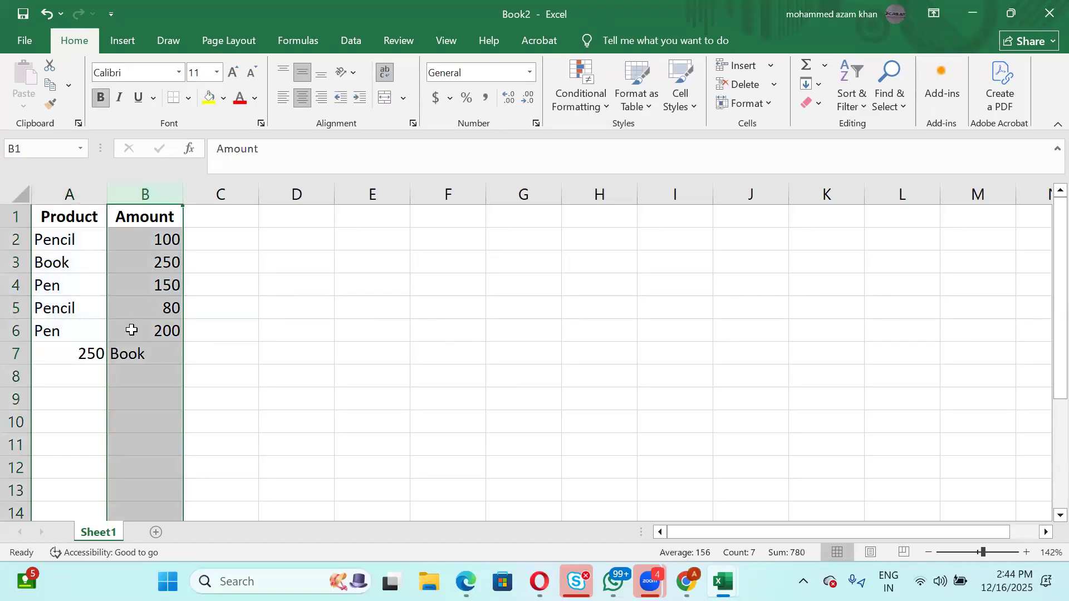
{"action": "left_click", "coordinate": [114, 356]}
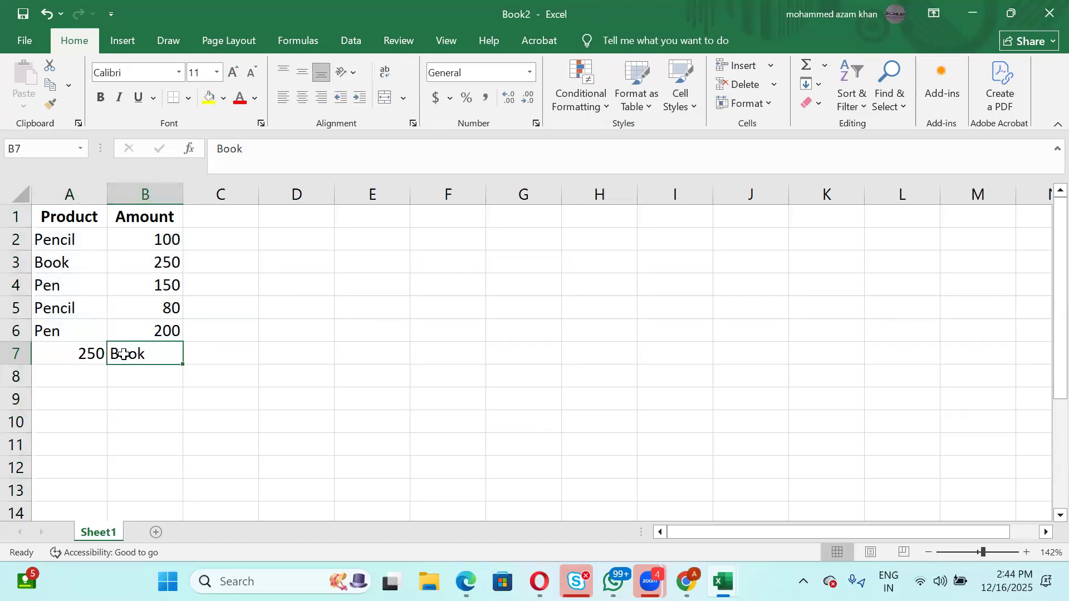
Replace the criterion in B7 with pencil in lowercase.
{"action": "double_click", "coordinate": [160, 358]}
{"action": "key", "text": "BackSpace"}
{"action": "key", "text": "BackSpace"}
{"action": "key", "text": "BackSpace"}
{"action": "key", "text": "BackSpace"}
{"action": "type", "text": "penc"}
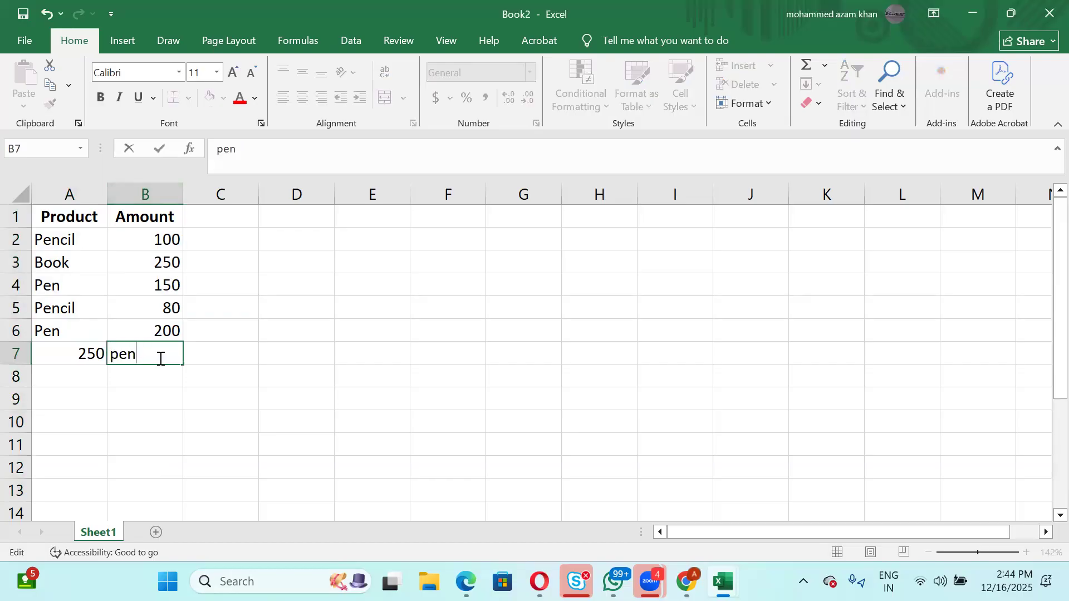
{"action": "key", "text": "BackSpace"}
{"action": "key", "text": "BackSpace"}
{"action": "key", "text": "BackSpace"}
{"action": "key", "text": "BackSpace"}
{"action": "key", "text": "BackSpace"}
{"action": "type", "text": "pencil"}
{"action": "key", "text": "Return"}
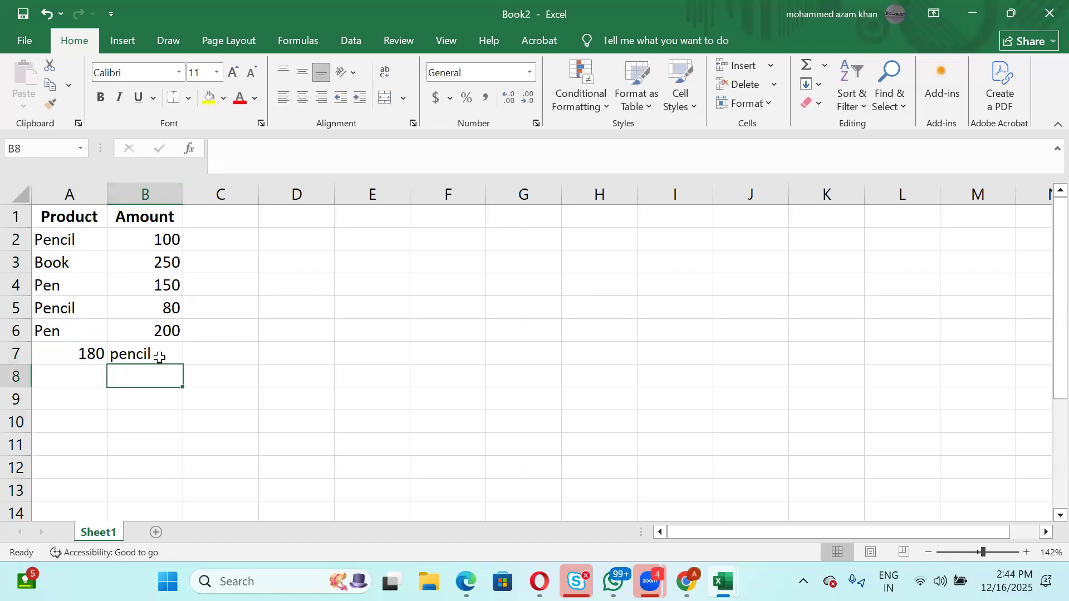
Capitalize the first letter of the criterion in B7 so it reads Pencil.
{"action": "double_click", "coordinate": [160, 357]}
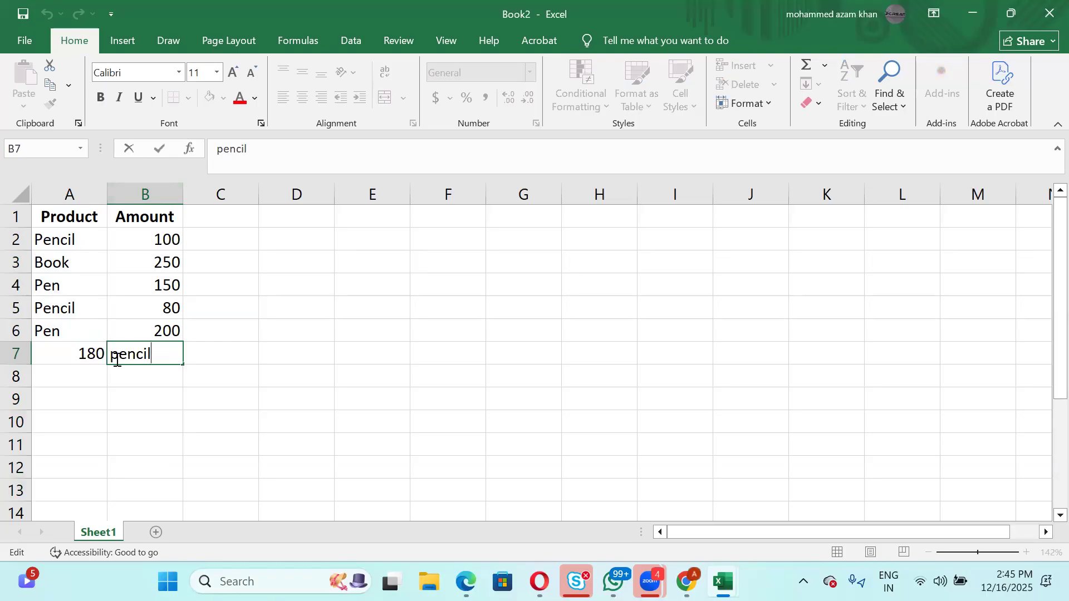
{"action": "double_click", "coordinate": [116, 360]}
{"action": "left_click", "coordinate": [117, 360]}
{"action": "key", "text": "BackSpace"}
{"action": "type", "text": "P"}
{"action": "key", "text": "Return"}
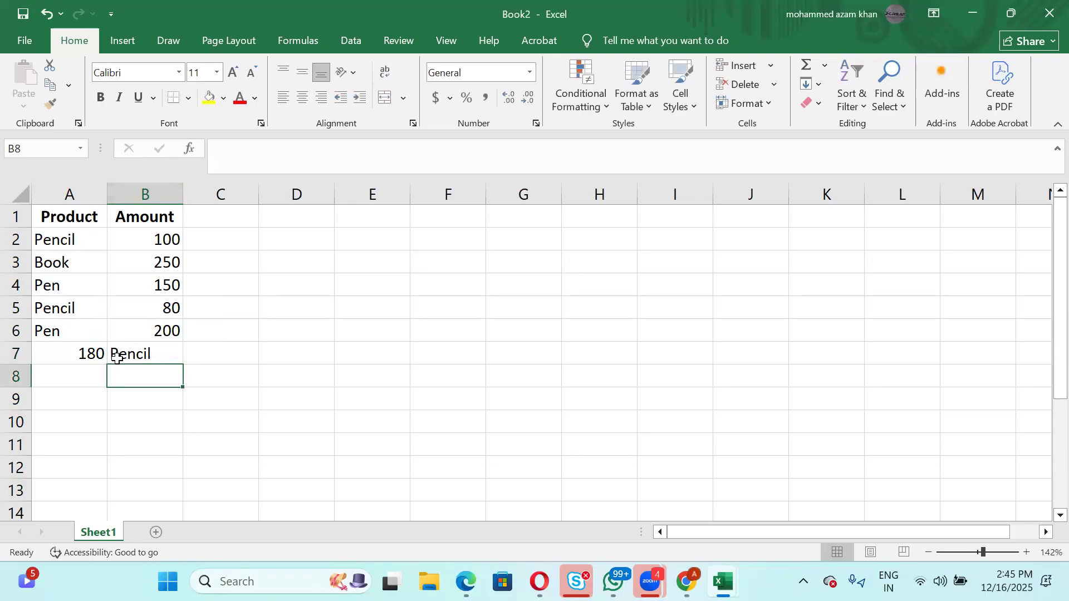
Replace the criterion in B7 with pen in lowercase.
{"action": "double_click", "coordinate": [160, 355]}
{"action": "key", "text": "BackSpace"}
{"action": "key", "text": "BackSpace"}
{"action": "key", "text": "BackSpace"}
{"action": "key", "text": "BackSpace"}
{"action": "key", "text": "BackSpace"}
{"action": "key", "text": "BackSpace"}
{"action": "type", "text": "pen"}
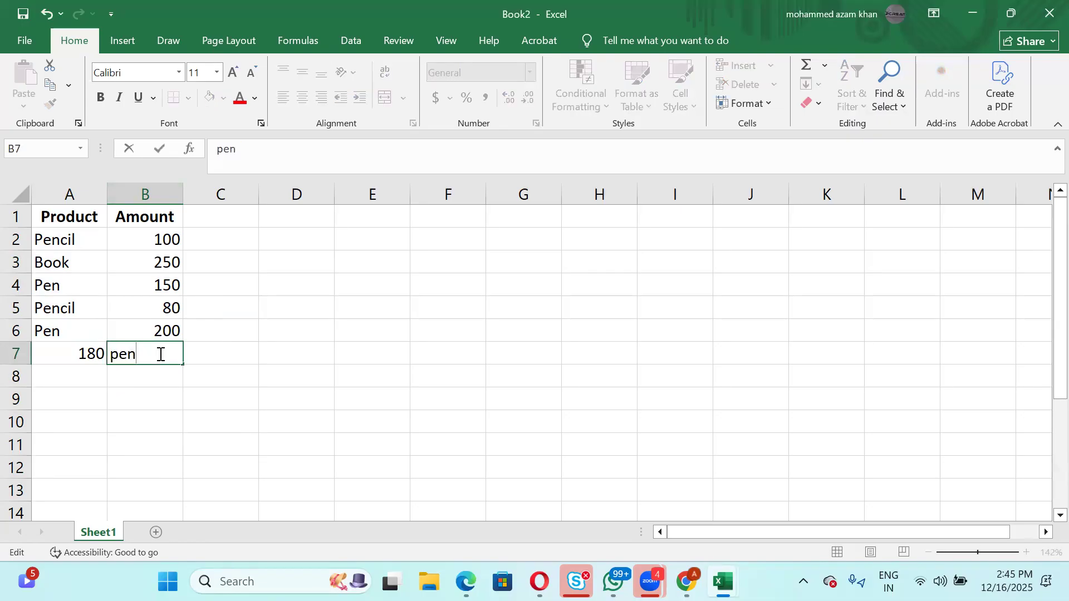
{"action": "key", "text": "Return"}
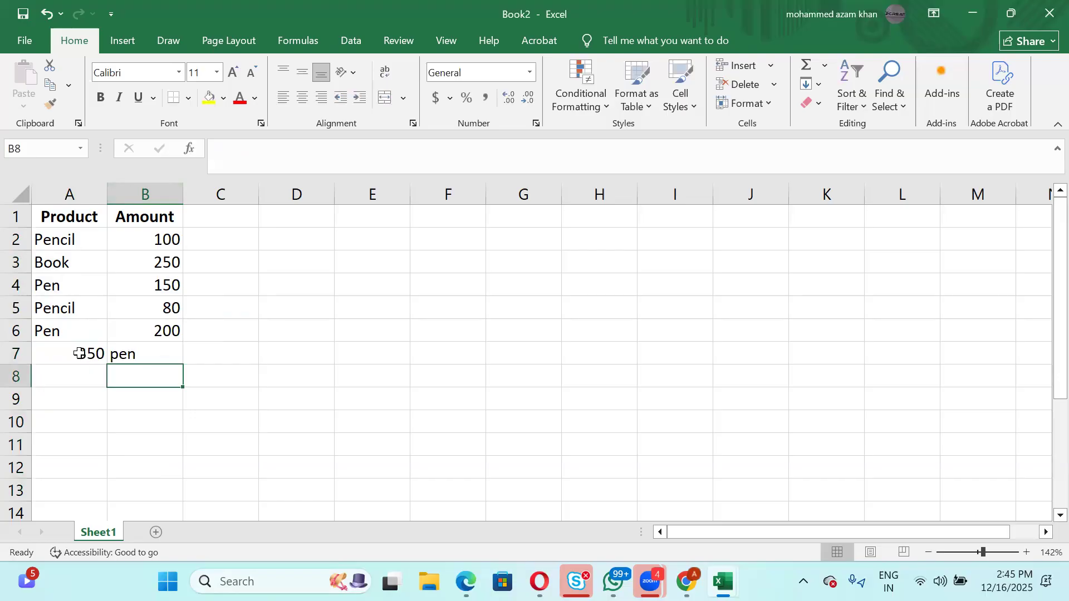
{"action": "left_click", "coordinate": [124, 359]}
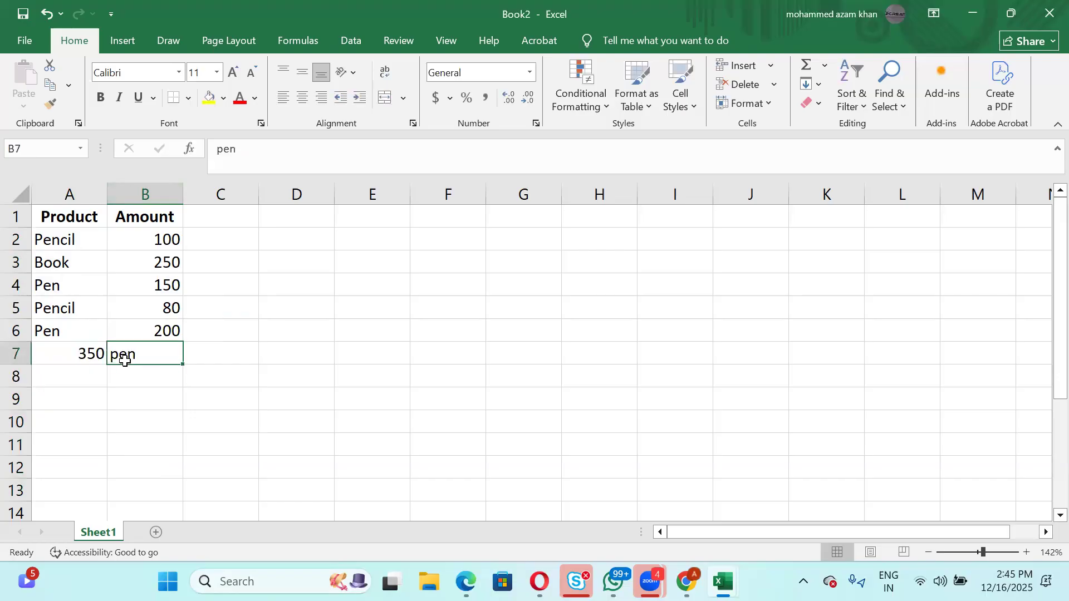
Clear the criterion in B7 and make cell A5 the criterion of the SUMIF formula in A7.
{"action": "key", "text": "Delete"}
{"action": "double_click", "coordinate": [72, 354]}
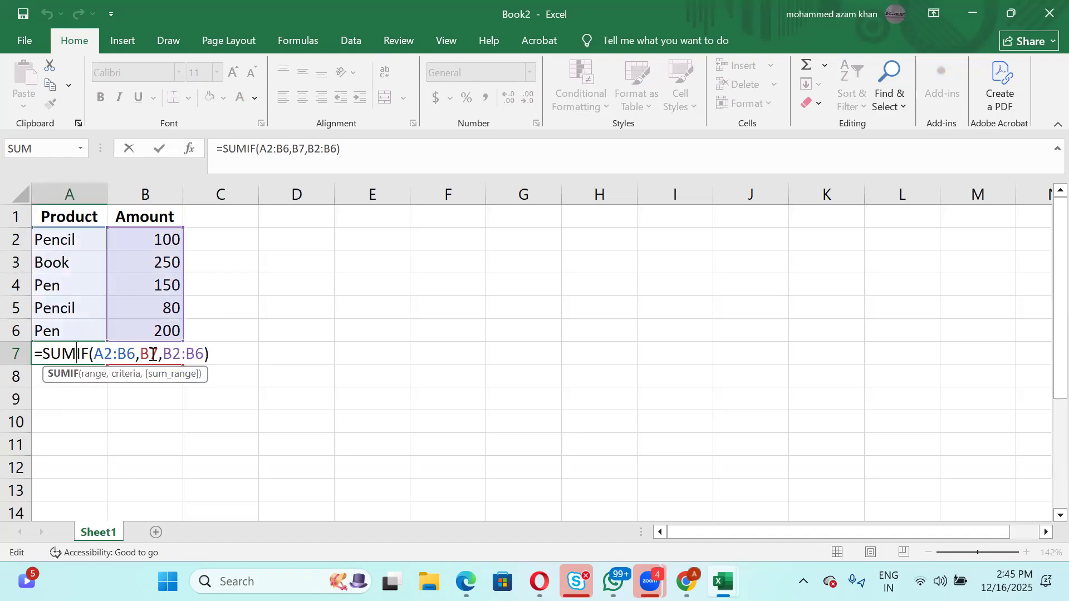
{"action": "left_click", "coordinate": [158, 351]}
{"action": "key", "text": "BackSpace"}
{"action": "key", "text": "BackSpace"}
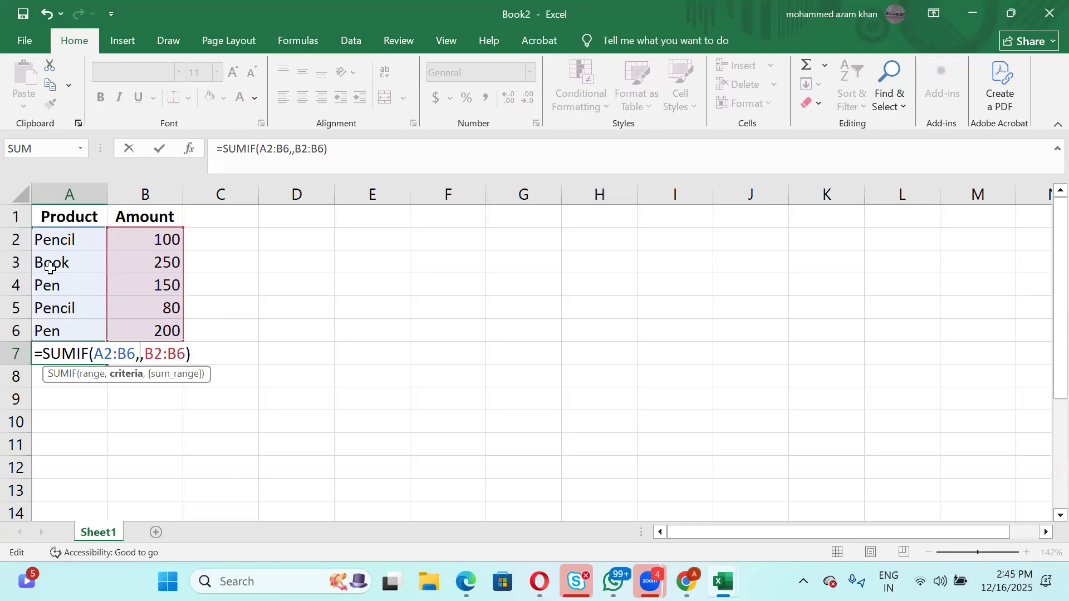
{"action": "left_click", "coordinate": [58, 309]}
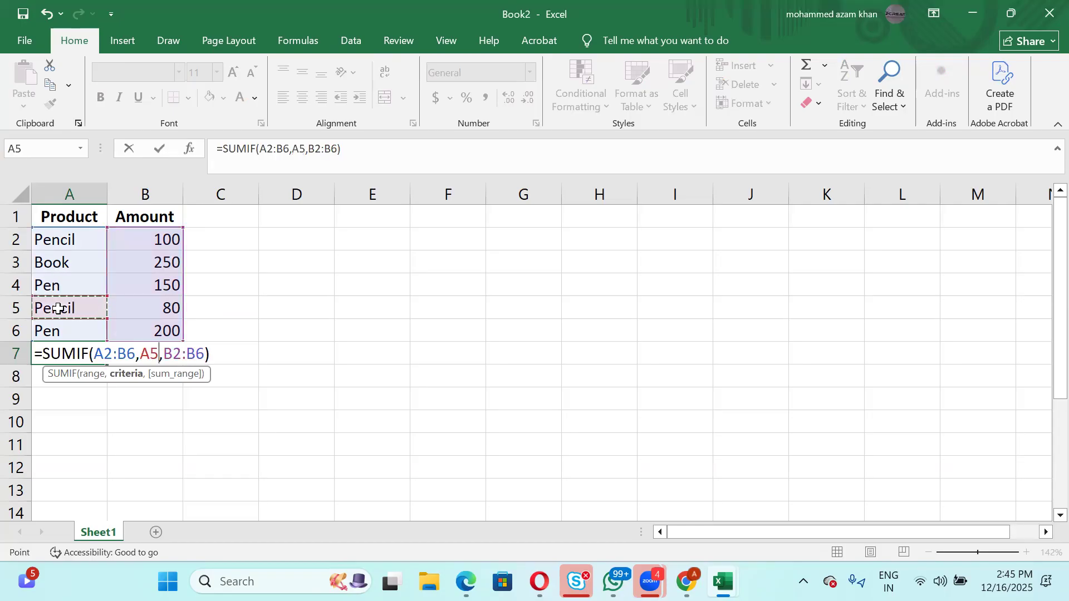
{"action": "key", "text": "Return"}
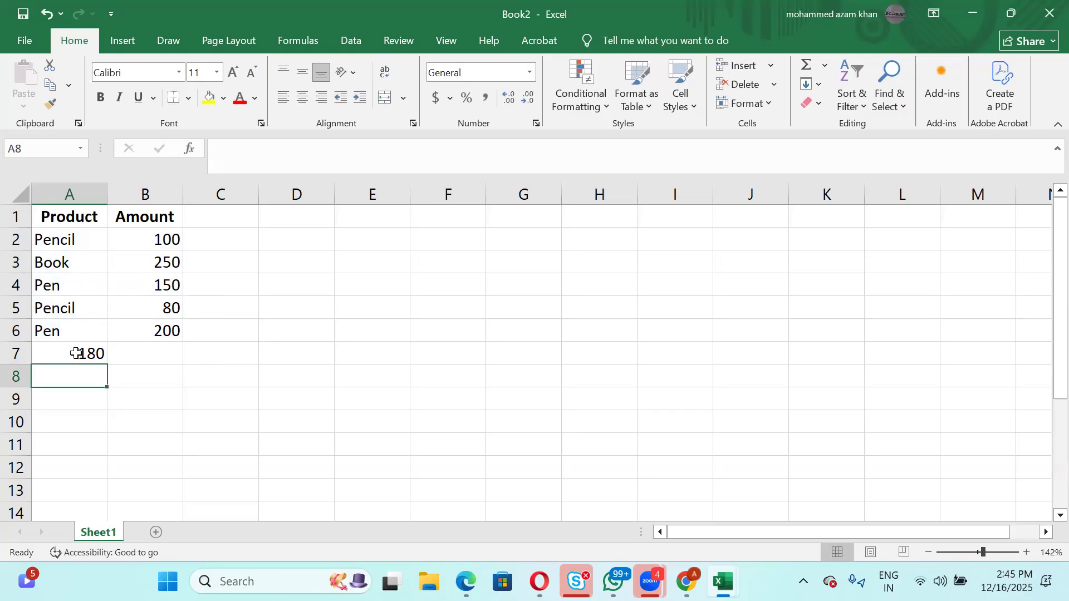
Review the range, criterion and sum range of the SUMIF formula in A7.
{"action": "left_click", "coordinate": [77, 353]}
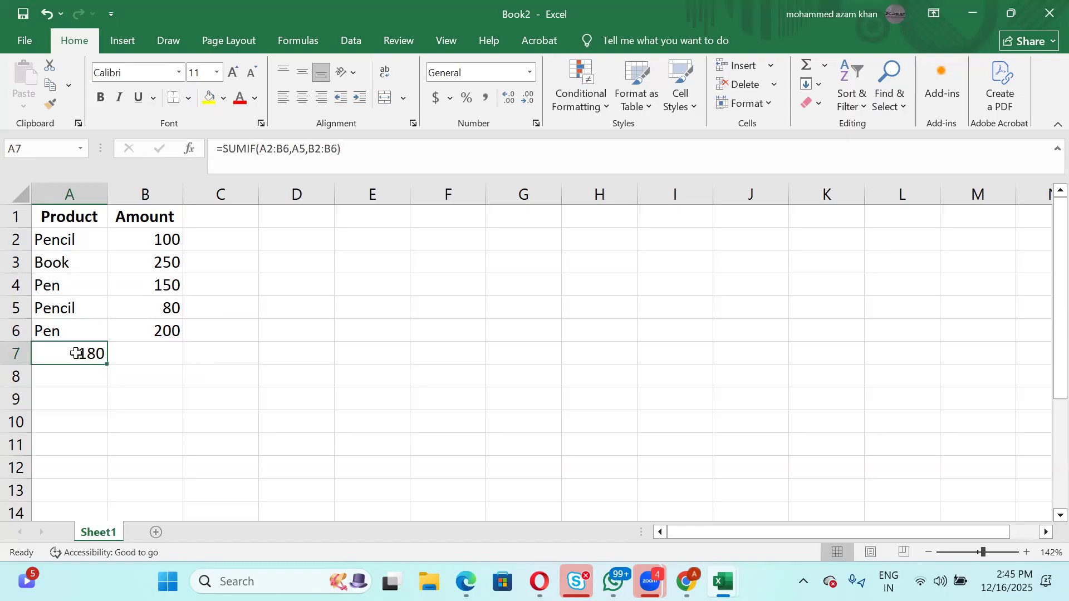
{"action": "double_click", "coordinate": [76, 353]}
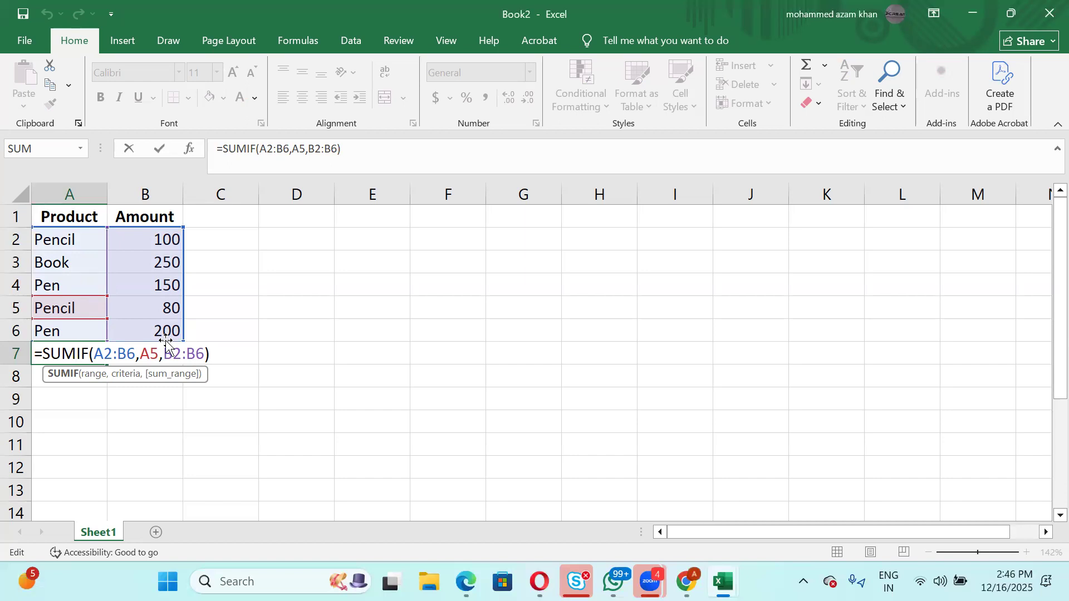
{"action": "key", "text": "Return"}
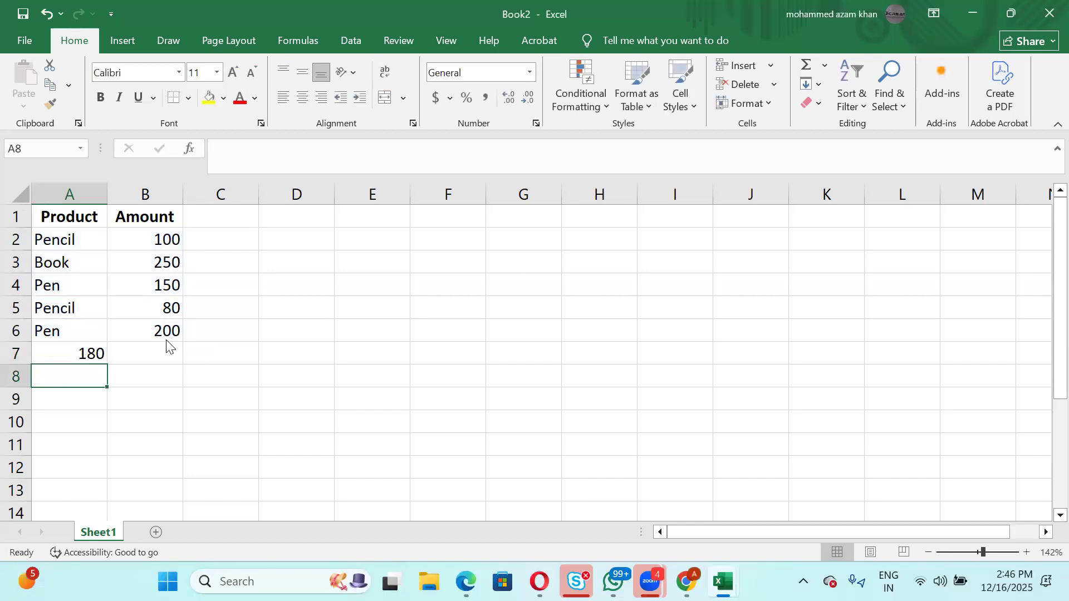
{"action": "key", "text": "alt+Tab"}
{"action": "key", "text": "alt+shift+Tab"}
Add the header Cost in C1, next to the Amount column.
{"action": "left_click", "coordinate": [206, 218]}
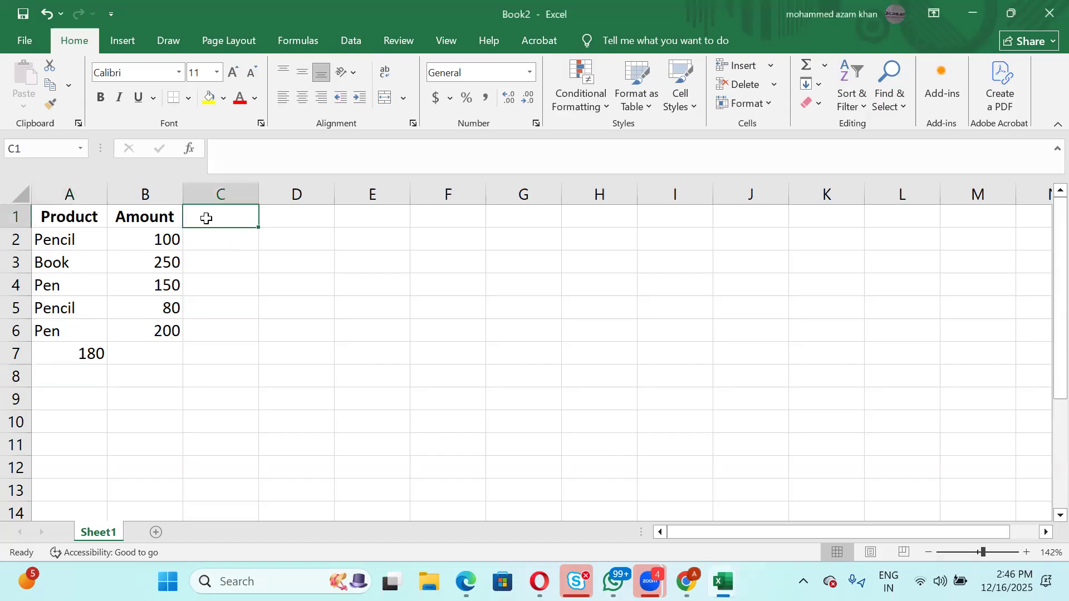
{"action": "type", "text": "Cost"}
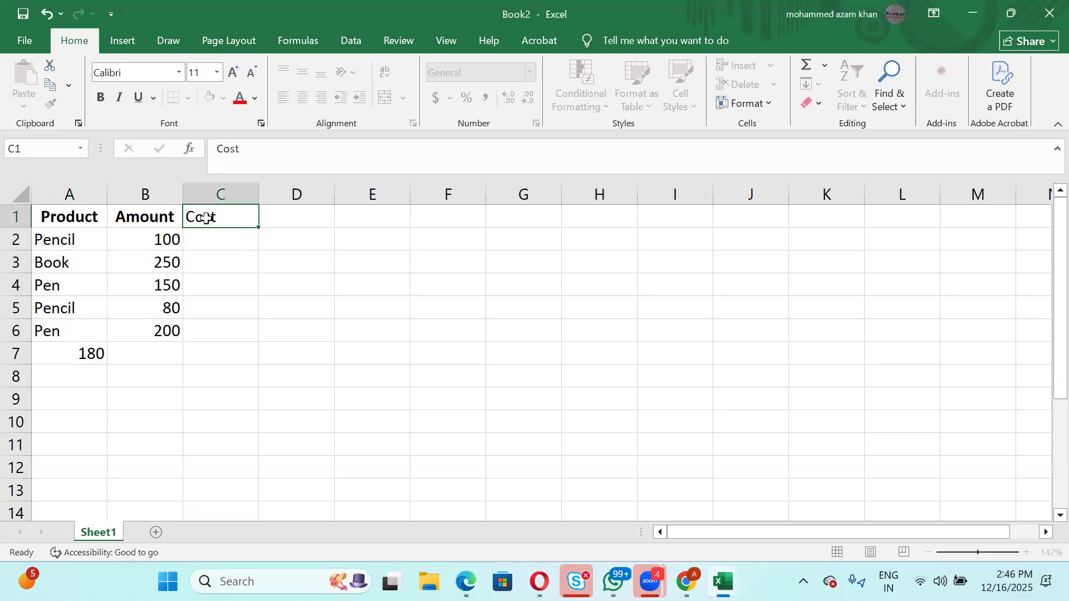
{"action": "key", "text": "Tab"}
Fill the Cost column from C2 to C6 with 57, 87, 98, 54 and 34.
{"action": "left_click", "coordinate": [222, 233]}
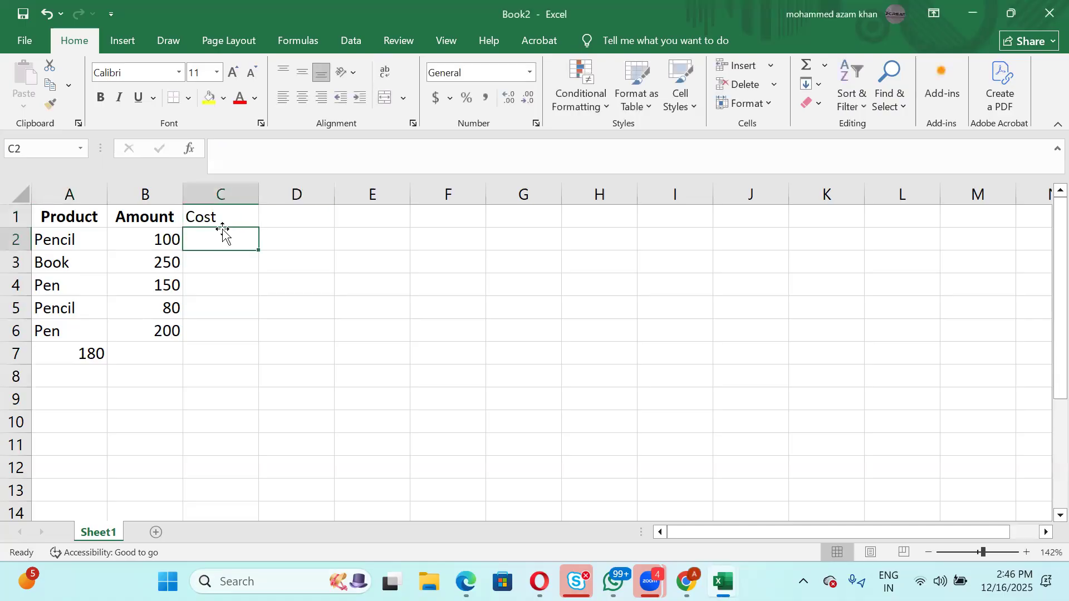
{"action": "type", "text": "57"}
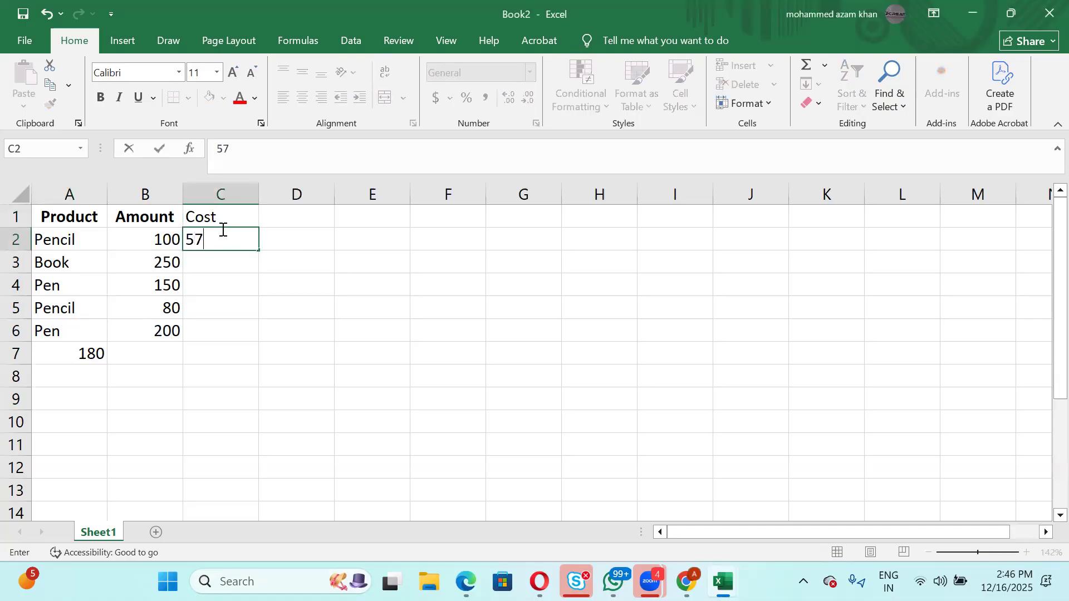
{"action": "key", "text": "Return"}
{"action": "type", "text": "87"}
{"action": "key", "text": "Return"}
{"action": "type", "text": "98"}
{"action": "key", "text": "Return"}
{"action": "type", "text": "54"}
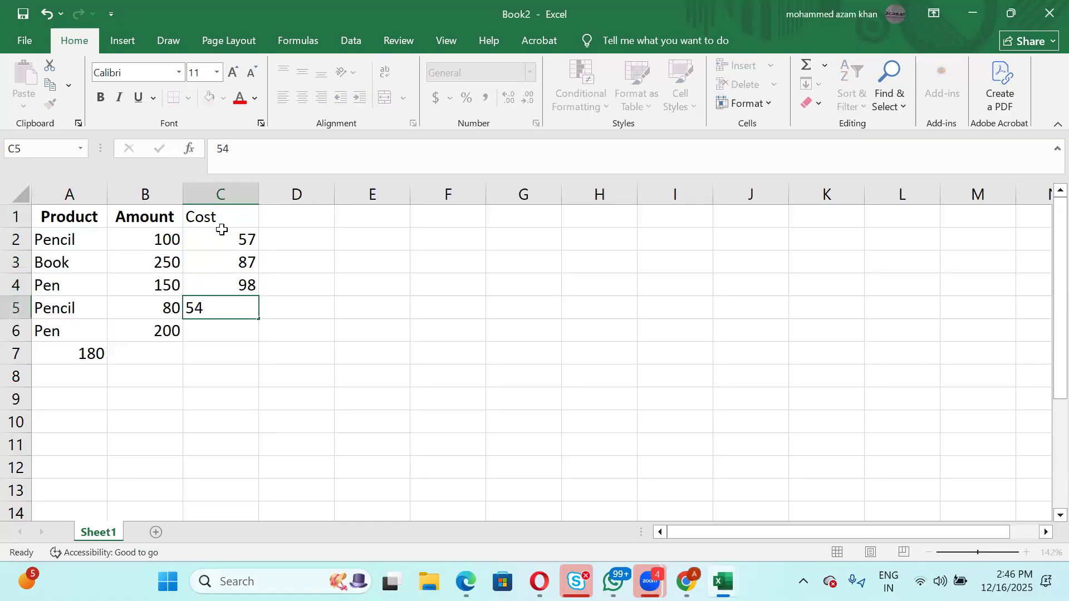
{"action": "key", "text": "Return"}
{"action": "type", "text": "34"}
{"action": "key", "text": "Return"}
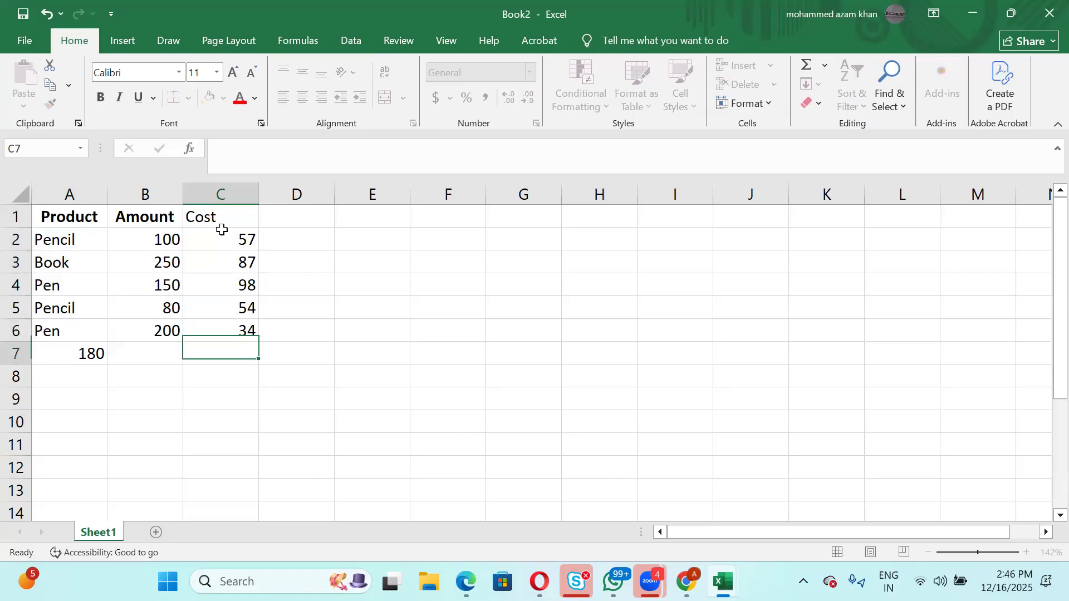
Change the first Cost value in C2 to 54.
{"action": "left_click", "coordinate": [301, 218]}
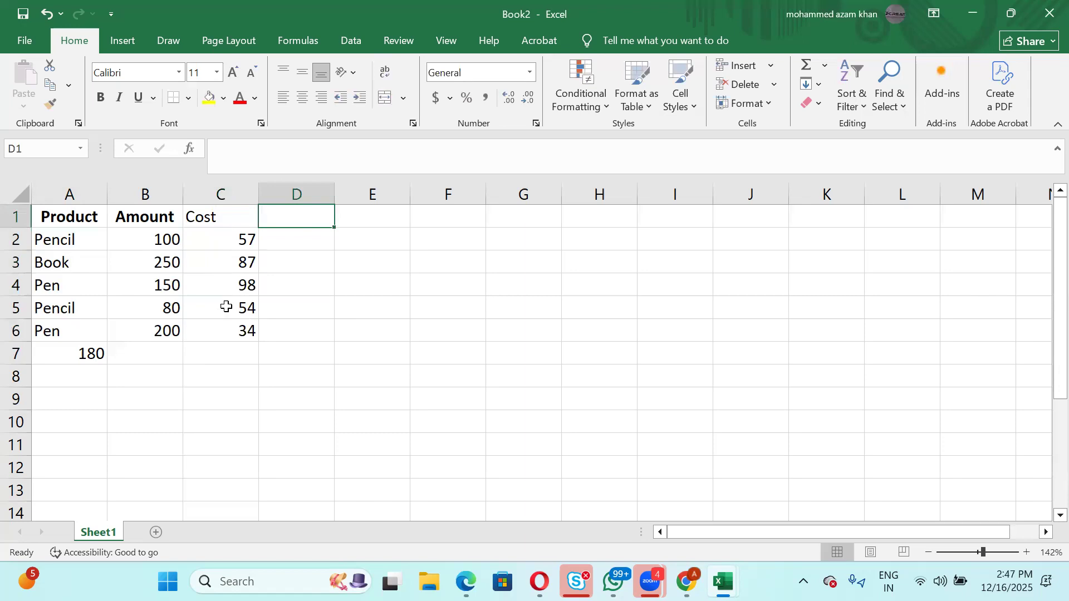
{"action": "double_click", "coordinate": [251, 238]}
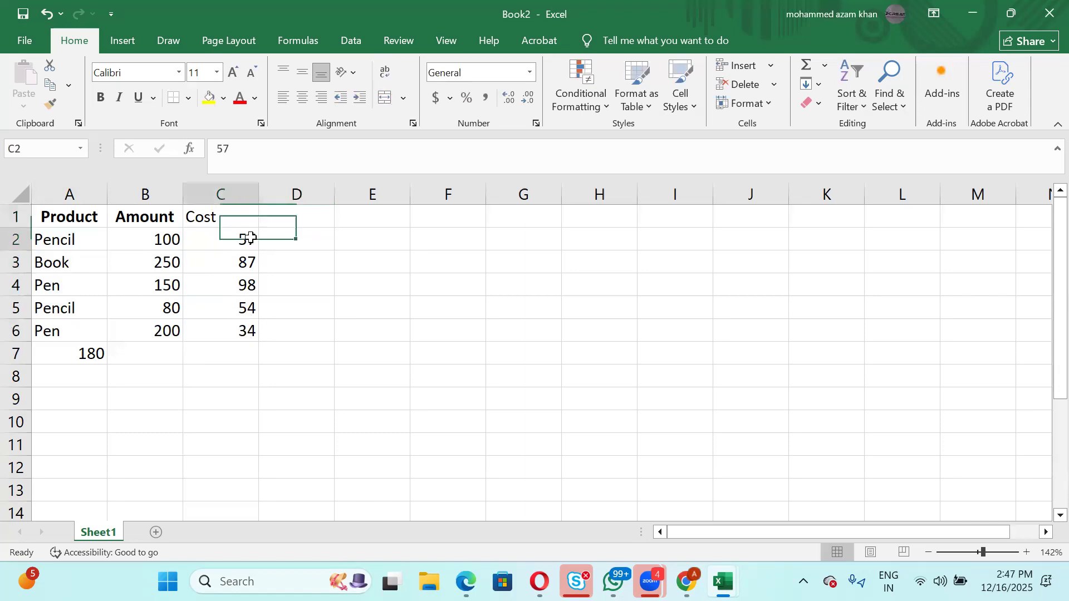
{"action": "key", "text": "BackSpace"}
{"action": "type", "text": "4"}
{"action": "key", "text": "Return"}
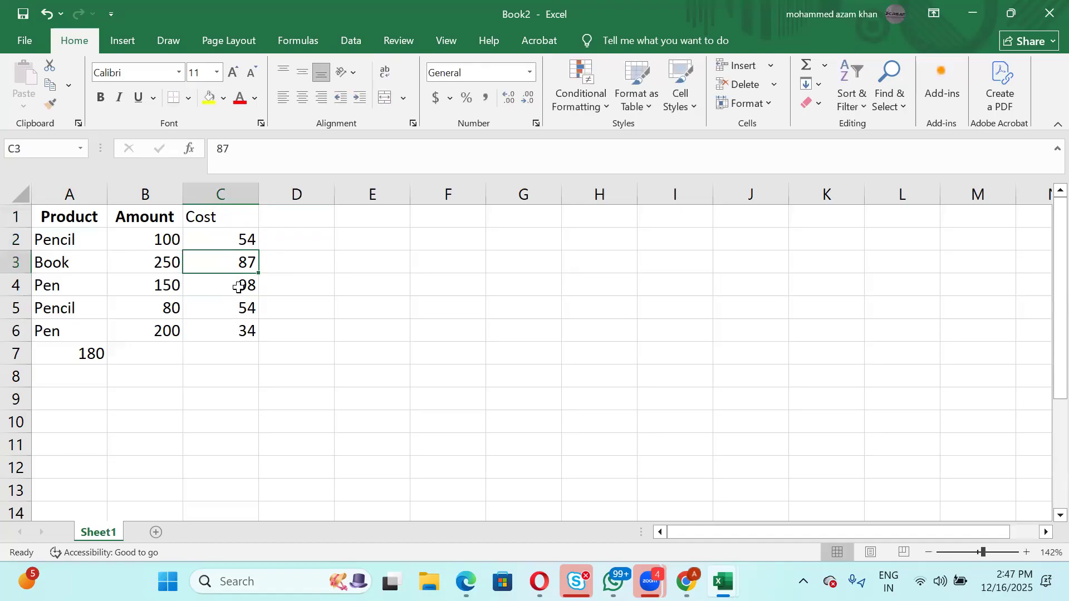
Try a COUNT formula in C7, pointing its first value at C5.
{"action": "left_click", "coordinate": [217, 351]}
{"action": "type", "text": "="}
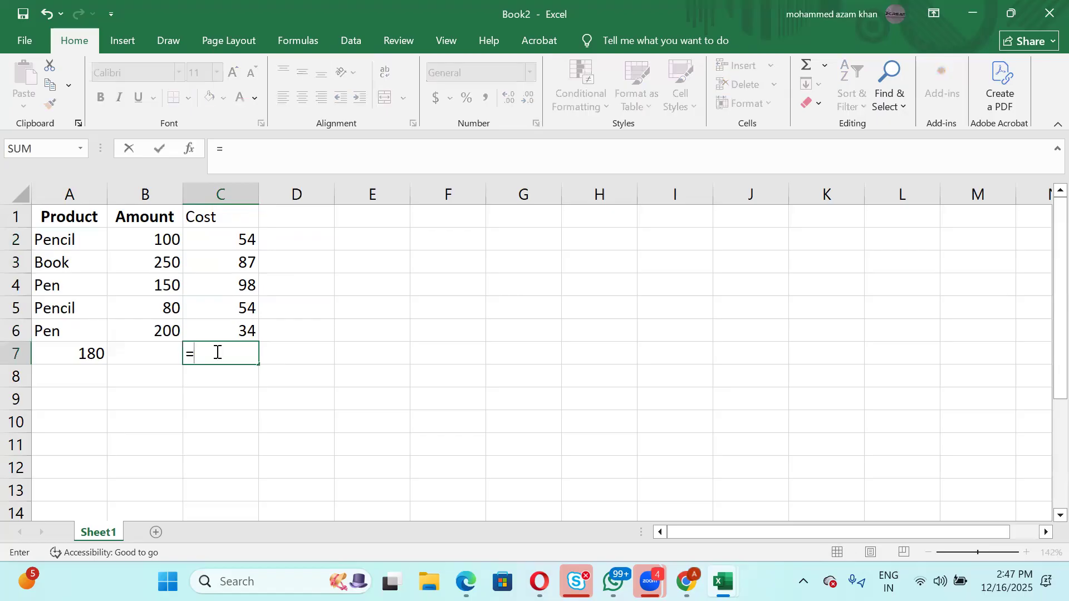
{"action": "type", "text": "cou"}
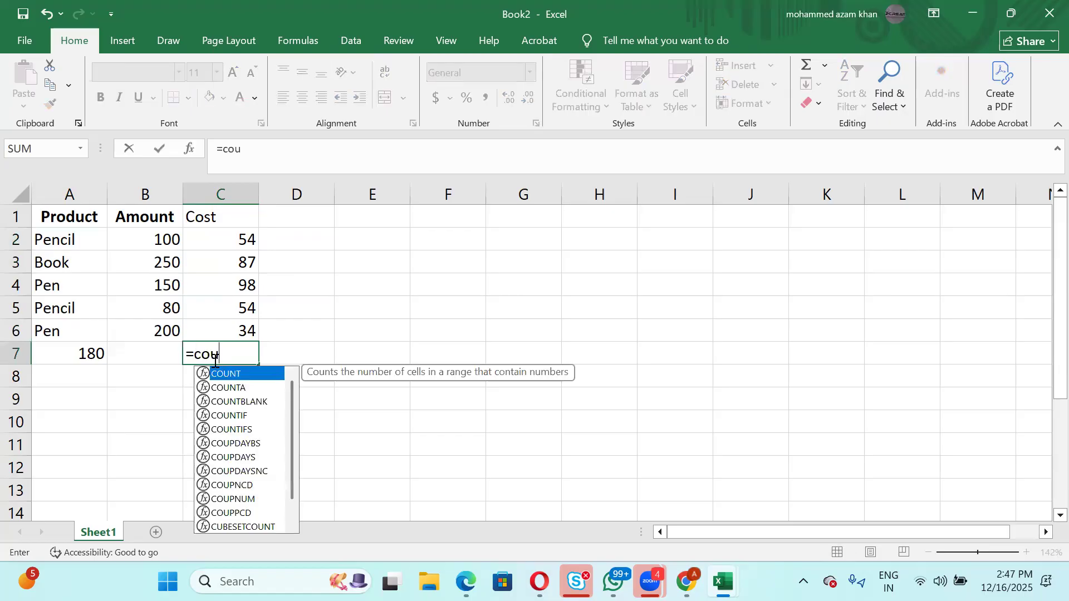
{"action": "key", "text": "Tab"}
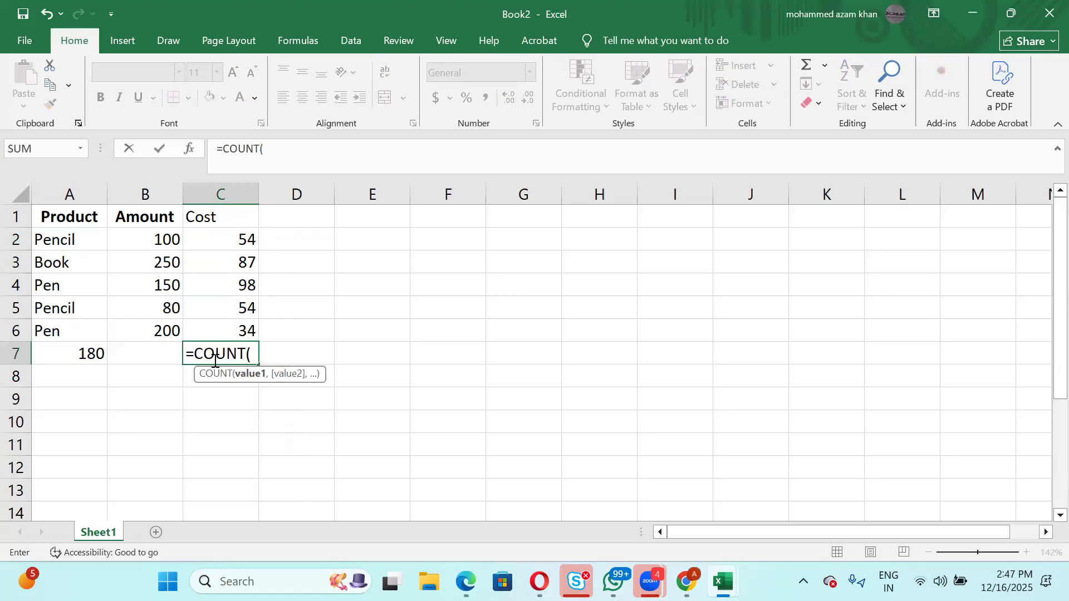
{"action": "key", "text": "Up"}
{"action": "key", "text": "Up"}
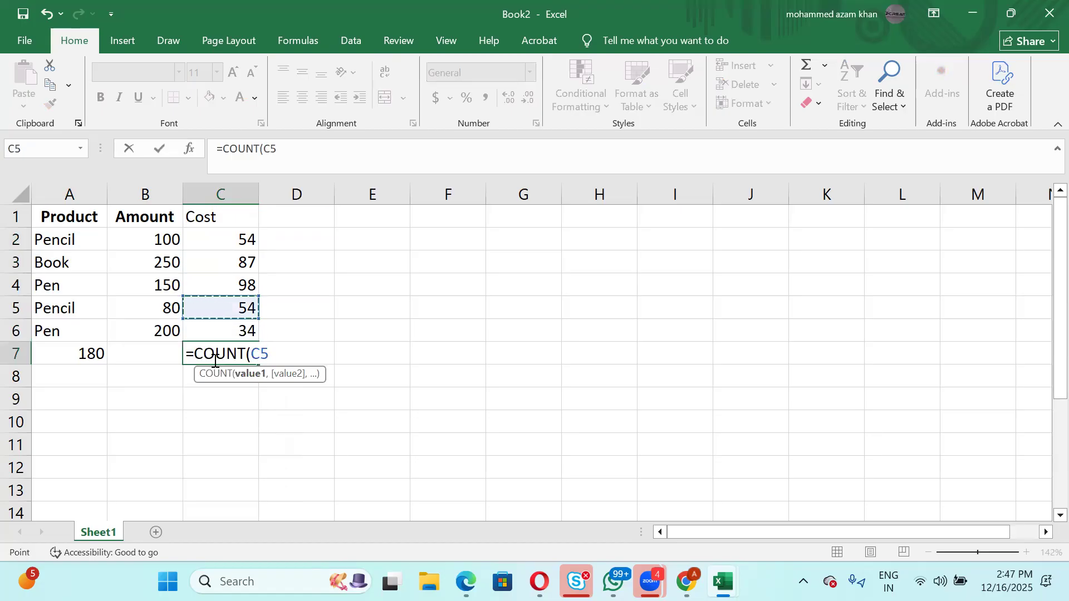
Make the formula in C7 a COUNTIF over C2:C6 with C2 as the criterion, and check it.
{"action": "key", "text": "BackSpace"}
{"action": "key", "text": "BackSpace"}
{"action": "key", "text": "BackSpace"}
{"action": "key", "text": "BackSpace"}
{"action": "type", "text": "ti"}
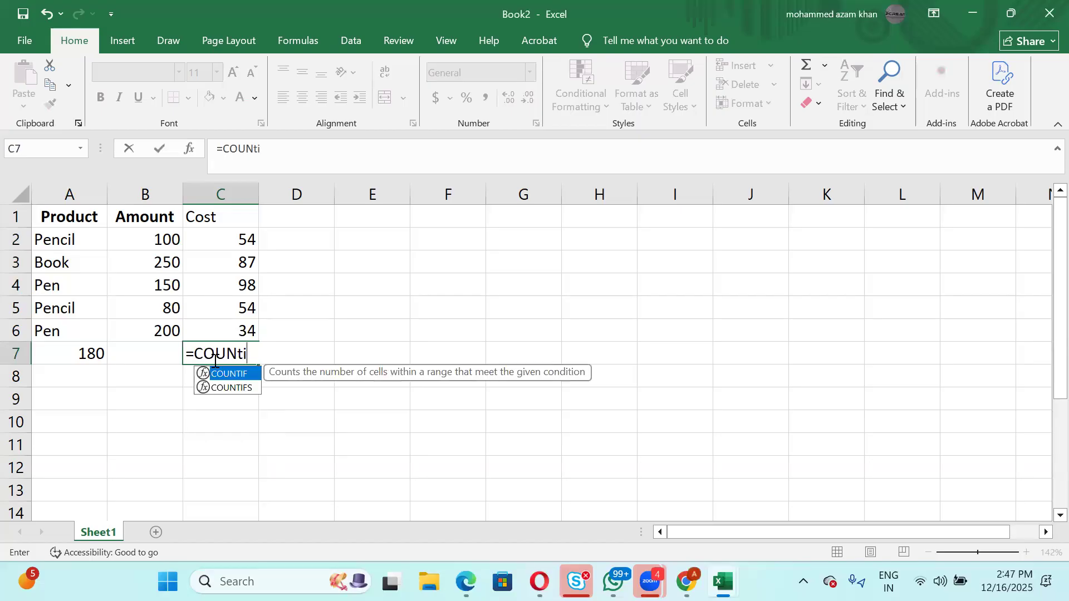
{"action": "key", "text": "Tab"}
{"action": "left_click_drag", "start_coordinate": [238, 239], "coordinate": [242, 336]}
{"action": "type", "text": ","}
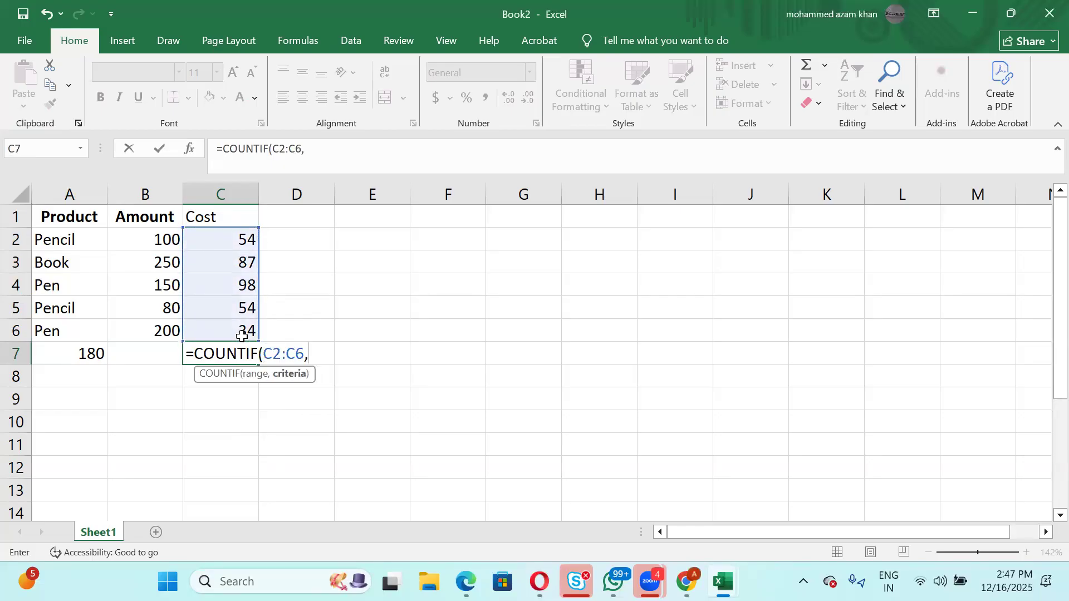
{"action": "left_click", "coordinate": [240, 238]}
{"action": "key", "text": "Return"}
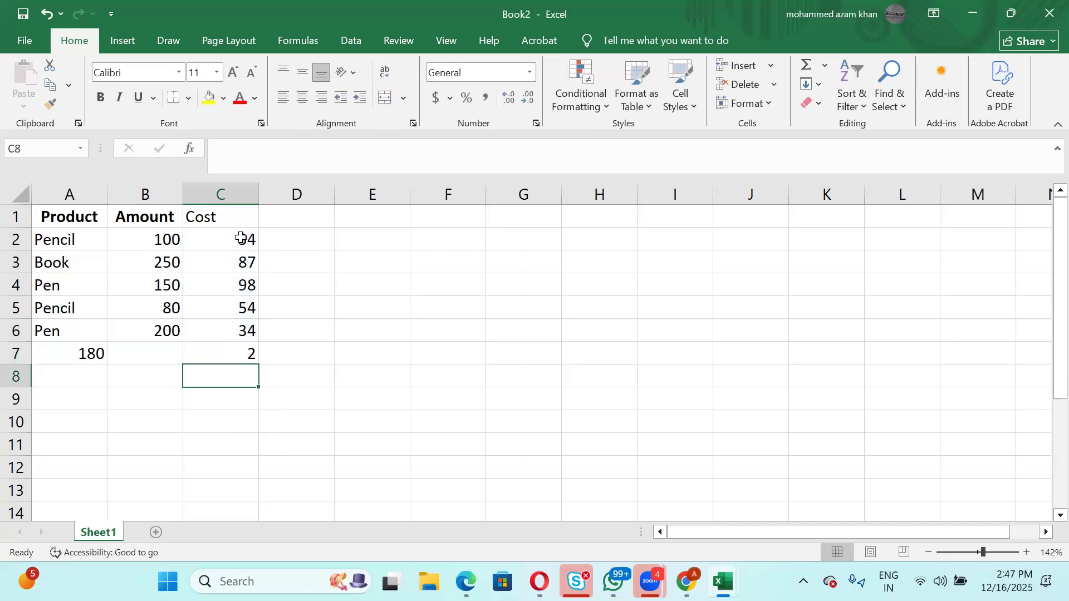
{"action": "left_click", "coordinate": [242, 349]}
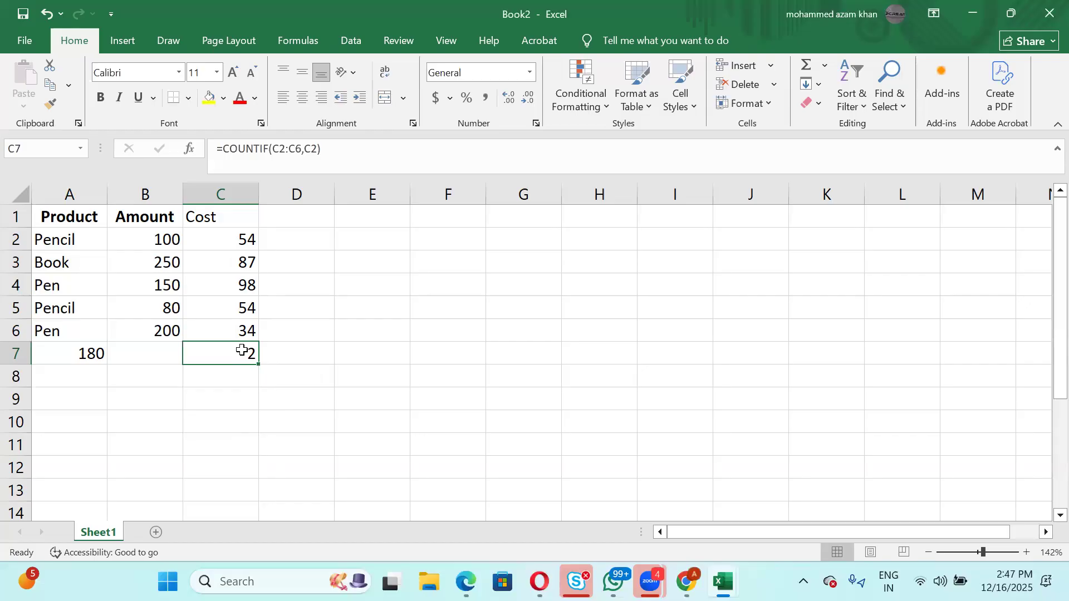
{"action": "key", "text": "alt+Tab"}
Change the Cost values in C3 and C6 to 250.
{"action": "left_click", "coordinate": [226, 256]}
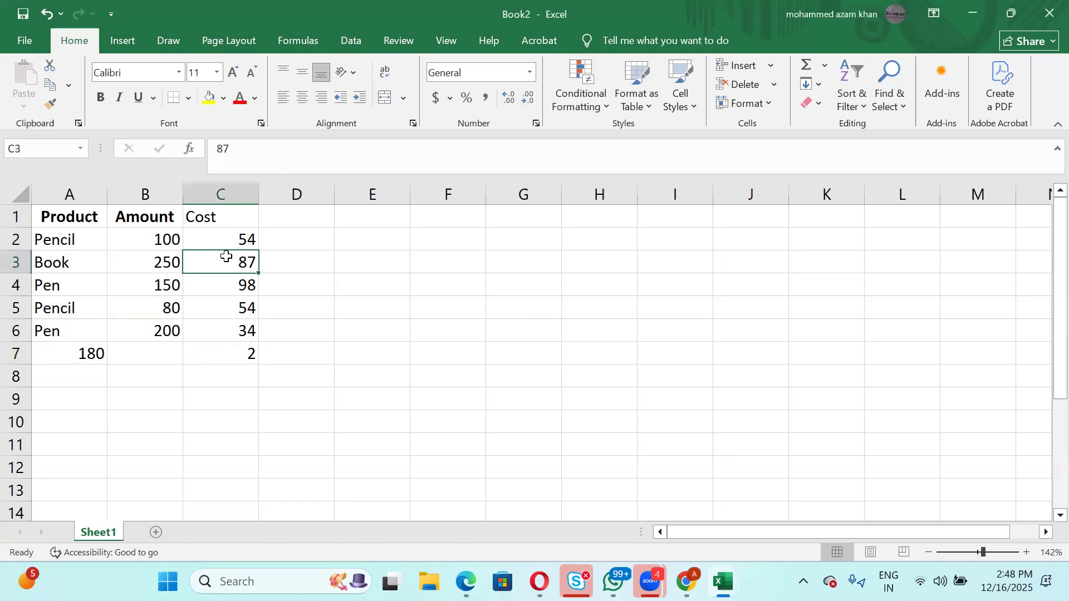
{"action": "type", "text": "250"}
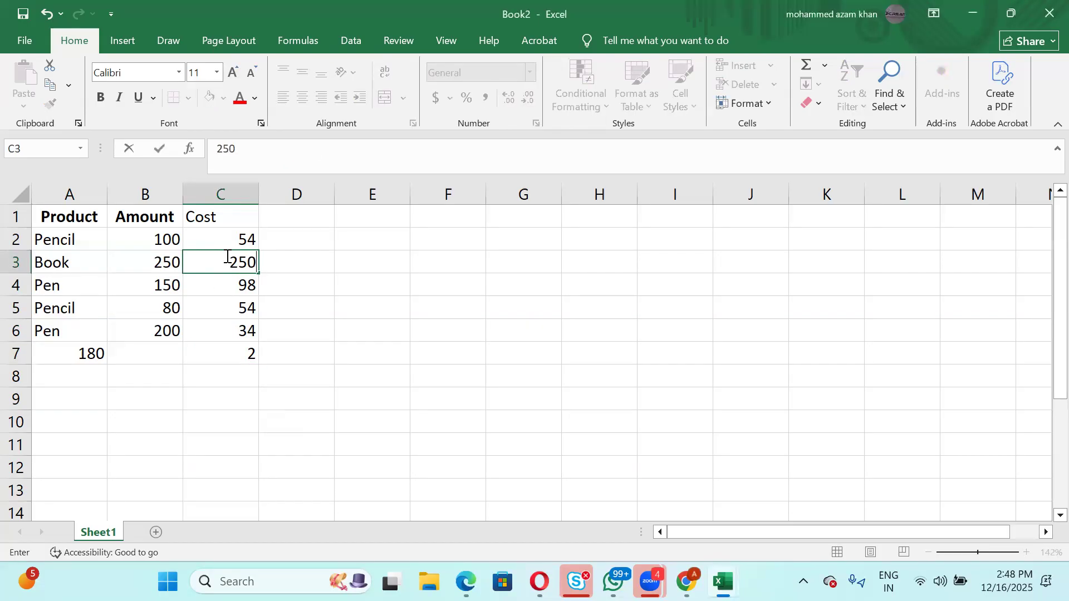
{"action": "key", "text": "Return"}
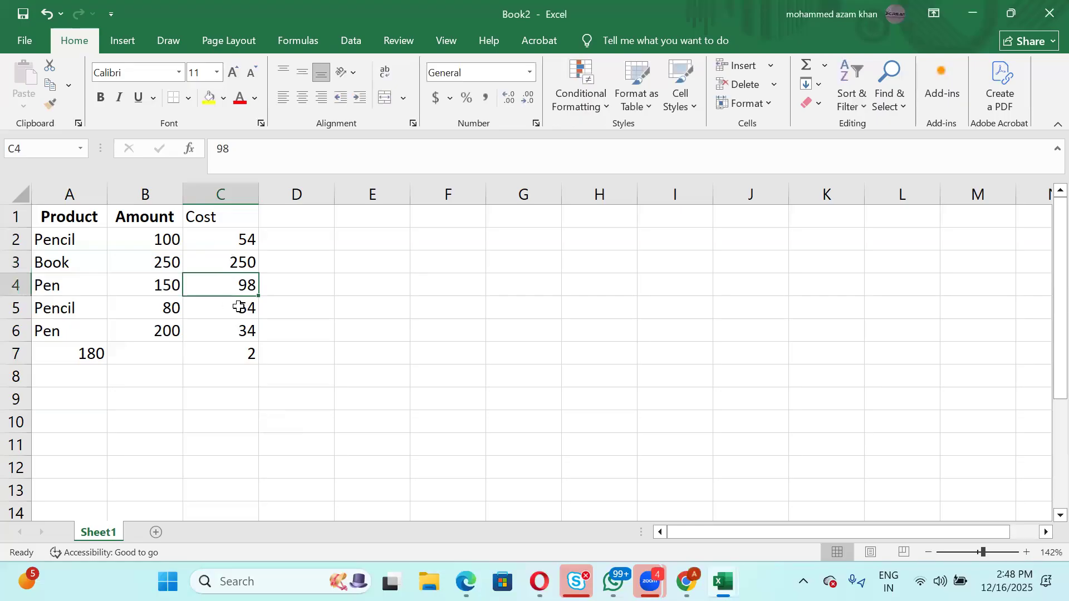
{"action": "left_click", "coordinate": [234, 330]}
{"action": "type", "text": "250"}
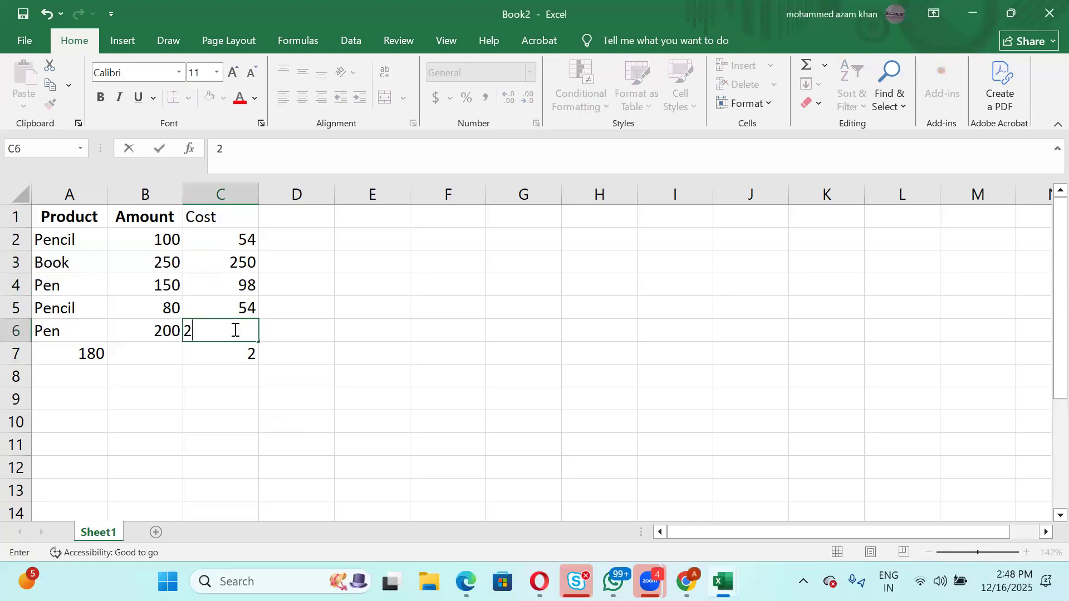
{"action": "key", "text": "Return"}
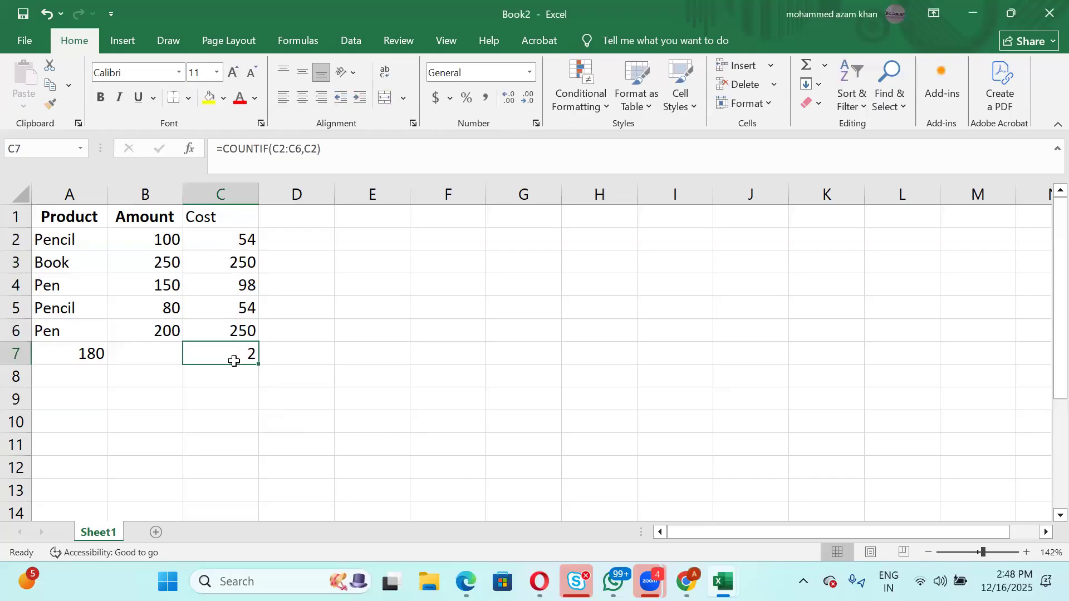
Replace the arguments of the COUNTIF formula in C7 with range B2:C6 and criterion B3.
{"action": "double_click", "coordinate": [232, 354]}
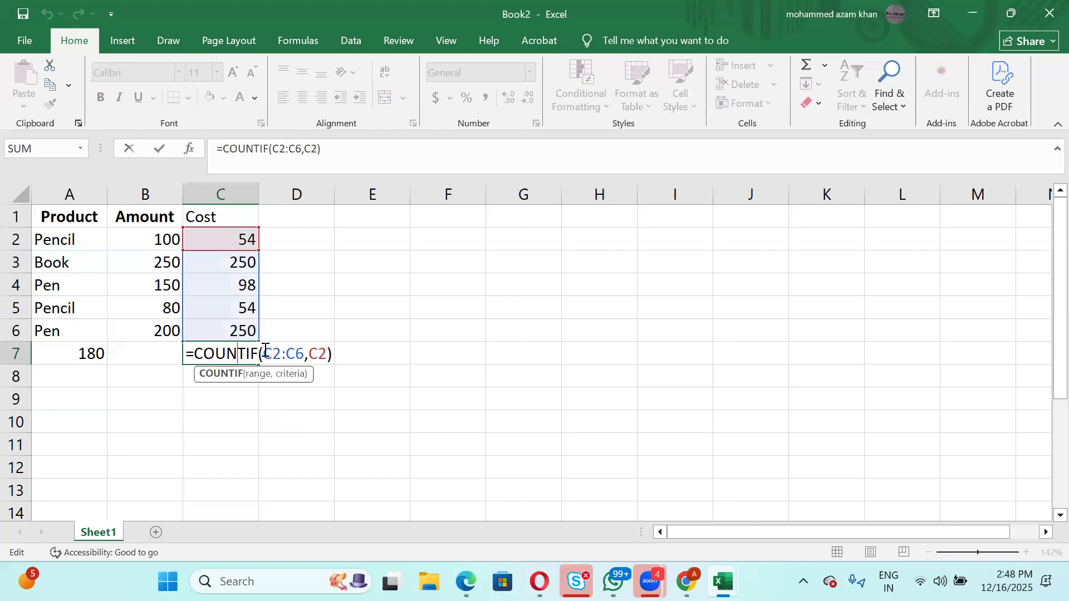
{"action": "left_click_drag", "start_coordinate": [263, 354], "coordinate": [350, 339]}
{"action": "key", "text": "BackSpace"}
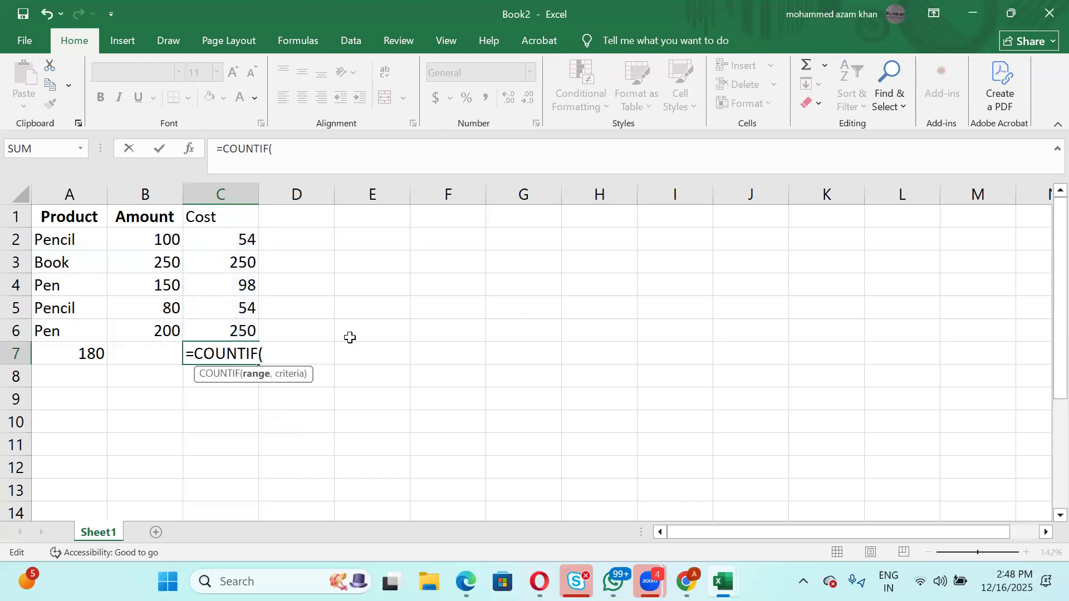
{"action": "left_click_drag", "start_coordinate": [153, 236], "coordinate": [229, 327]}
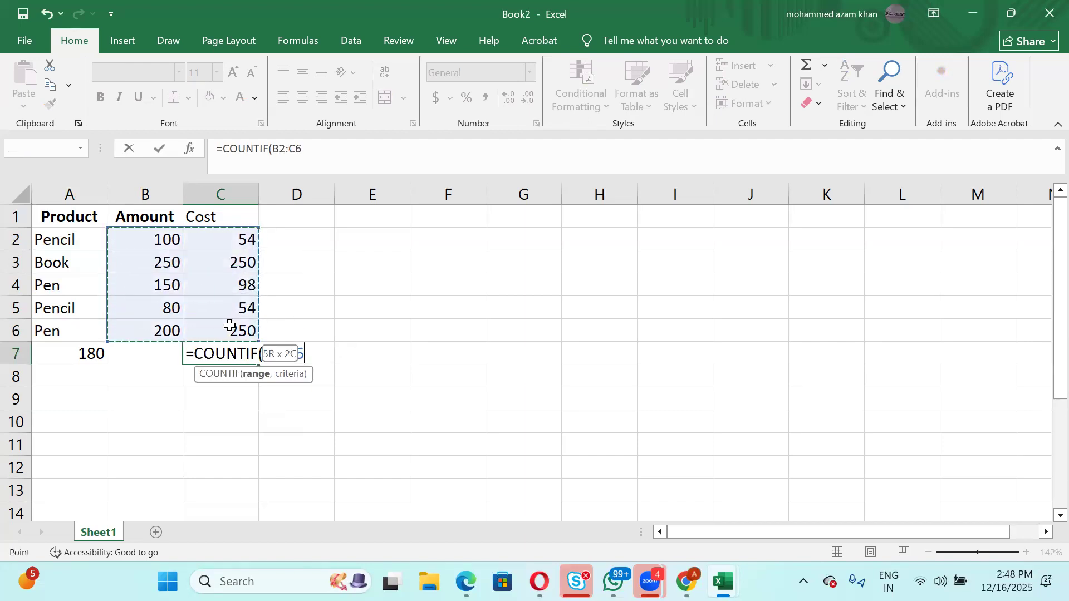
{"action": "type", "text": ","}
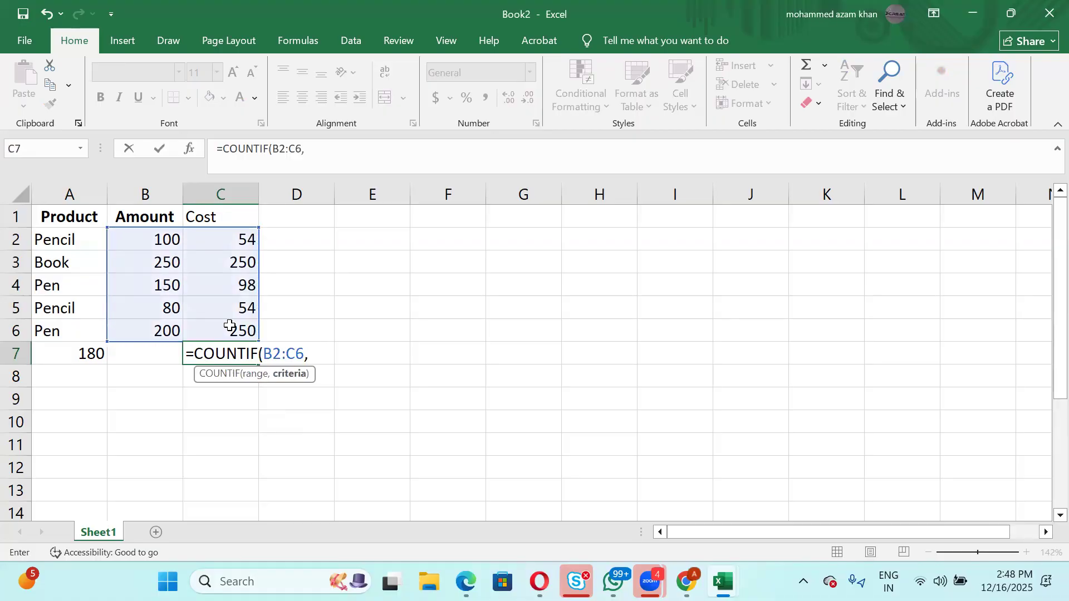
{"action": "left_click", "coordinate": [170, 262]}
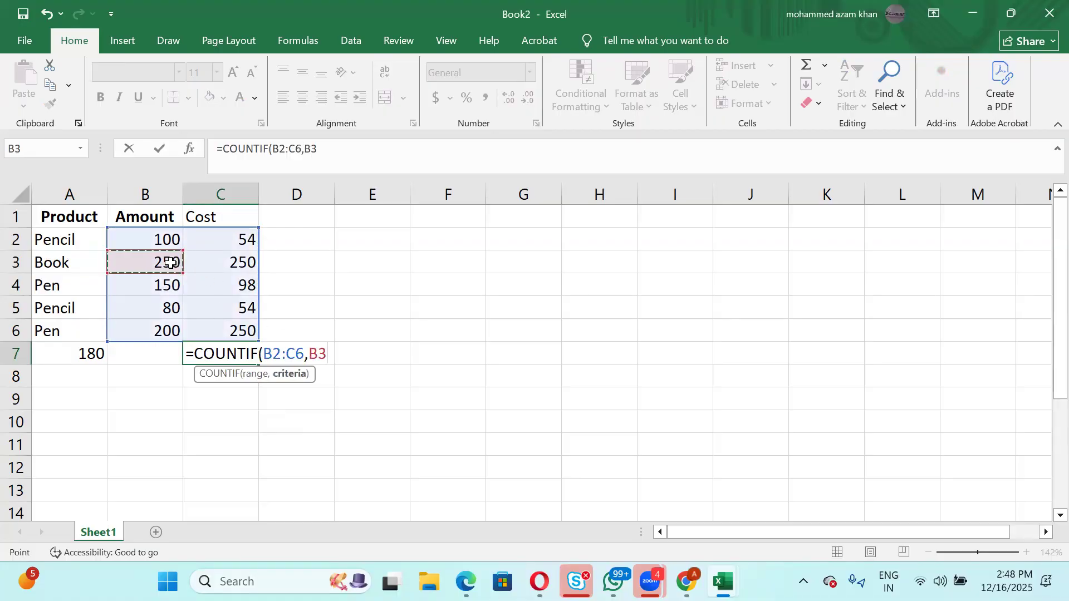
{"action": "key", "text": "Return"}
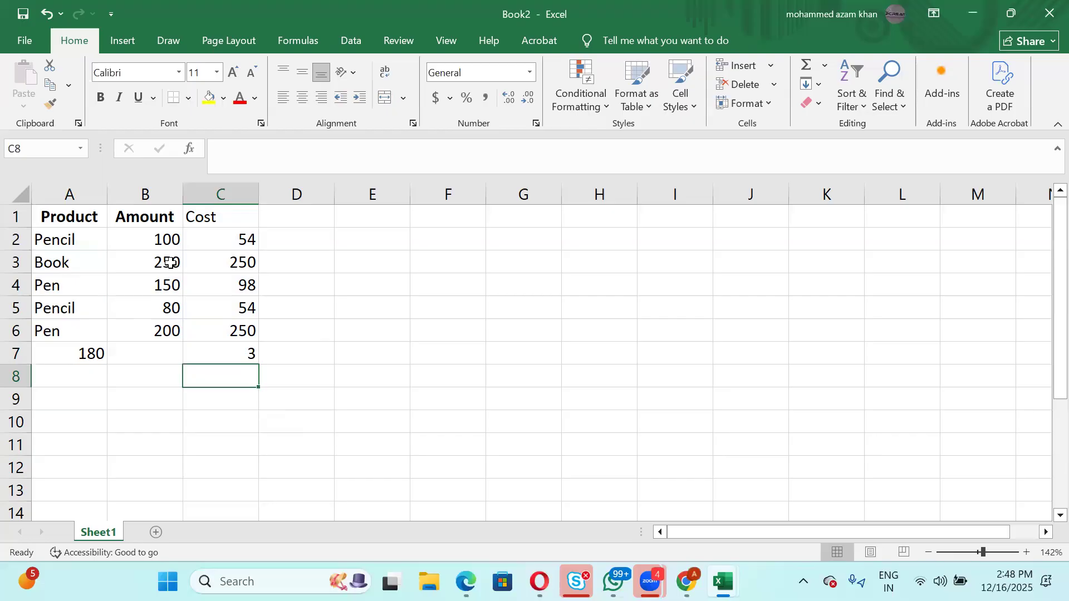
Add the header Expense in D1, beside the Cost column.
{"action": "key", "text": "alt+Tab"}
{"action": "left_click", "coordinate": [161, 213]}
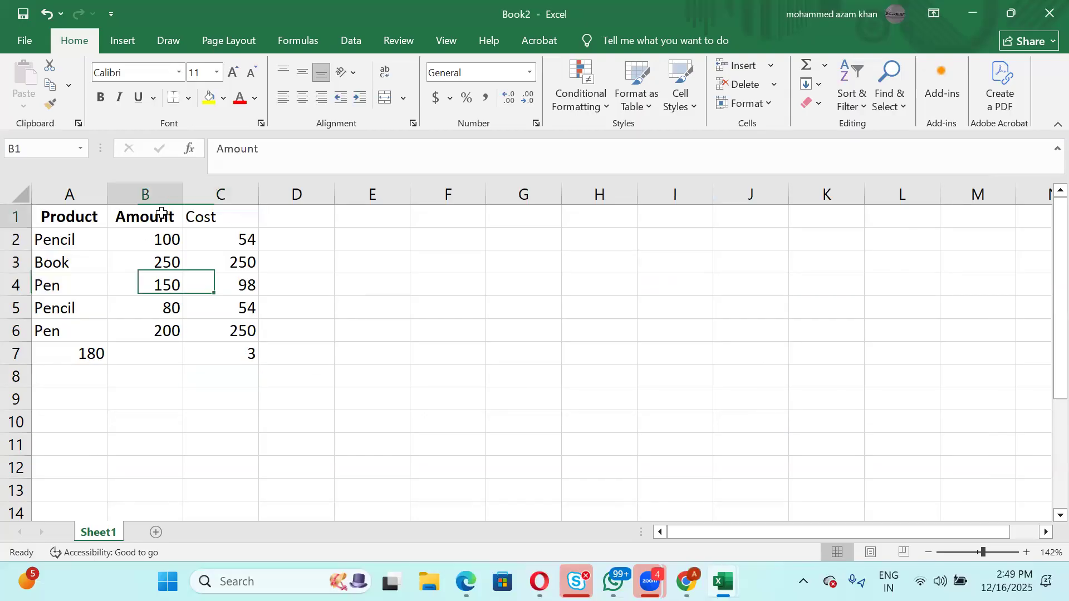
{"action": "left_click", "coordinate": [294, 222]}
{"action": "type", "text": "Expense"}
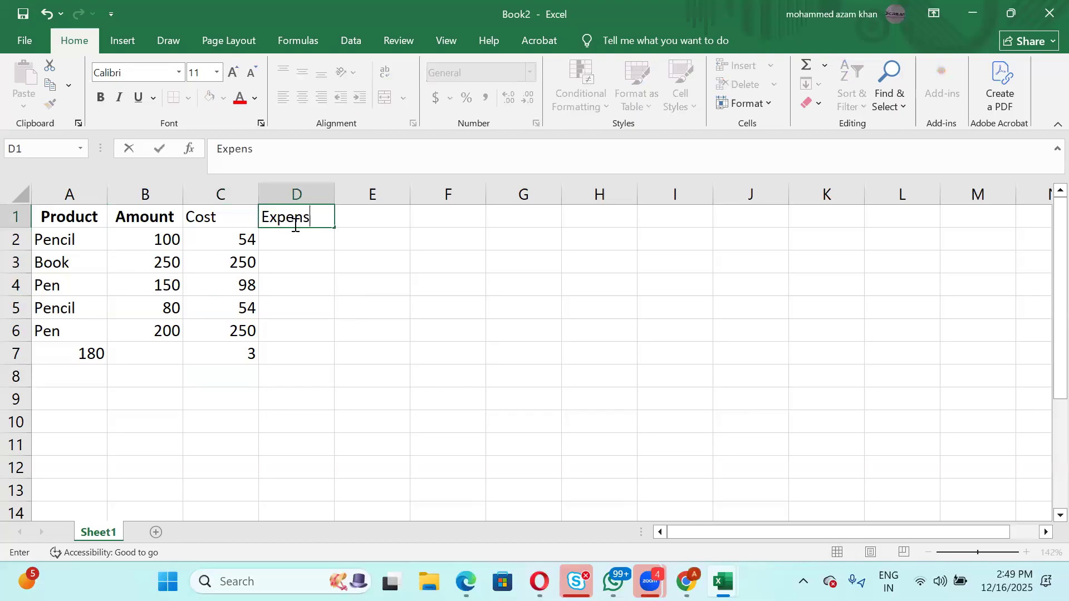
{"action": "key", "text": "Return"}
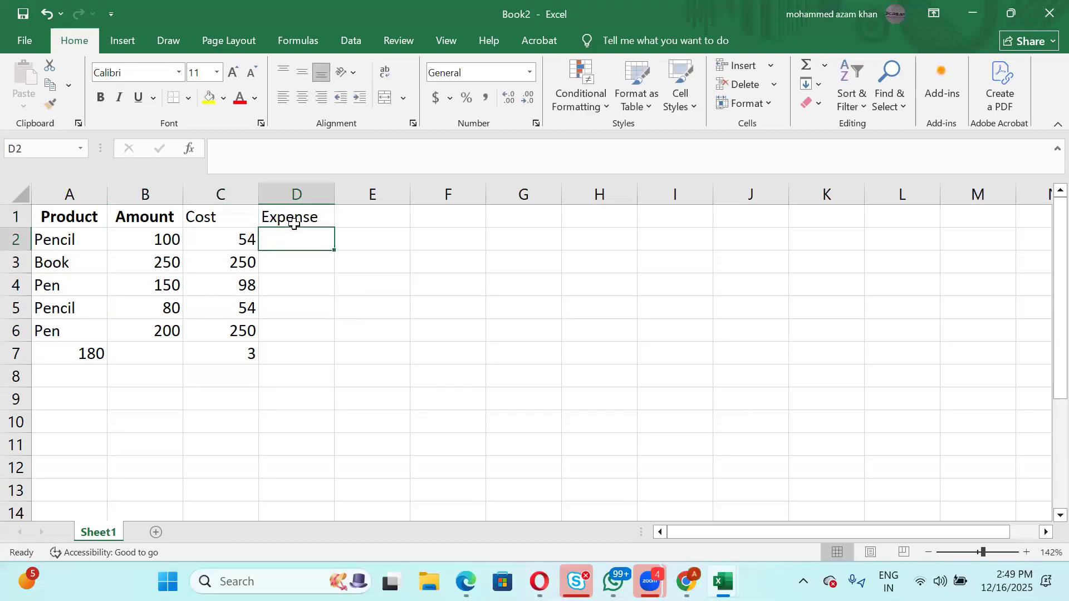
Fill D2:D6 under Expense with 78, 90, 250, 45 and 32.
{"action": "type", "text": "78"}
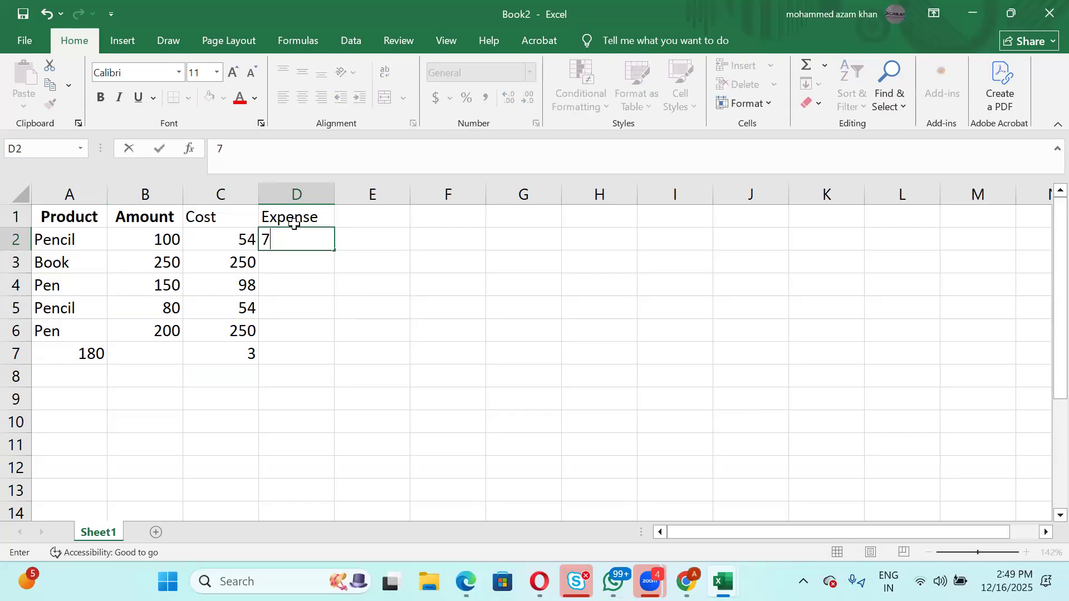
{"action": "key", "text": "Return"}
{"action": "type", "text": "2"}
{"action": "key", "text": "BackSpace"}
{"action": "type", "text": "90"}
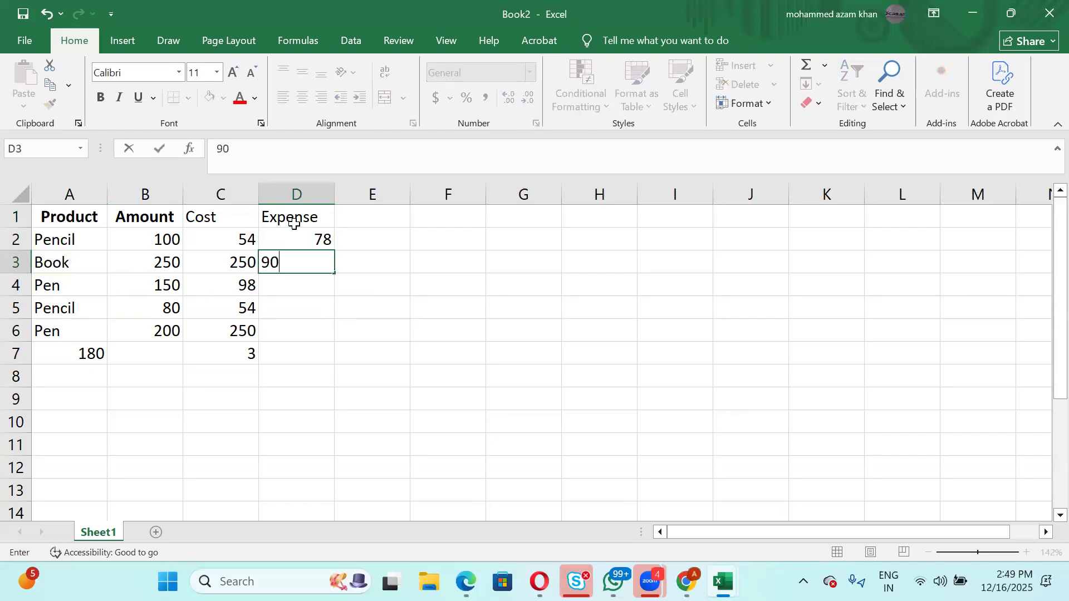
{"action": "key", "text": "Return"}
{"action": "type", "text": "250"}
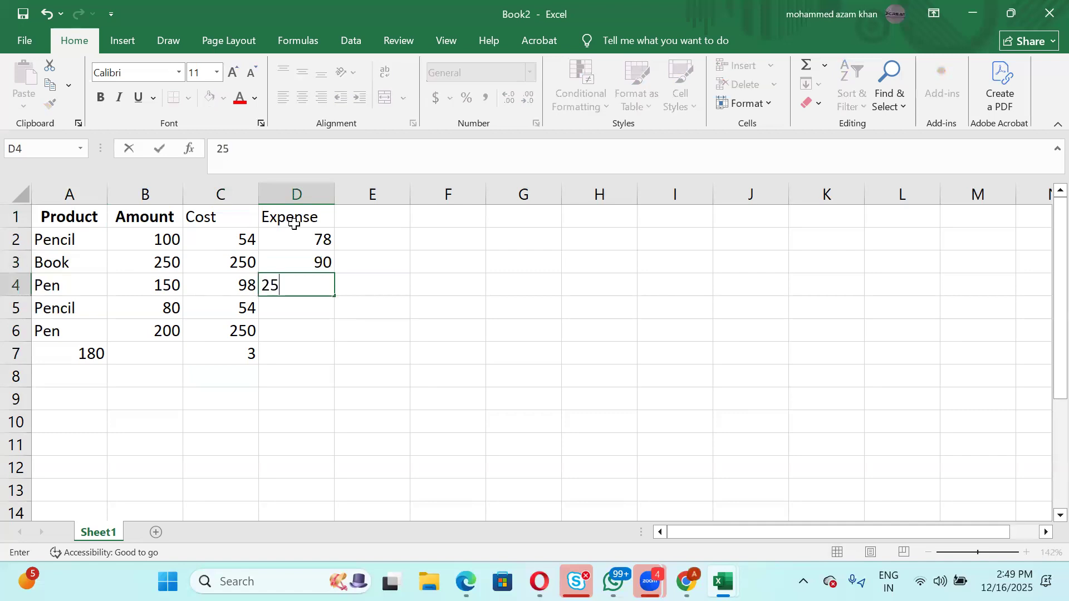
{"action": "key", "text": "Return"}
{"action": "type", "text": "45"}
{"action": "key", "text": "Return"}
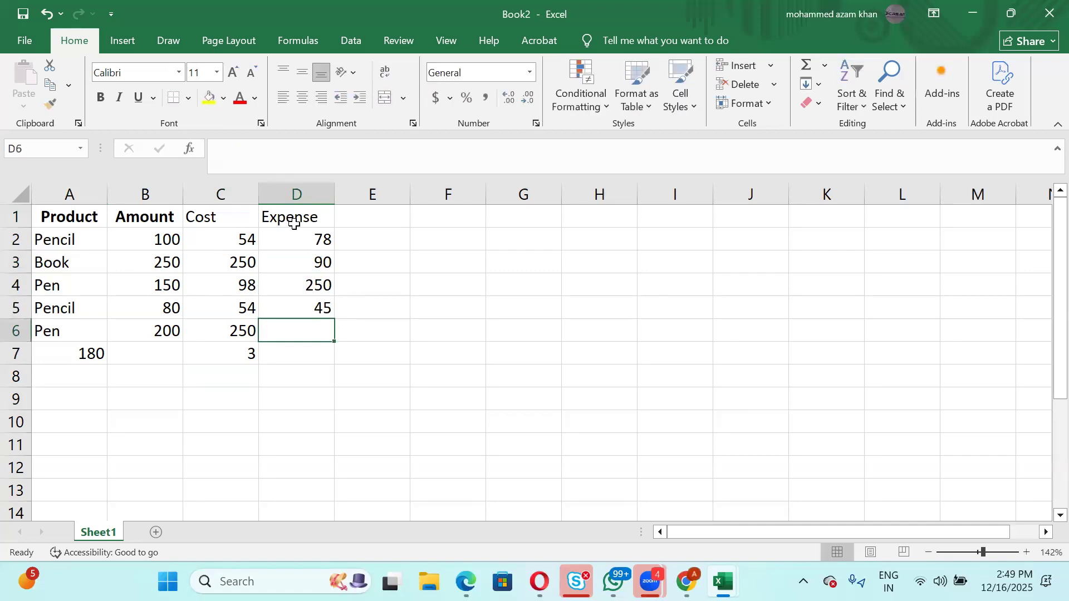
{"action": "type", "text": "32"}
{"action": "key", "text": "Return"}
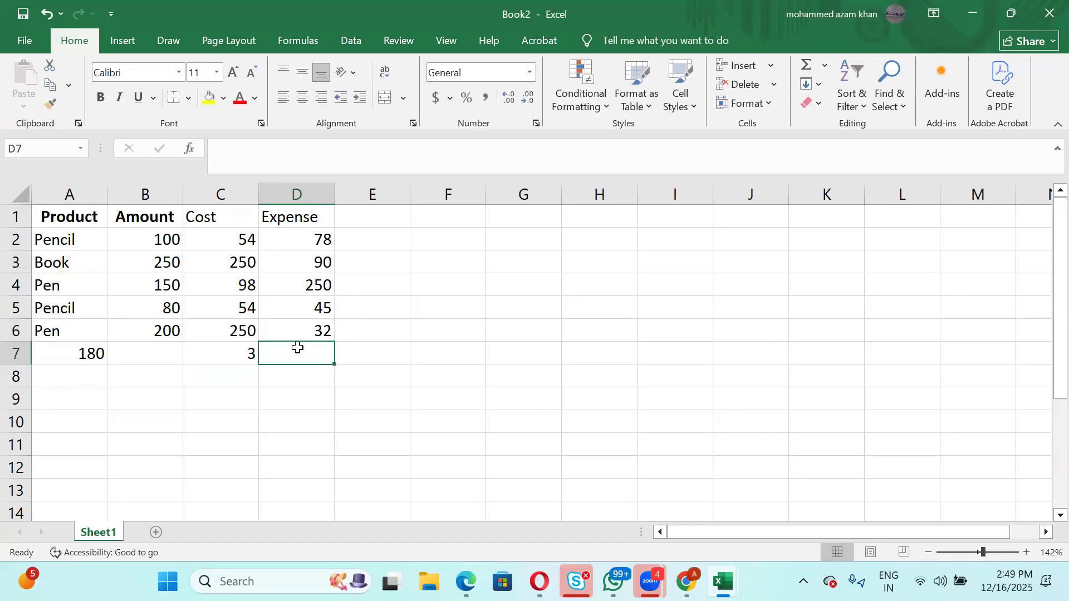
Replace the formula in C7 with a new COUNTIF whose range is B2:D6.
{"action": "left_click", "coordinate": [233, 357]}
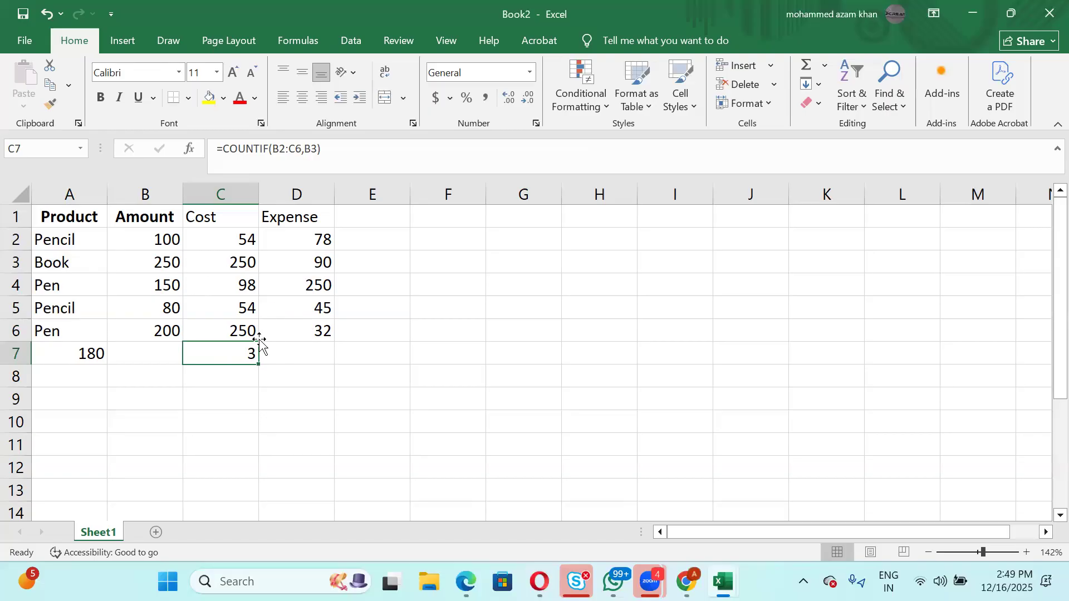
{"action": "type", "text": "="}
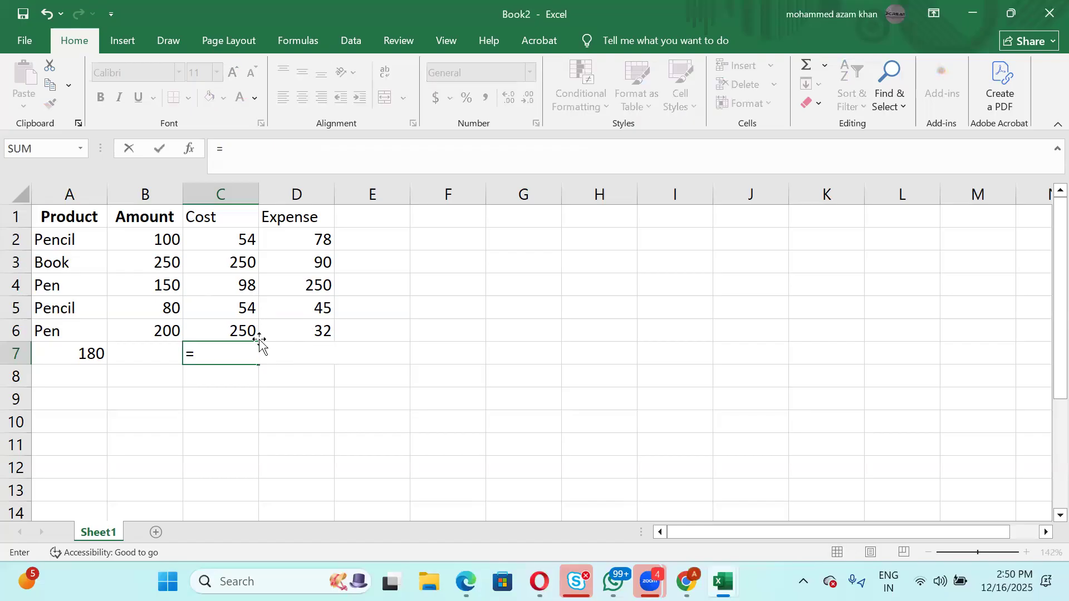
{"action": "type", "text": "cou"}
{"action": "key", "text": "Tab"}
{"action": "key", "text": "BackSpace"}
{"action": "type", "text": "if"}
{"action": "key", "text": "Tab"}
{"action": "key", "text": "Left"}
{"action": "key", "text": "Up"}
{"action": "key", "text": "Up"}
{"action": "key", "text": "Up"}
{"action": "key", "text": "Up"}
{"action": "key", "text": "Up"}
{"action": "key", "text": "Up"}
{"action": "key", "text": "Down"}
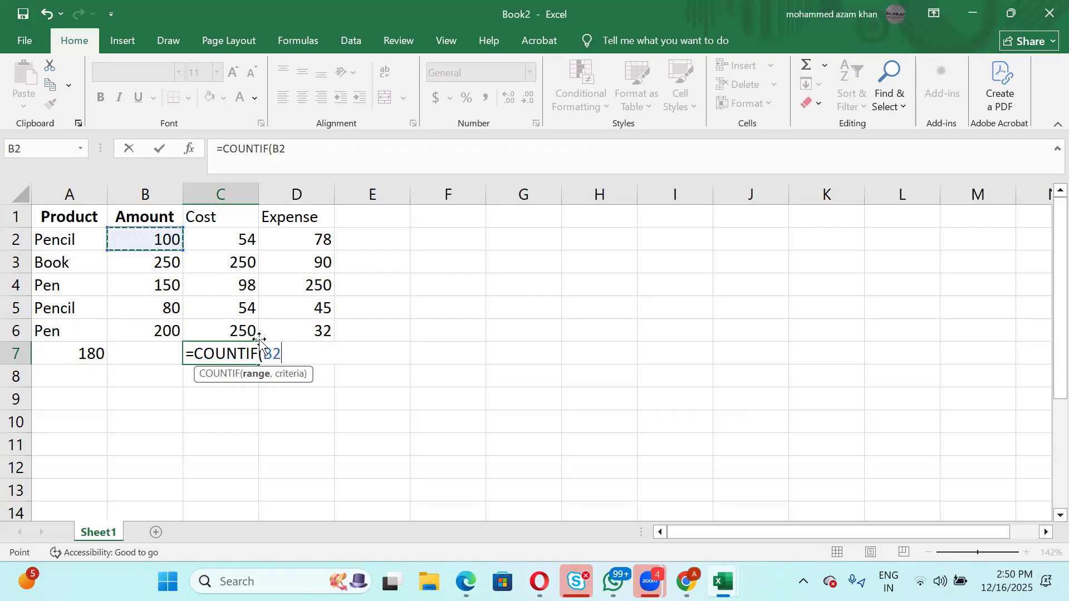
{"action": "key", "text": "shift+Right"}
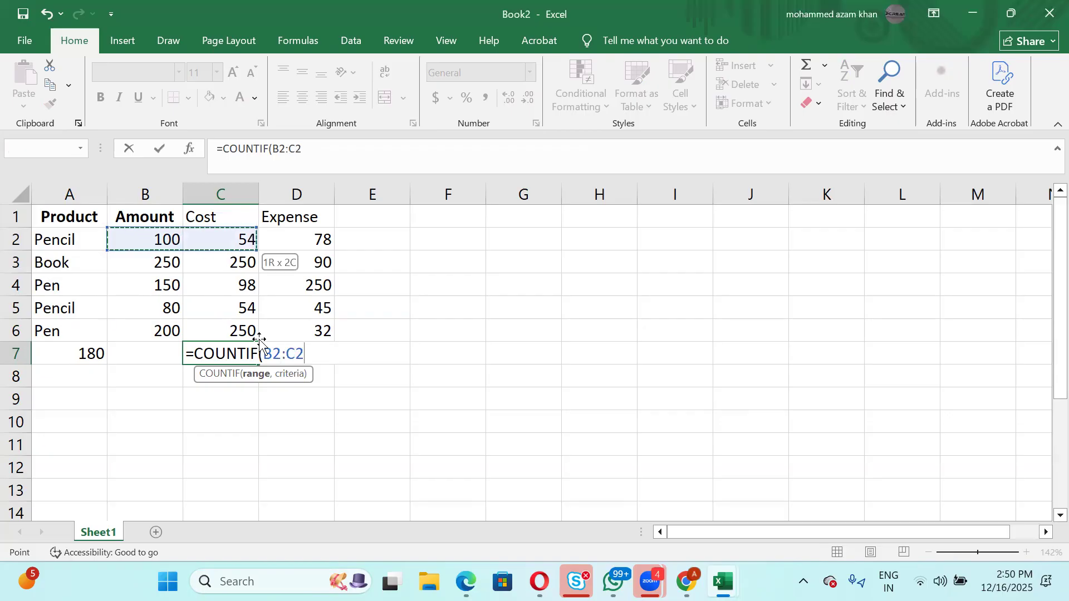
{"action": "key", "text": "shift+Right"}
{"action": "key", "text": "shift+Down"}
{"action": "key", "text": "shift+Down"}
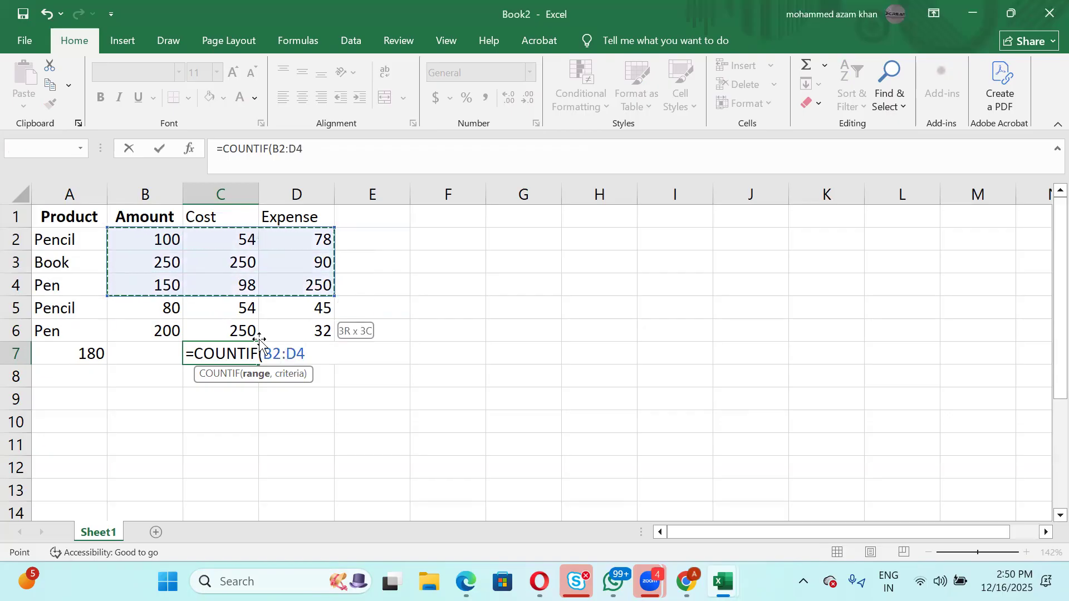
{"action": "key", "text": "shift+Down"}
{"action": "key", "text": "shift+Down"}
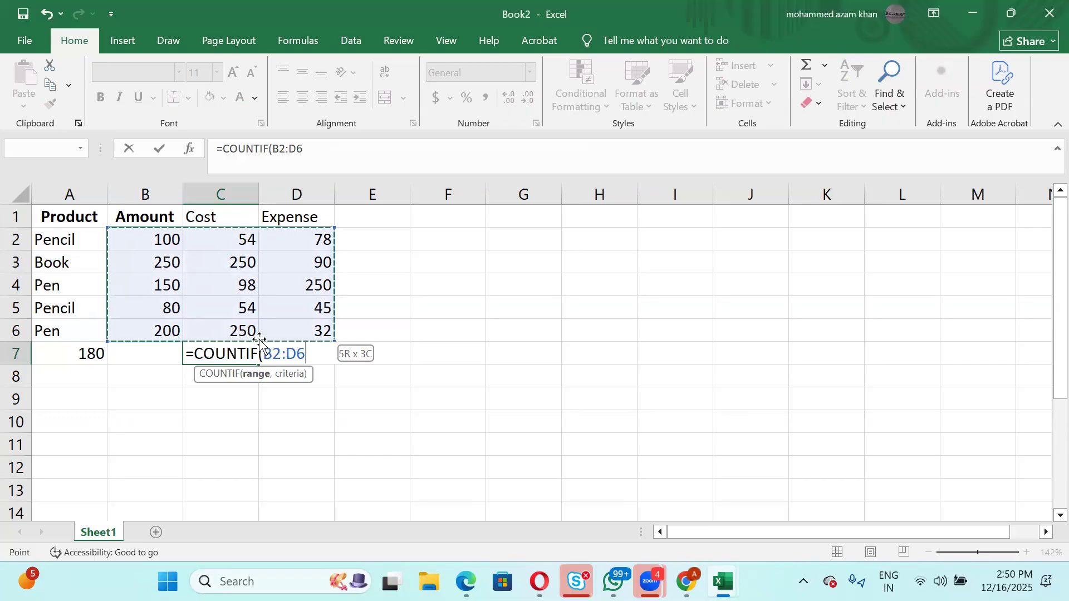
Set the criterion of the COUNTIF formula in C7 to 250 and complete it.
{"action": "type", "text": ","}
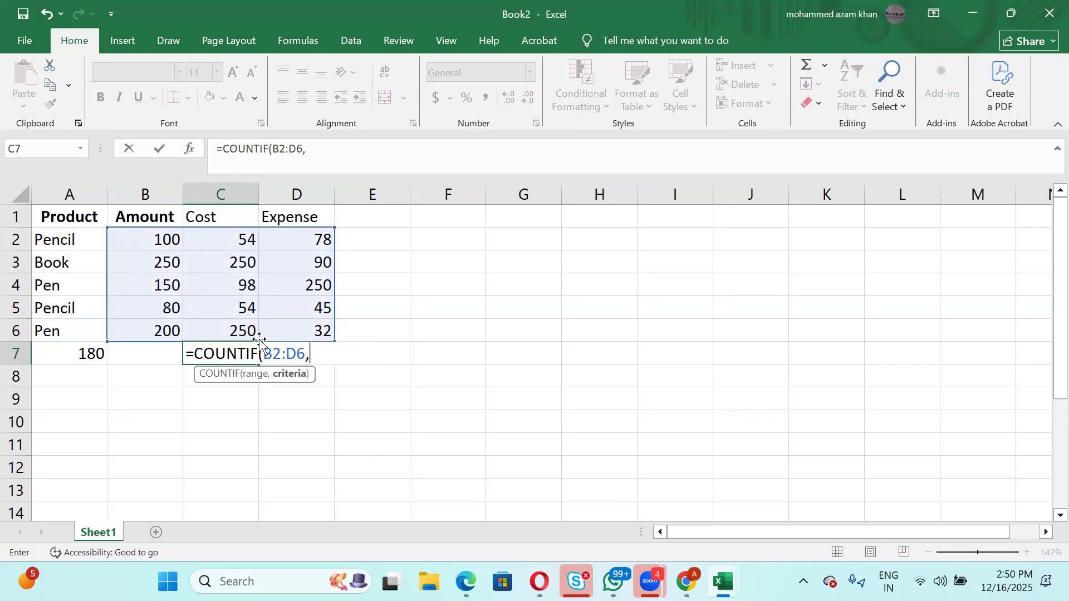
{"action": "type", "text": "250"}
{"action": "key", "text": "Return"}
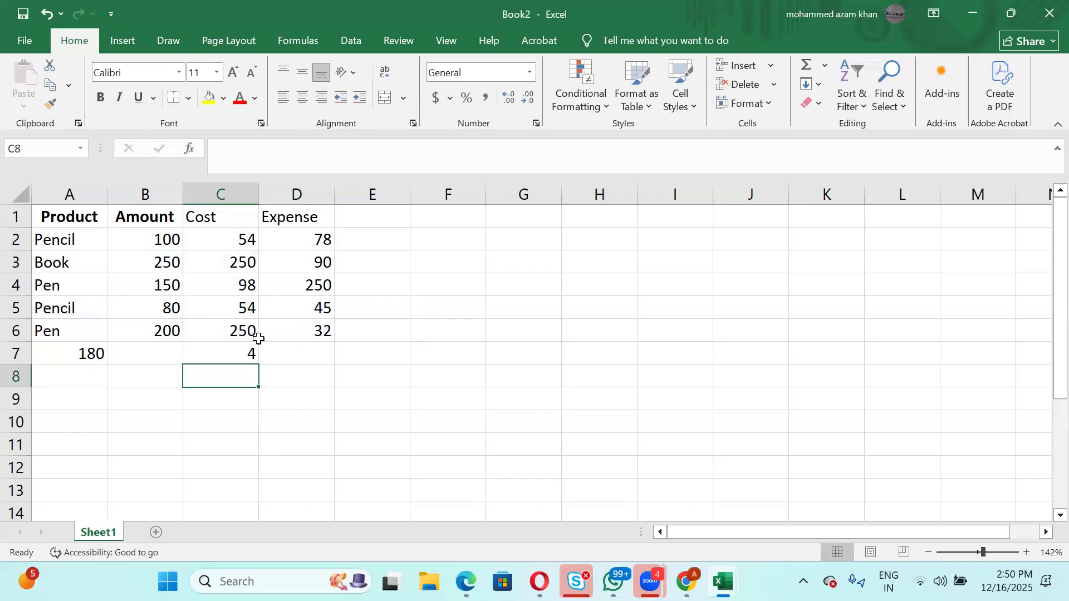
Examine the range and criterion of the COUNTIF formula in C7.
{"action": "key", "text": "alt+Tab"}
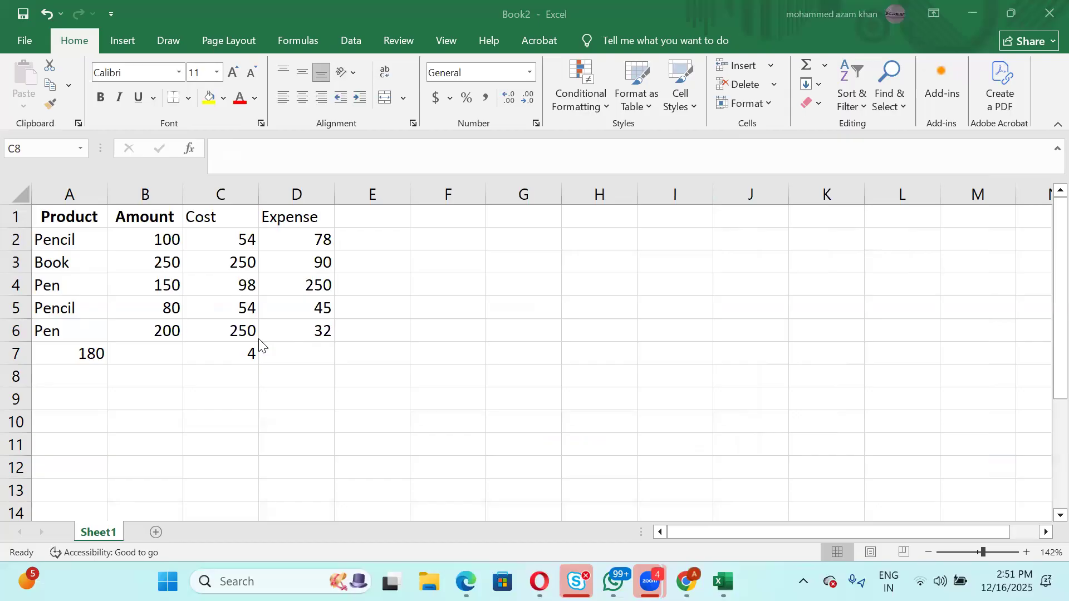
{"action": "left_click", "coordinate": [259, 339]}
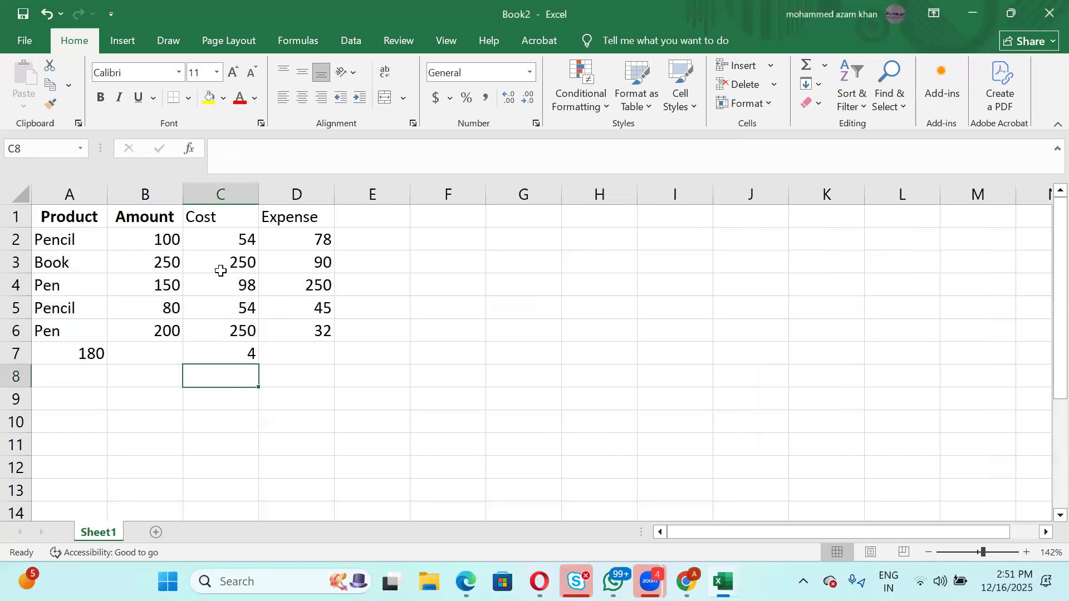
{"action": "double_click", "coordinate": [218, 356]}
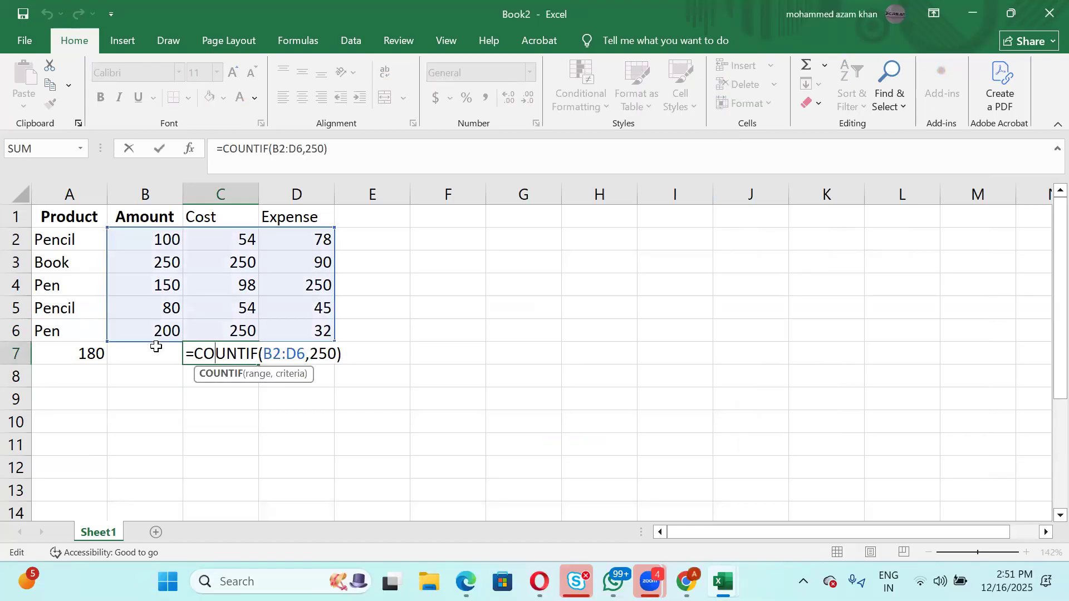
{"action": "left_click", "coordinate": [328, 354]}
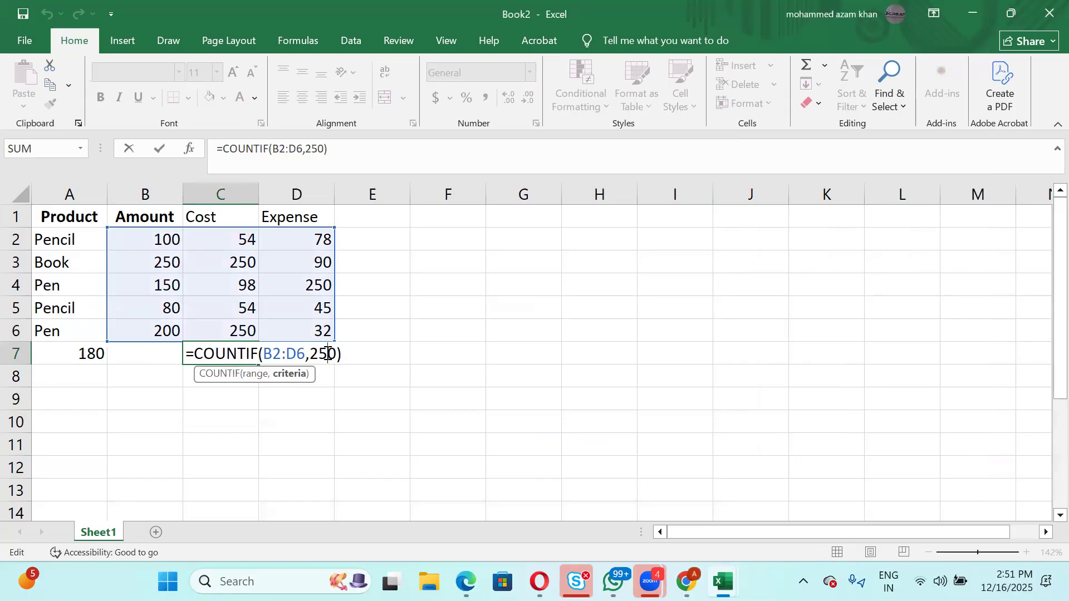
{"action": "key", "text": "Return"}
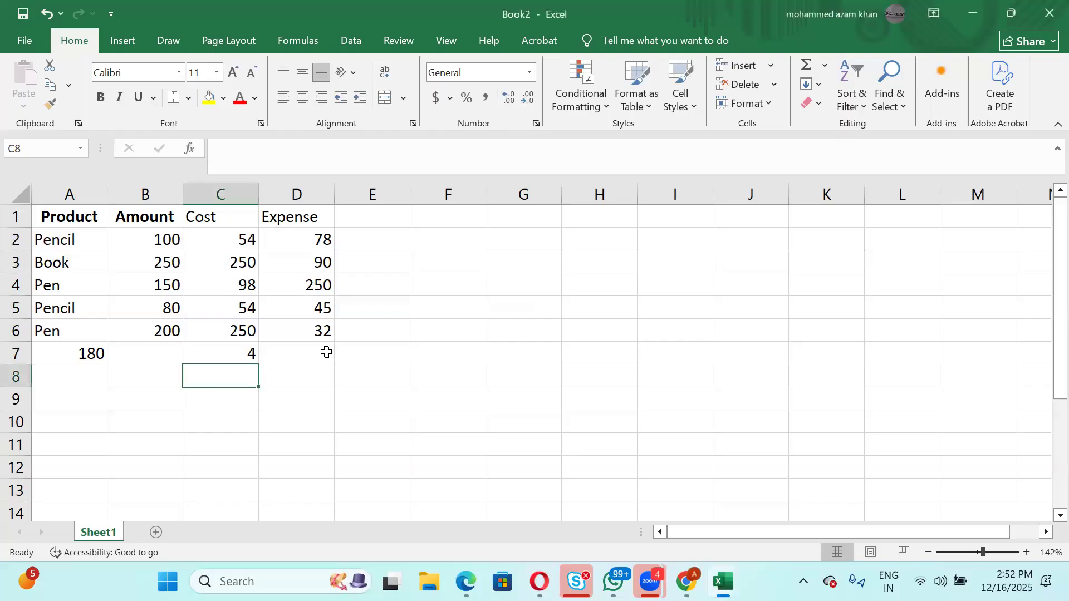
{"action": "left_click", "coordinate": [301, 355]}
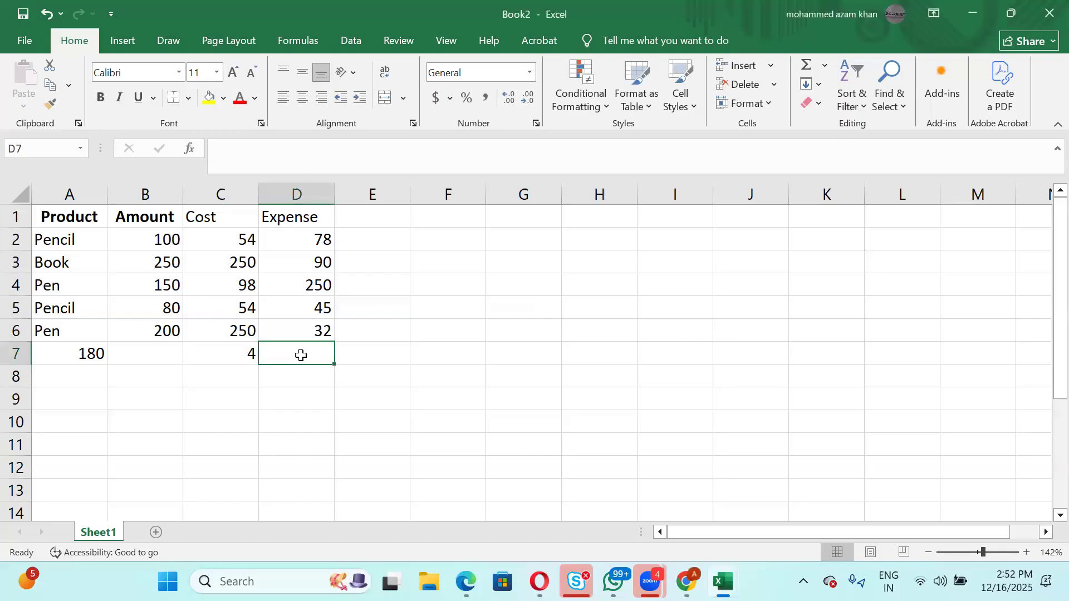
{"action": "type", "text": "="}
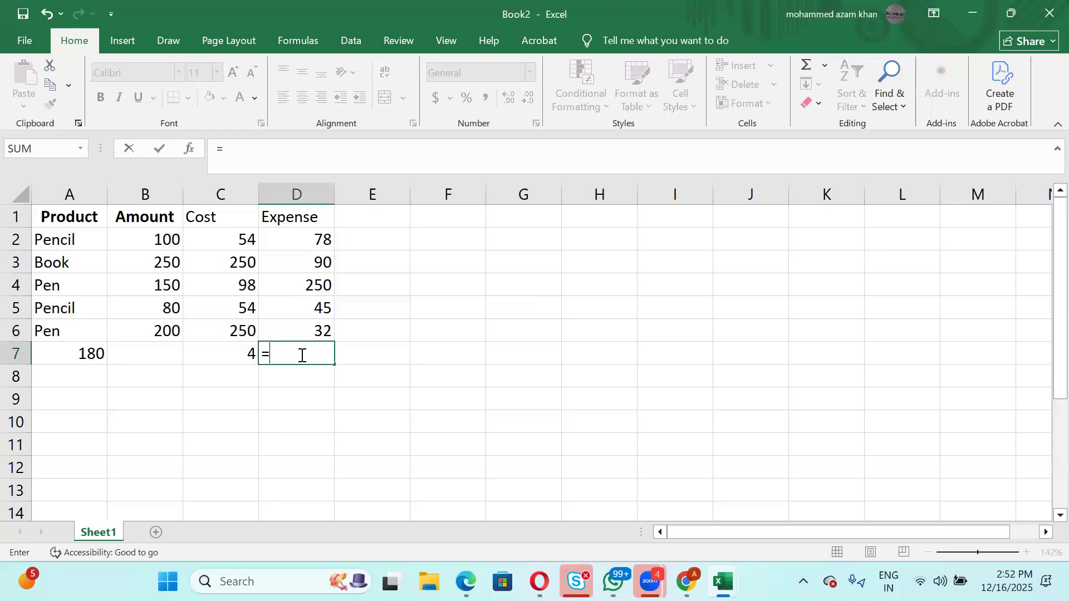
{"action": "type", "text": "sum"}
{"action": "key", "text": "alt"}
{"action": "key", "text": "i"}
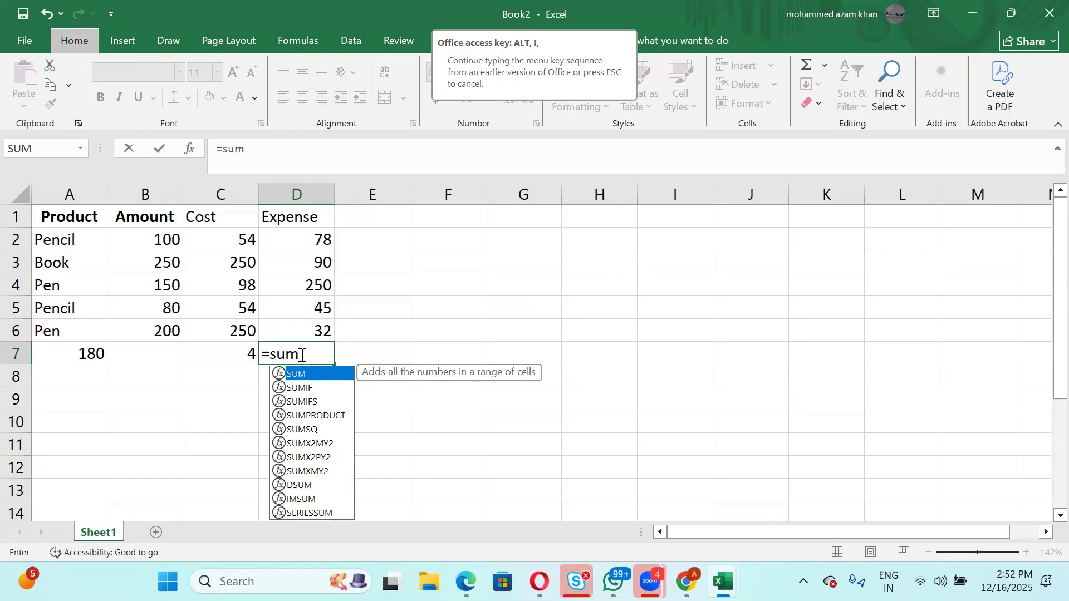
{"action": "key", "text": "f"}
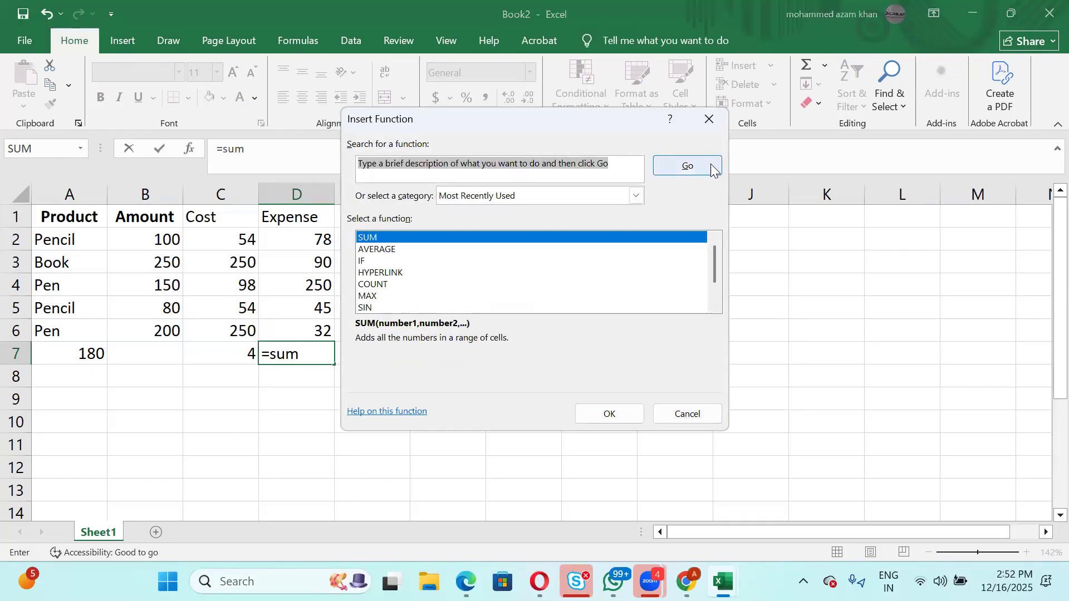
{"action": "left_click", "coordinate": [710, 119]}
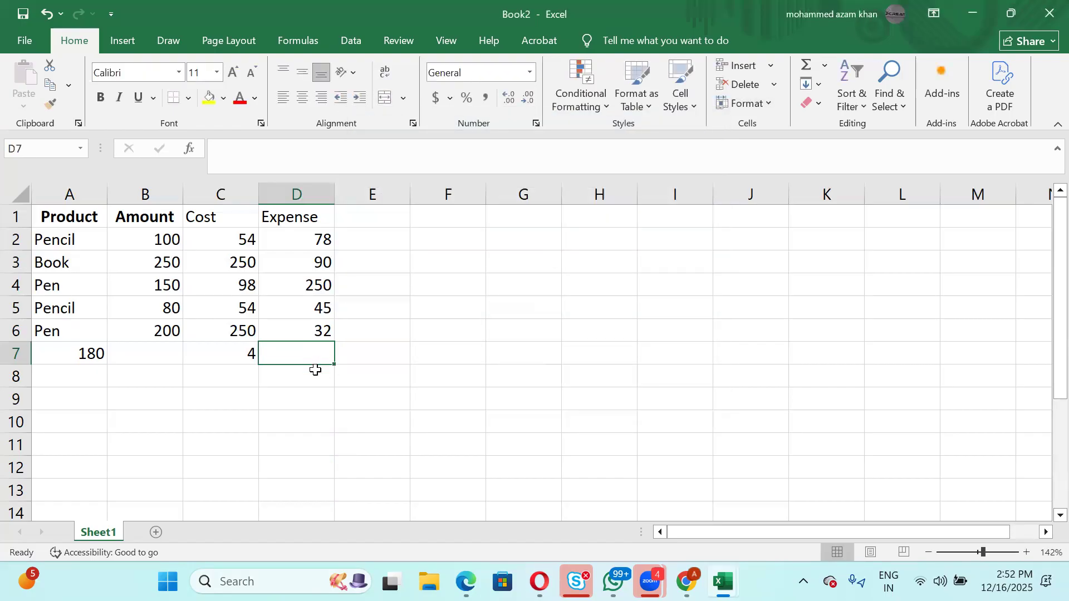
Start a SUMIF formula in B8 with the product names A2:A6 as its range.
{"action": "left_click", "coordinate": [121, 376]}
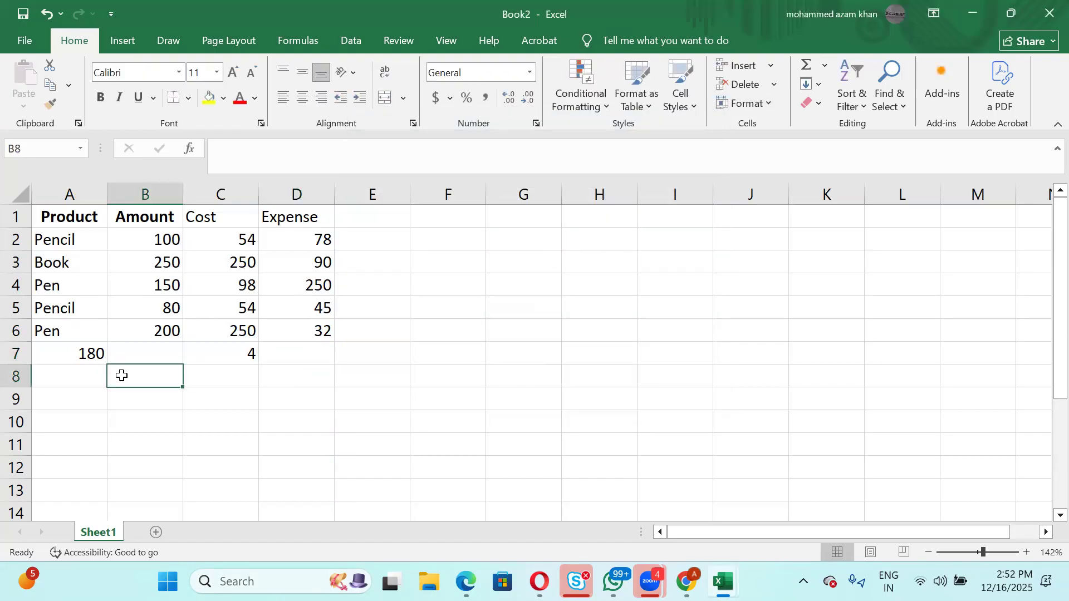
{"action": "type", "text": "=sum"}
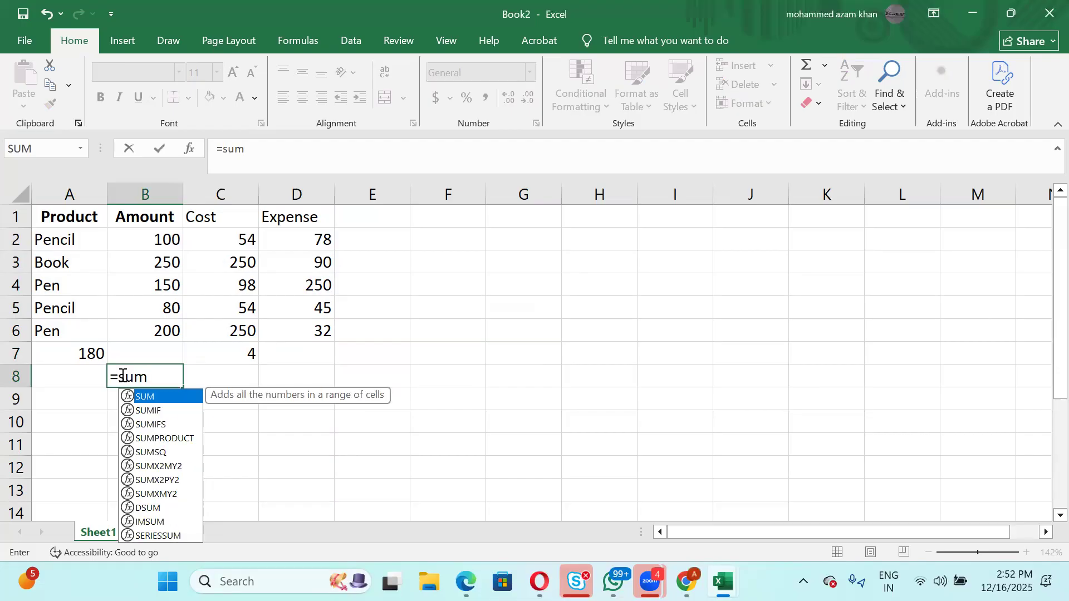
{"action": "type", "text": "if"}
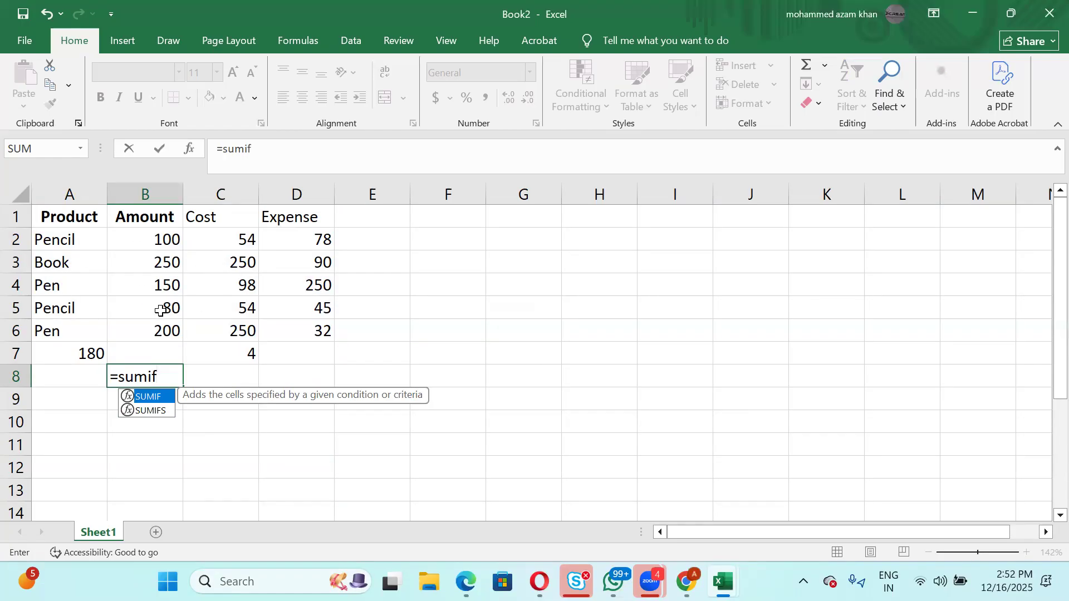
{"action": "type", "text": "("}
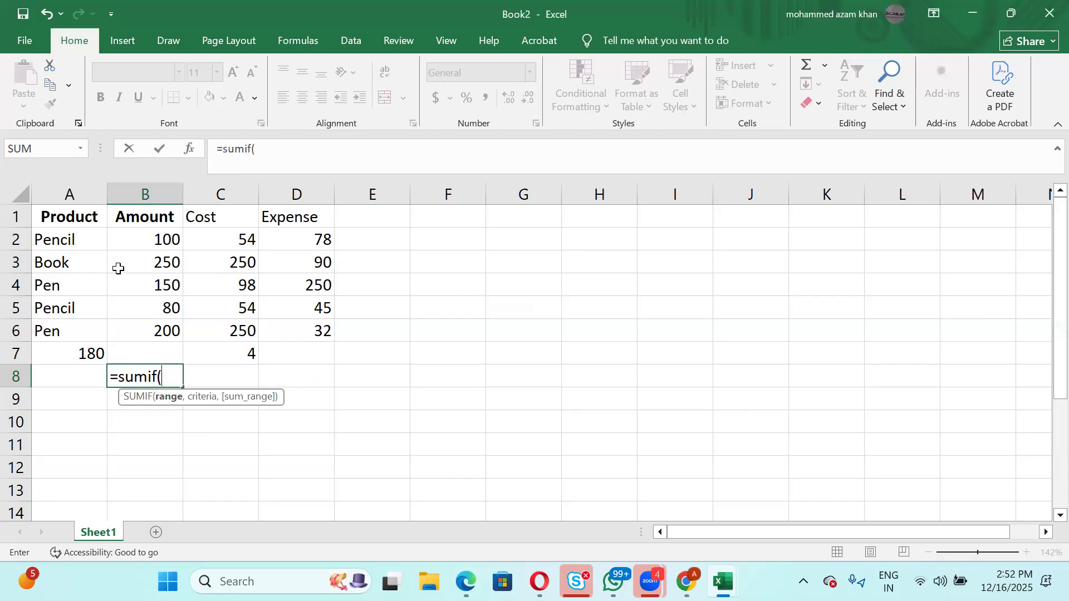
{"action": "left_click_drag", "start_coordinate": [87, 243], "coordinate": [88, 328]}
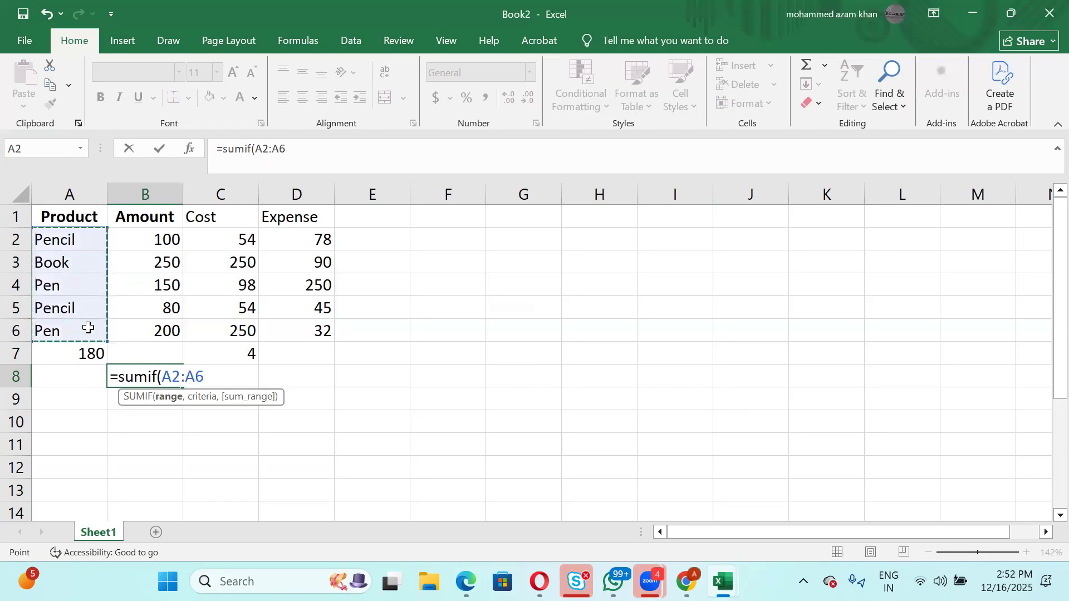
{"action": "type", "text": ","}
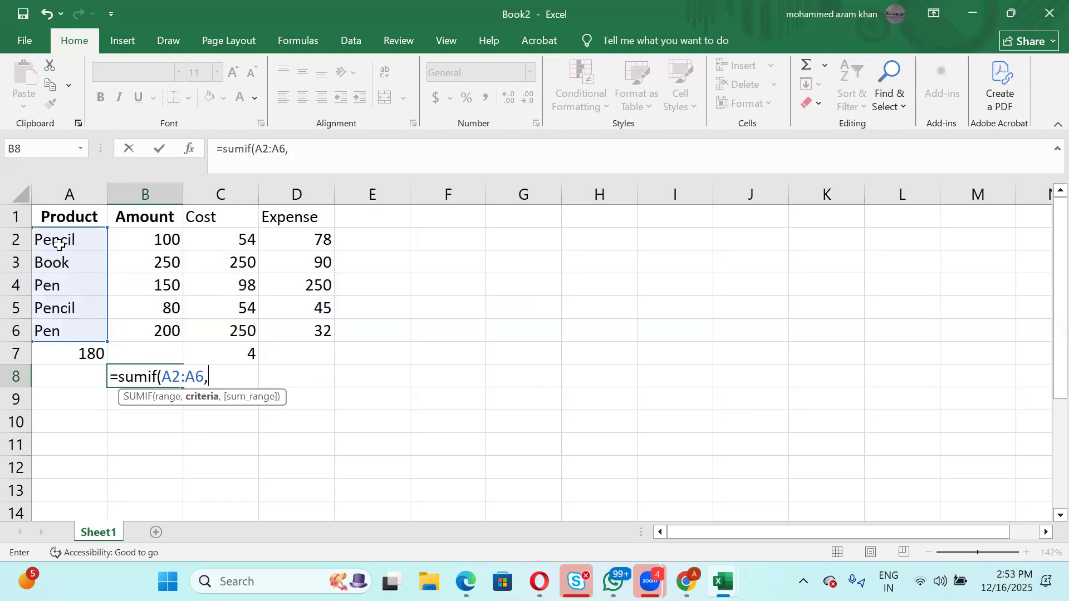
{"action": "left_click", "coordinate": [58, 244]}
{"action": "type", "text": ","}
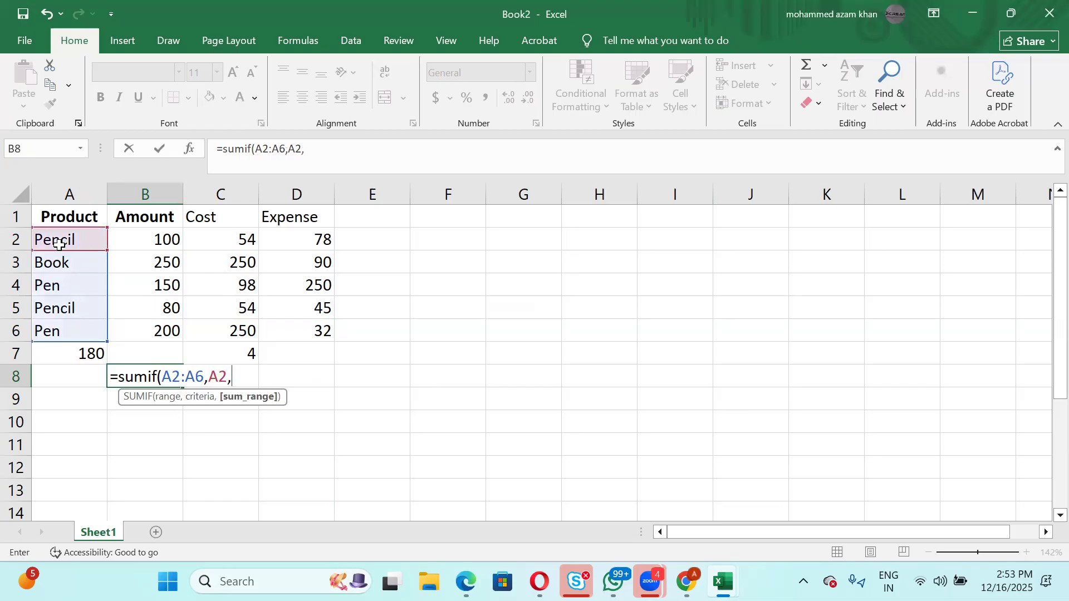
{"action": "key", "text": "BackSpace"}
{"action": "key", "text": "BackSpace"}
{"action": "key", "text": "BackSpace"}
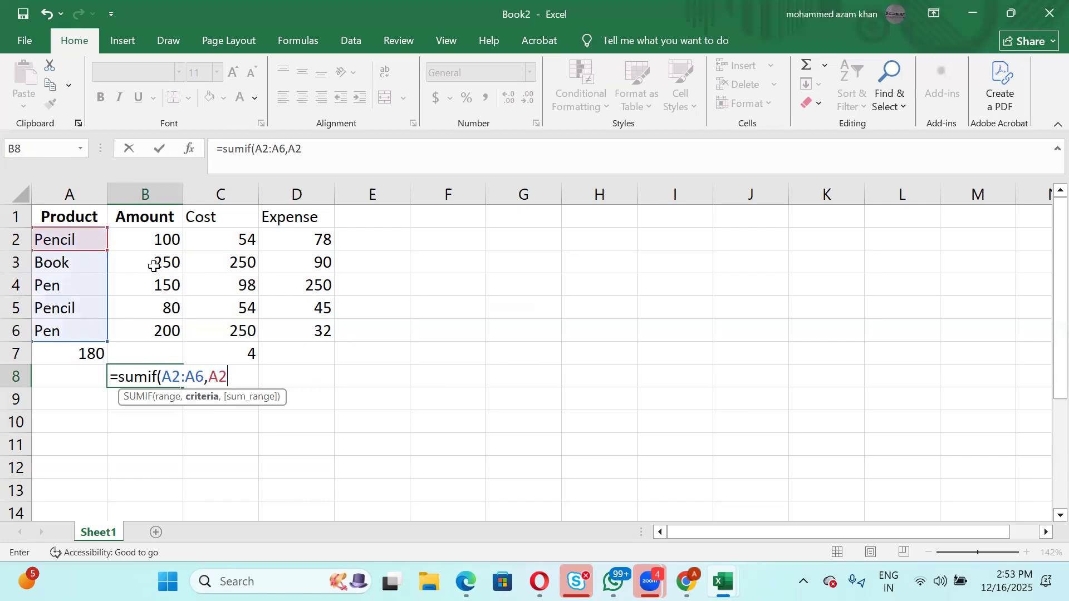
Complete the SUMIF formula in B8 with the text criterion "pencil" and the sum range B2:B6.
{"action": "type", "text": "\""}
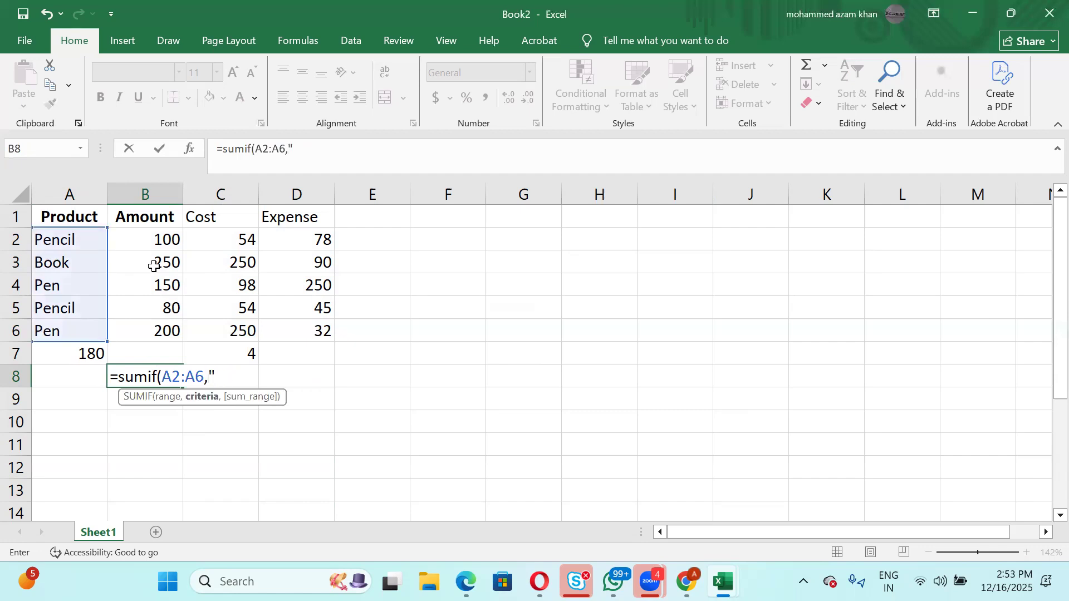
{"action": "type", "text": "pencil\","}
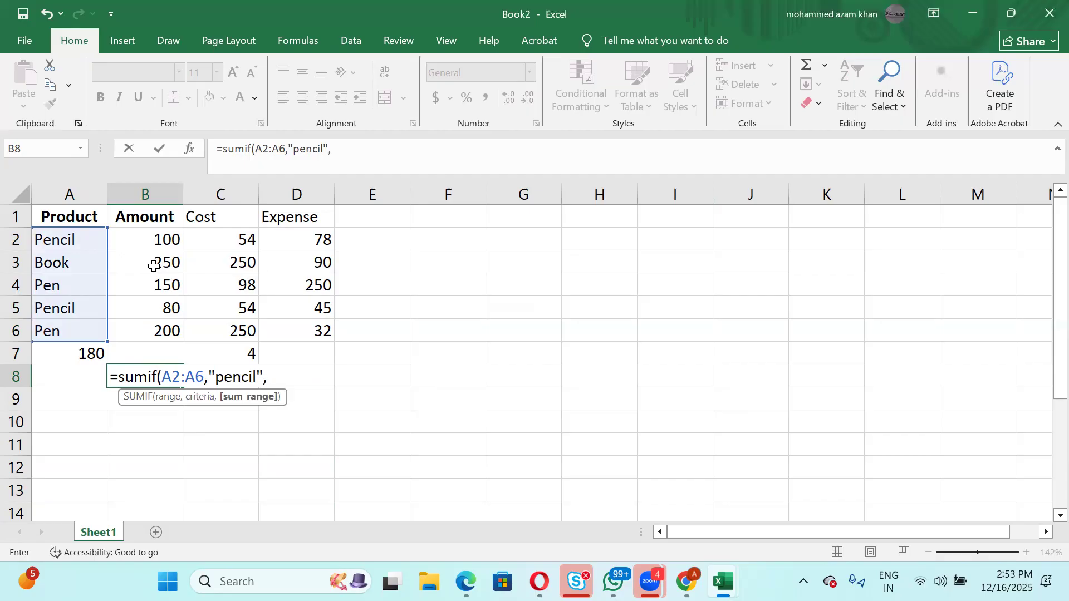
{"action": "left_click_drag", "start_coordinate": [143, 240], "coordinate": [153, 329]}
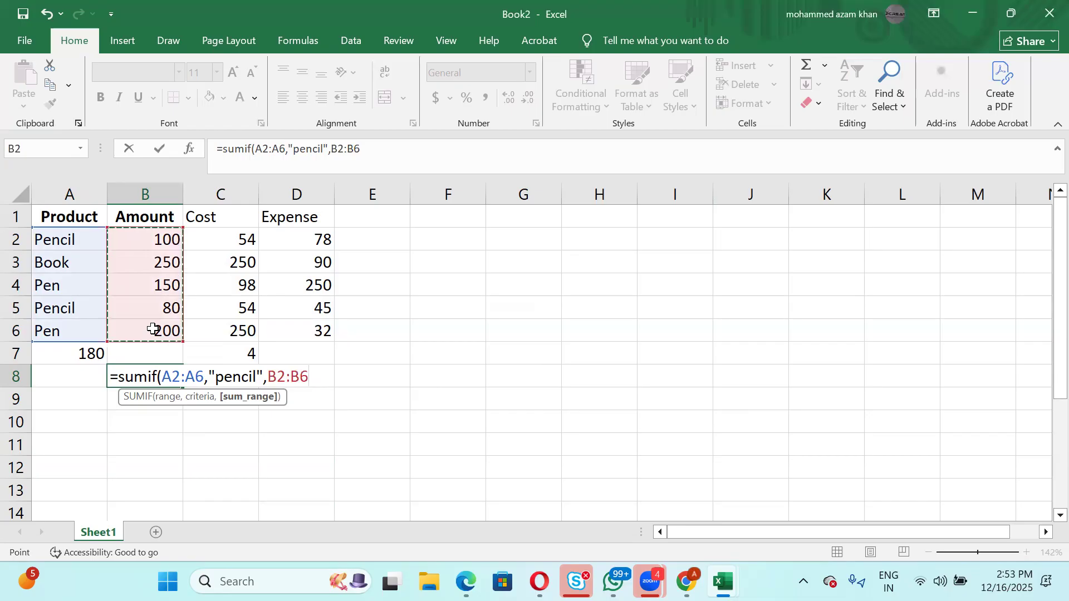
{"action": "key", "text": "Return"}
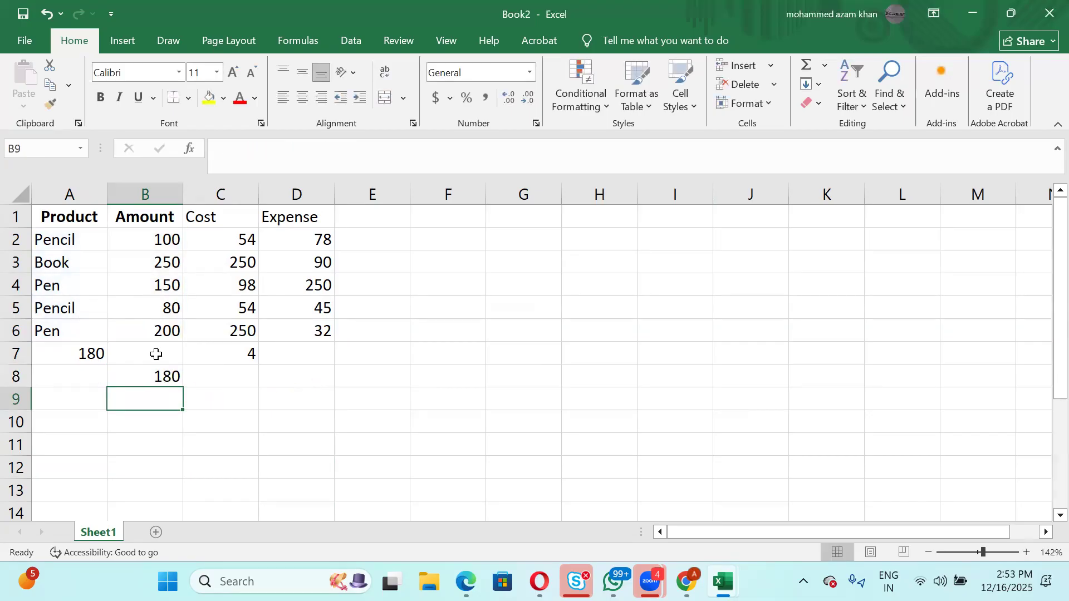
Check the two Pencil amounts in B2 and B5 against the SUMIF formula in B8.
{"action": "left_click", "coordinate": [160, 239]}
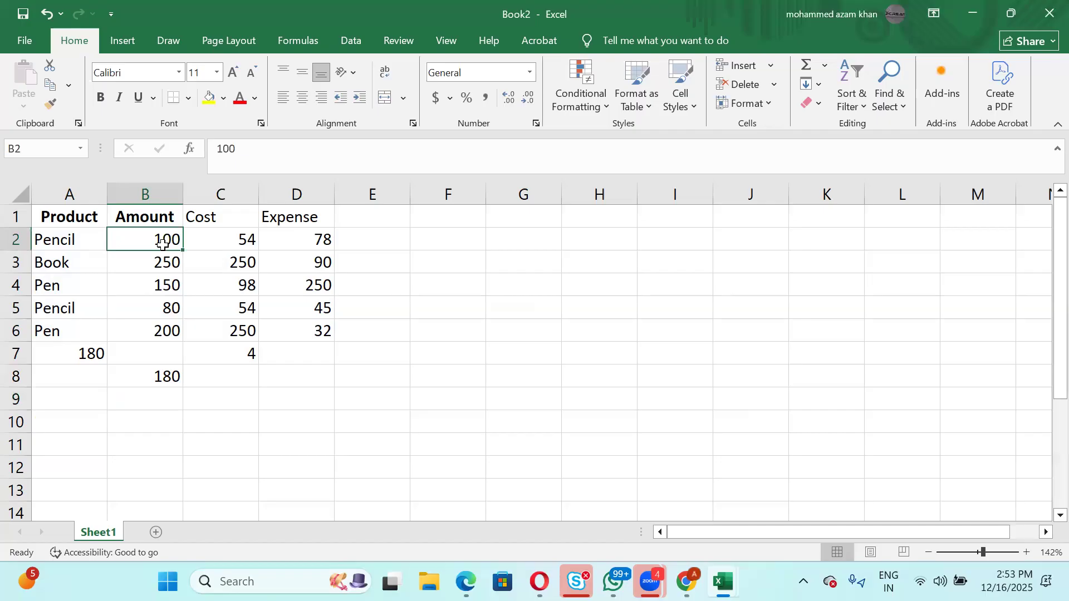
{"action": "left_click", "coordinate": [167, 315]}
{"action": "left_click", "coordinate": [166, 370]}
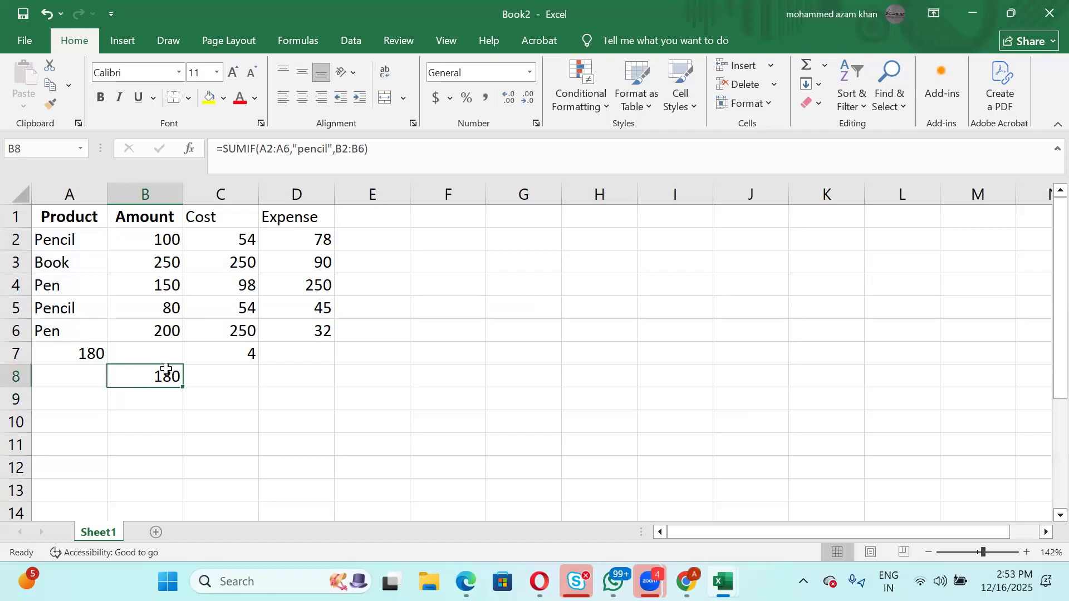
{"action": "double_click", "coordinate": [166, 370]}
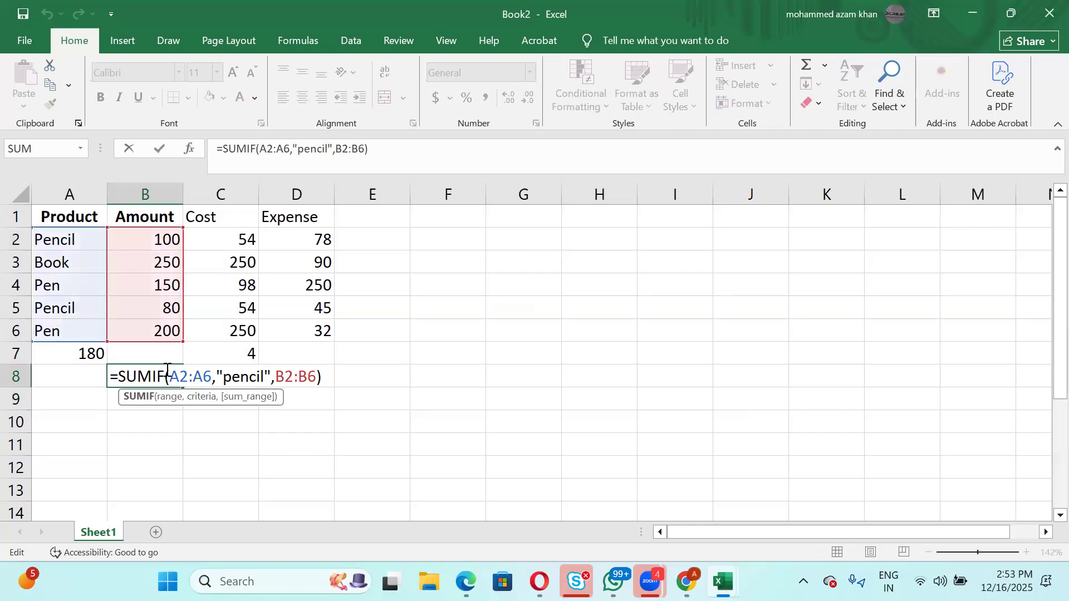
{"action": "key", "text": "alt+Tab"}
{"action": "key", "text": "alt+Tab"}
{"action": "key", "text": "alt+shift+Tab"}
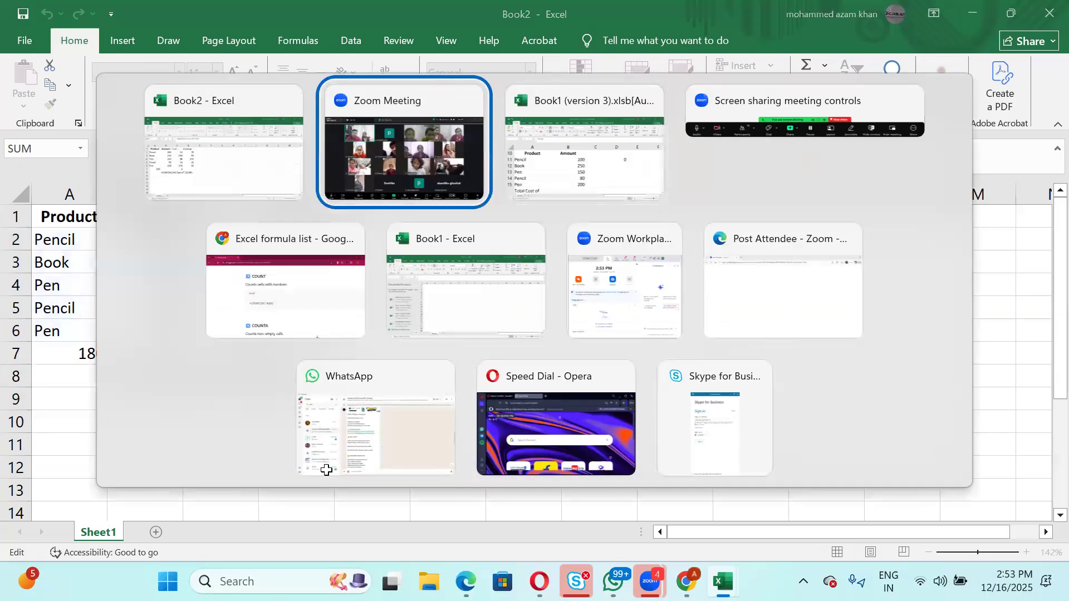
{"action": "key", "text": "Escape"}
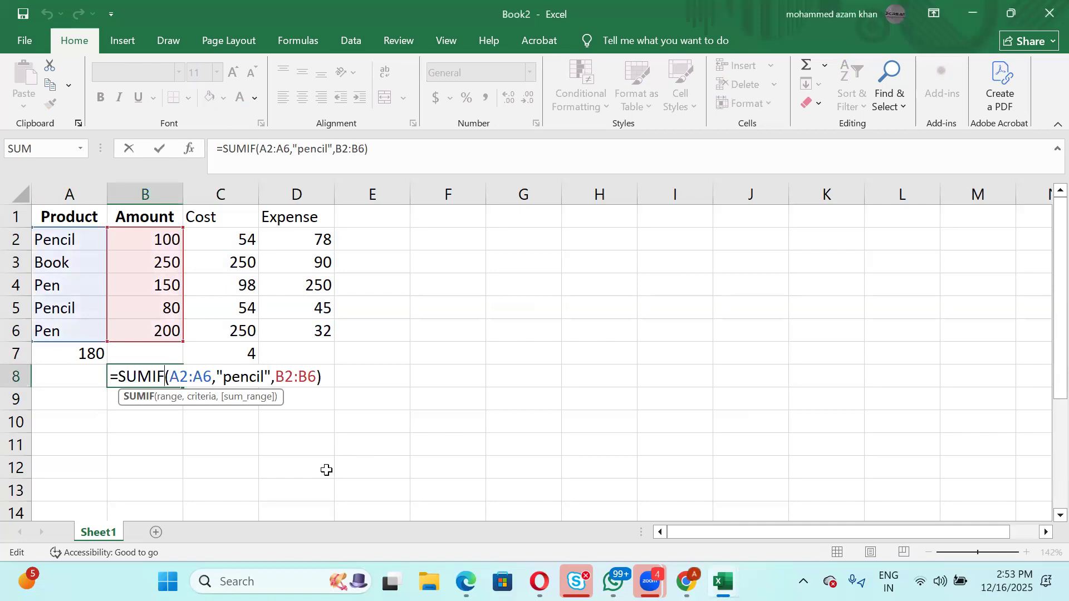
Replace the sum range of the SUMIF formula in B8 with B2:D6.
{"action": "left_click_drag", "start_coordinate": [275, 376], "coordinate": [315, 374]}
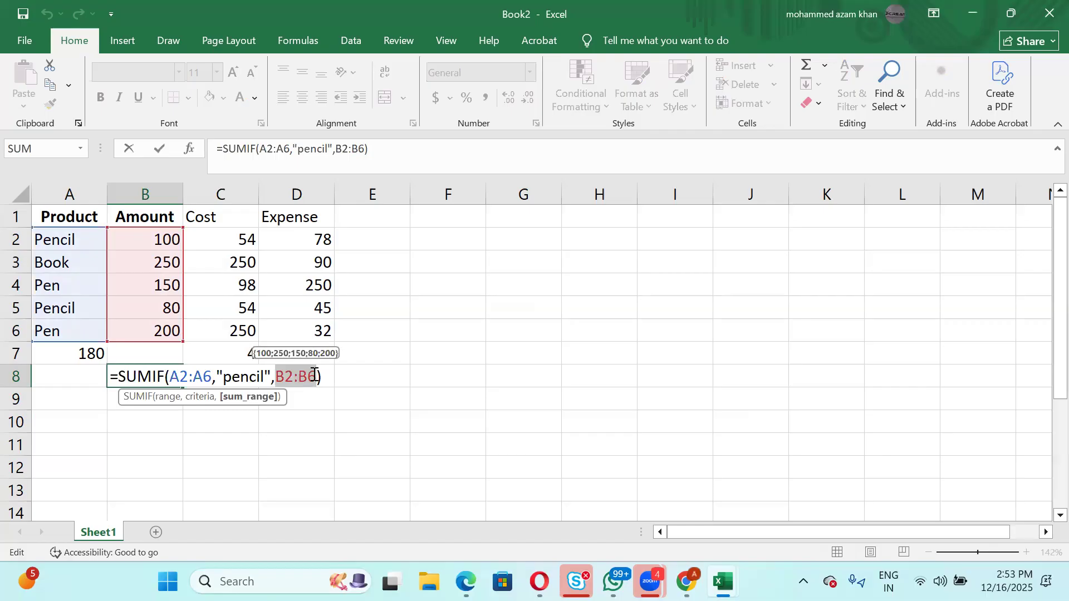
{"action": "key", "text": "BackSpace"}
{"action": "left_click_drag", "start_coordinate": [148, 234], "coordinate": [290, 328]}
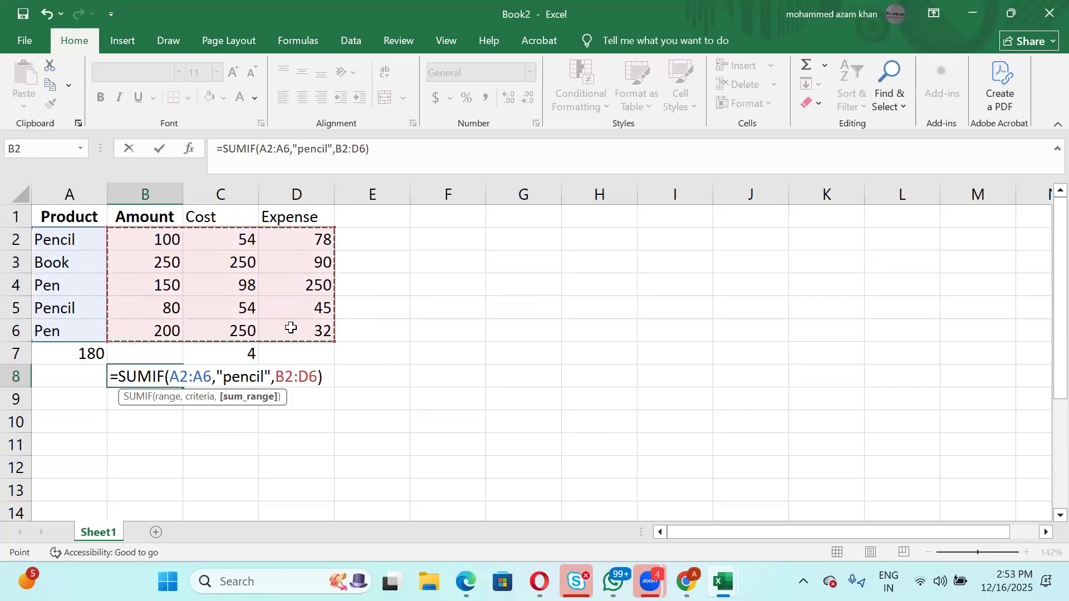
{"action": "key", "text": "Return"}
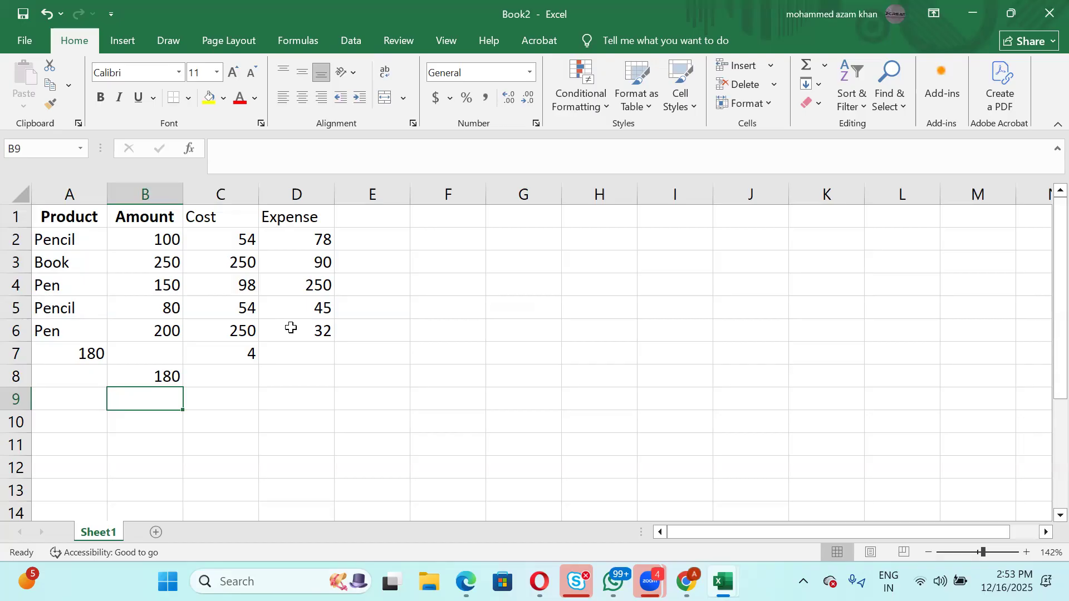
Change the sum range of the SUMIF formula in B8 to the Expense values D2:D6.
{"action": "double_click", "coordinate": [163, 376]}
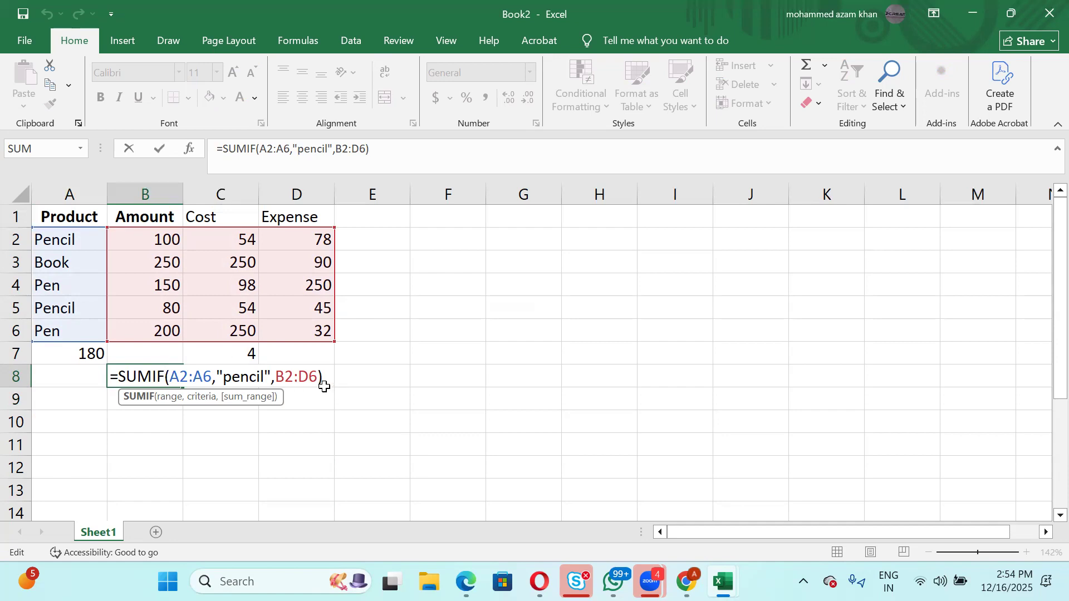
{"action": "left_click", "coordinate": [283, 377]}
{"action": "key", "text": "BackSpace"}
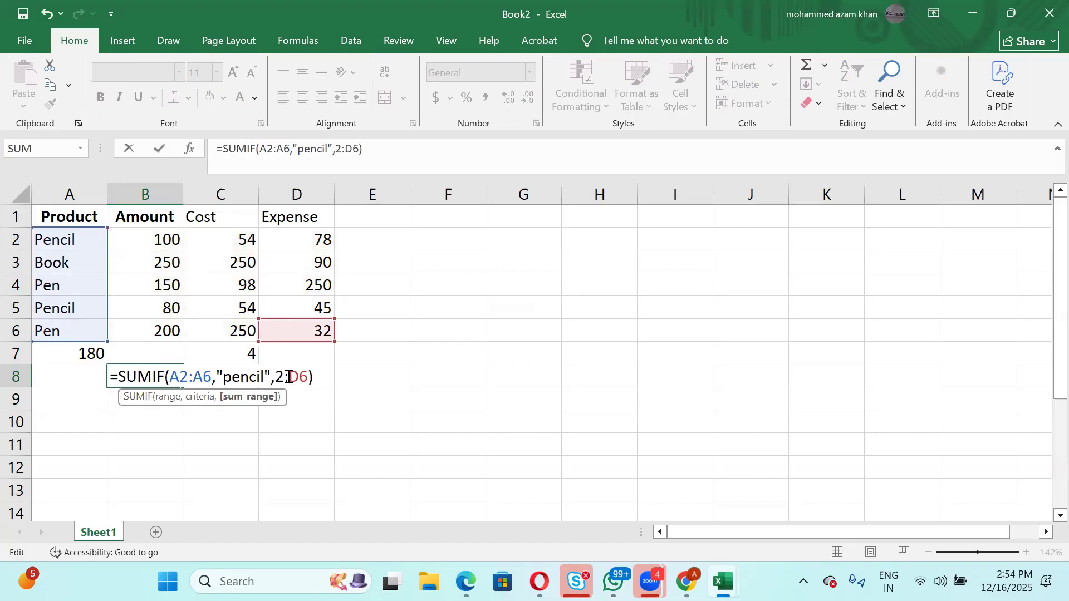
{"action": "type", "text": "d"}
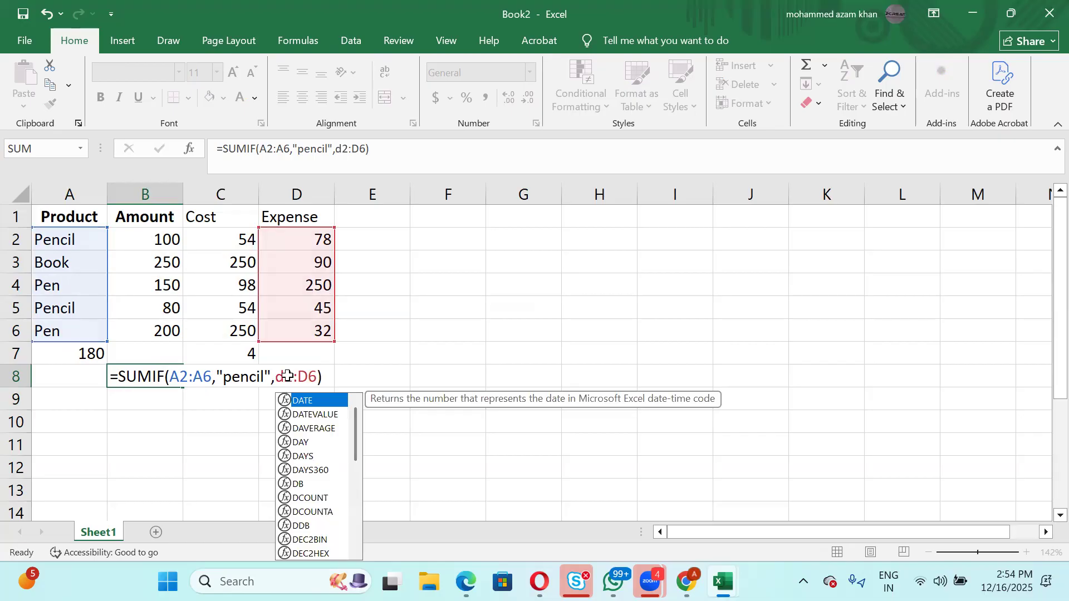
{"action": "key", "text": "Return"}
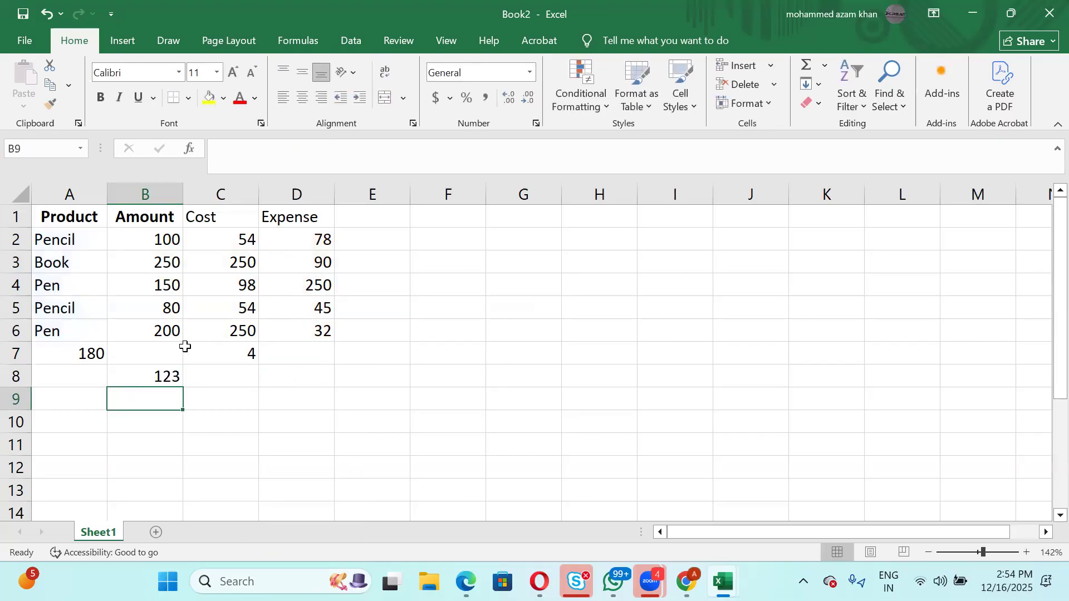
Examine the Expense values in D2:D6 and the COUNTIF formula in C7.
{"action": "left_click_drag", "start_coordinate": [288, 237], "coordinate": [321, 332]}
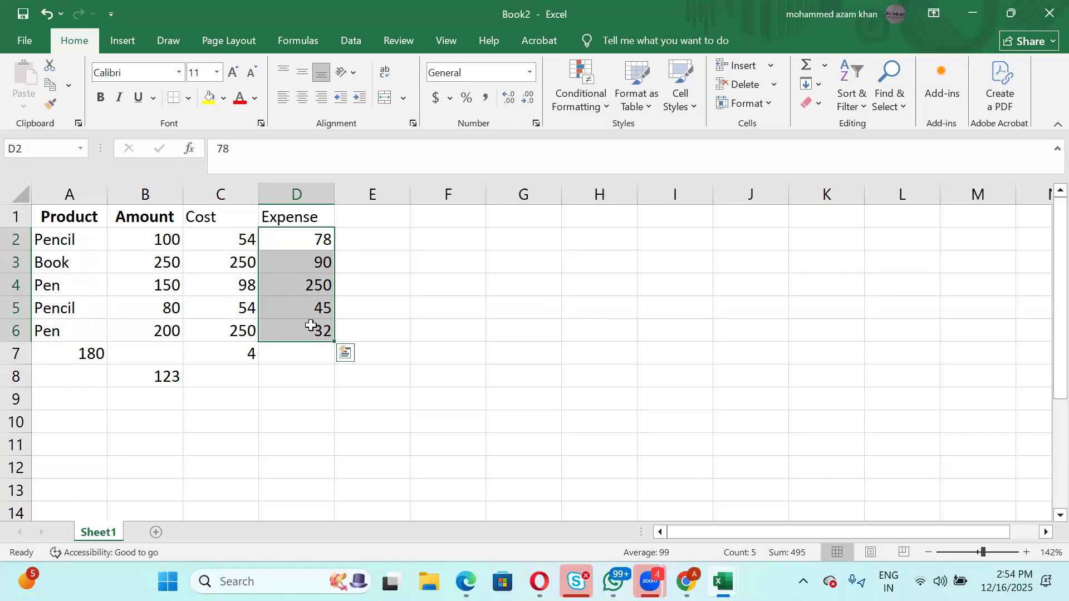
{"action": "key", "text": "ctrl+1"}
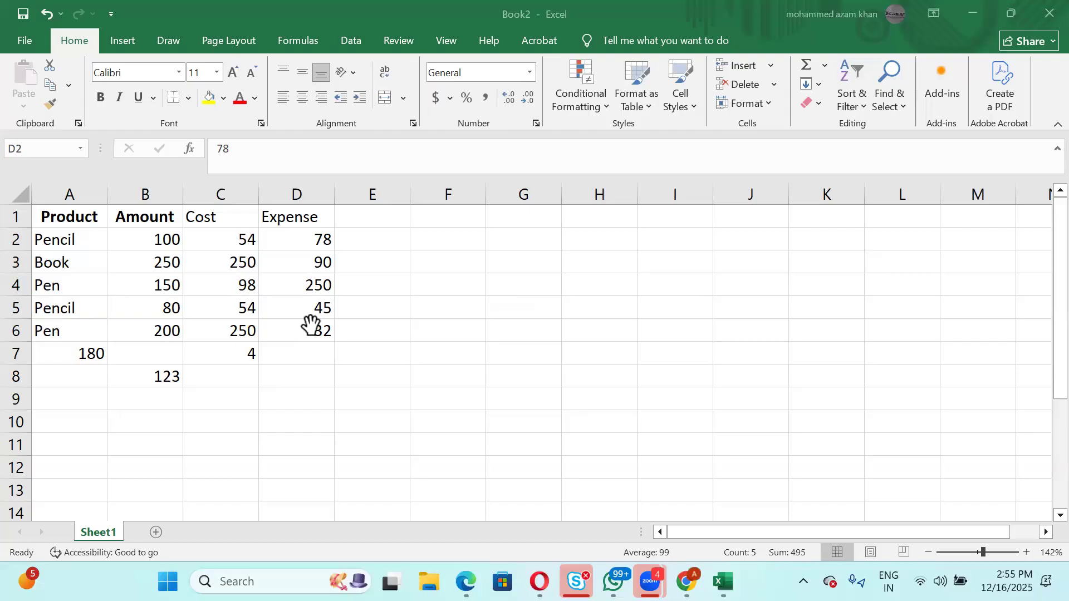
{"action": "left_click_drag", "start_coordinate": [310, 325], "coordinate": [311, 325]}
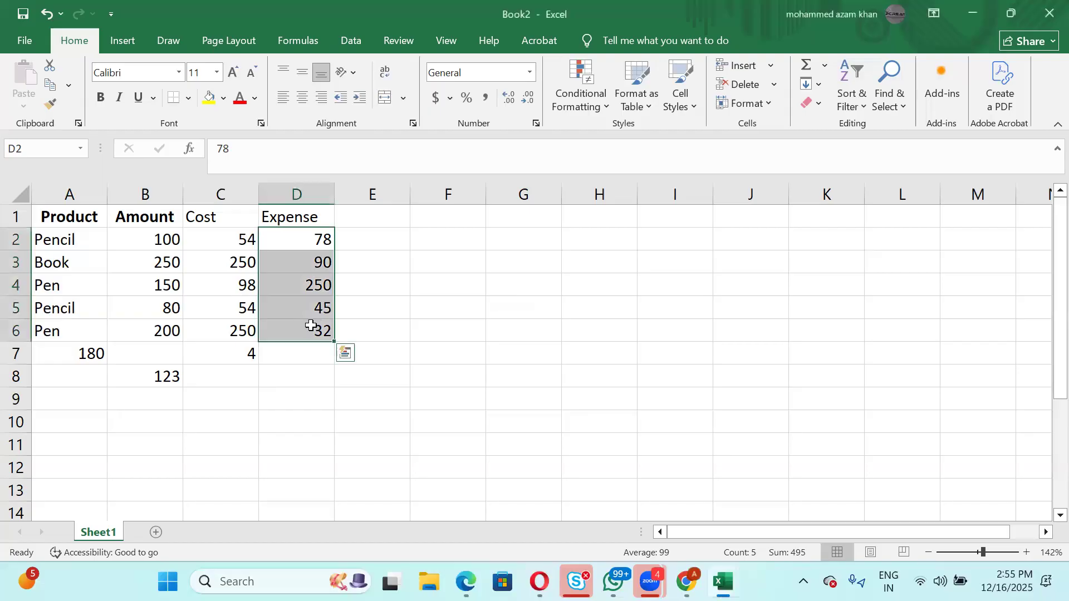
{"action": "left_click", "coordinate": [216, 349]}
{"action": "double_click", "coordinate": [216, 350]}
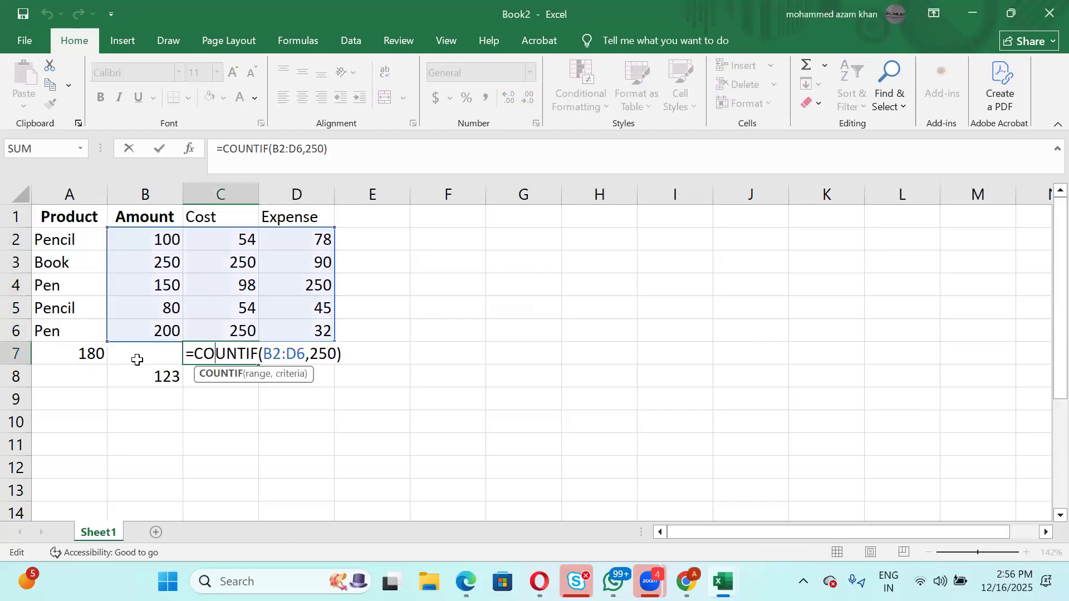
{"action": "key", "text": "Return"}
Examine the arguments of the SUMIF formula in B8 and the Expense values belonging to the Pencil rows.
{"action": "double_click", "coordinate": [143, 374]}
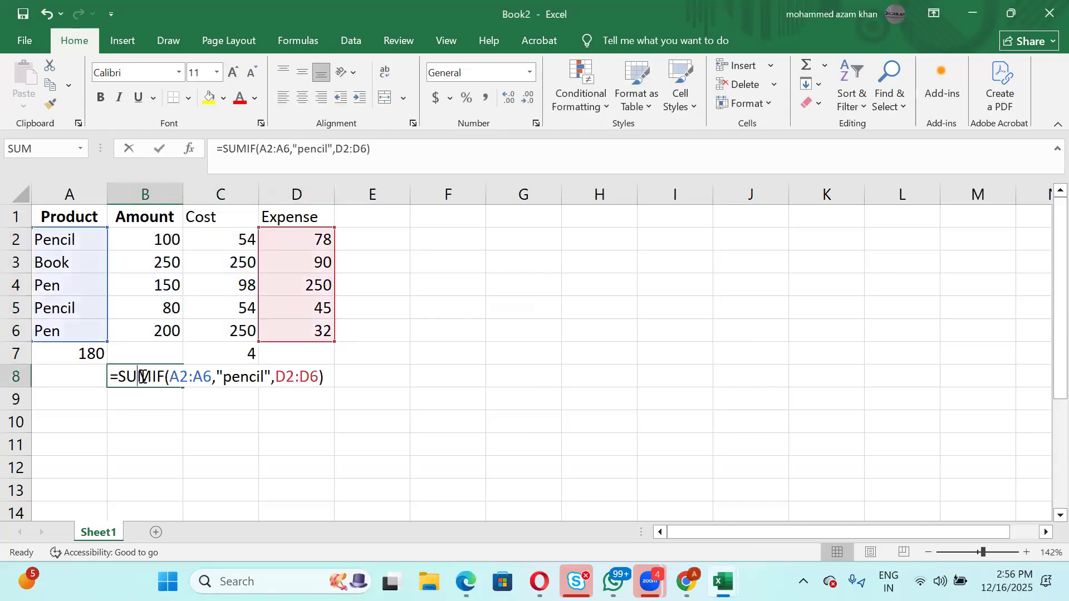
{"action": "left_click", "coordinate": [137, 377]}
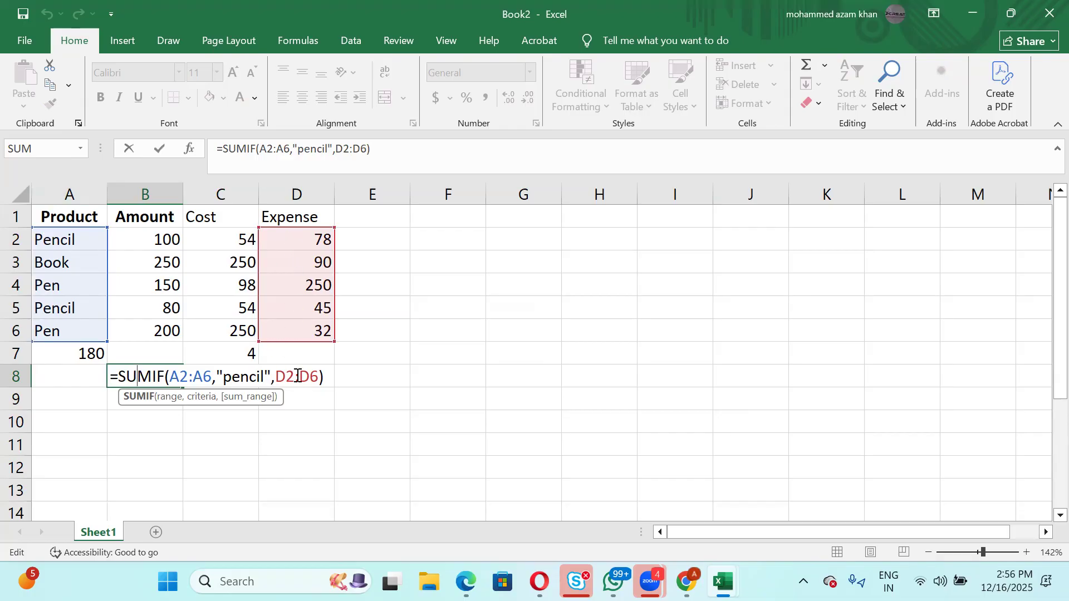
{"action": "left_click_drag", "start_coordinate": [310, 236], "coordinate": [319, 341]}
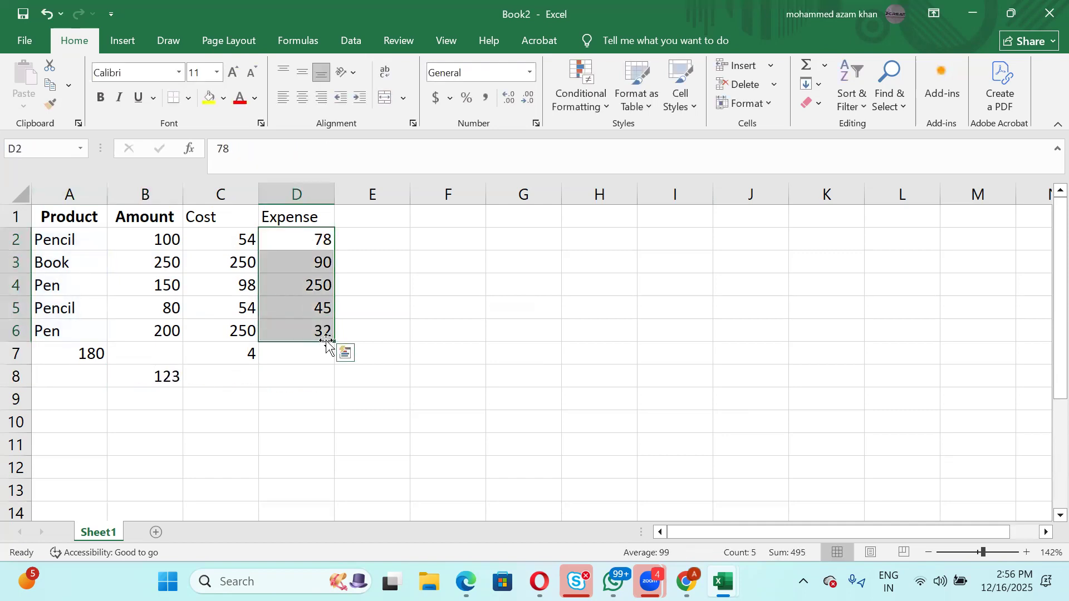
{"action": "left_click", "coordinate": [165, 379]}
{"action": "left_click", "coordinate": [308, 240]}
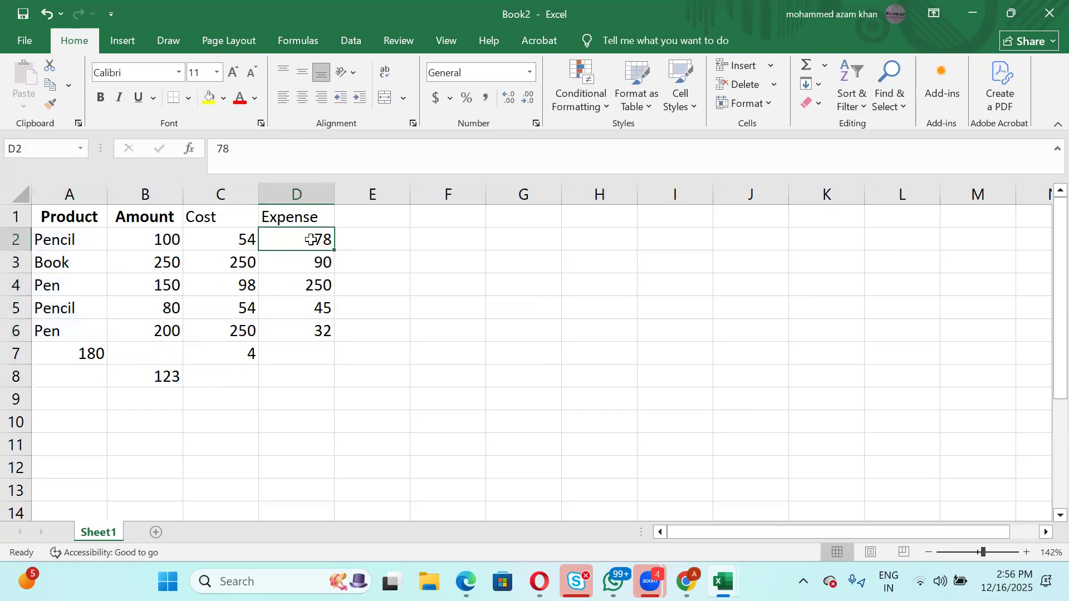
{"action": "left_click", "coordinate": [318, 309]}
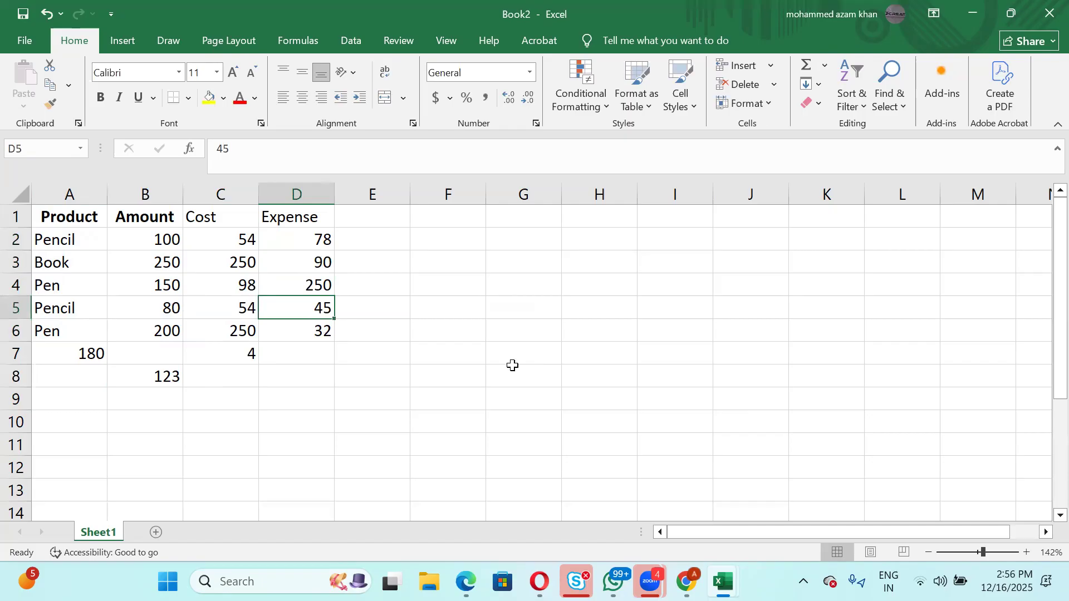
{"action": "left_click", "coordinate": [728, 286]}
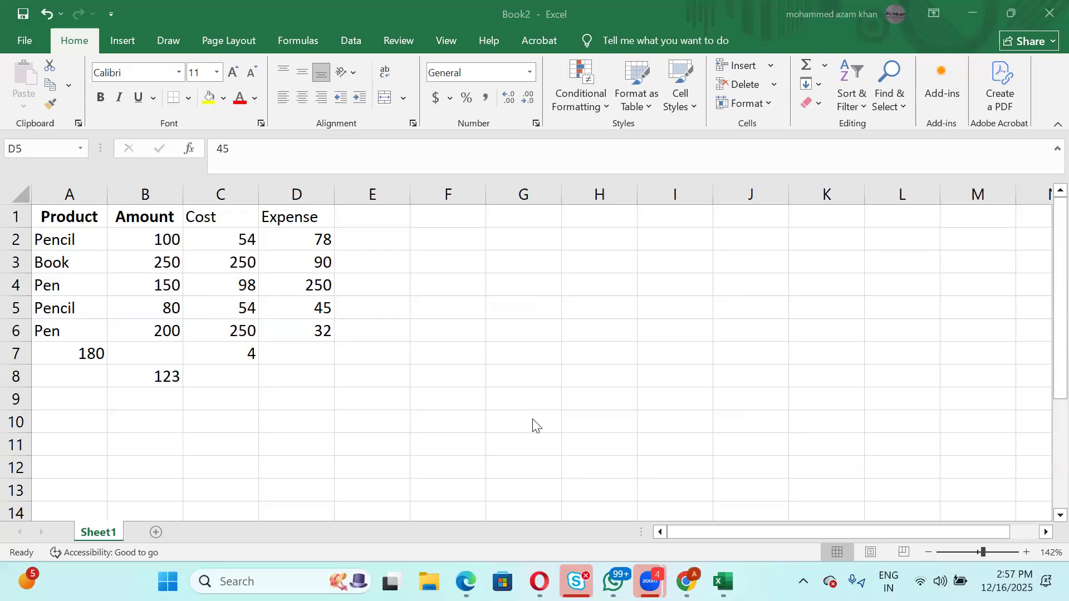
{"action": "key", "text": "alt+Tab"}
{"action": "key", "text": "alt+Tab"}
{"action": "key", "text": "alt+Tab"}
{"action": "key", "text": "alt+Tab"}
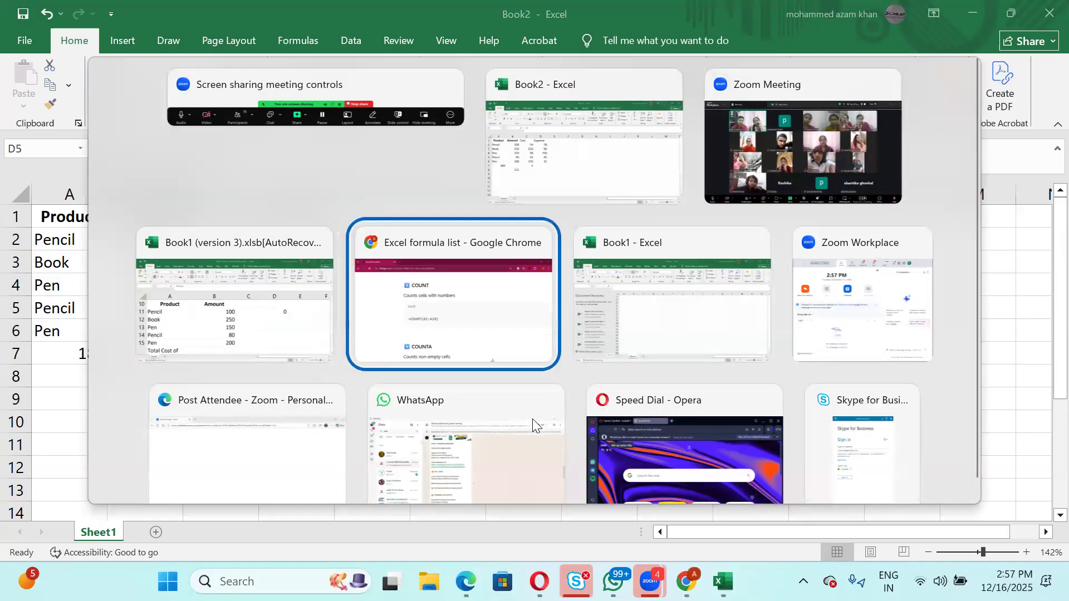
{"action": "key", "text": "alt+Tab"}
{"action": "key", "text": "alt+Tab"}
{"action": "key", "text": "Up"}
{"action": "key", "text": "Escape"}
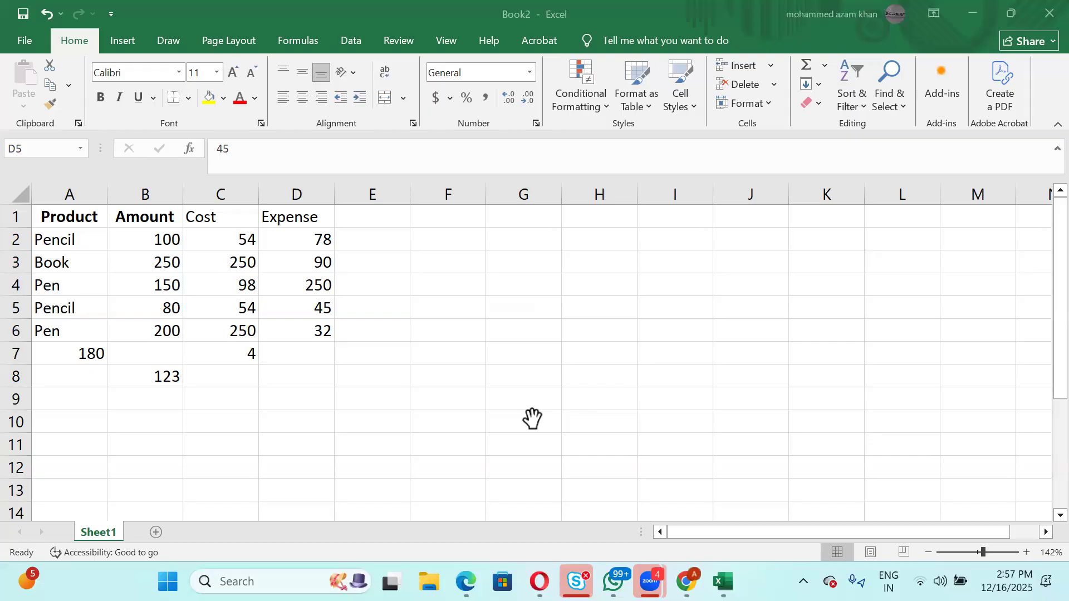
{"action": "key", "text": "alt+Tab"}
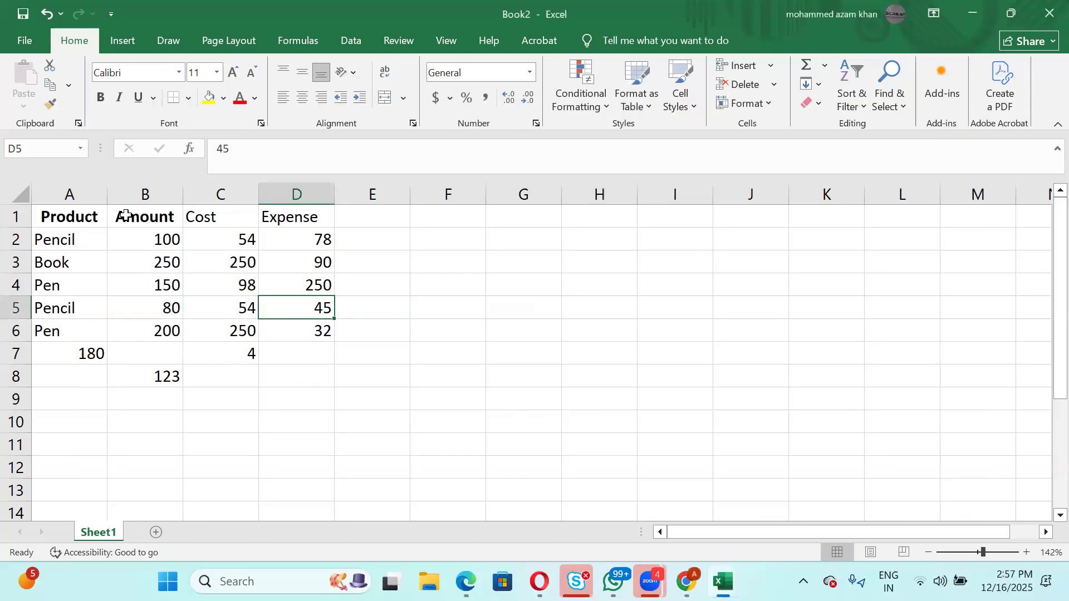
Create a PivotTable on a new worksheet from the product table A1:D6.
{"action": "left_click_drag", "start_coordinate": [50, 215], "coordinate": [308, 332]}
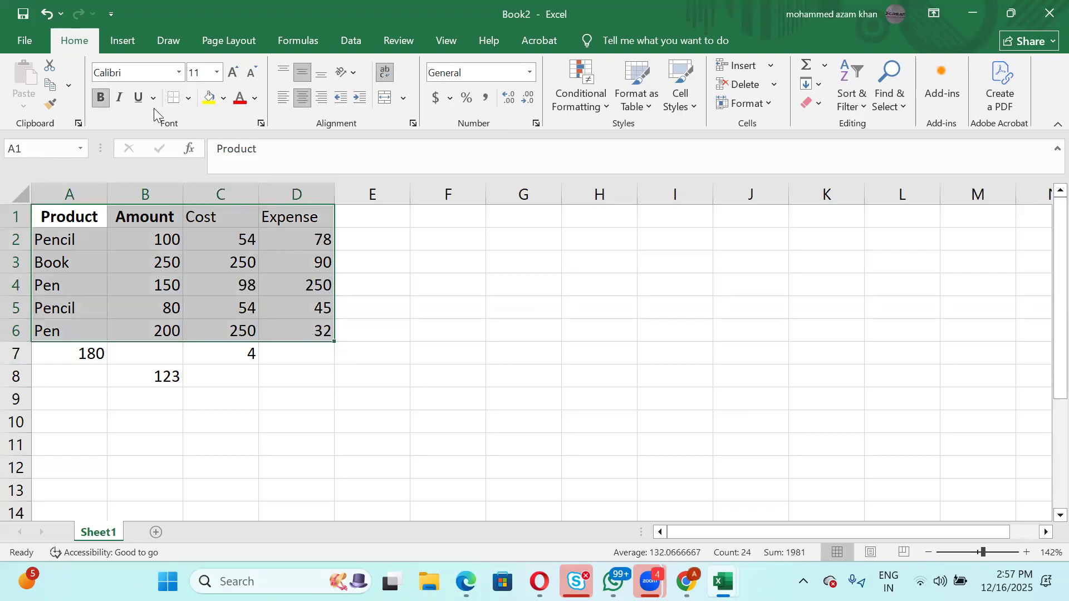
{"action": "left_click", "coordinate": [124, 45]}
{"action": "left_click", "coordinate": [33, 93]}
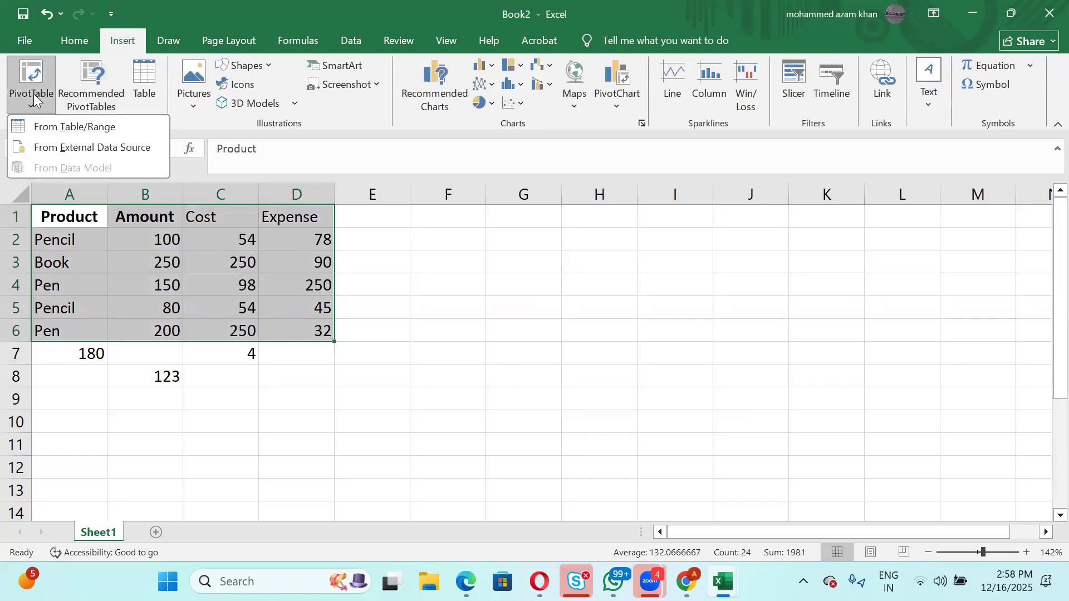
{"action": "left_click", "coordinate": [44, 124]}
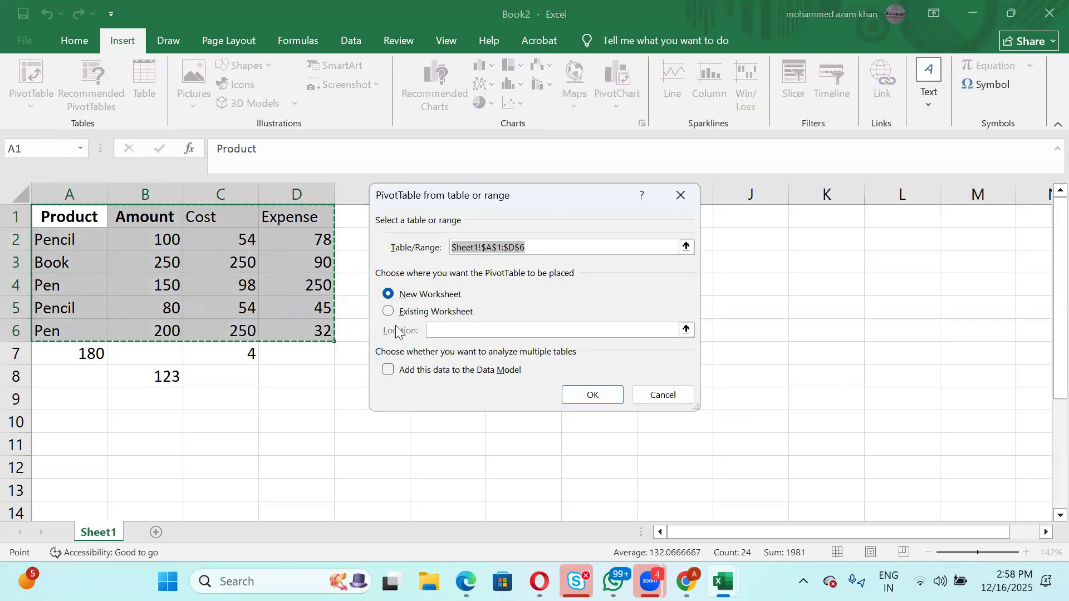
{"action": "left_click", "coordinate": [593, 394]}
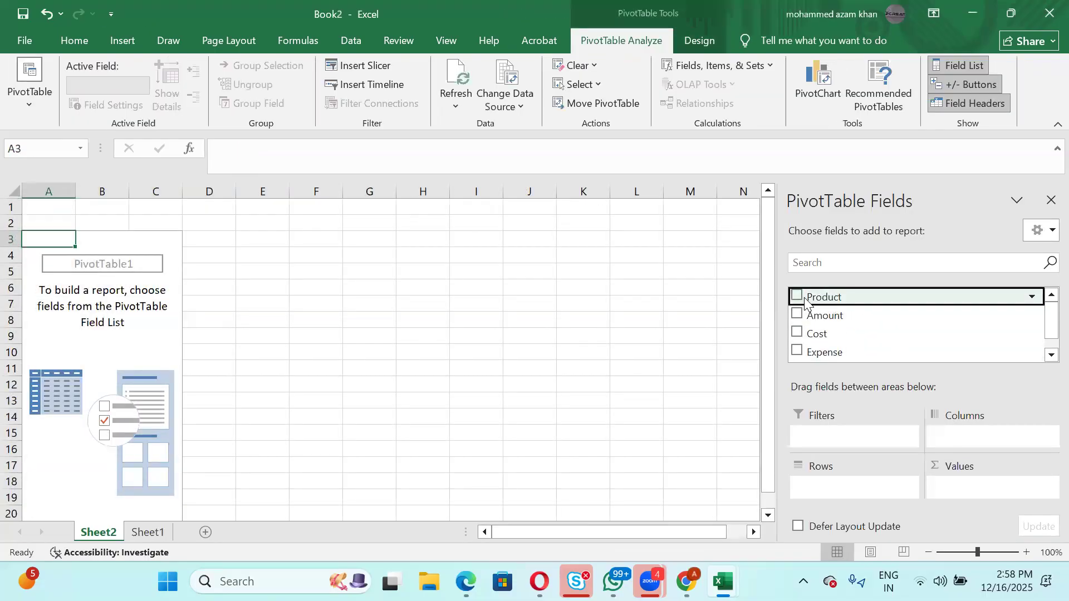
Add Product as the PivotTable's row field and Amount as its summed value field.
{"action": "left_click", "coordinate": [826, 298]}
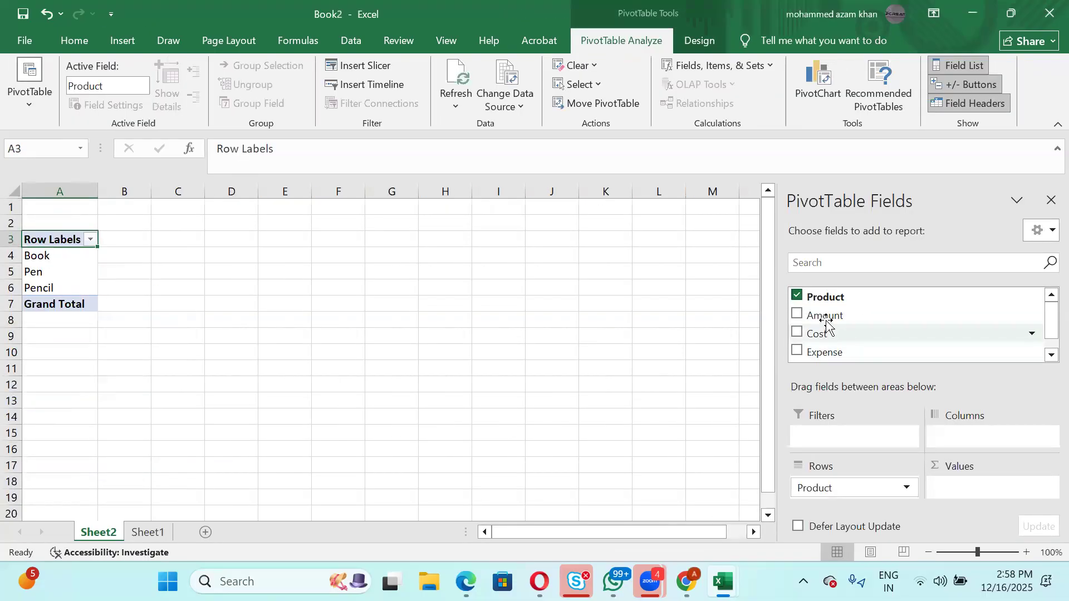
{"action": "left_click", "coordinate": [797, 315]}
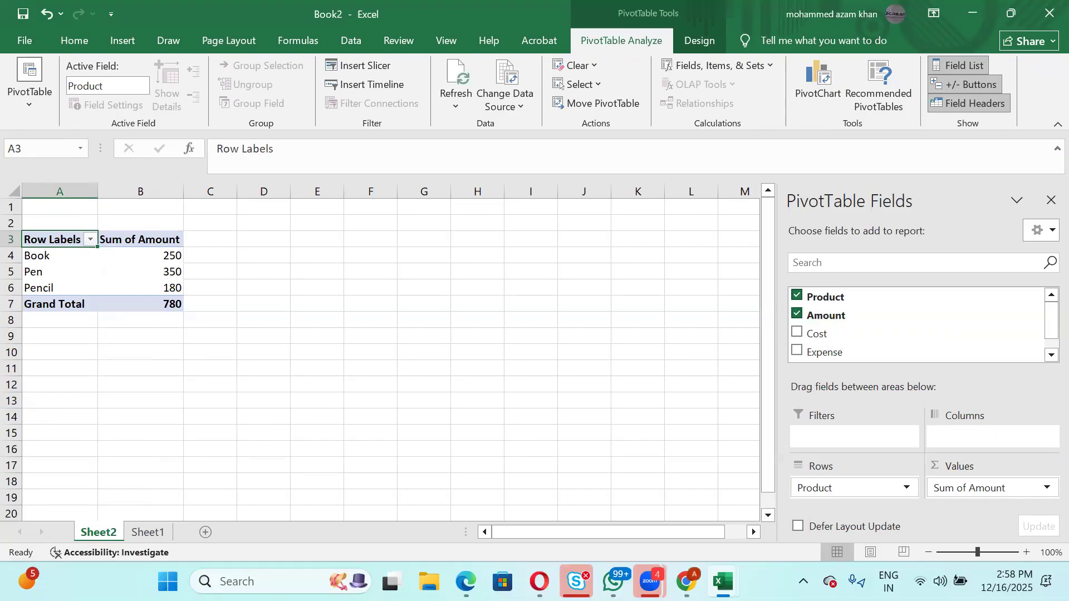
{"action": "key", "text": "super"}
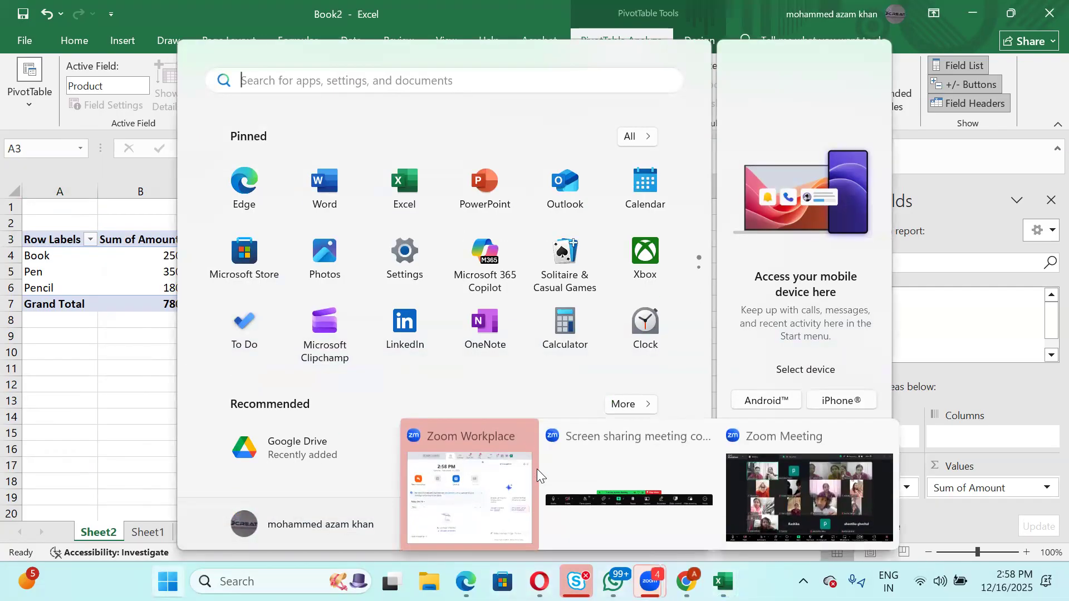
{"action": "key", "text": "Escape"}
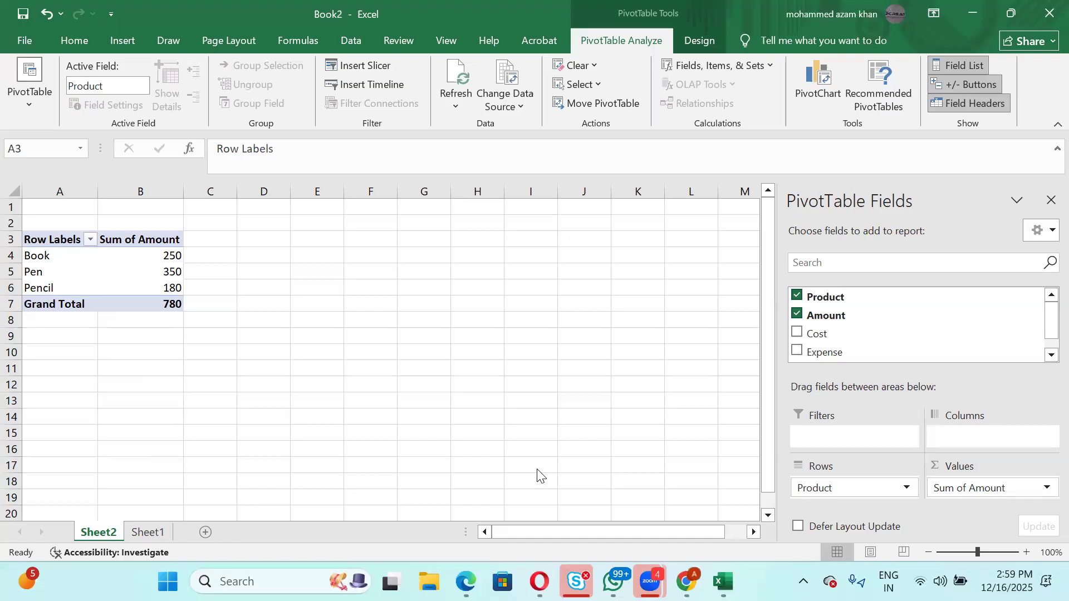
Change the PivotTable's Amount value field to summarize by Count.
{"action": "left_click", "coordinate": [955, 482]}
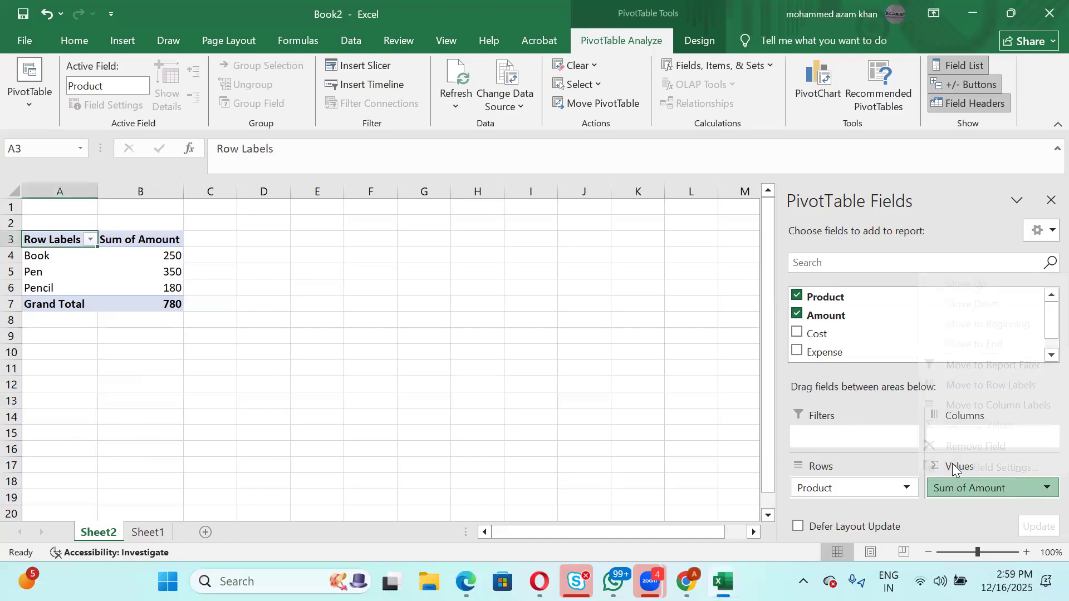
{"action": "left_click", "coordinate": [986, 469]}
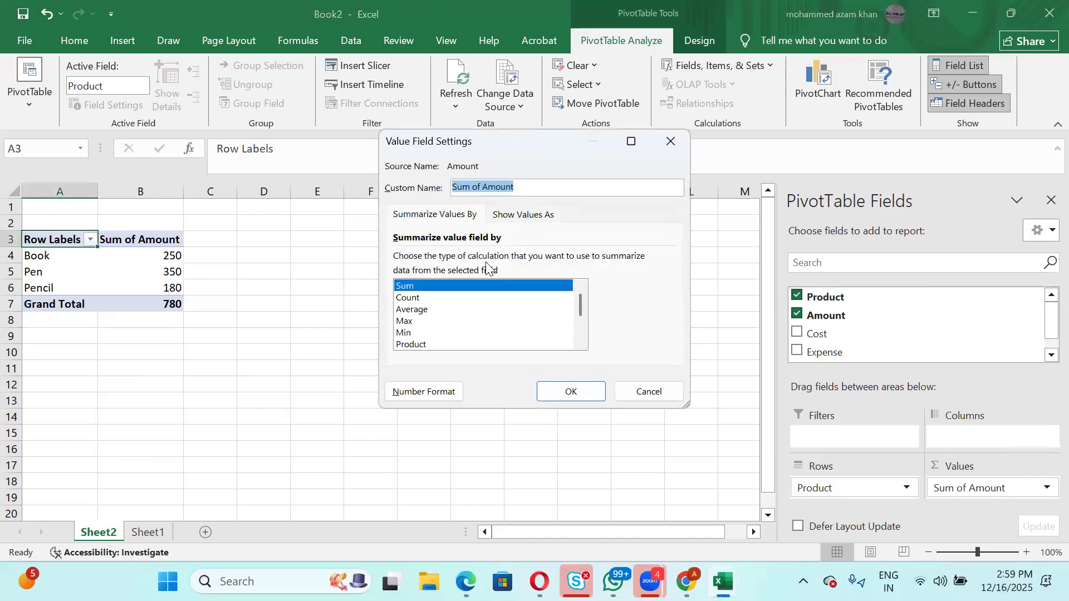
{"action": "left_click", "coordinate": [415, 298]}
{"action": "left_click", "coordinate": [542, 393]}
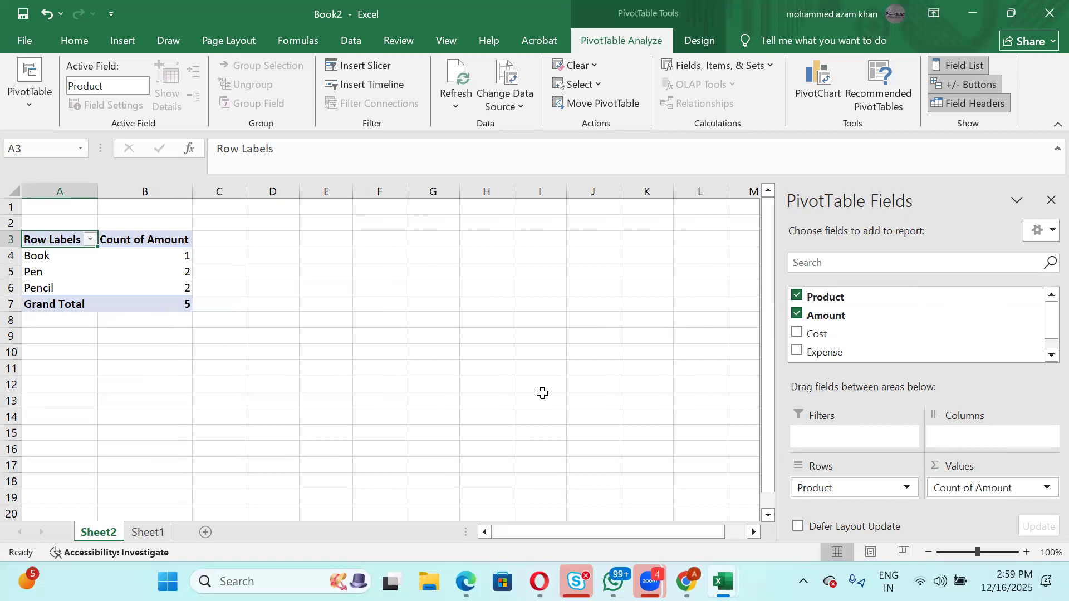
{"action": "key", "text": "alt+Tab"}
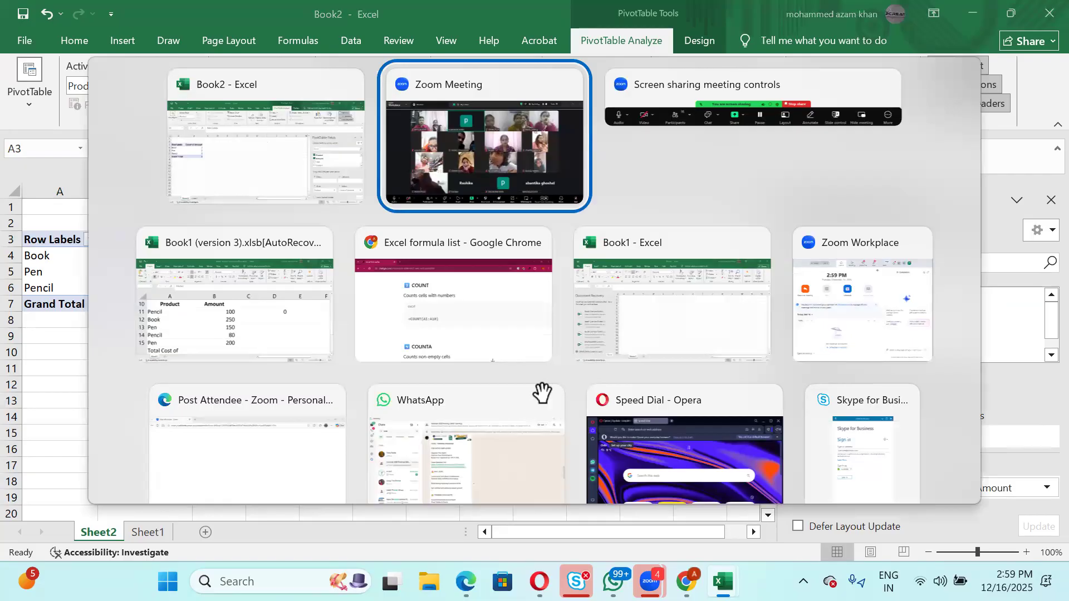
{"action": "key", "text": "Escape"}
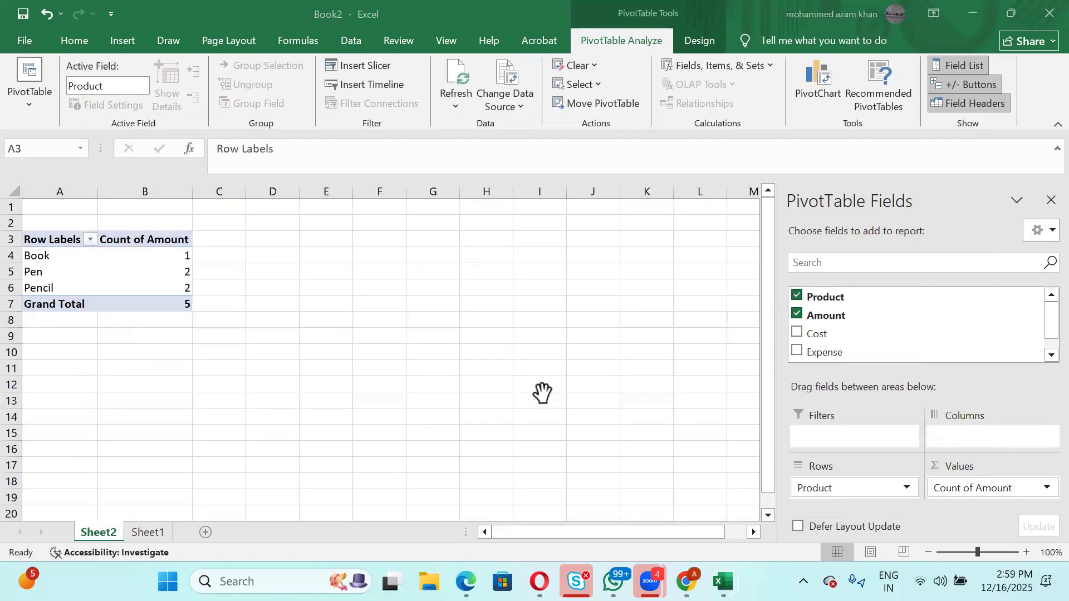